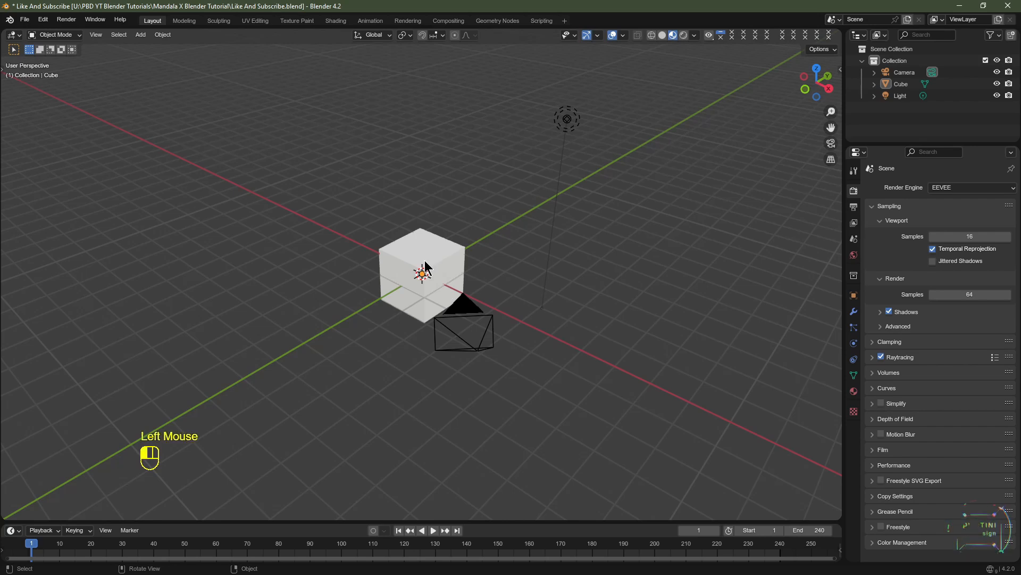
Step: Delete the default cube and light from the scene
key("Delete")
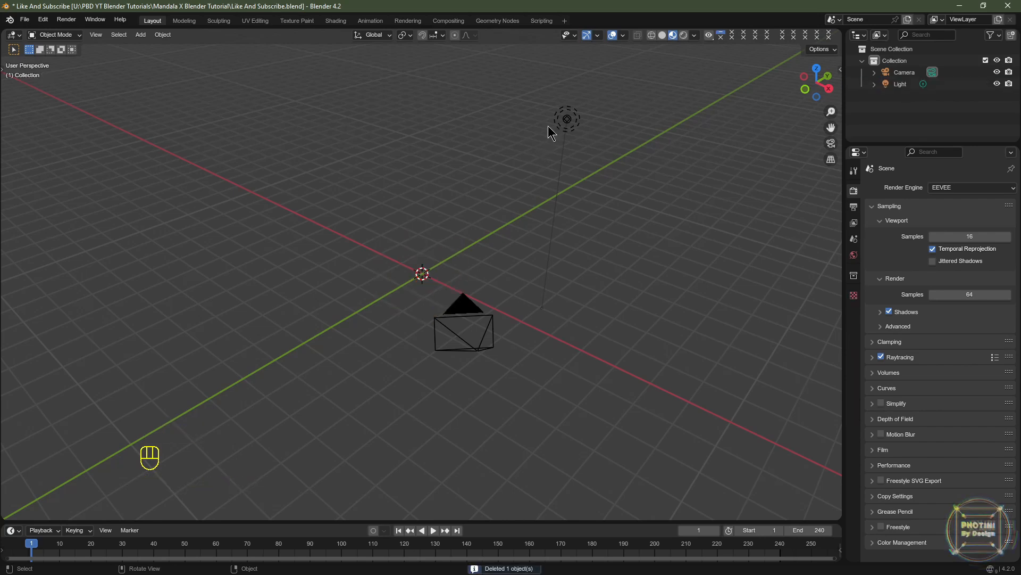
left_click(568, 119)
key("Delete")
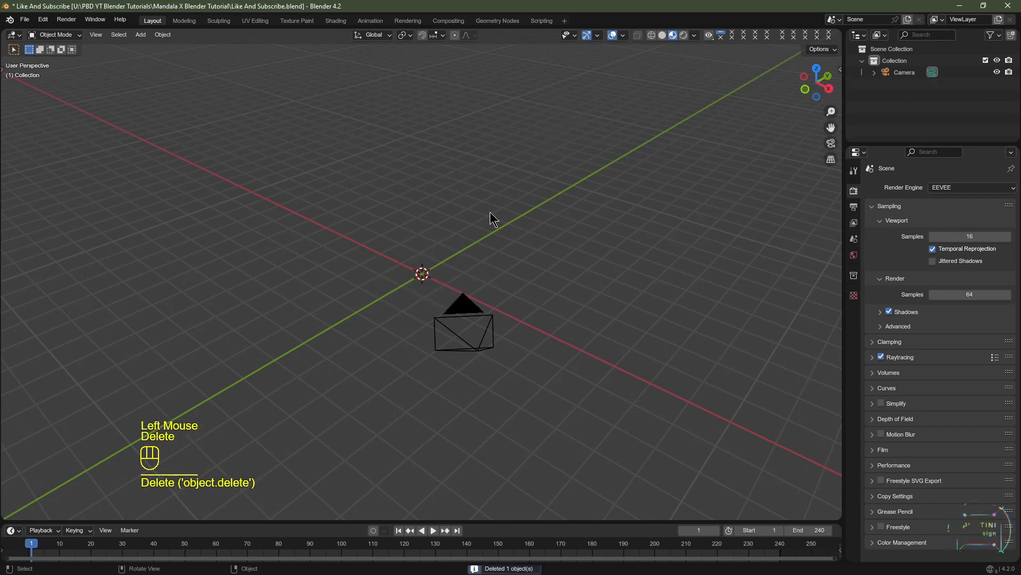
Step: Add a Bézier circle at the origin in front view and rotate it 90° about the X axis
key("KP_1")
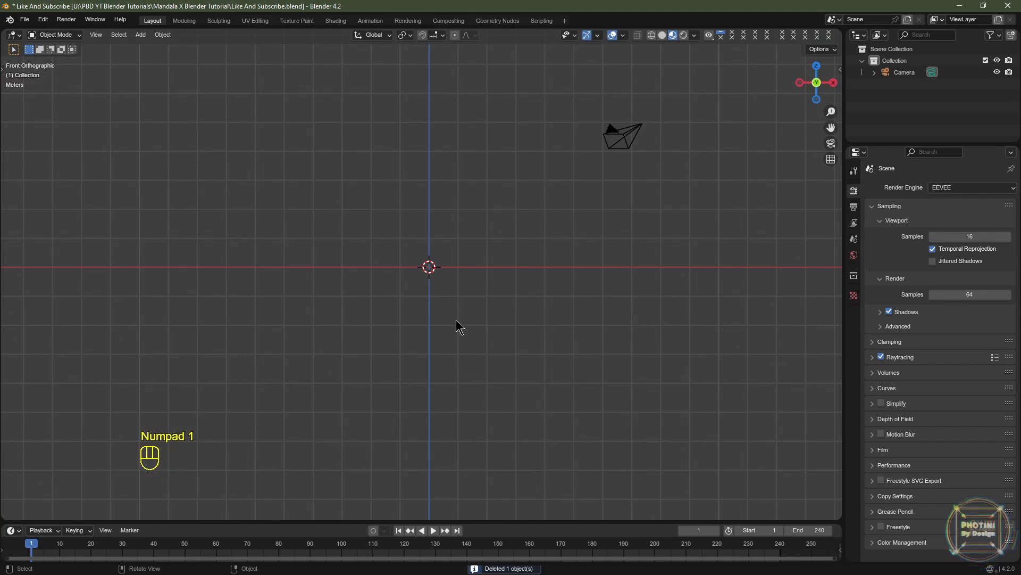
scroll(456, 319, "up", 2)
key("shift+a")
mouse_move(397, 306)
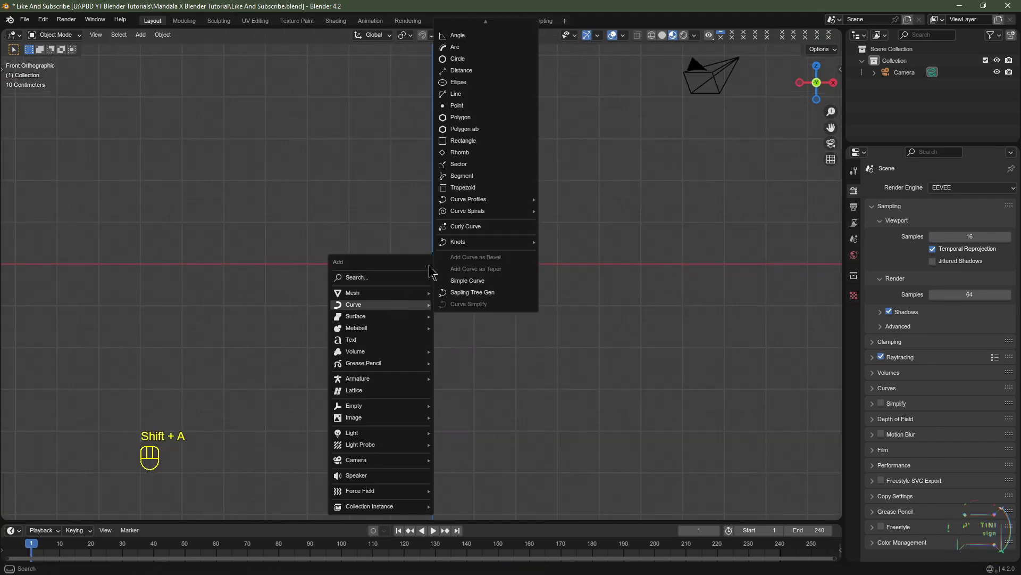
left_click(467, 38)
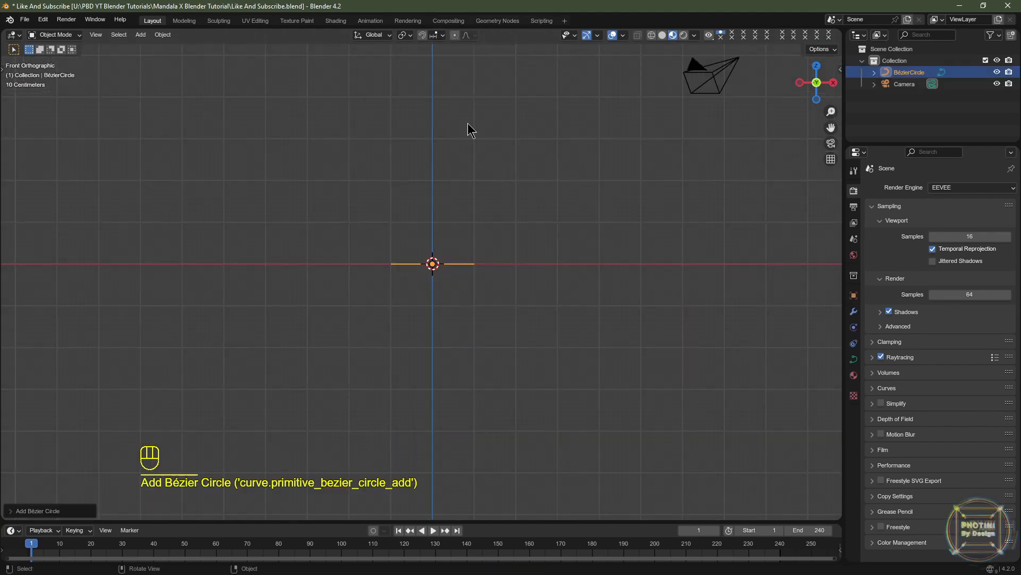
type("rx90")
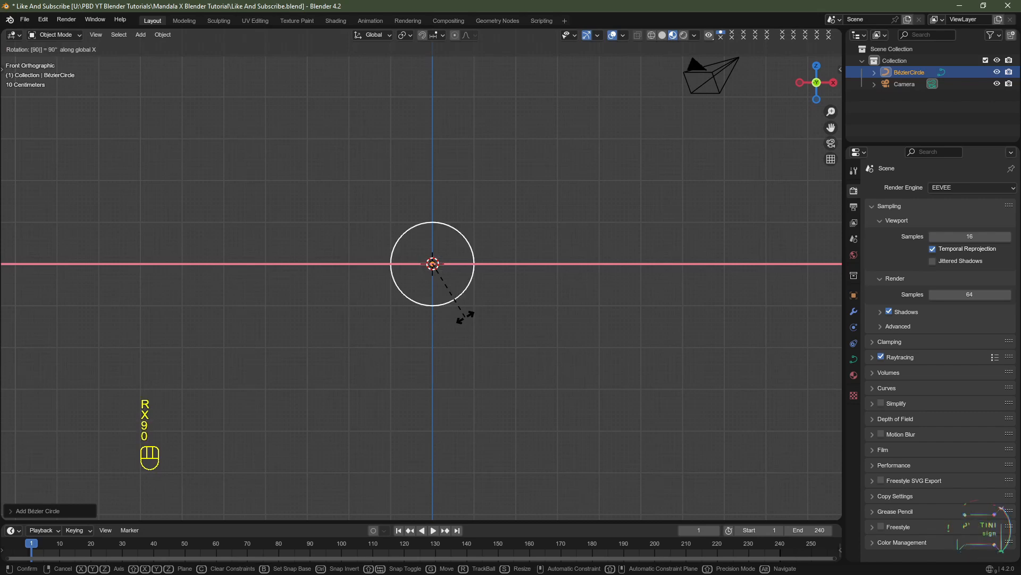
key("Return")
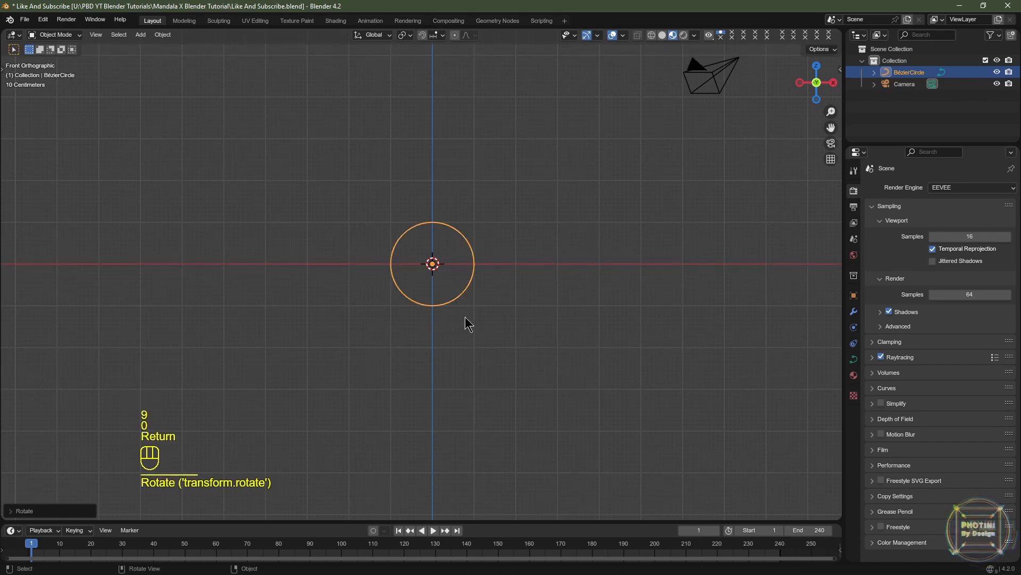
Step: Set the circle's X and Y dimensions to 8 m
key("n")
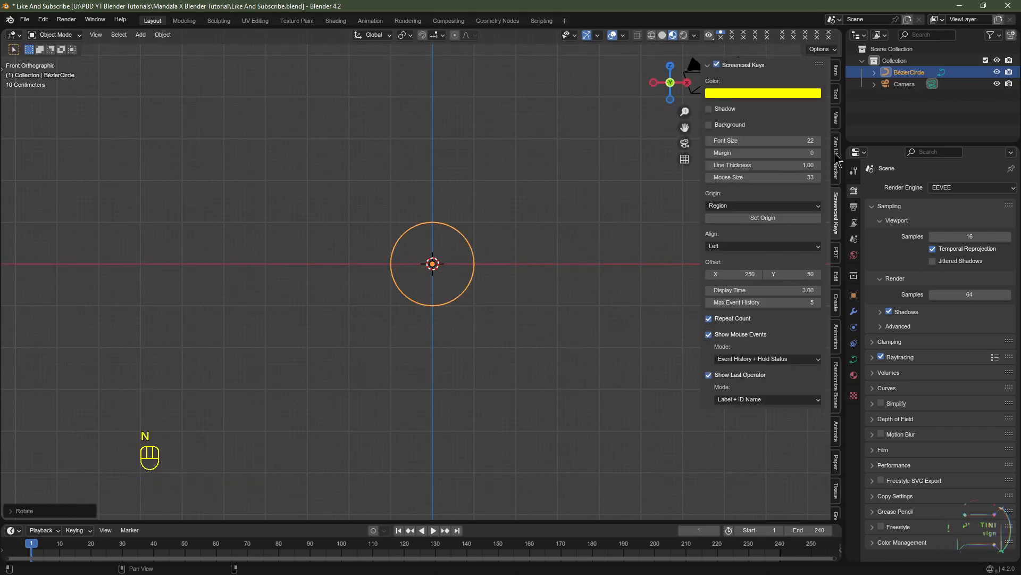
scroll(837, 72, "up", 3)
left_click(837, 71)
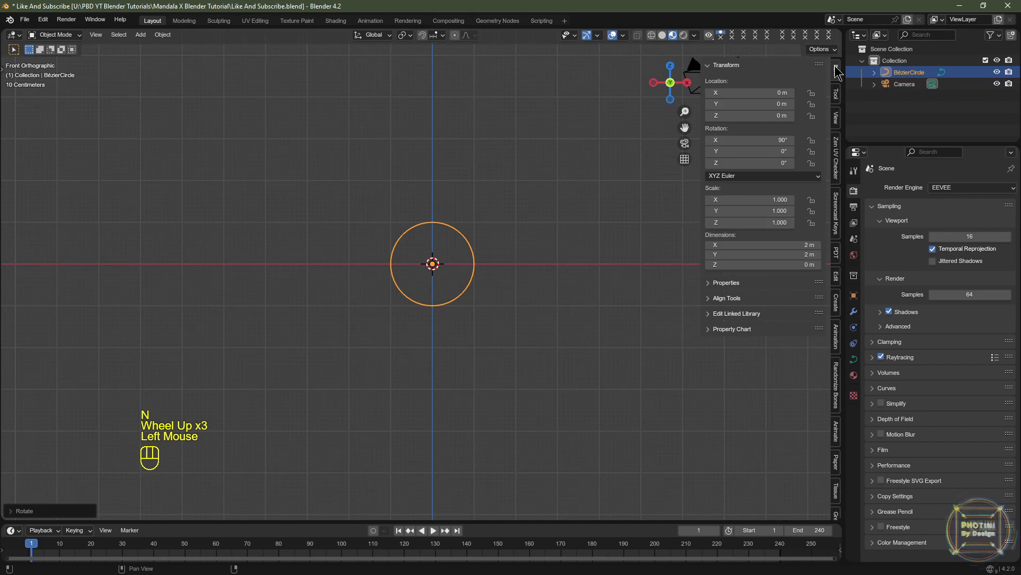
left_click(768, 243)
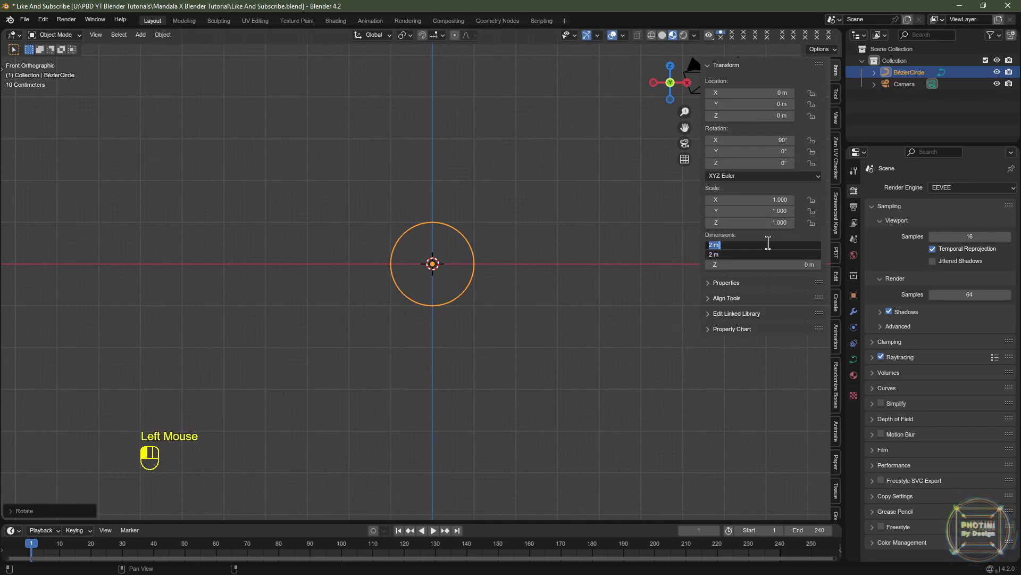
type("8")
key("Return")
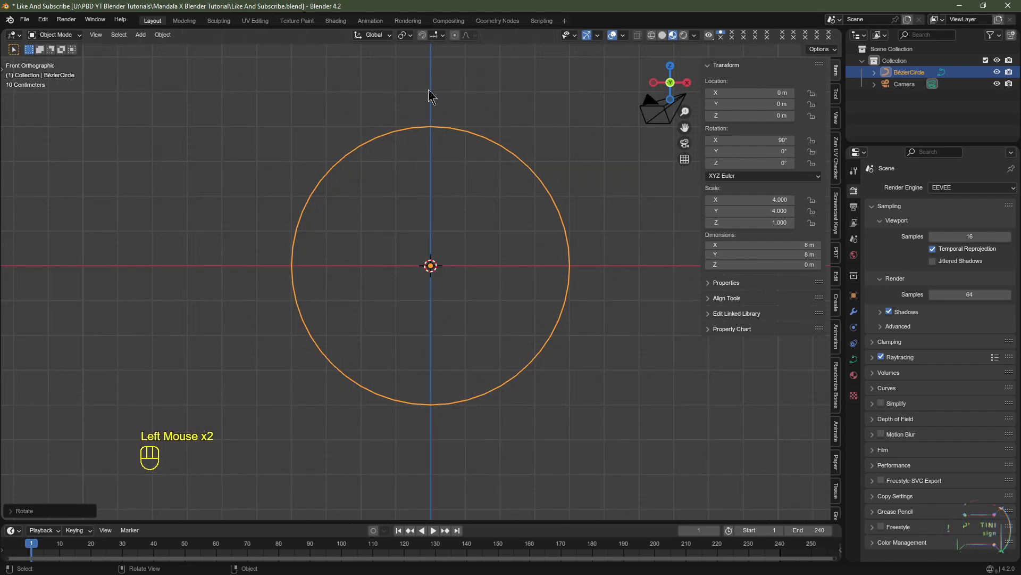
Step: Turn on snapping and duplicate the circle upward along Z so the copy's centre sits on the original's topmost point
left_click(422, 36)
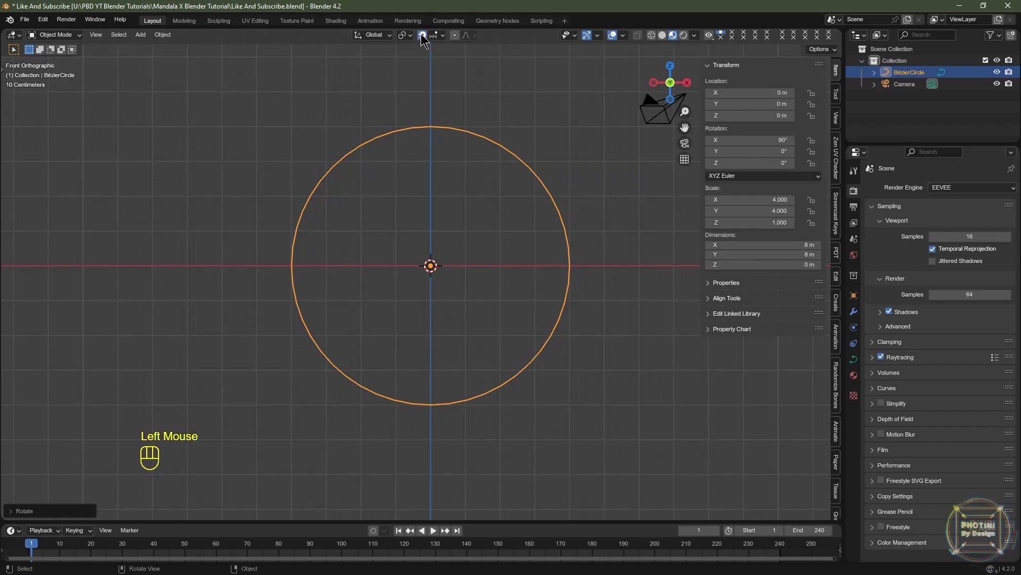
key("n")
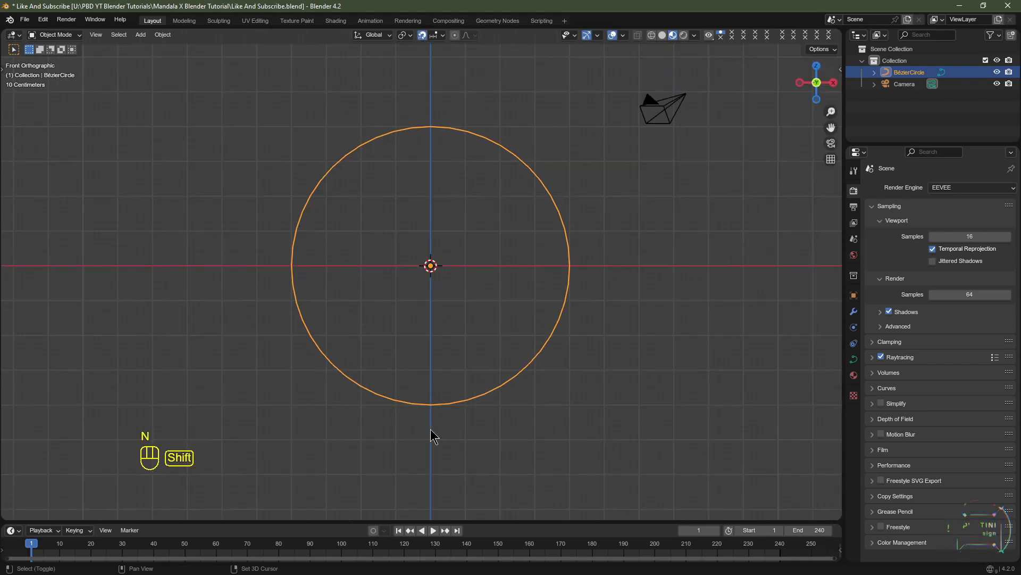
key("shift+d")
key("z")
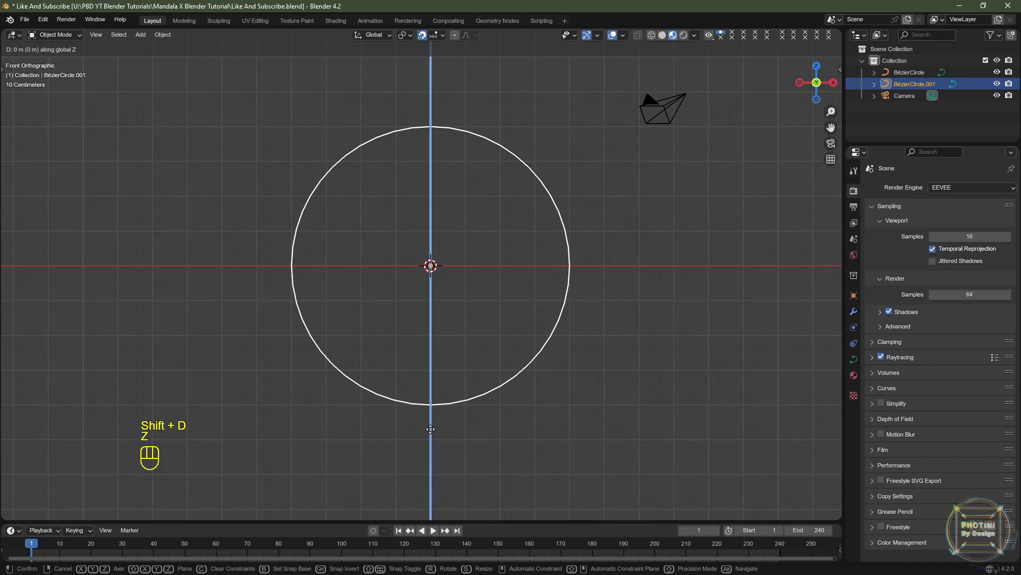
left_click(432, 289)
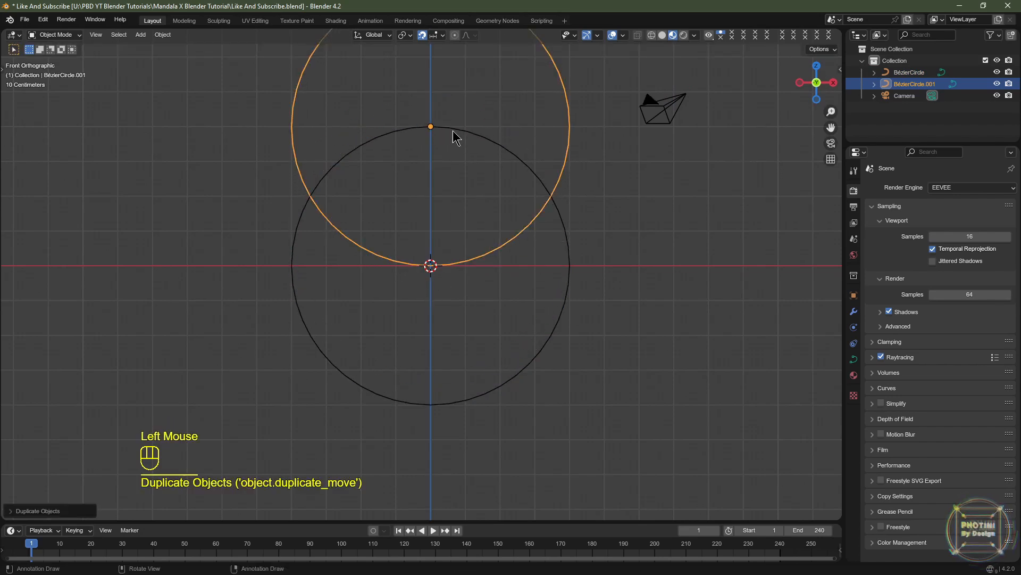
Step: Duplicate the upper circle downward along Z so the new copy's centre sits on the original circle's lowest point
key("shift+d")
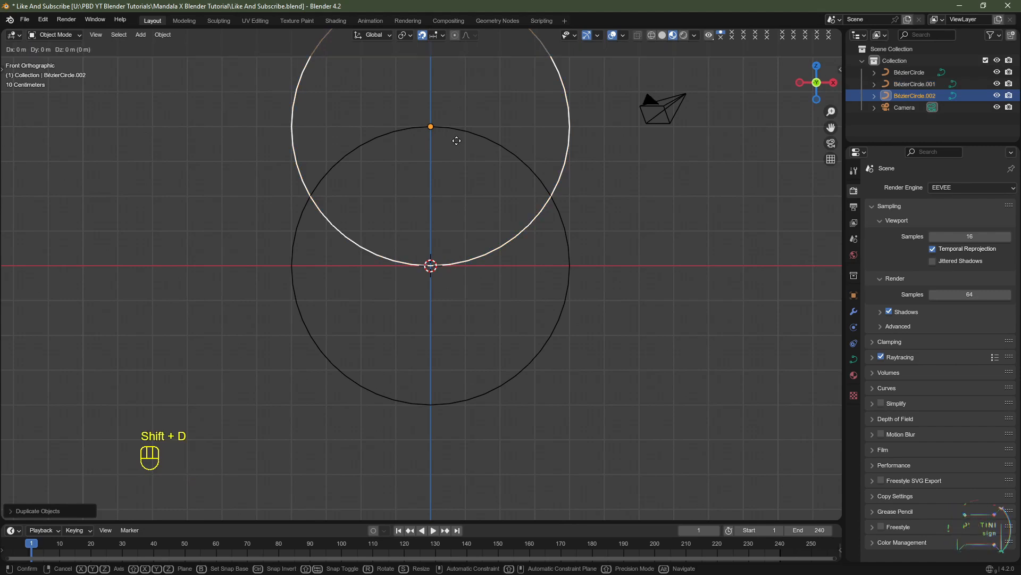
key("z")
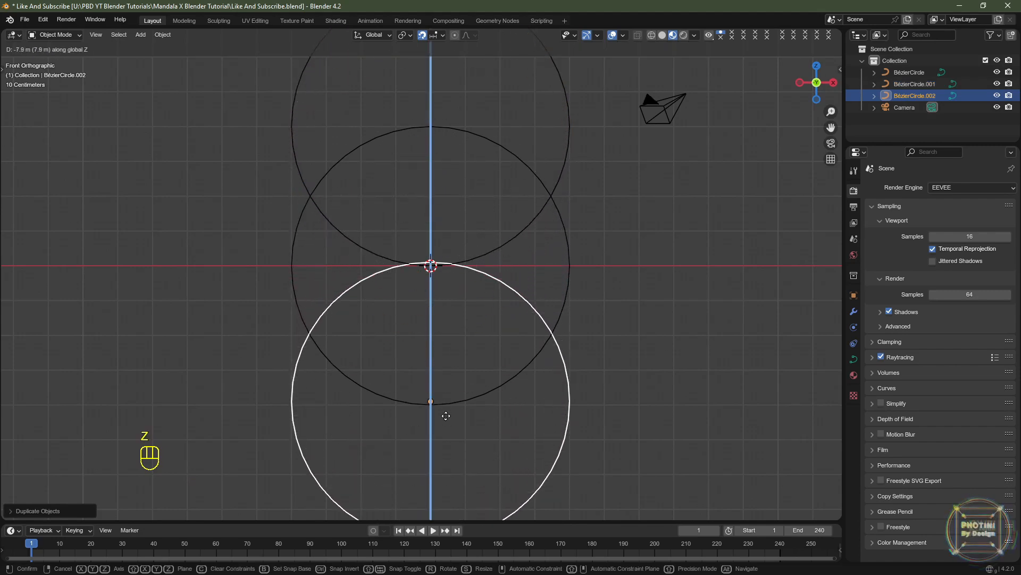
left_click(437, 407)
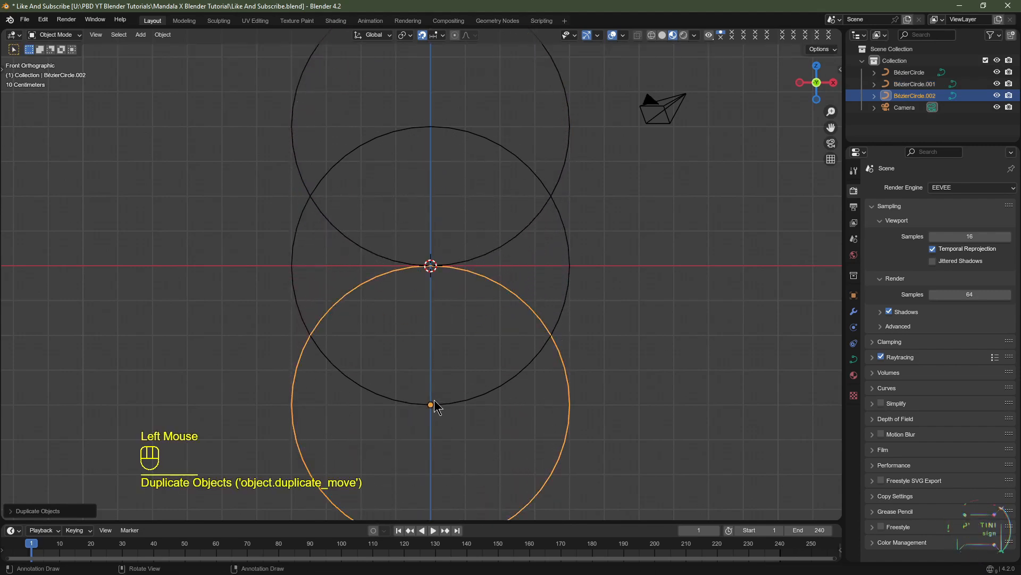
Step: Duplicate the lowest circle and align the copy's centre exactly with the right intersection of the upper and middle circles
key("shift+d")
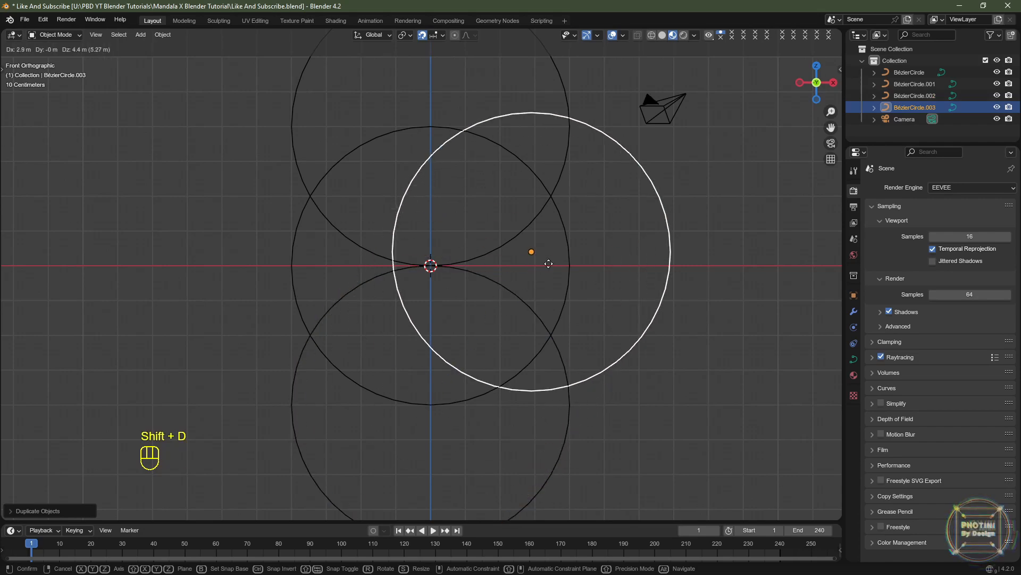
left_click(569, 215)
scroll(568, 215, "up", 2)
middle_click_drag(568, 215, 486, 333, "shift")
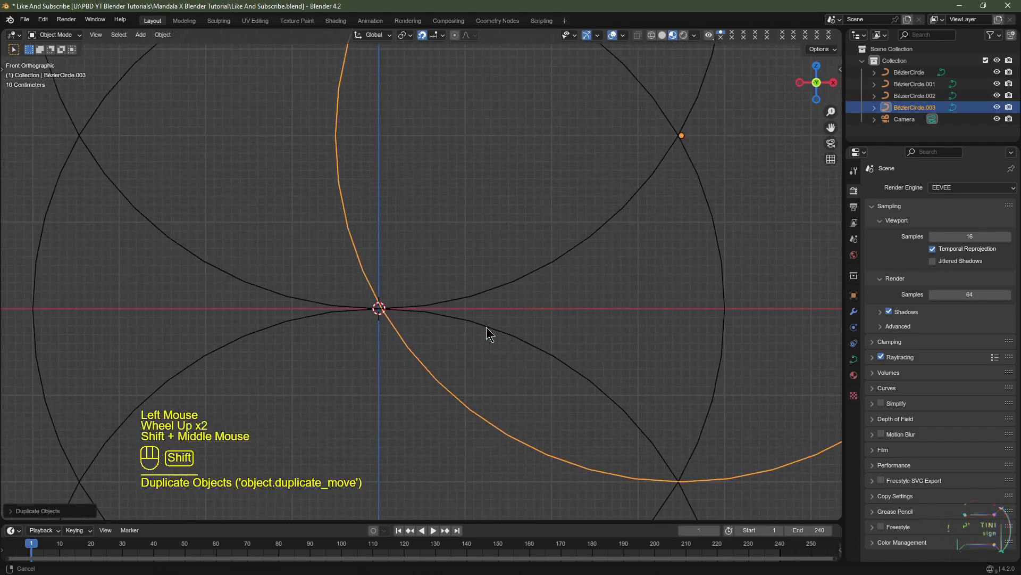
scroll(607, 263, "up", 2)
scroll(608, 263, "up", 1)
middle_click_drag(566, 281, 299, 417, "shift")
scroll(530, 296, "up", 5)
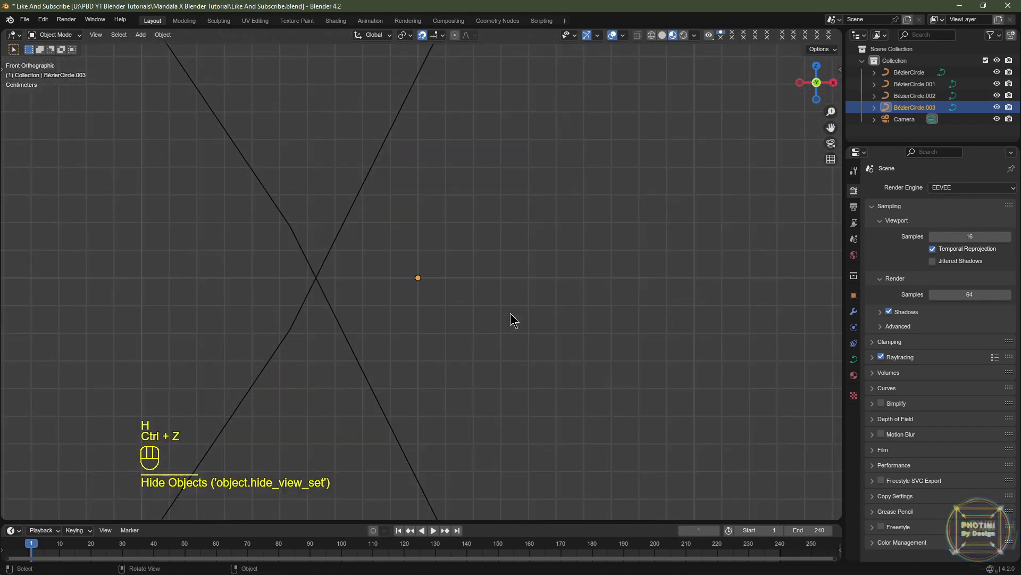
key("g")
key("x")
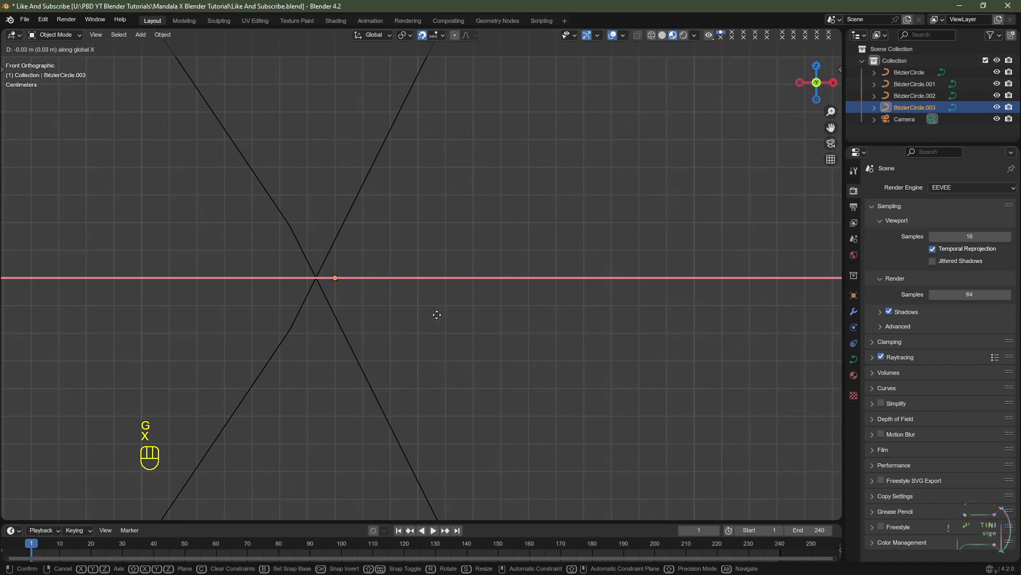
key("shift")
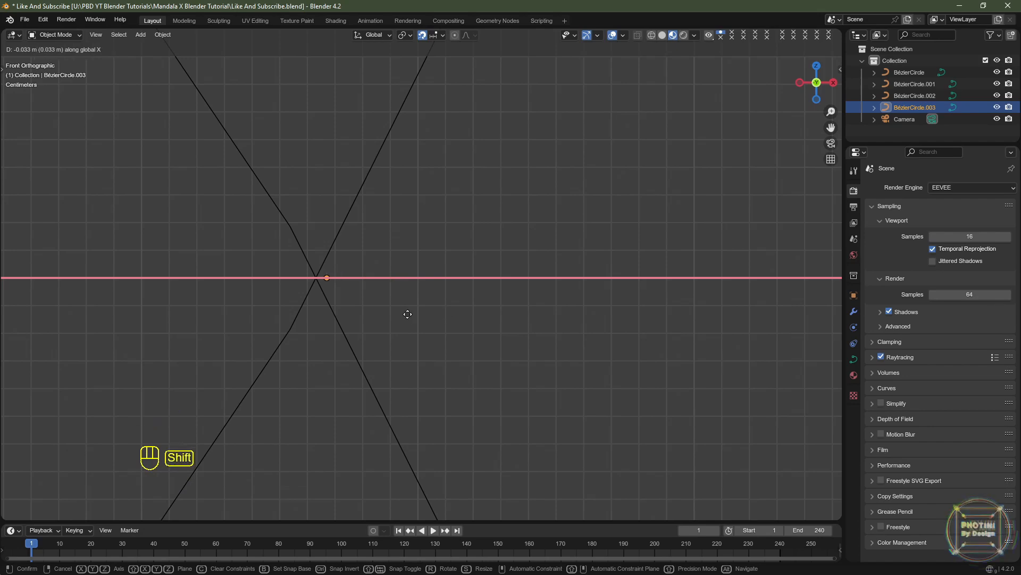
left_click(317, 320, "shift")
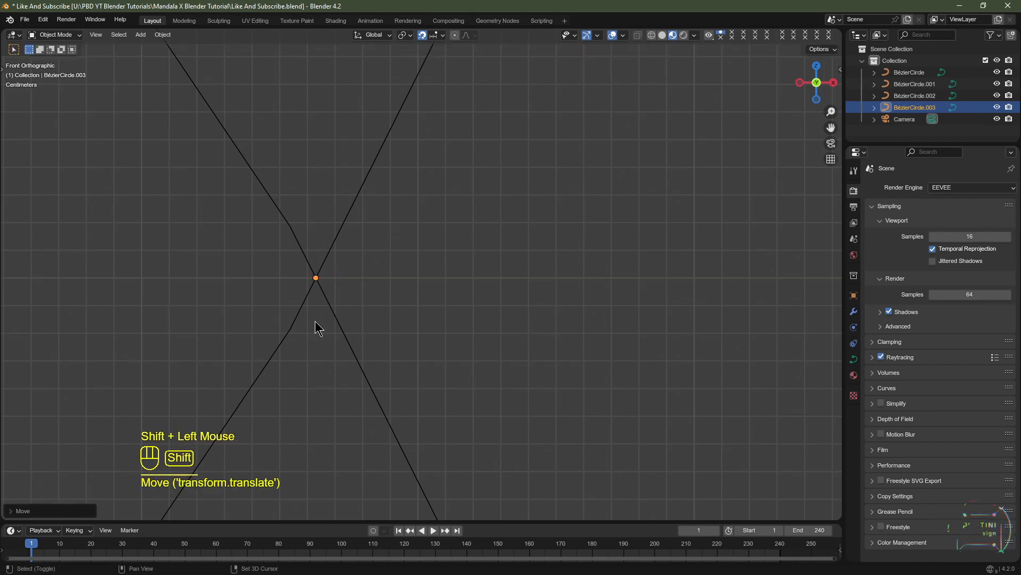
scroll(321, 294, "up", 2)
Step: Duplicate the right-hand circle along X to the left intersection of the upper and middle circles
scroll(155, 290, "down", 12)
middle_click_drag(224, 321, 511, 332, "shift")
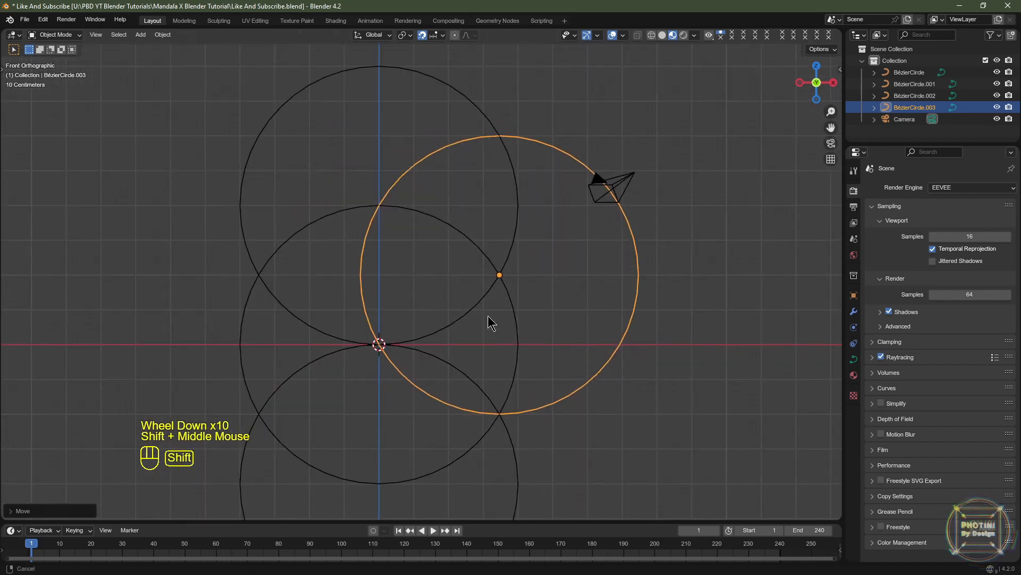
scroll(532, 298, "up", 1)
key("shift+d")
key("x")
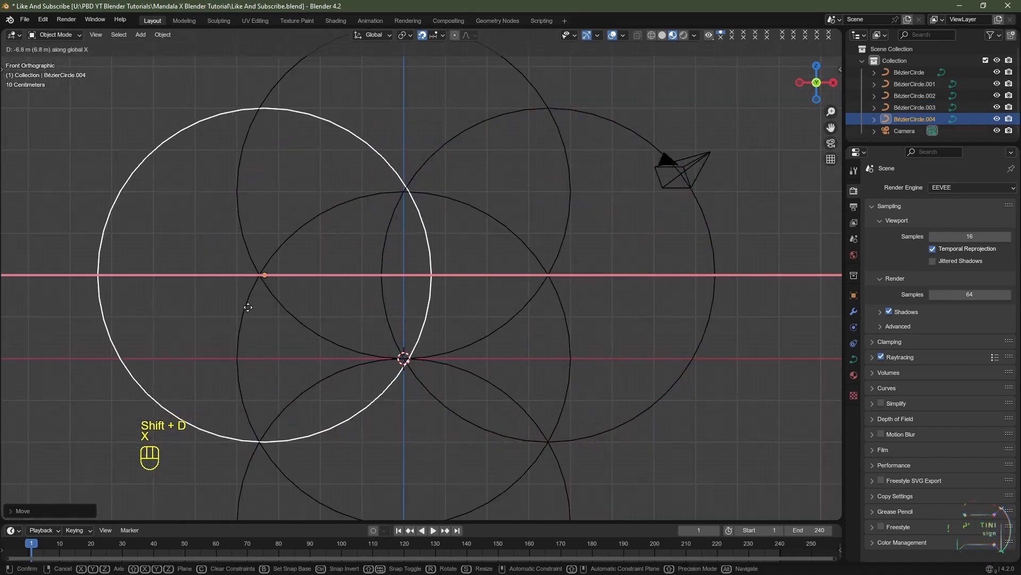
left_click(247, 301)
Step: Fine-tune the left copy along X by about -0.025 m so its centre lies exactly on the intersection
scroll(247, 302, "up", 2)
middle_click_drag(247, 296, 566, 308, "shift")
scroll(463, 320, "up", 2)
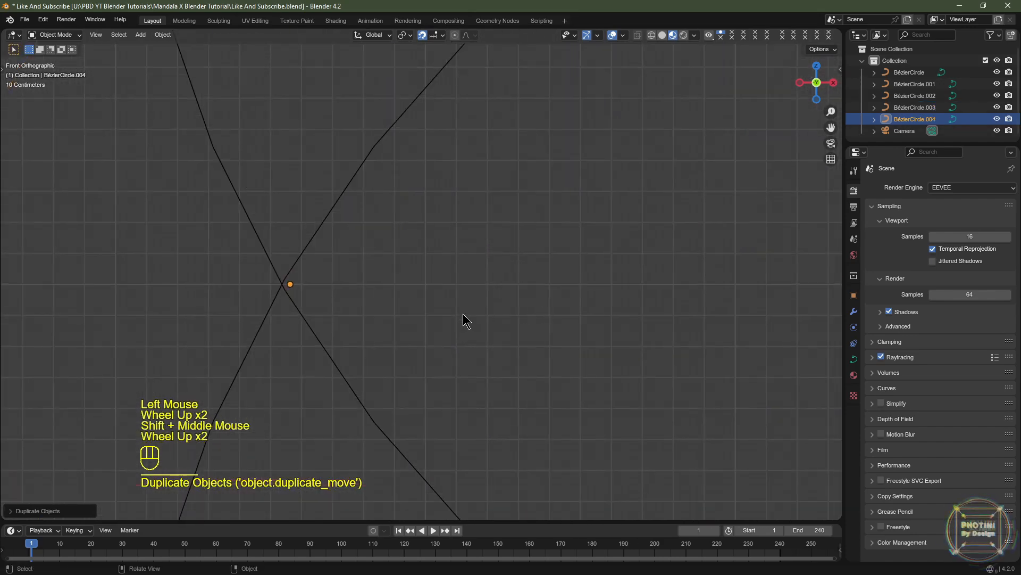
key("KP_1")
scroll(334, 315, "up", 2)
middle_click_drag(463, 319, 480, 299)
key("g")
key("x")
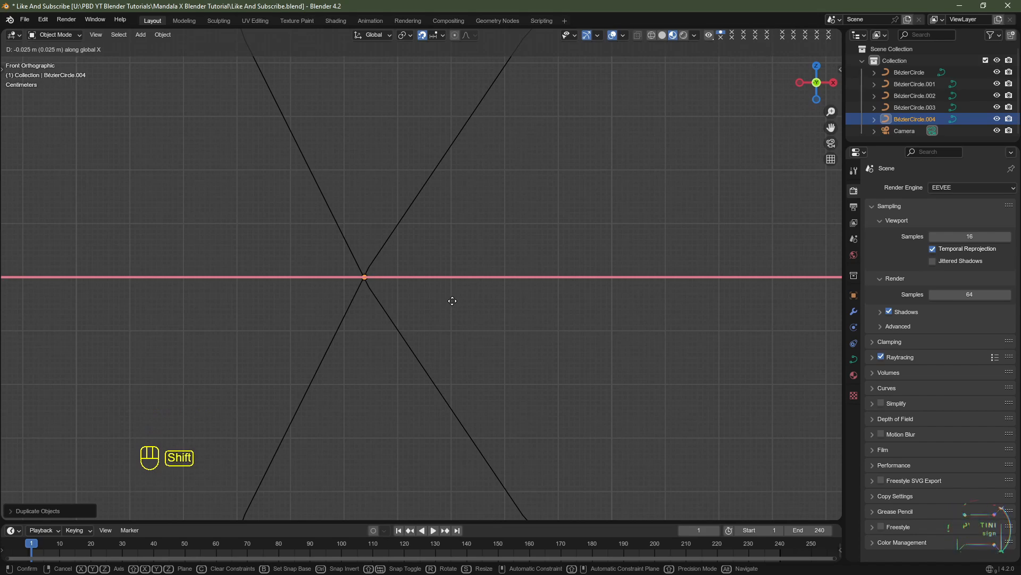
left_click(452, 300, "shift")
scroll(425, 304, "down", 4)
scroll(420, 304, "up", 1)
scroll(418, 304, "down", 2)
scroll(414, 305, "up", 7)
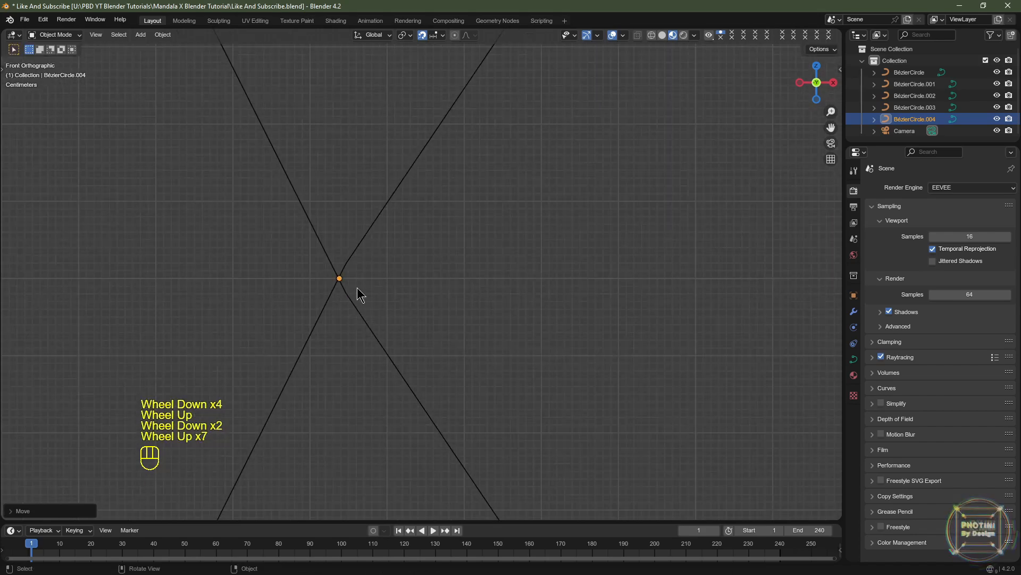
Step: Select both upper side circles and duplicate them 4 m downward along Z onto the lower intersections
scroll(349, 285, "down", 8)
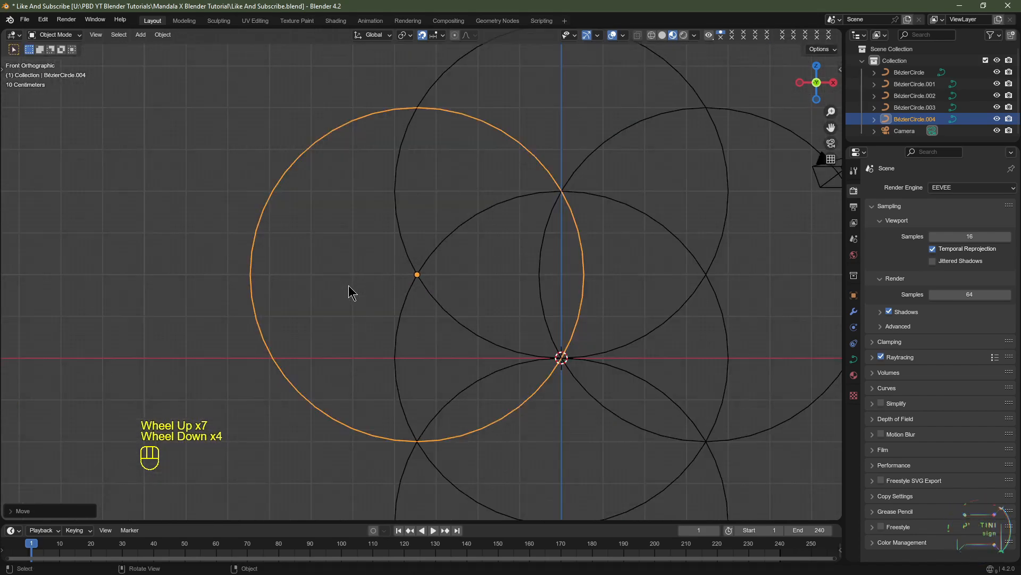
scroll(465, 270, "up", 2, "shift")
left_click(464, 269, "shift")
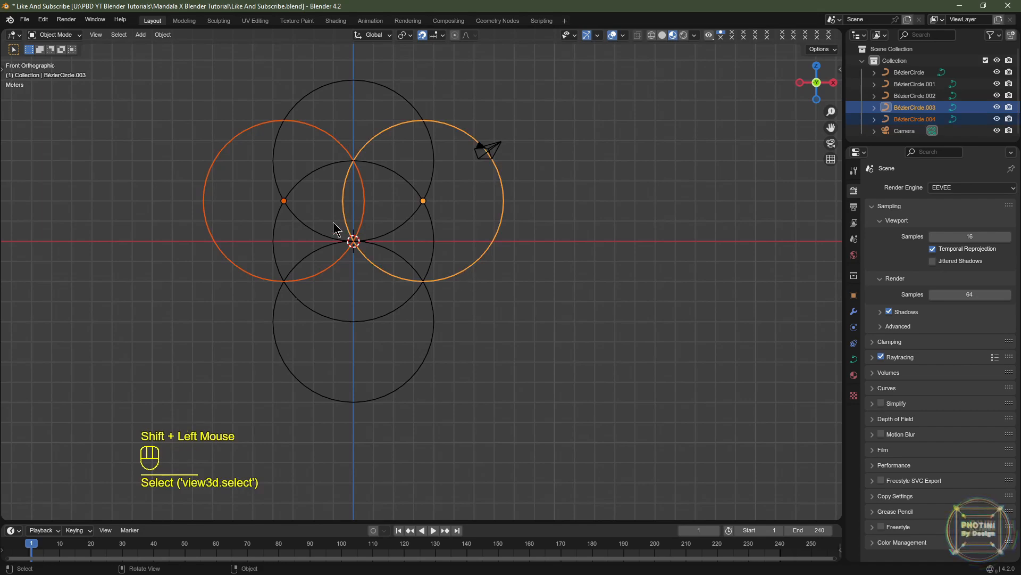
scroll(458, 277, "up", 2)
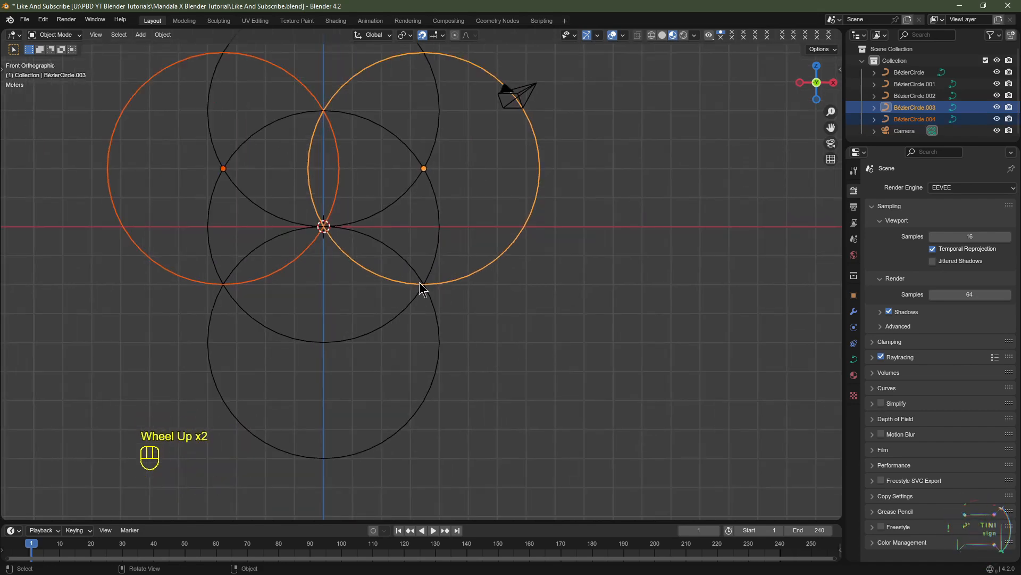
key("shift+d")
key("z")
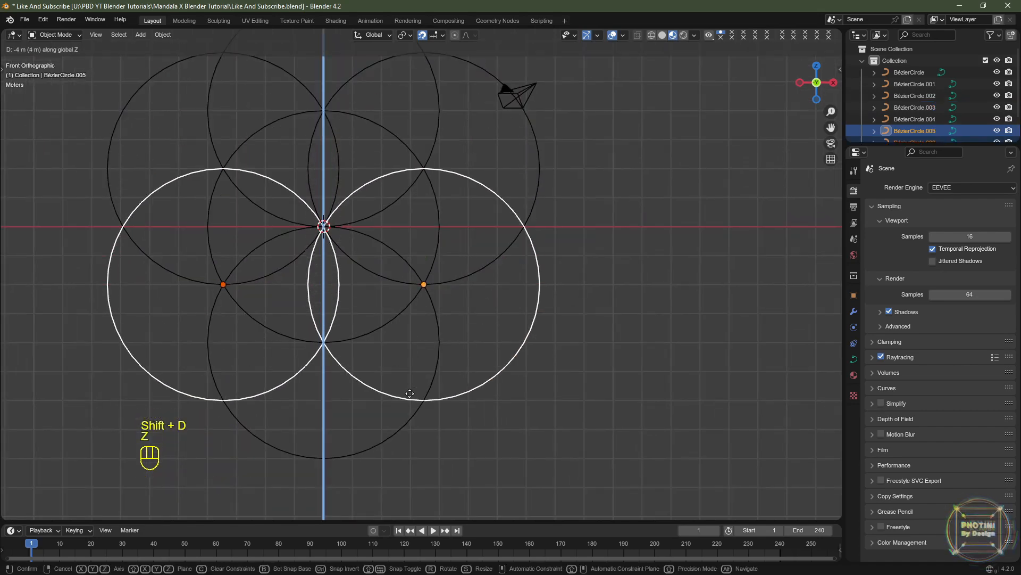
left_click(411, 393)
scroll(485, 355, "up", 6)
middle_click_drag(479, 433, 520, 303, "shift")
scroll(515, 274, "down", 6)
scroll(513, 274, "up", 1)
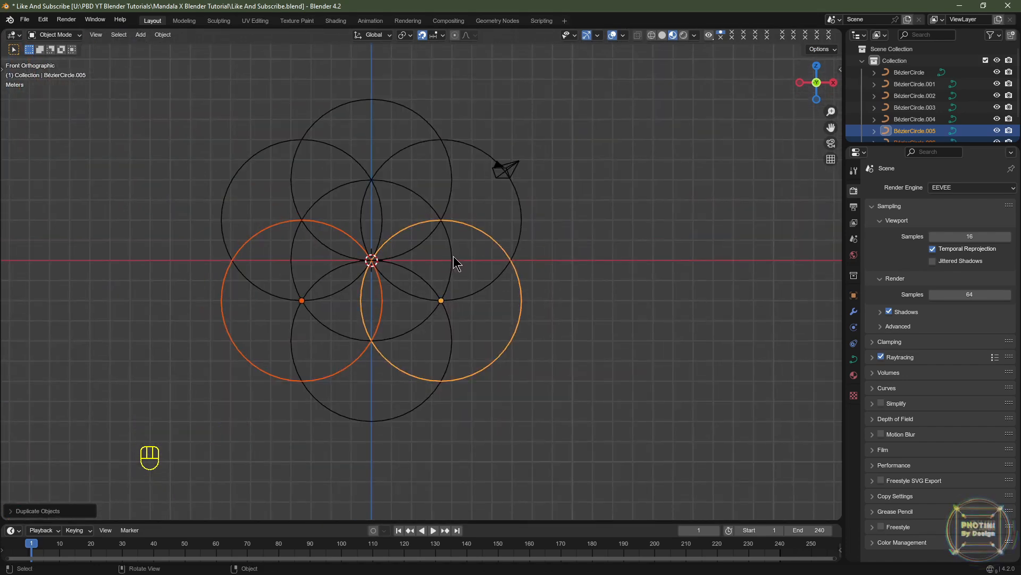
Step: Duplicate the central 8 m circle in place and set the copy's X and Y dimensions to 5 m
left_click(451, 256)
key("shift+d")
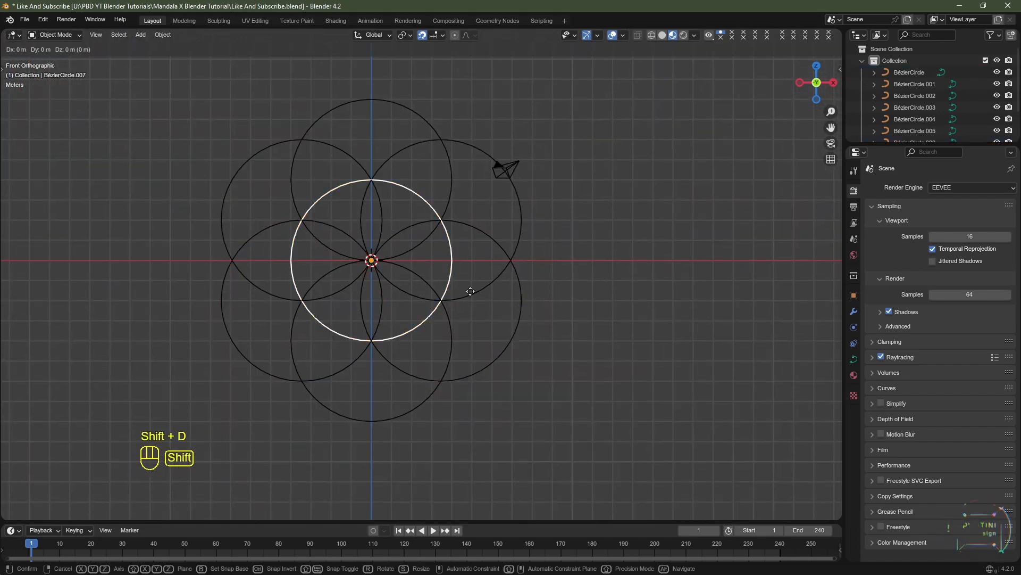
right_click(478, 274)
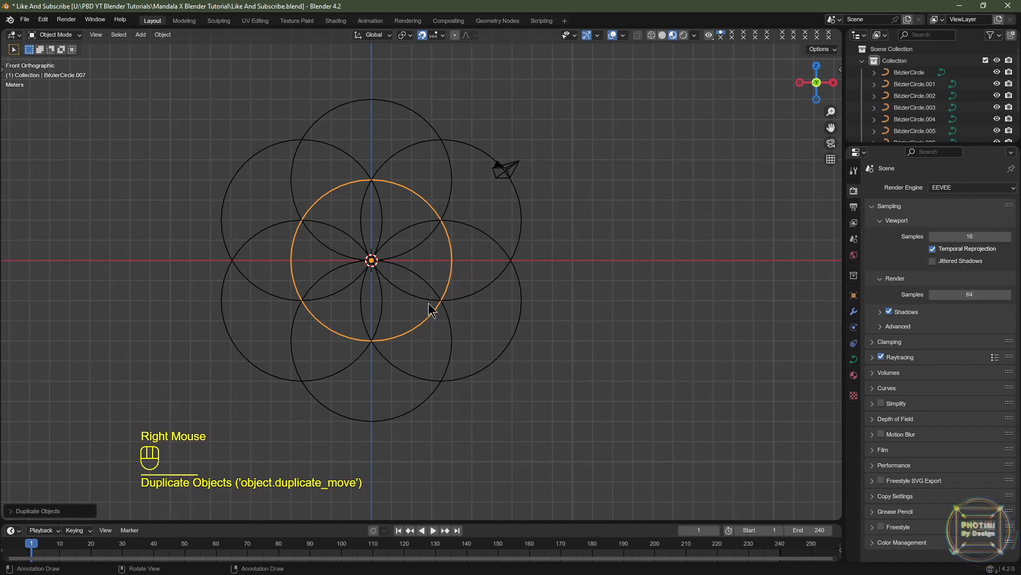
key("n")
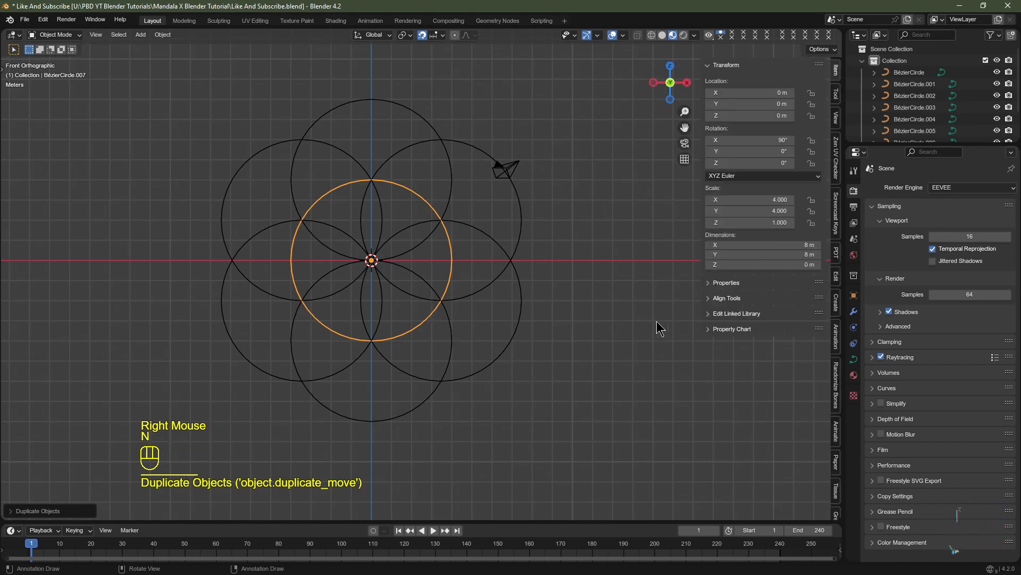
left_click(786, 245)
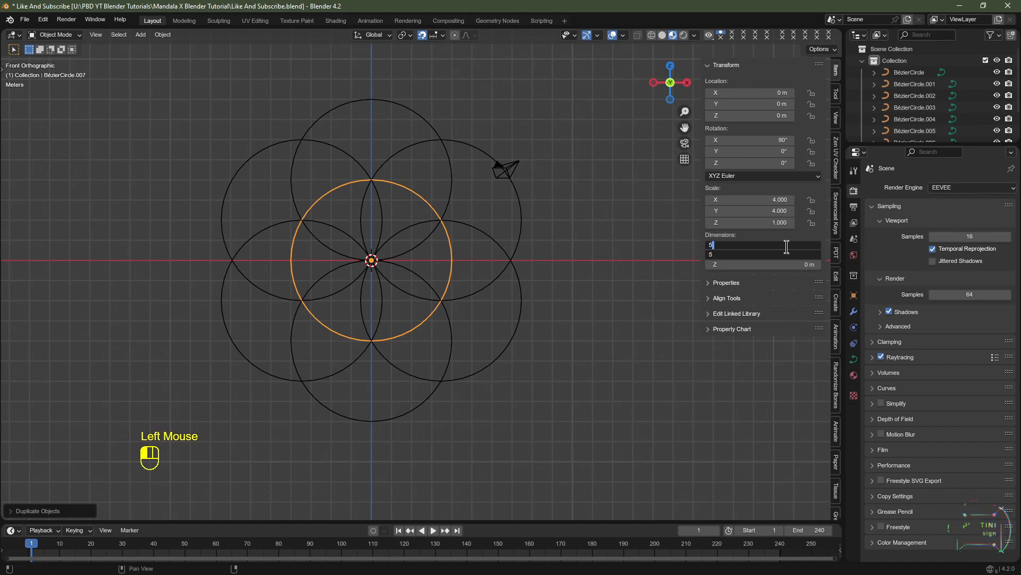
type("5")
key("Return")
Step: Duplicate the central 5 m circle 4 m upward along Z onto the intersection above it
scroll(466, 288, "up", 2)
middle_click_drag(466, 287, 442, 333, "shift")
key("shift+d")
key("z")
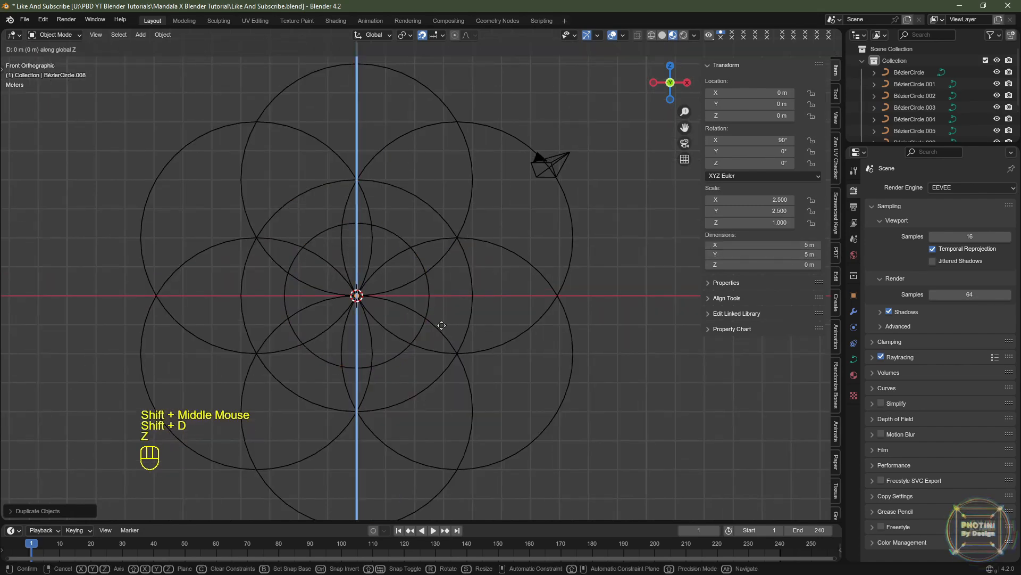
left_click(359, 174)
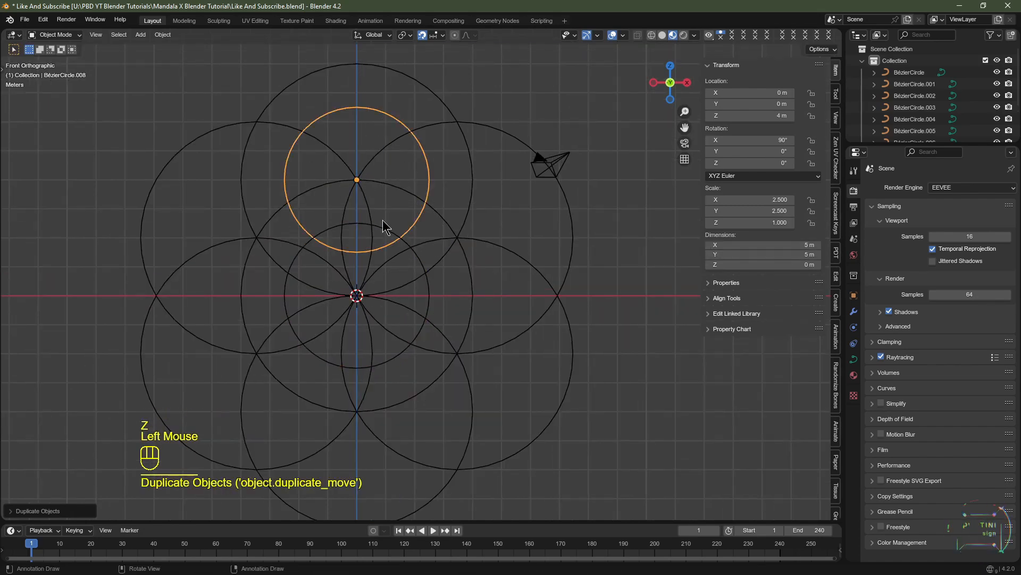
Step: Duplicate the upper 5 m circle downward along Z so the copy's centre sits at Z -4 m
middle_click_drag(383, 226, 408, 205, "shift")
key("shift+d")
key("z")
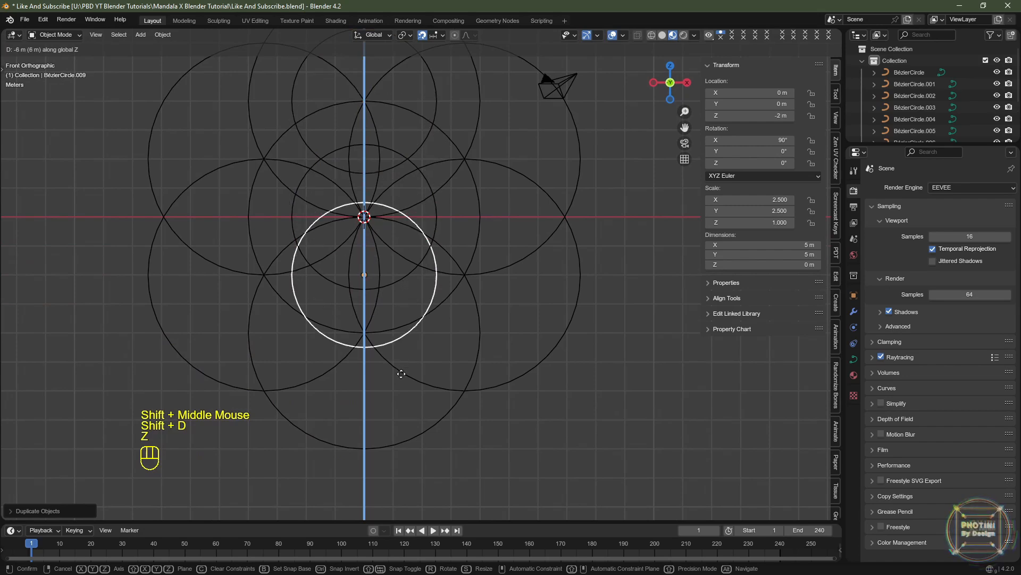
left_click(371, 353)
middle_click_drag(403, 342, 441, 383, "shift")
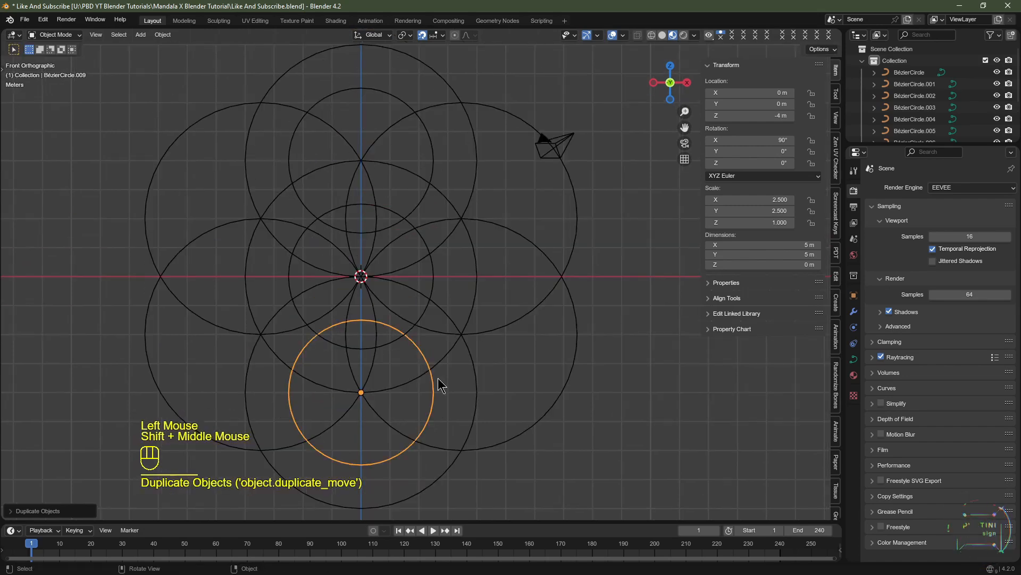
Step: Duplicate the lowest 5 m circle and align the copy's centre with the upper-right intersection at X 3.464 m, Z 2 m
key("shift+d")
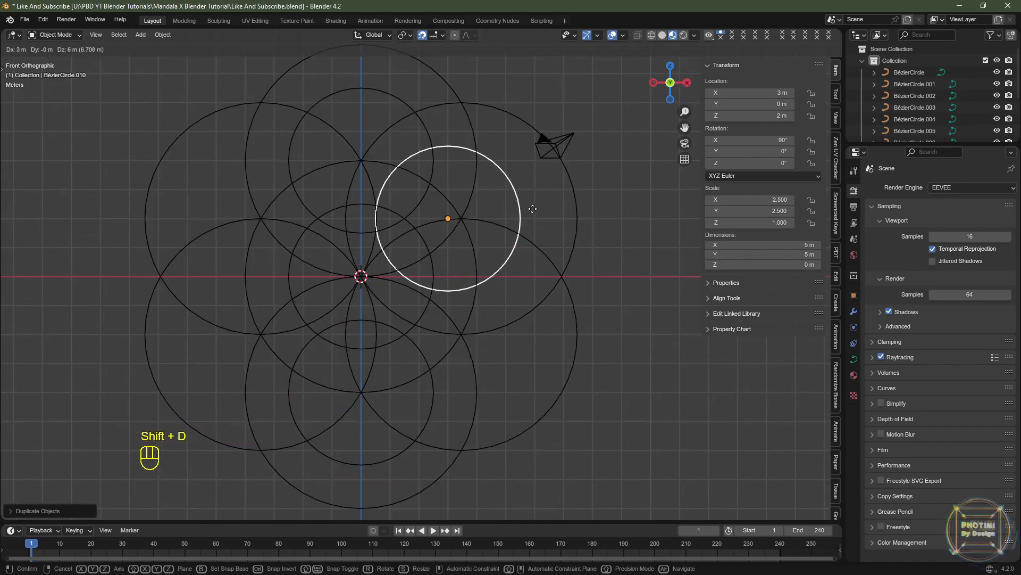
left_click(532, 209)
scroll(518, 235, "up", 2)
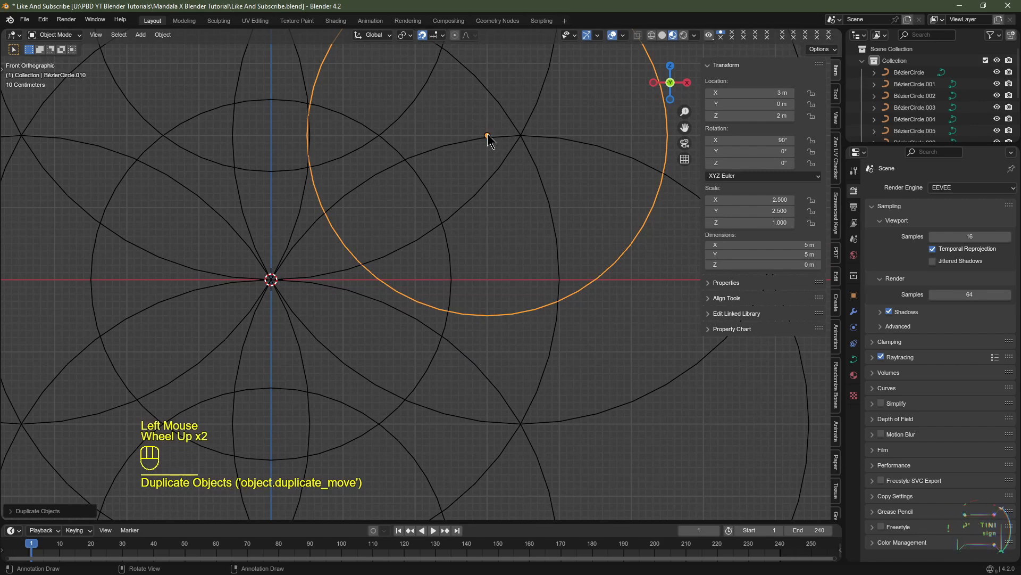
middle_click_drag(556, 176, 367, 251, "shift")
scroll(504, 260, "up", 2)
scroll(471, 285, "up", 2)
key("g")
key("x")
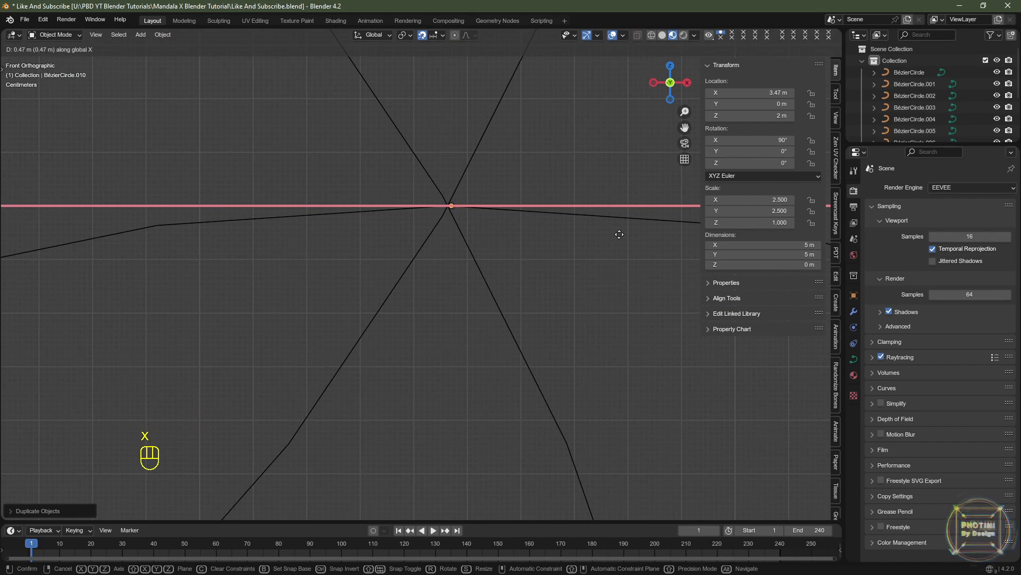
key("shift")
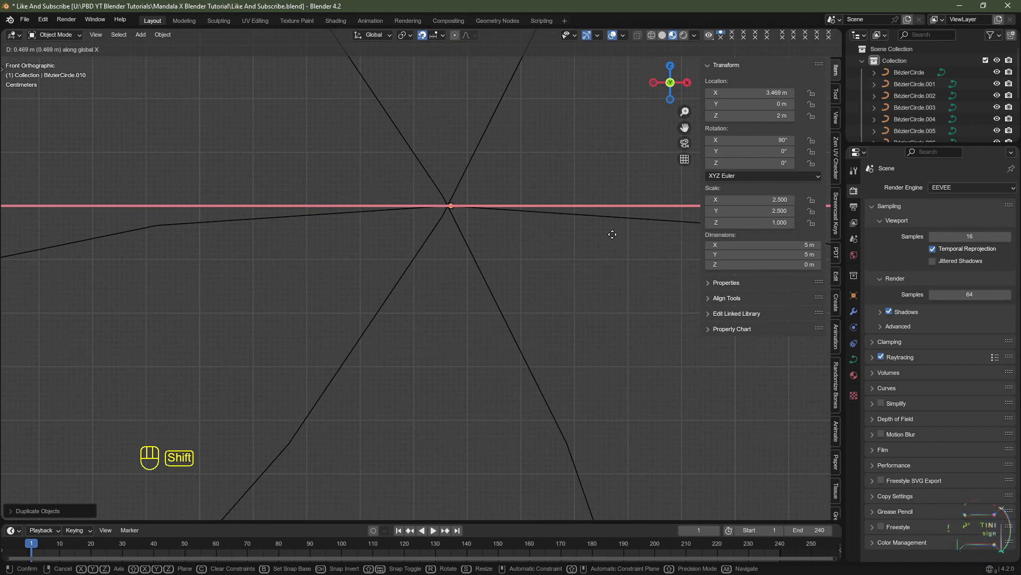
left_click(588, 234, "shift")
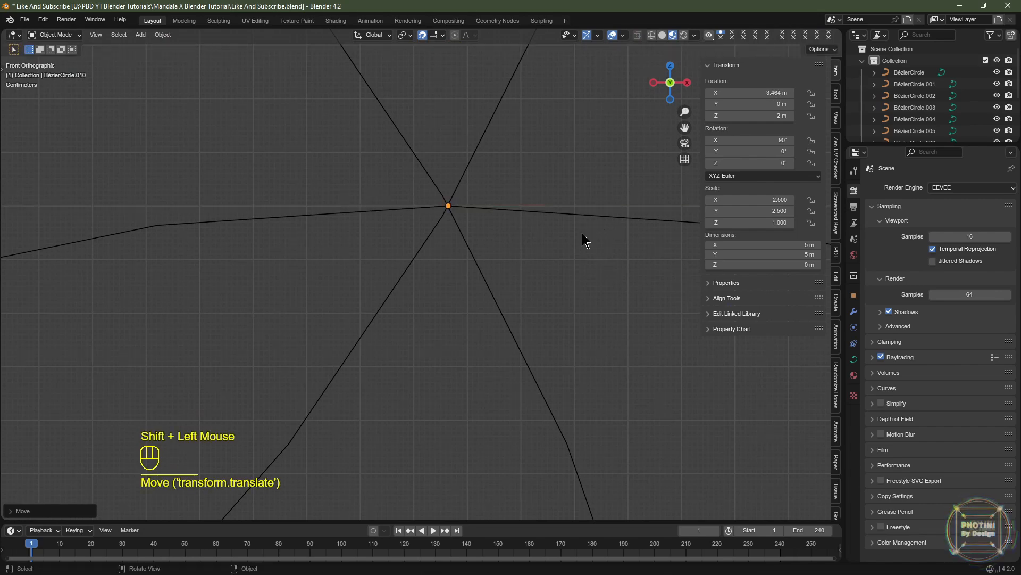
Step: Duplicate the upper-right 5 m circle along X to near the upper-left intersection
scroll(588, 234, "down", 5)
middle_click_drag(588, 234, 594, 267, "shift")
key("shift+d")
key("x")
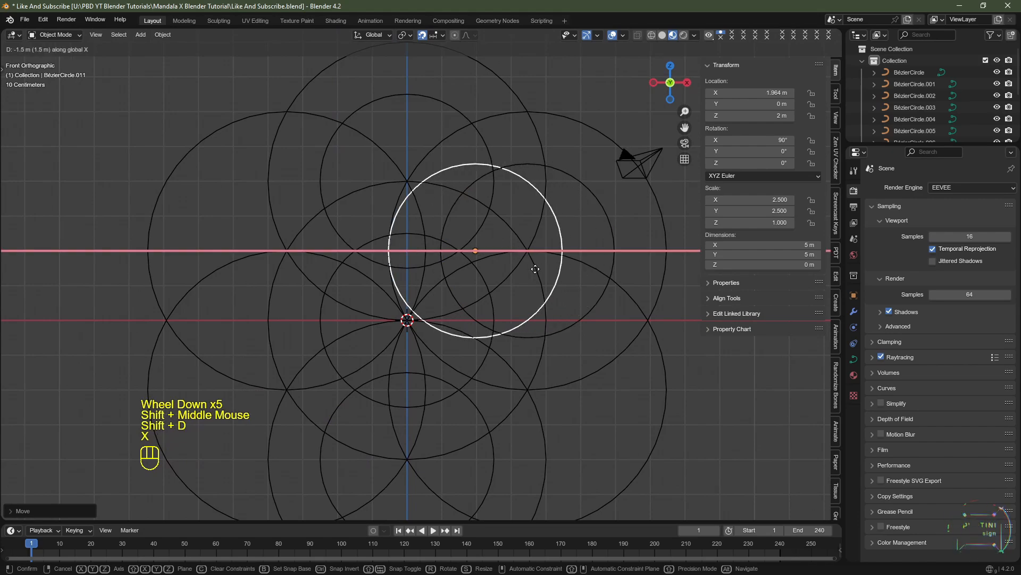
left_click(353, 268)
Step: Fine-tune the upper-left 5 m circle along X so its centre lies on the intersection, at about X -3.463 m
scroll(303, 287, "up", 3)
middle_click_drag(303, 288, 472, 321, "shift")
scroll(400, 306, "up", 2)
scroll(363, 271, "up", 3)
middle_click_drag(400, 306, 515, 334, "shift")
scroll(469, 313, "up", 2)
right_click(453, 303, "shift")
key("g")
key("x")
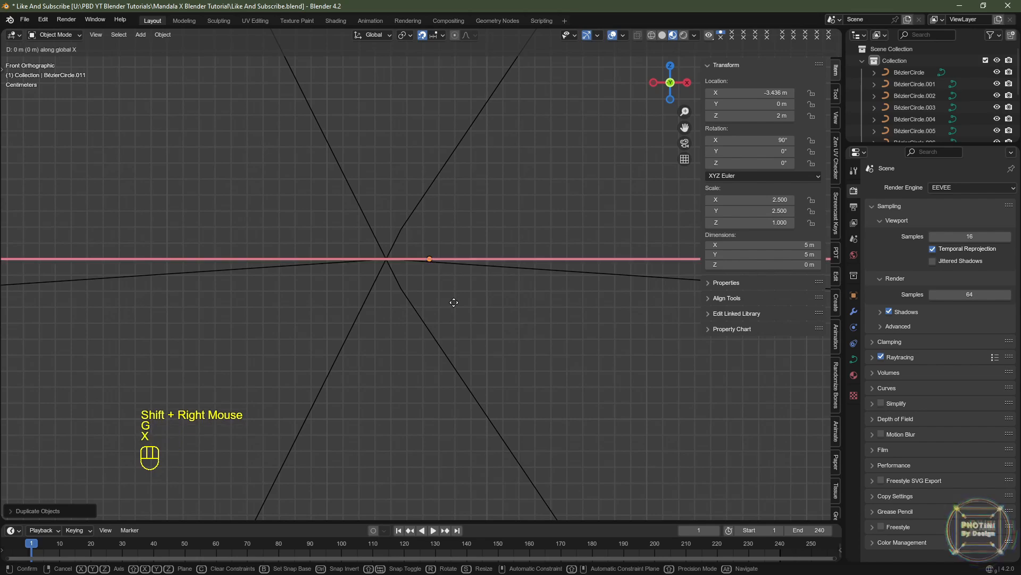
key("shift")
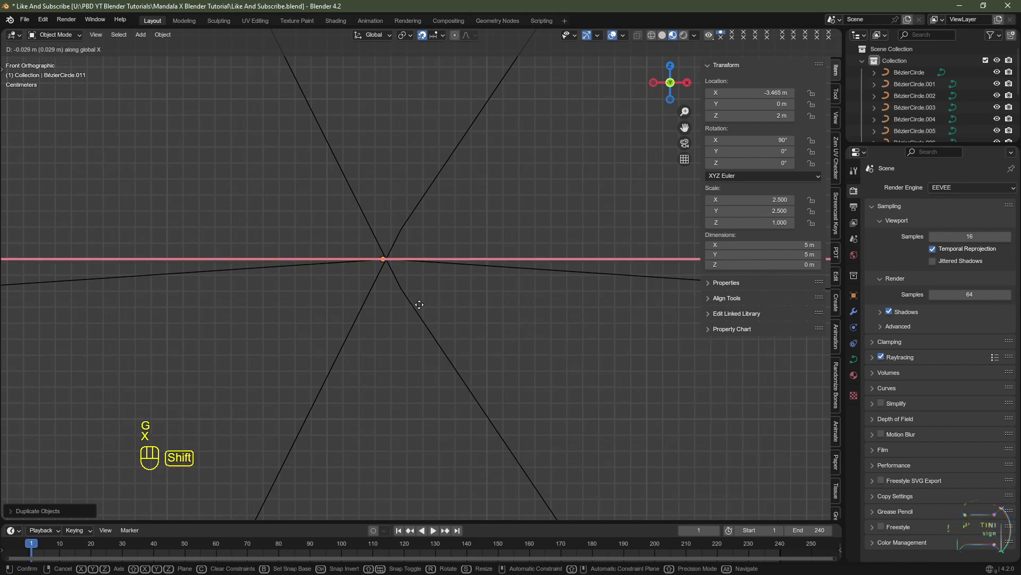
left_click(441, 303, "shift")
Step: Select both upper side 5 m circles and duplicate them 4 m downward along Z onto the lower intersections
scroll(447, 303, "down", 6)
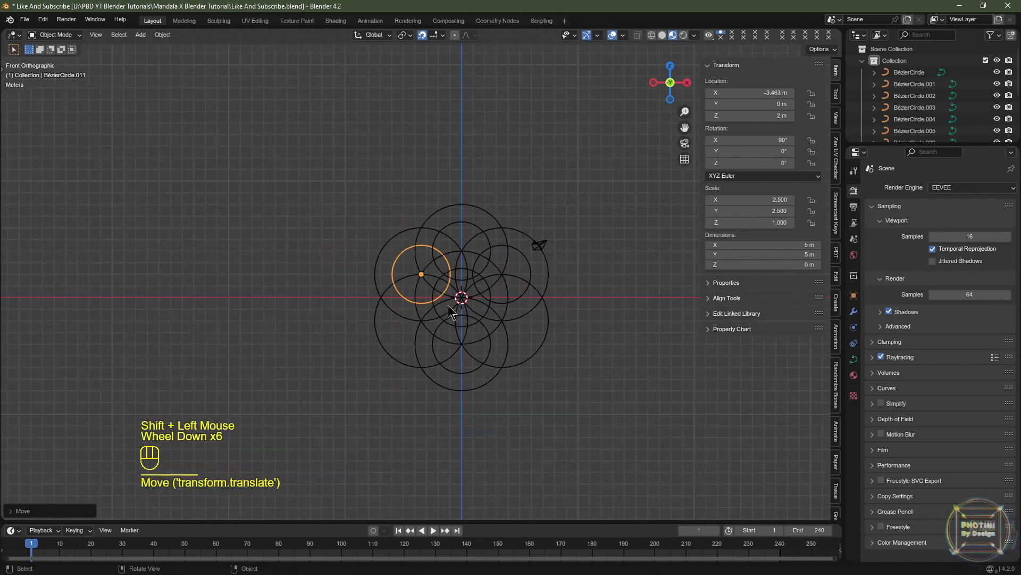
middle_click_drag(448, 304, 502, 215, "shift")
scroll(501, 216, "up", 2)
left_click(515, 212, "shift")
key("ctrl+z")
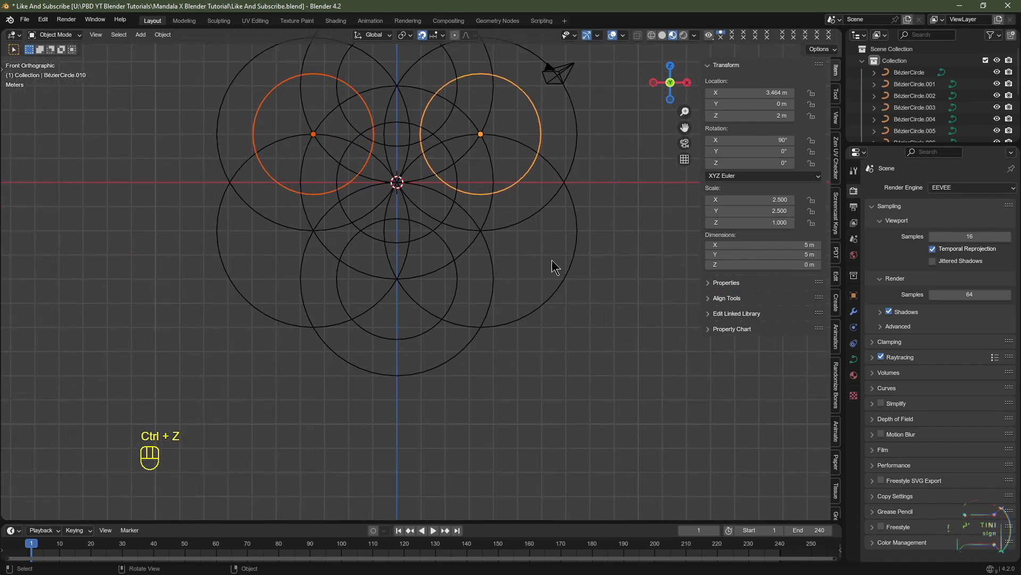
key("shift+d")
key("z")
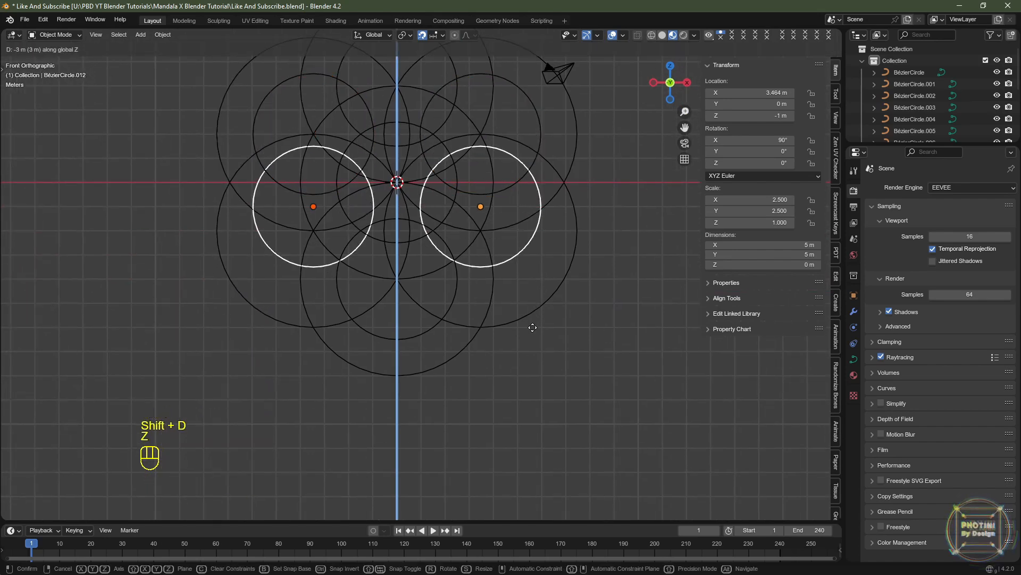
left_click(531, 348)
middle_click_drag(485, 274, 478, 332, "shift")
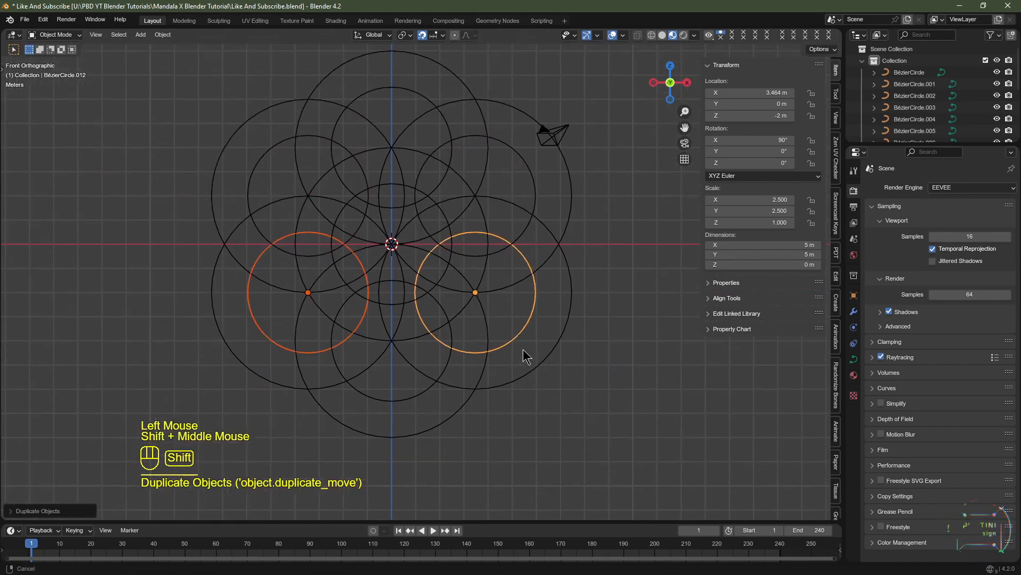
Step: Duplicate the central 5 m circle in place and set the copy's X and Y dimensions to 3 m
key("ctrl+z")
scroll(445, 270, "up", 4)
left_click(523, 236)
scroll(516, 239, "down", 3)
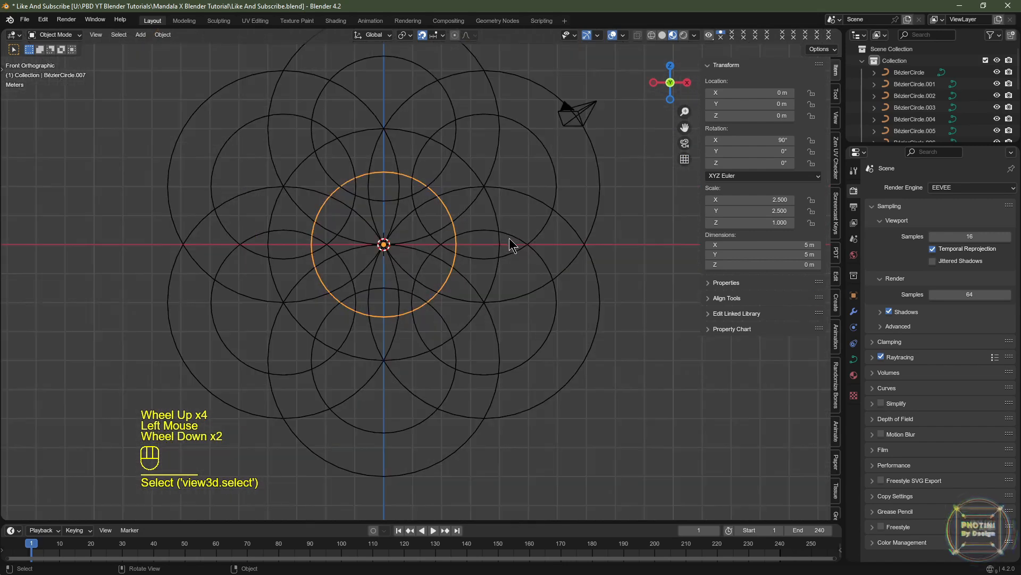
middle_click_drag(468, 254, 468, 274, "shift")
key("shift+d")
key("Escape")
key("g")
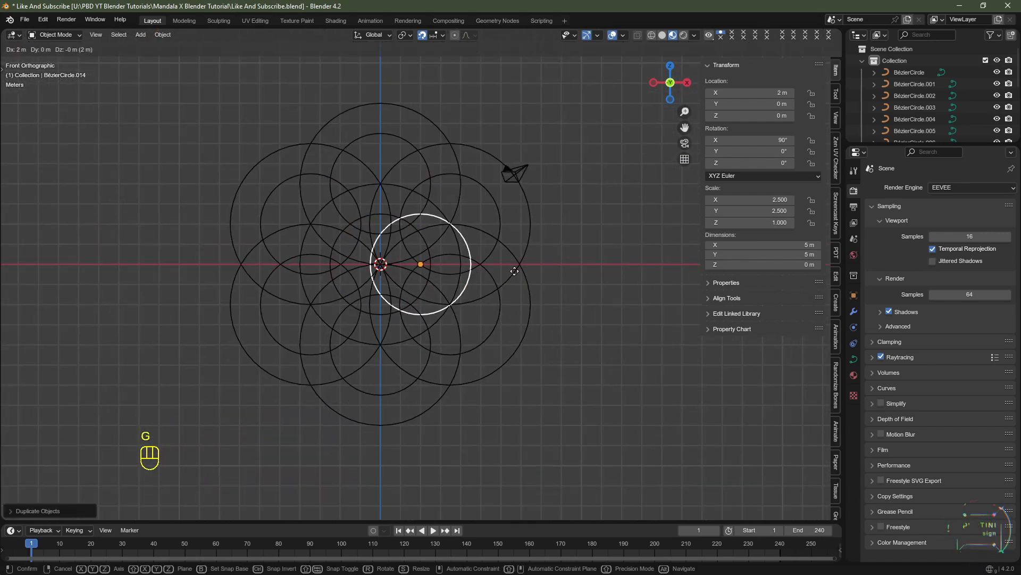
right_click(515, 271)
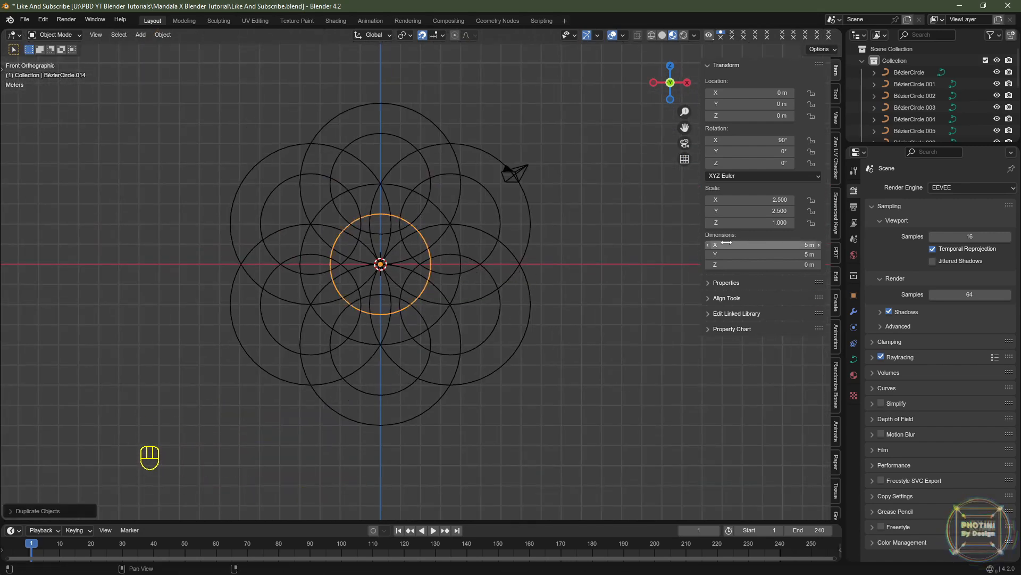
mouse_move(735, 244)
left_mouse_down()
mouse_move(735, 255)
mouse_move(735, 242)
left_mouse_up()
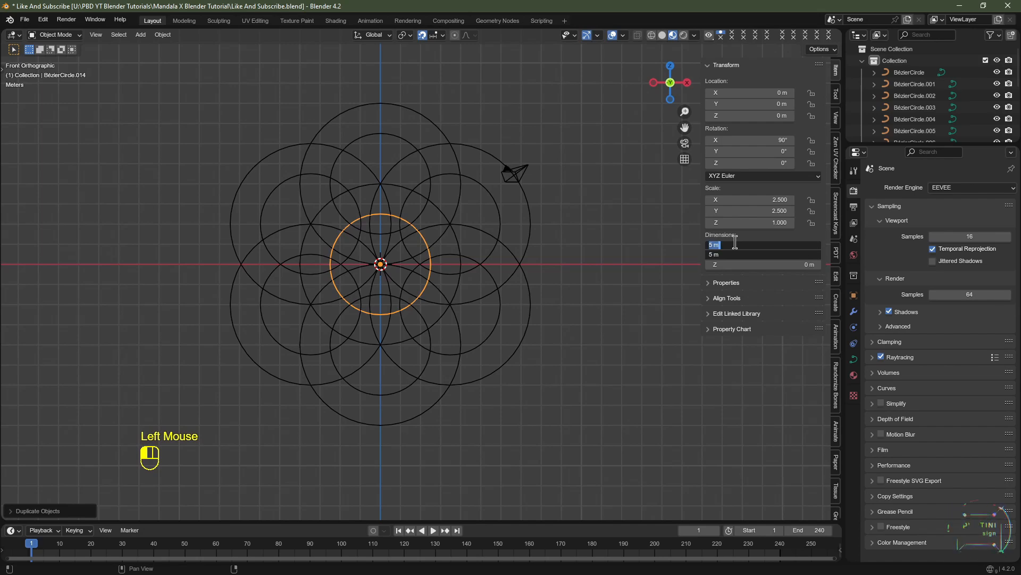
key("Return")
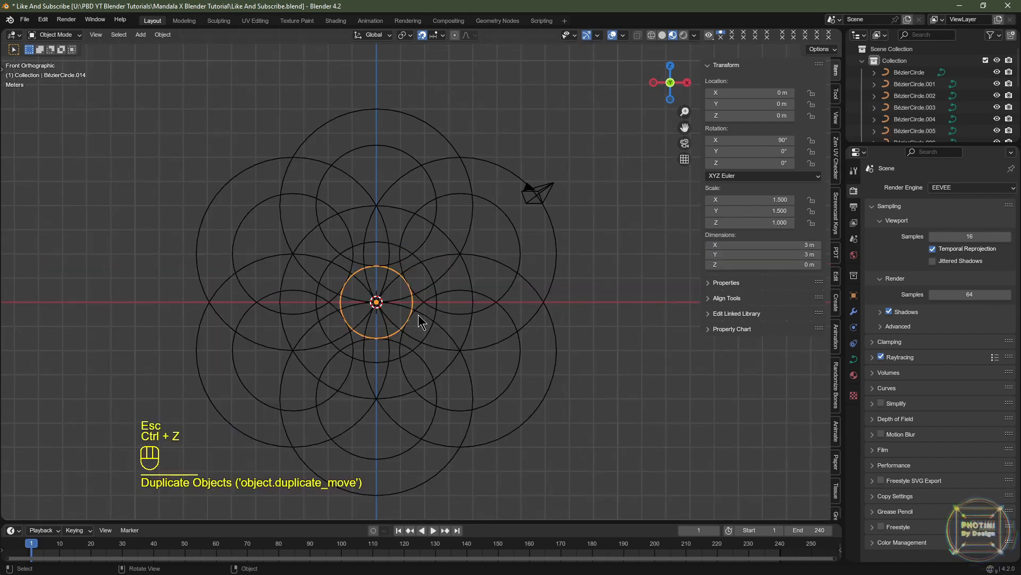
Step: Duplicate the central 3 m circle along Z to 4 m, and duplicate that copy down to Z -4 m
key("shift+d")
key("z")
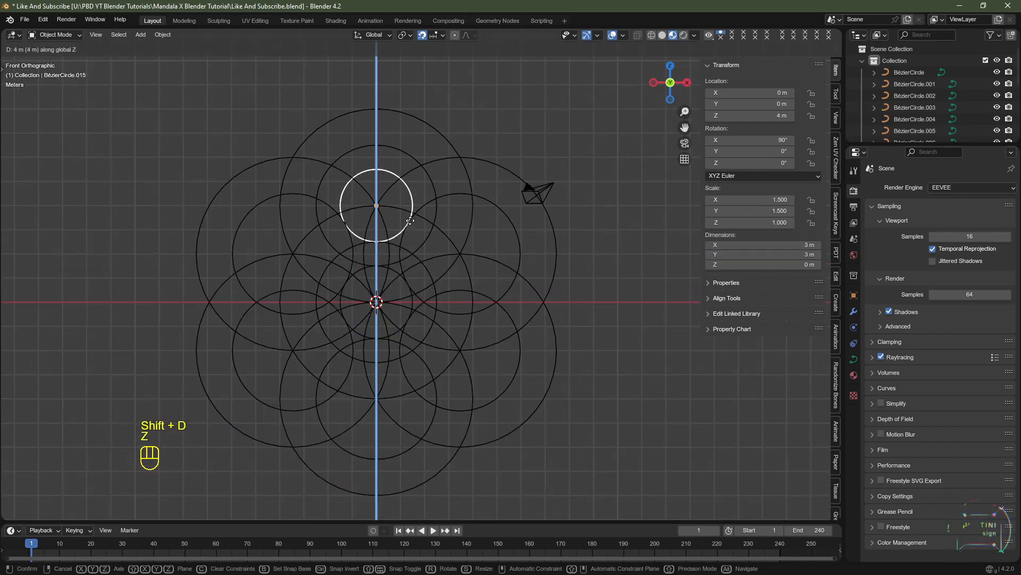
left_click(376, 203)
key("shift+d")
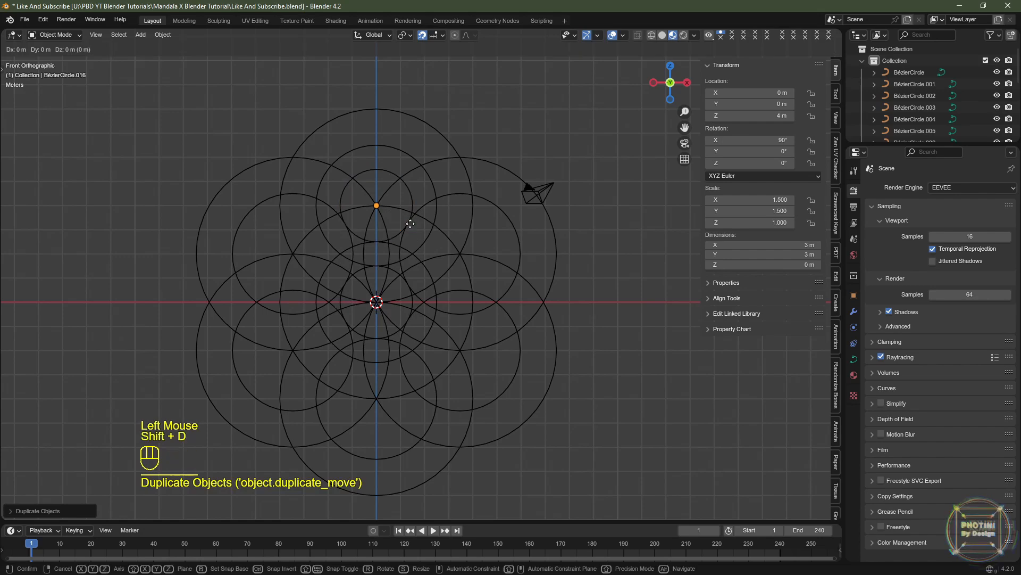
key("z")
left_click(404, 407)
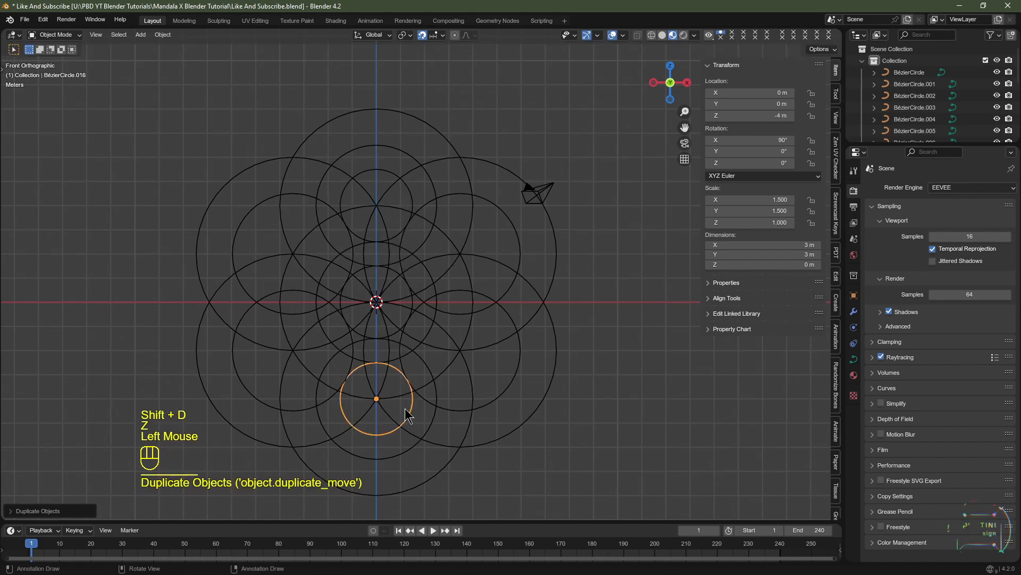
Step: Snap the 3D cursor to the centre of the upper-right 5 m circle
left_click(437, 304)
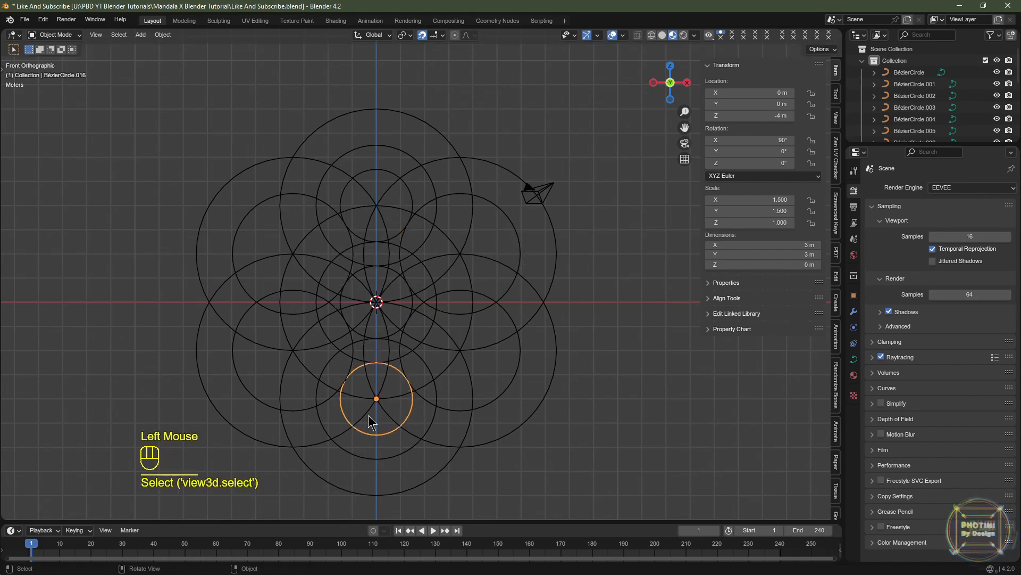
left_click(517, 238)
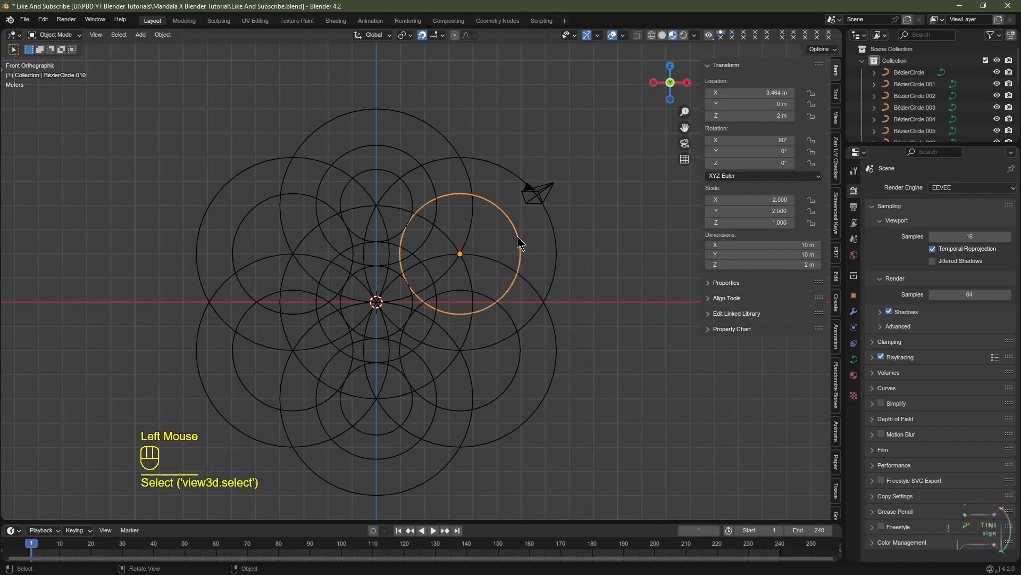
key("shift+s")
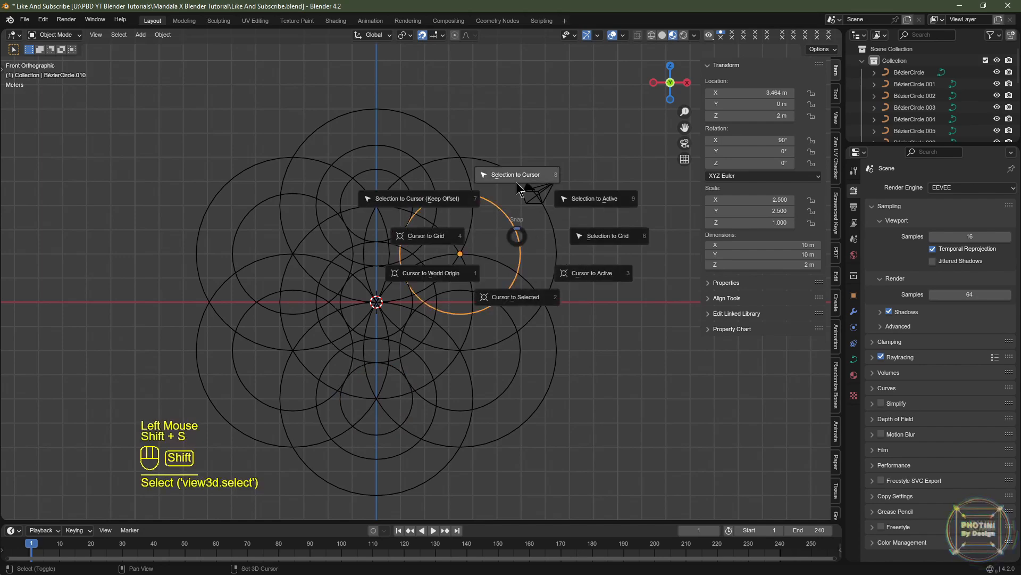
left_click(512, 297)
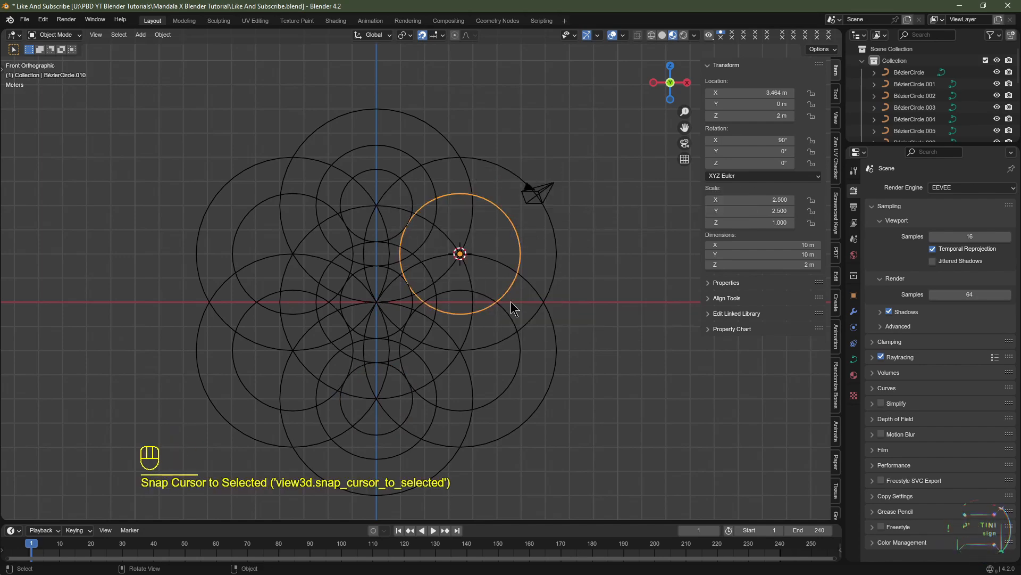
key("ctrl+z")
Step: Select the lowest 3 m circle and duplicate it in place
left_click(367, 436)
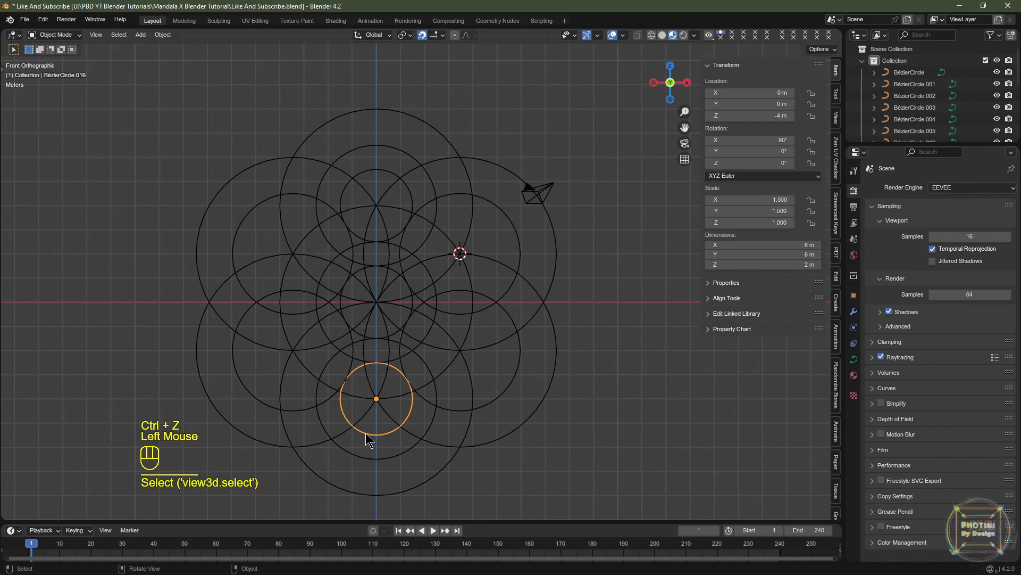
key("shift+d")
right_click(366, 437)
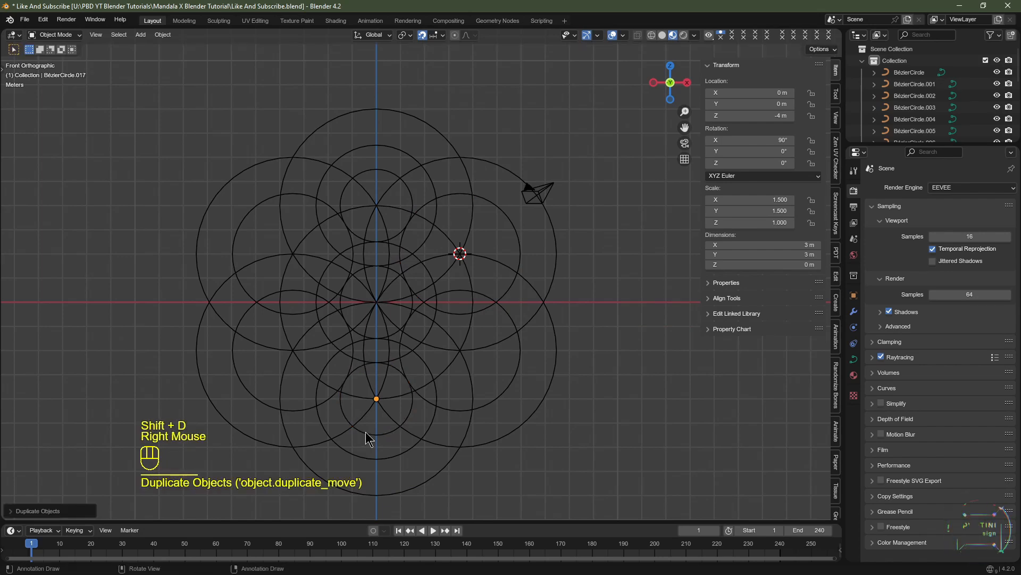
key("g")
right_click(380, 418)
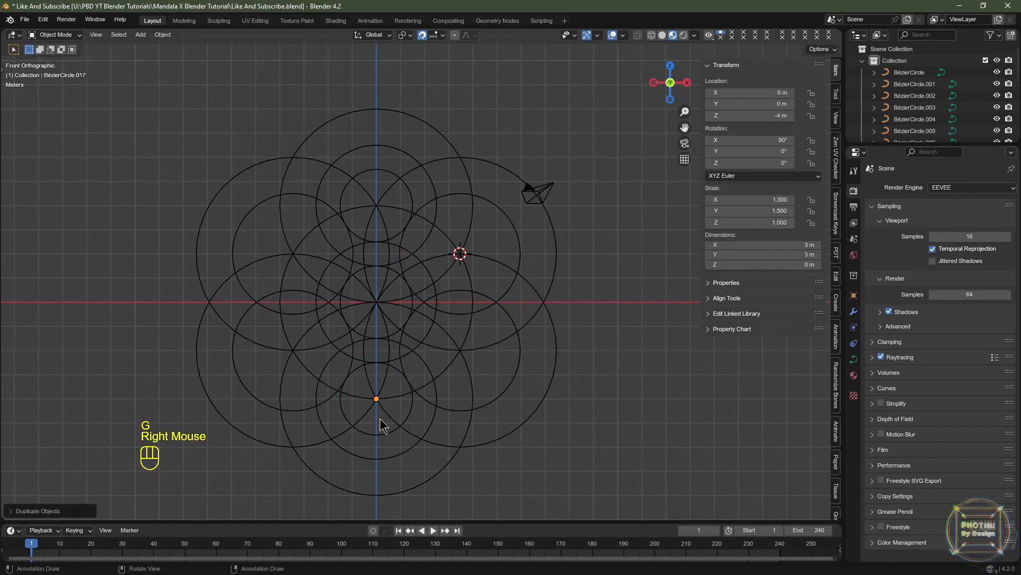
Step: Snap the duplicated 3 m circle to the 3D cursor, and snap the cursor to the centre of the lower-right 5 m circle
key("shift+s")
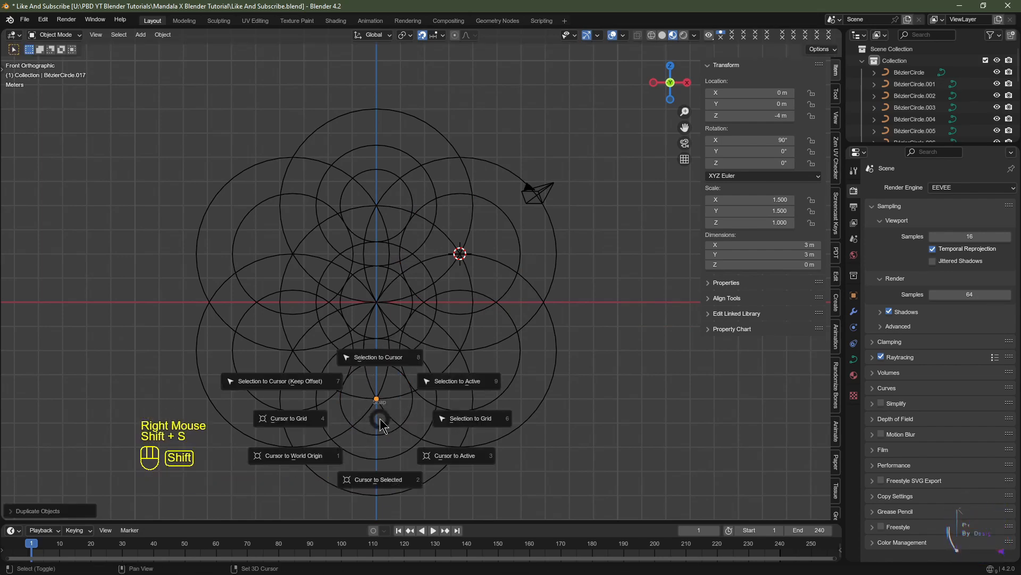
left_click(380, 362)
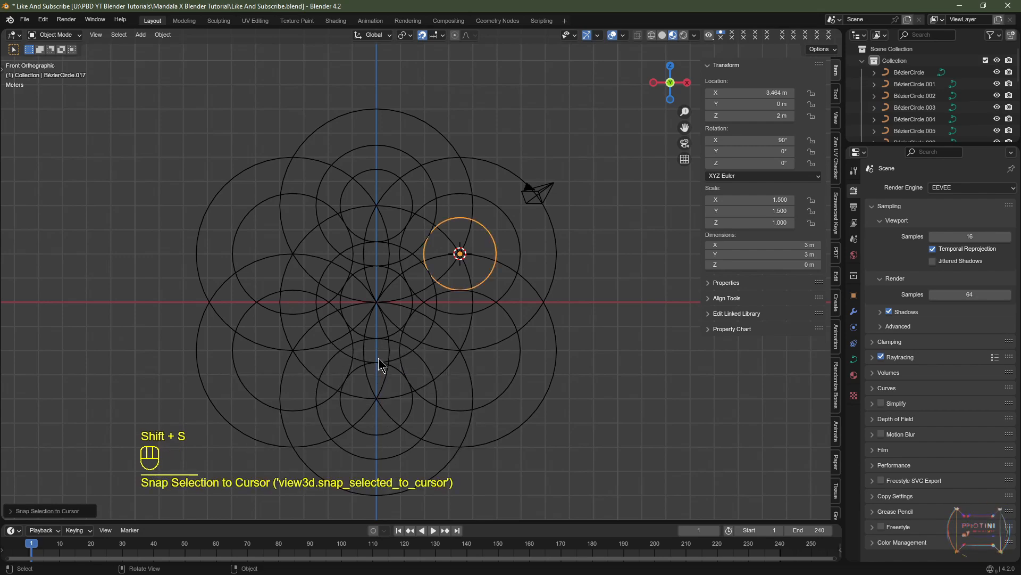
left_click(505, 385)
key("shift+s")
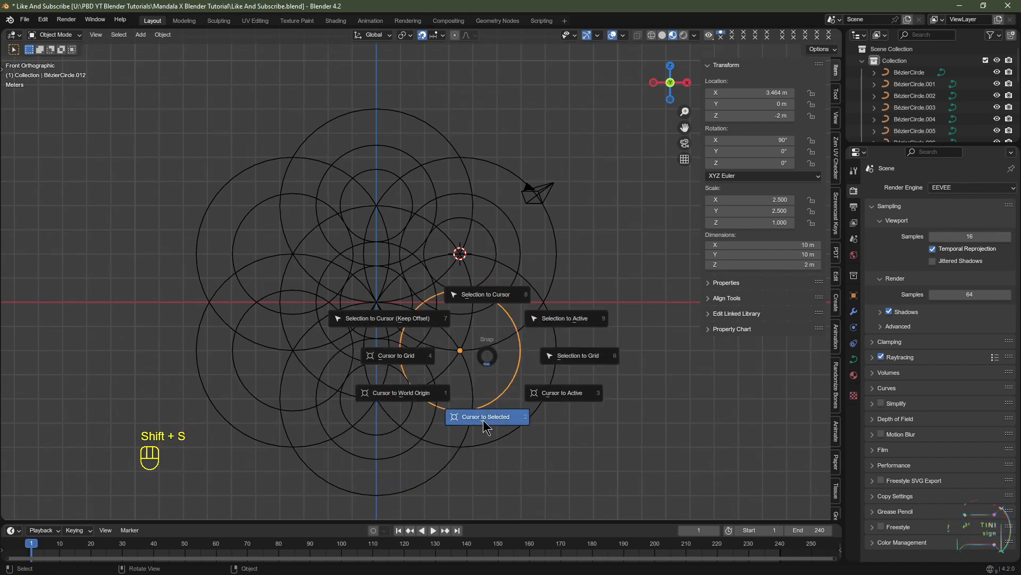
left_click(487, 373)
Step: Duplicate the upper-right 3 m circle in place and snap the copy to the 3D cursor
left_click(495, 255)
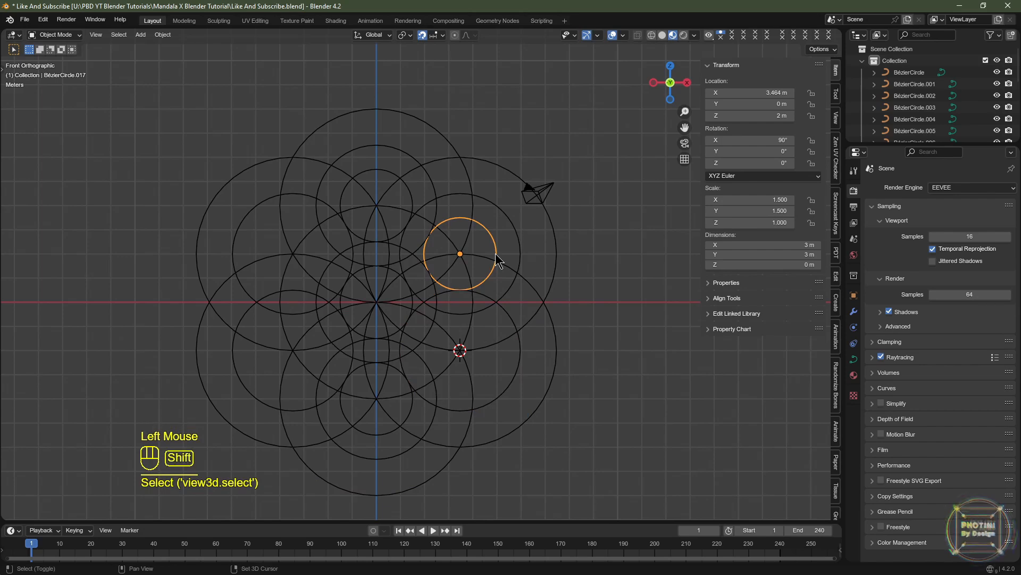
key("shift+d")
key("Escape")
key("g")
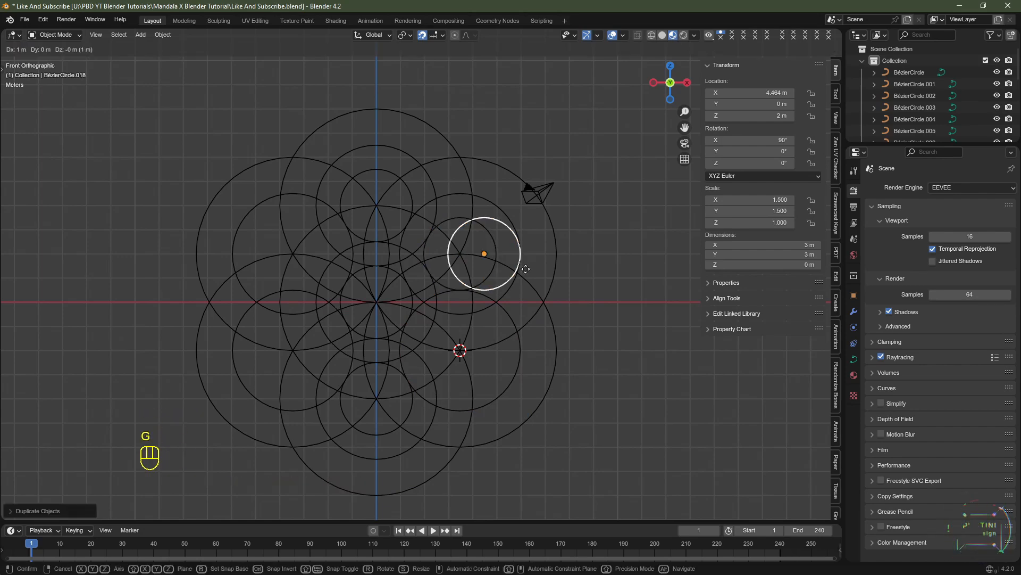
right_click(498, 266)
key("shift+s")
left_click(495, 210)
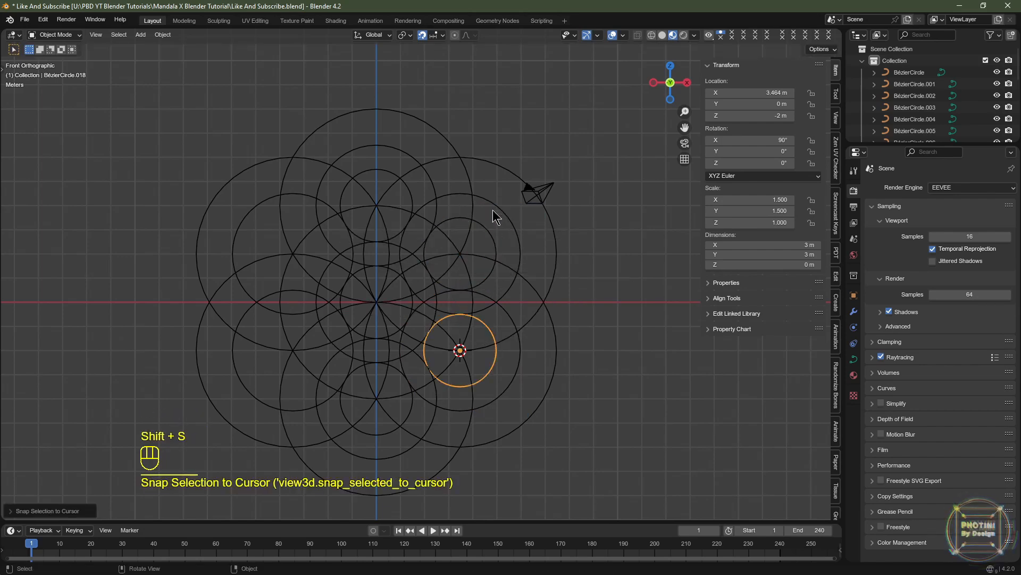
Step: Snap the 3D cursor to the centre of the lower-left 5 m circle
left_click(242, 394)
left_click(244, 383)
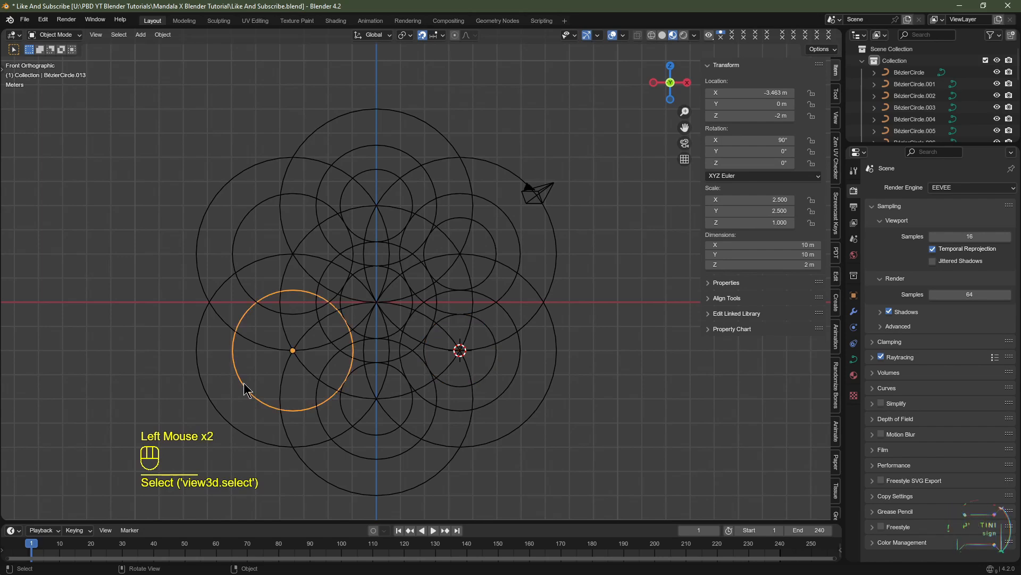
key("shift+s")
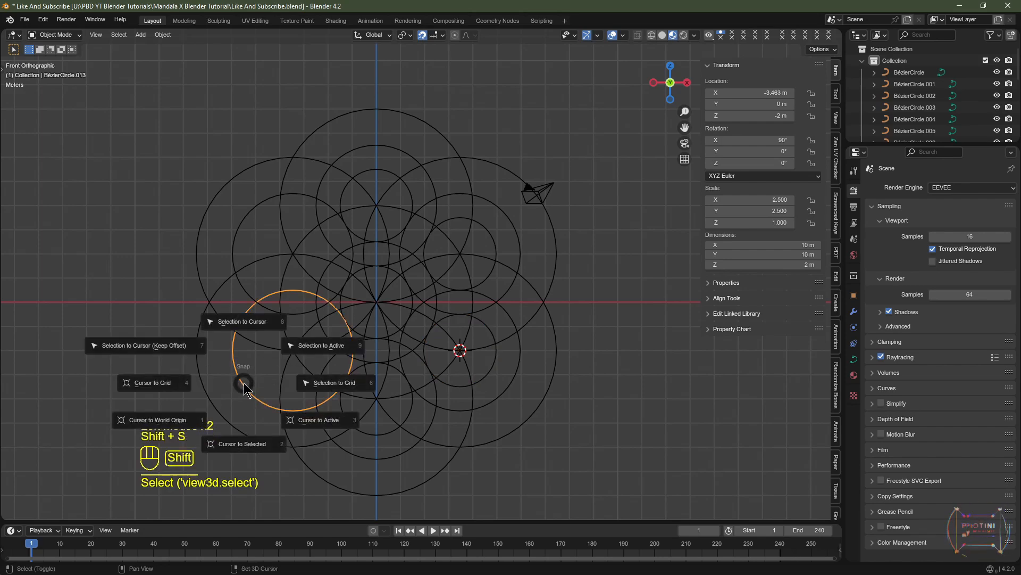
left_click(243, 445)
Step: Duplicate the lower-right 3 m circle in place and snap the copy to the 3D cursor
left_click(495, 362)
key("ctrl+z")
key("shift+d")
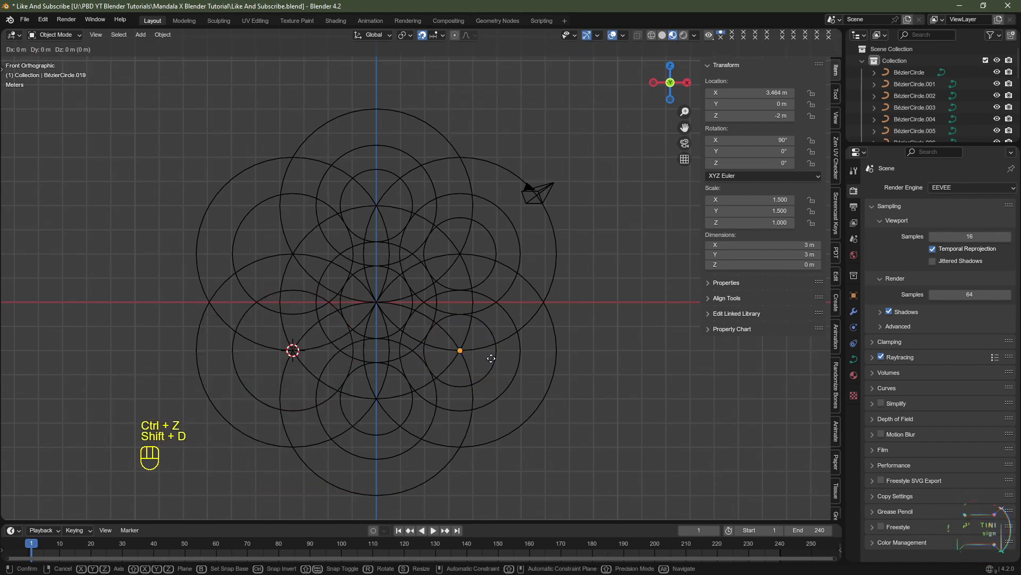
right_click(516, 338)
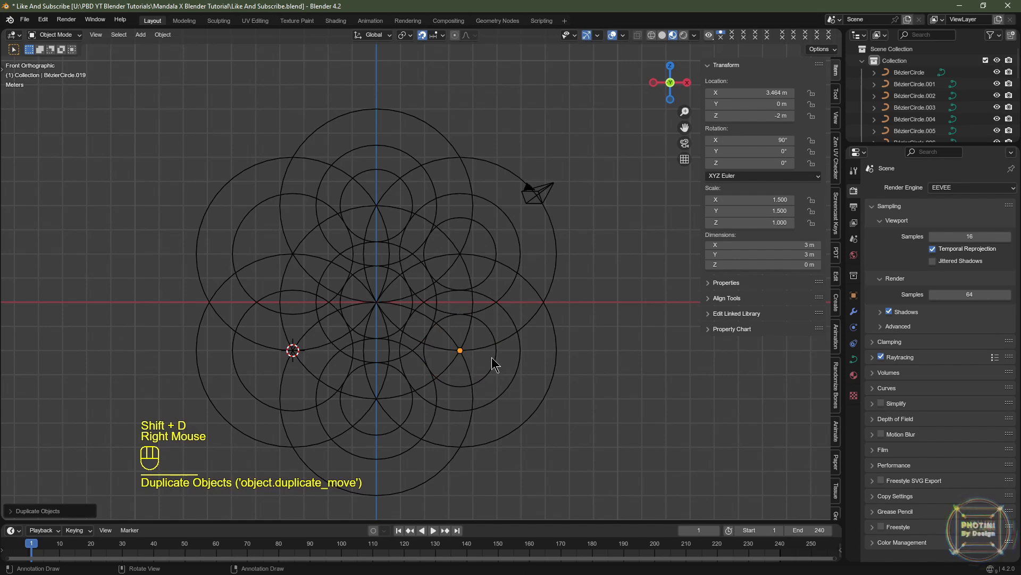
key("shift+s")
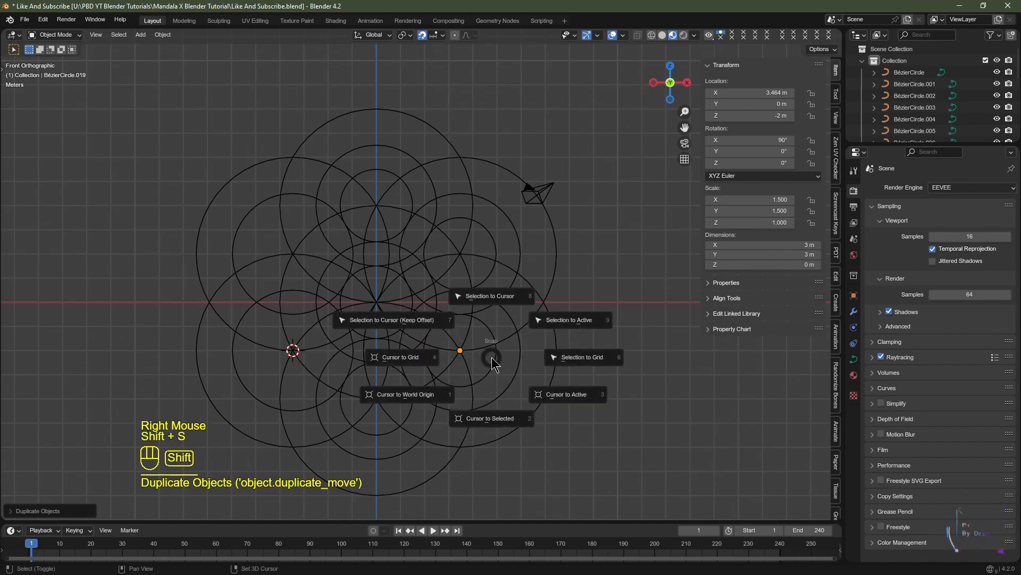
left_click(494, 309)
key("g")
right_click(279, 378)
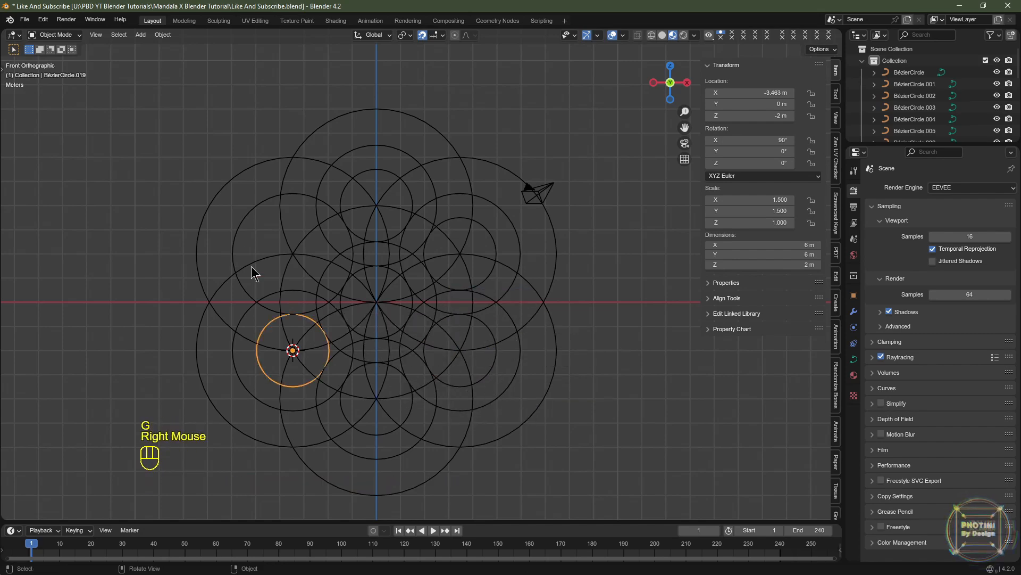
Step: Snap the 3D cursor to the centre of the upper-left 5 m circle
left_click(236, 234)
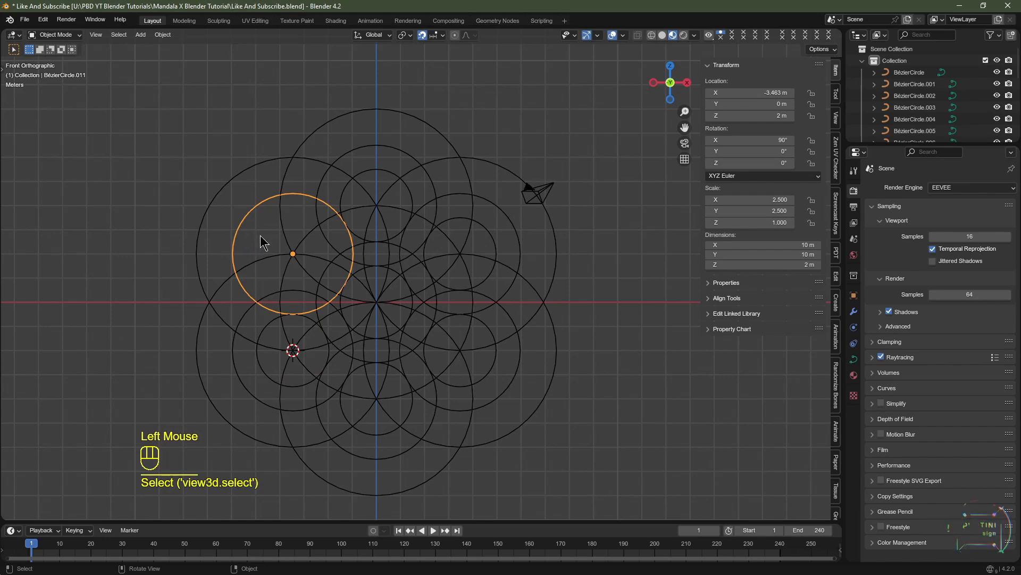
key("shift+s")
left_click(259, 318)
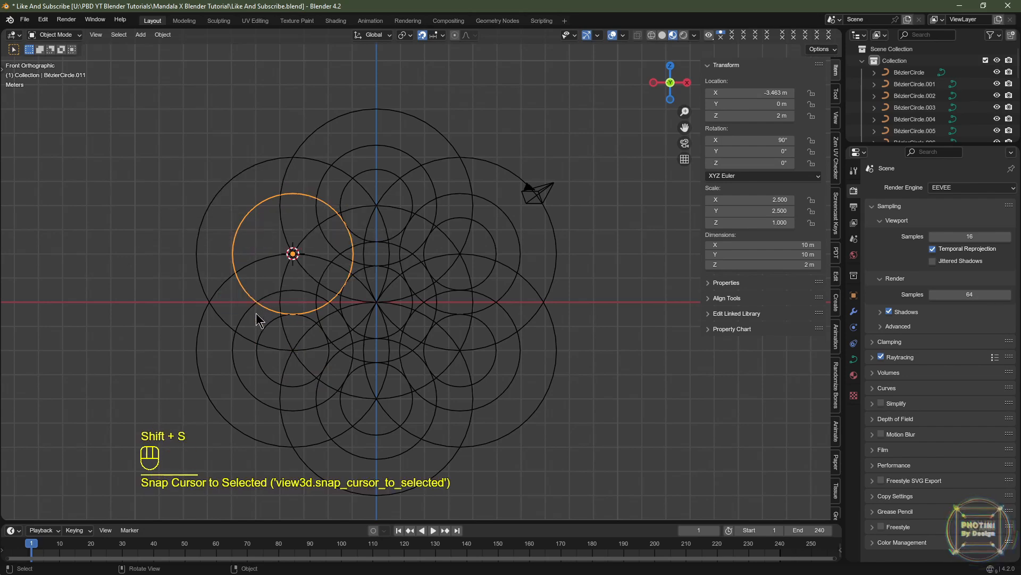
Step: Duplicate the lower-left 3 m circle in place and snap the copy to the 3D cursor
left_click(265, 366)
key("shift+d")
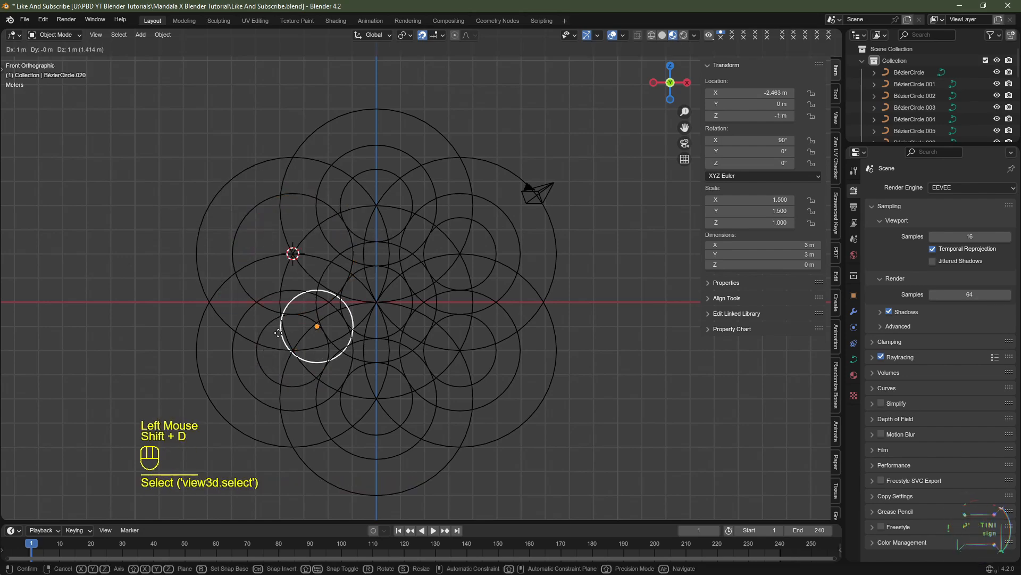
right_click(282, 340)
key("shift+s")
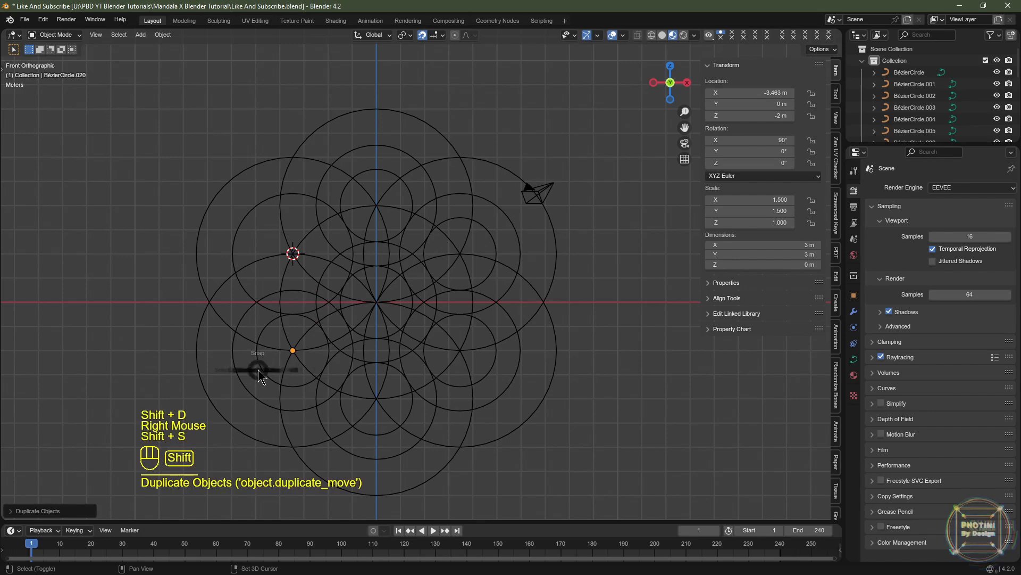
left_click(260, 310)
middle_click_drag(261, 310, 258, 297, "shift")
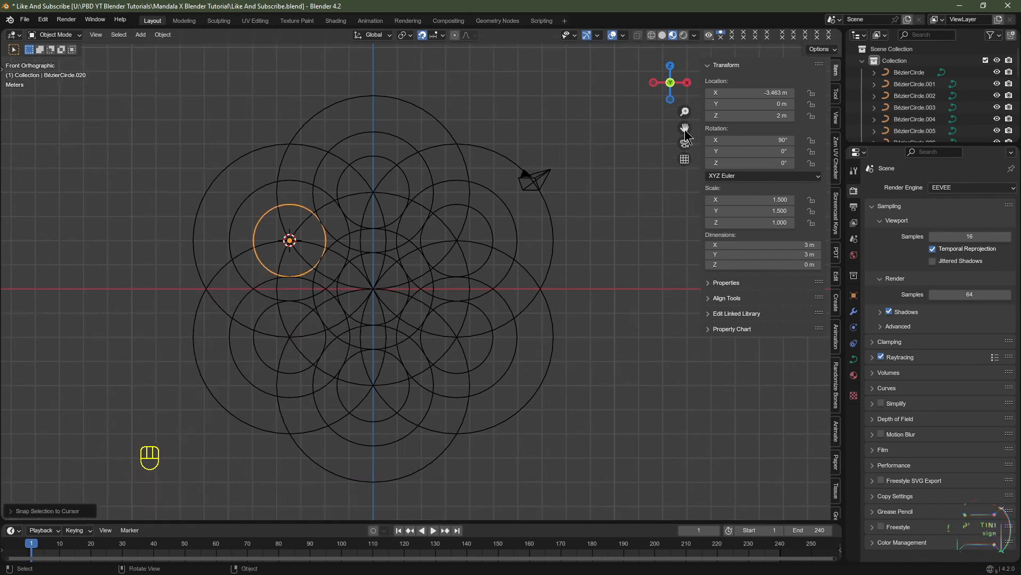
Step: Select all the Bézier circles with the original BézierCircle as the active object and join them into one curve
left_click_drag(892, 144, 899, 313)
scroll(908, 287, "down", 2)
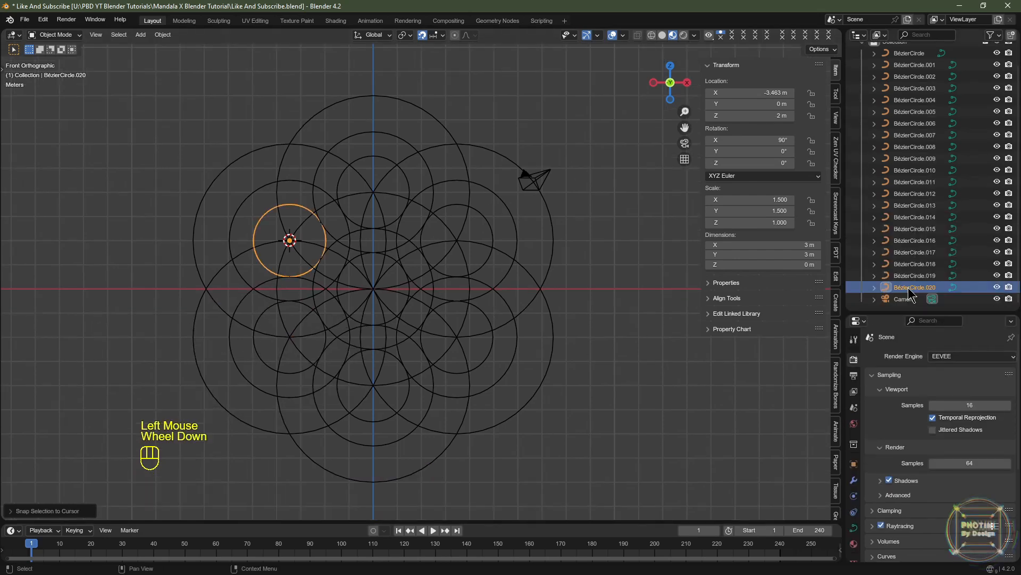
left_click(908, 287)
scroll(916, 186, "up", 2)
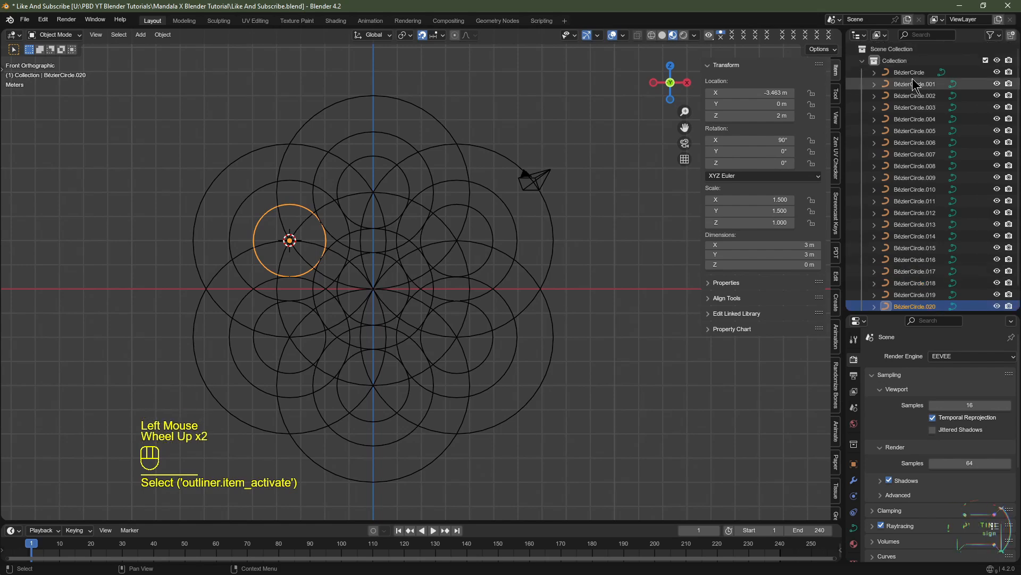
left_click(915, 84, "ctrl+shift")
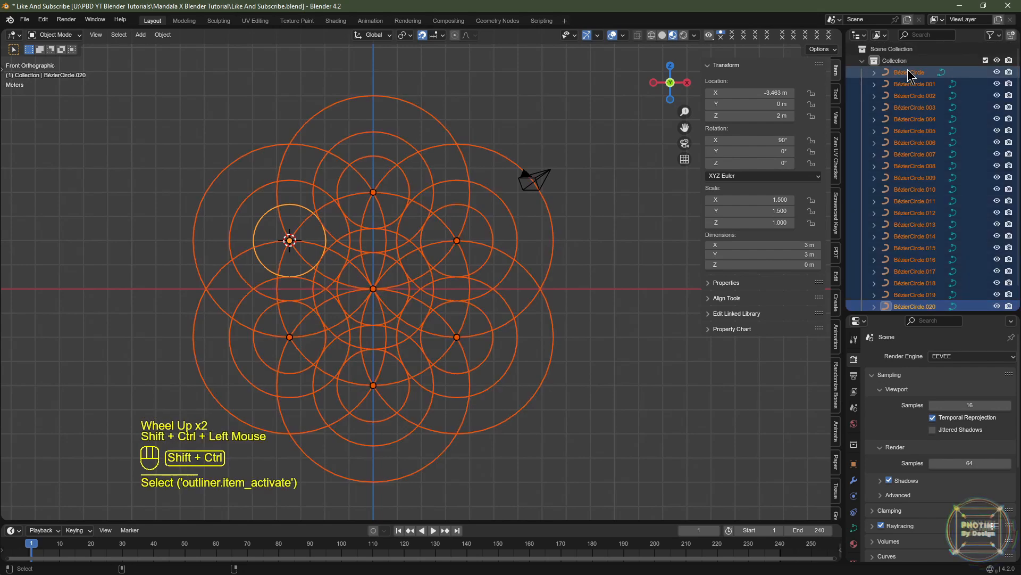
left_click(910, 72, "ctrl")
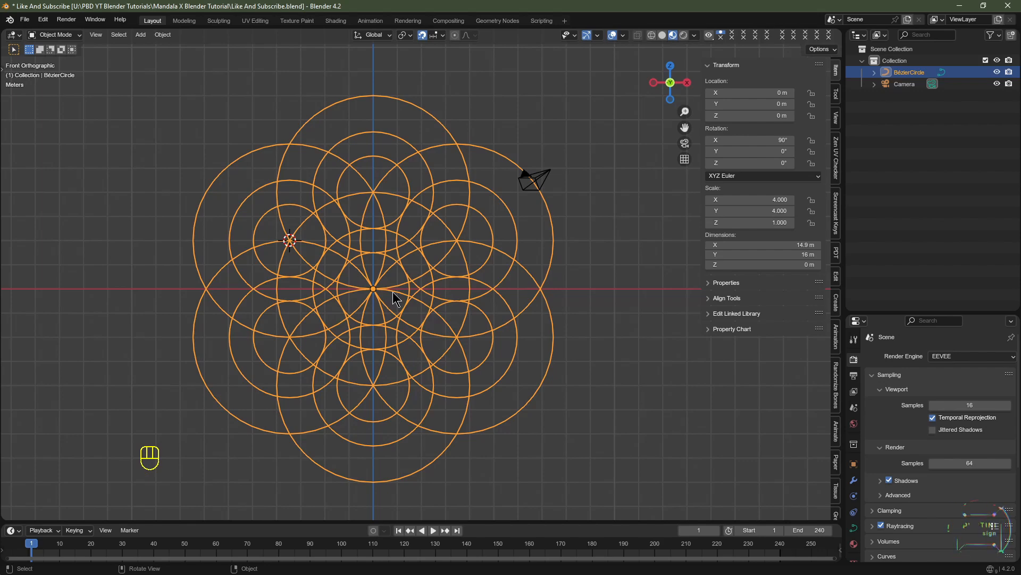
Step: Reset the 3D cursor to the world origin, and hide the viewport sidebar with the joined curve deselected
key("shift+c")
scroll(474, 304, "up", 3)
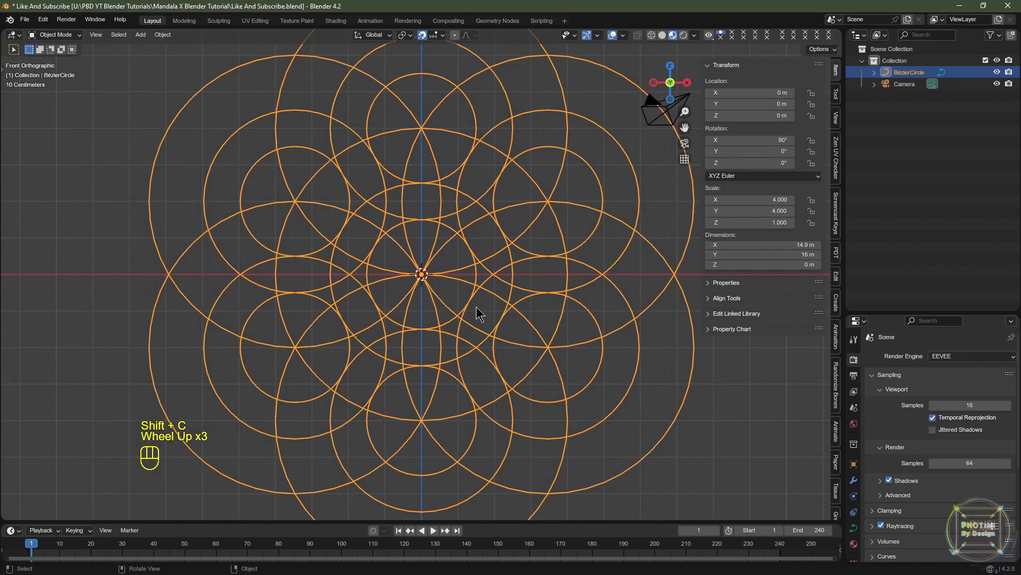
scroll(477, 308, "down", 2)
middle_click_drag(477, 307, 428, 322, "shift")
key("n")
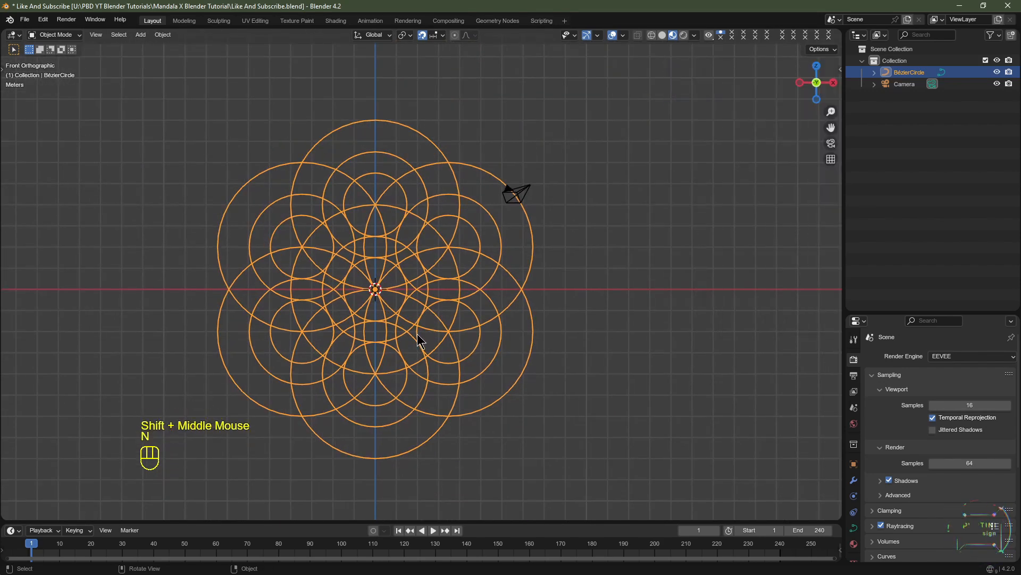
left_click(431, 328)
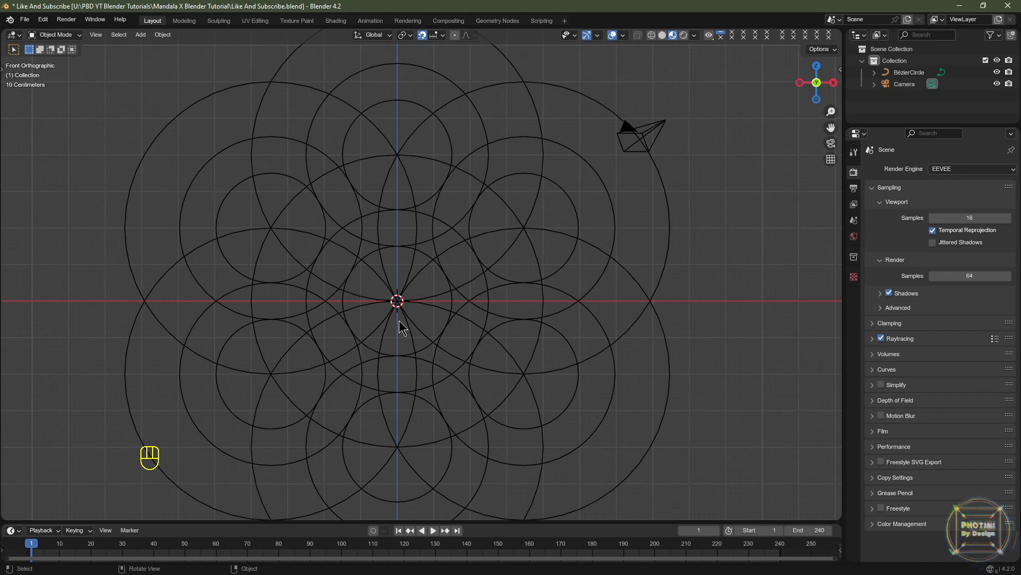
Step: Add a NURBS path curve at the world origin
key("shift+a")
mouse_move(403, 323)
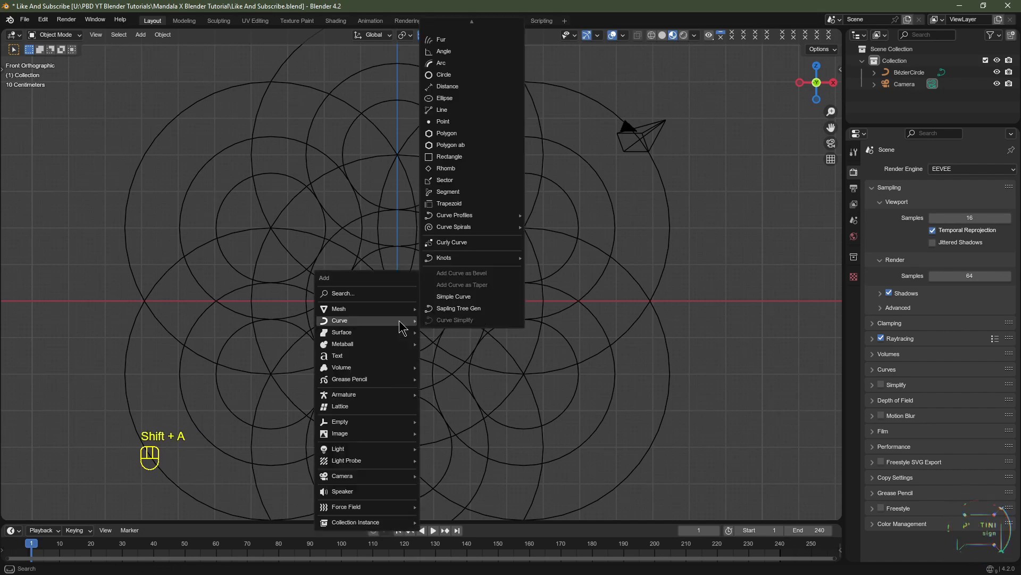
left_click(444, 75)
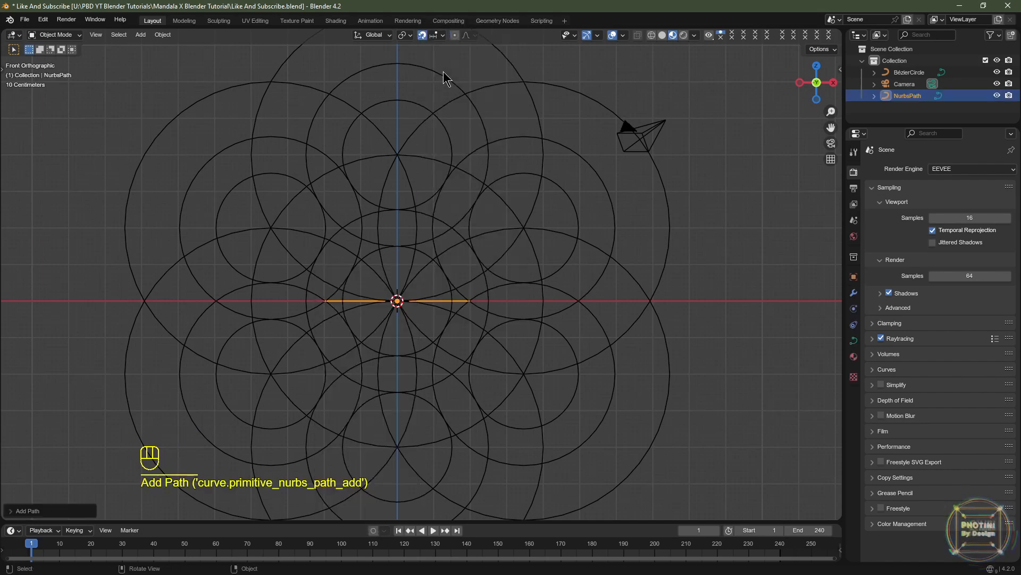
Step: Set the path's round bevel depth to 0.01 m in its curve geometry settings
left_click(853, 341)
scroll(899, 414, "down", 2)
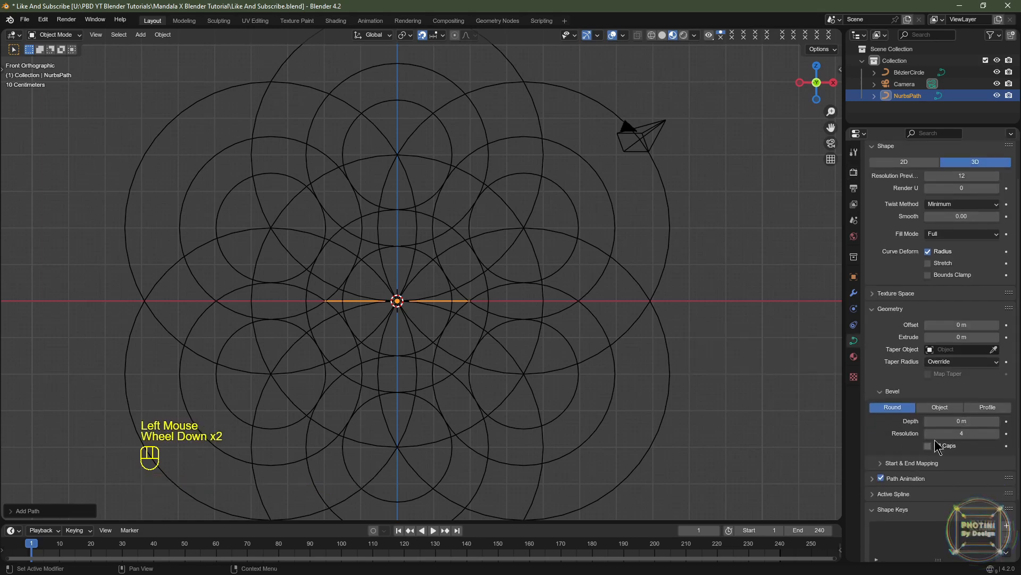
left_click(881, 311)
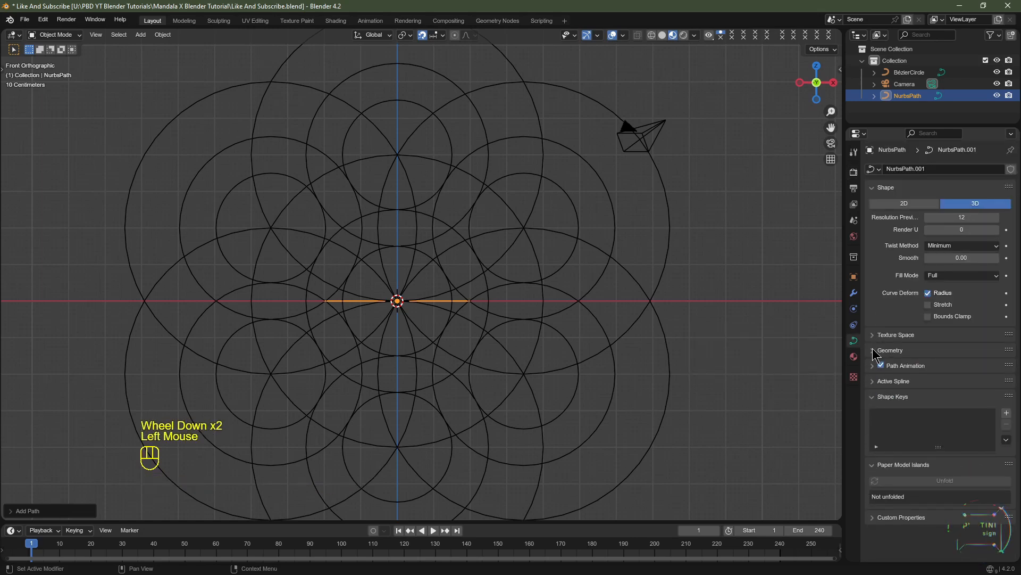
left_click(878, 348)
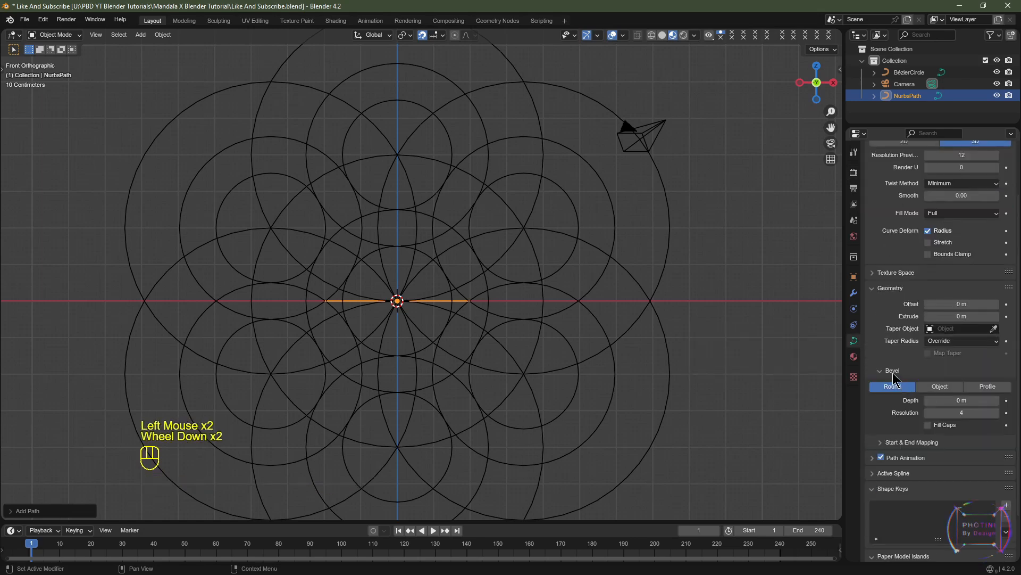
left_click(997, 399)
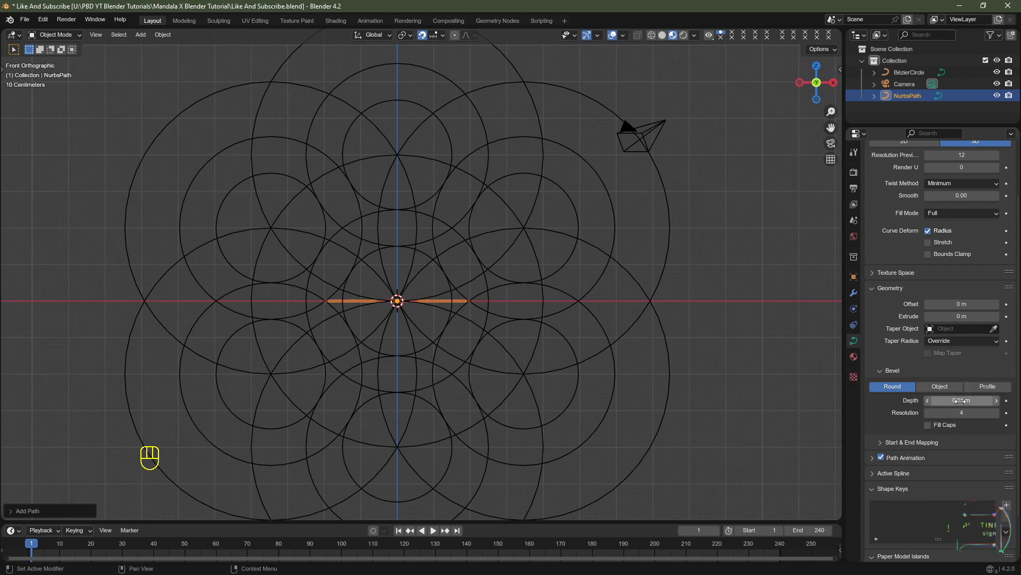
Step: In Edit Mode, move all the path's control points along X until its left end sits on the world origin
scroll(495, 322, "up", 2)
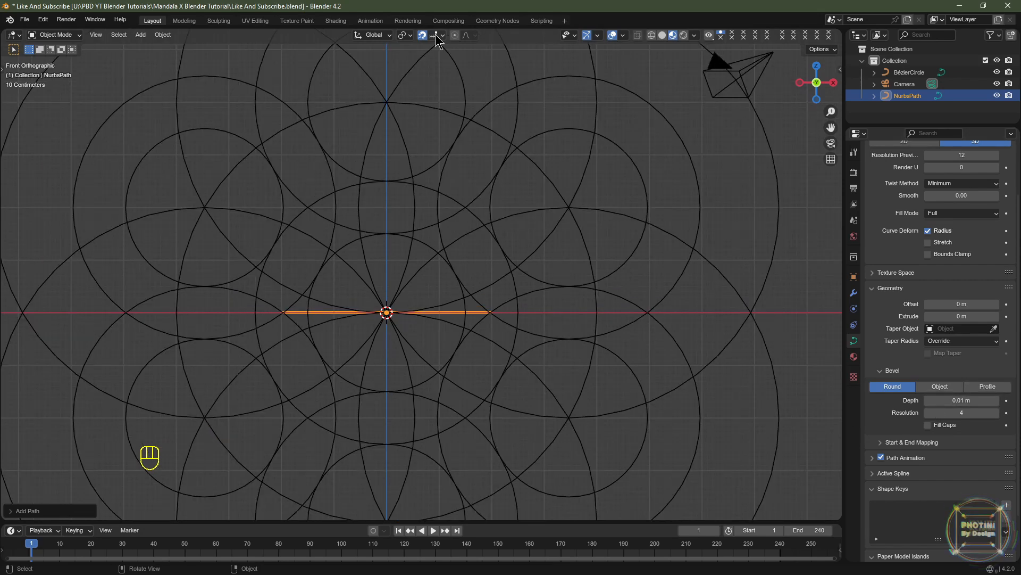
key("Tab")
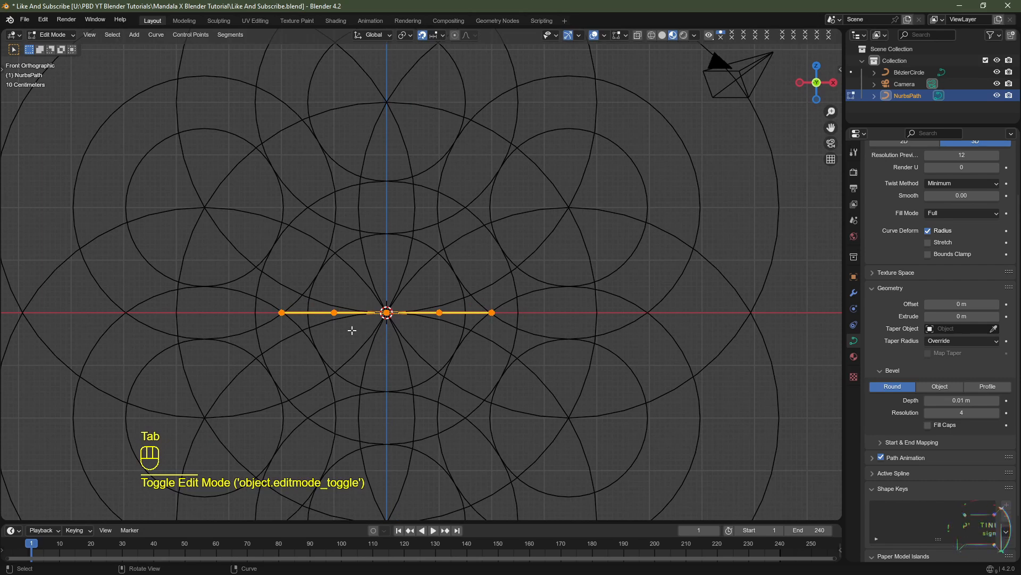
key("g")
key("x")
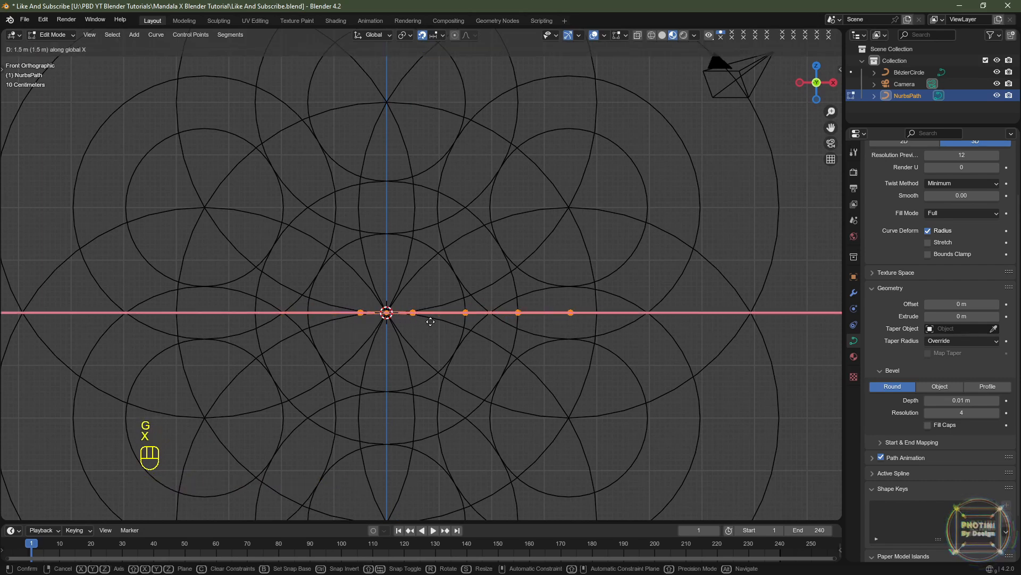
left_click(387, 314)
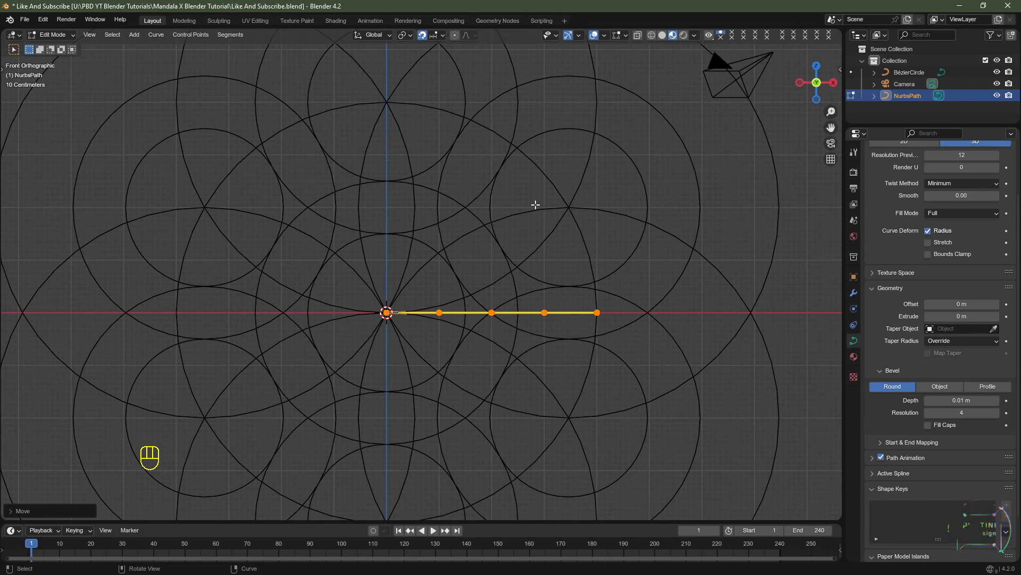
scroll(553, 322, "down", 1)
middle_click_drag(406, 314, 374, 425, "shift")
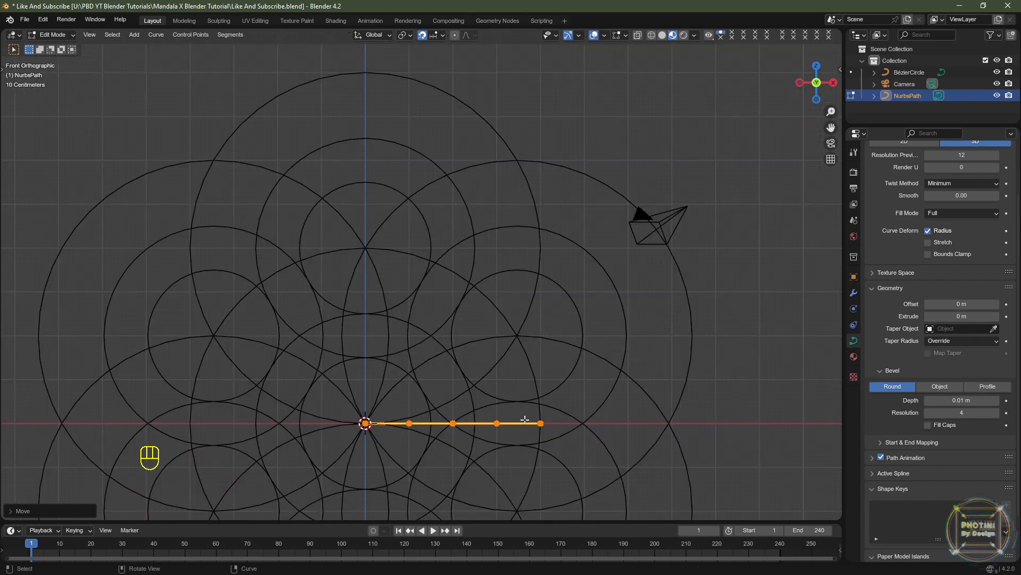
Step: Shift the path's outer four control points about 0.5 m along X, and move its last three by -1.5 m in X and 1.1 m in Z
middle_click_drag(405, 387, 401, 279, "shift")
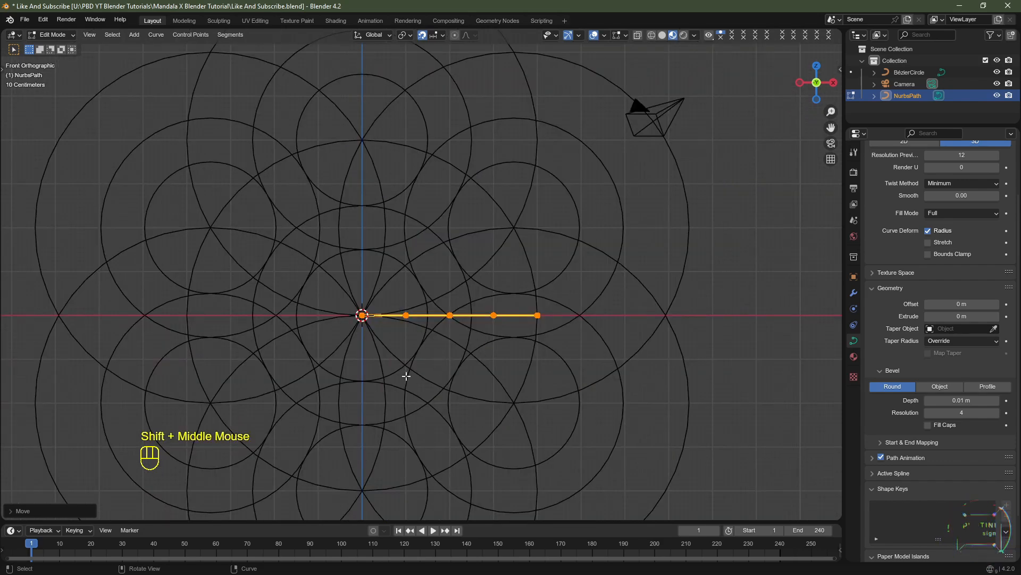
middle_click_drag(407, 364, 407, 442, "shift")
scroll(407, 442, "up", 1)
left_click_drag(392, 371, 594, 423)
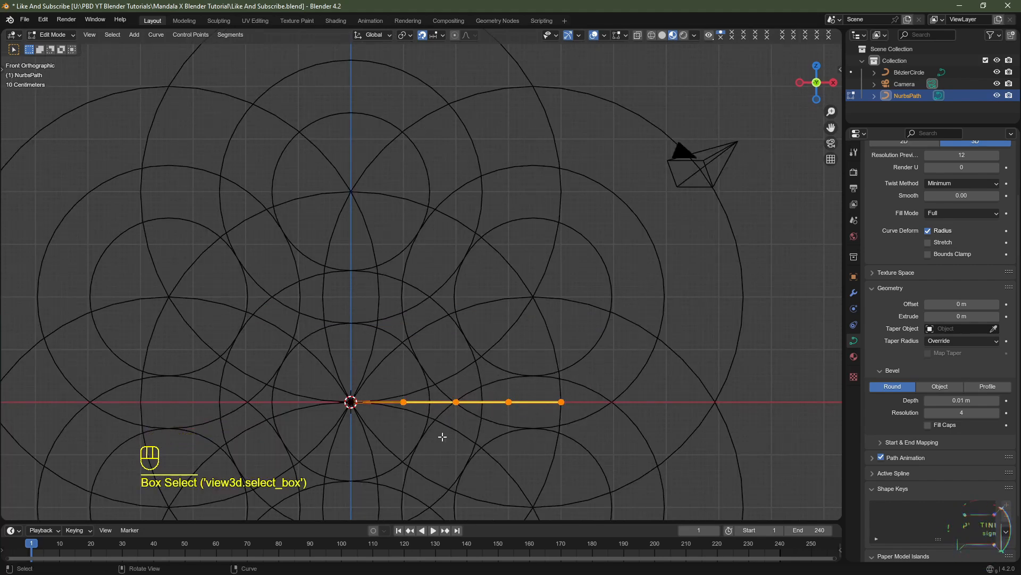
key("g")
left_click(473, 420)
left_click_drag(470, 371, 613, 424)
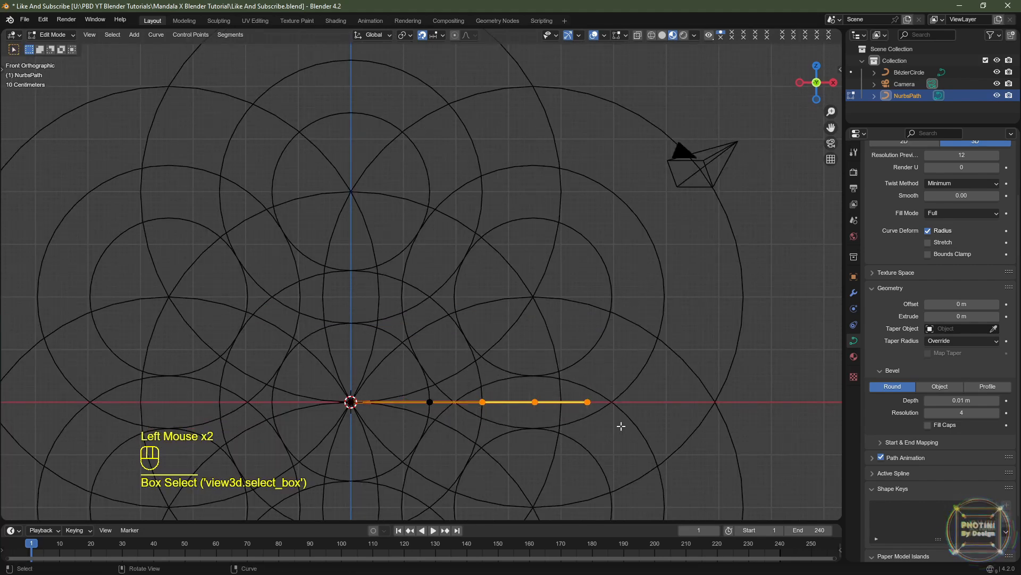
key("g")
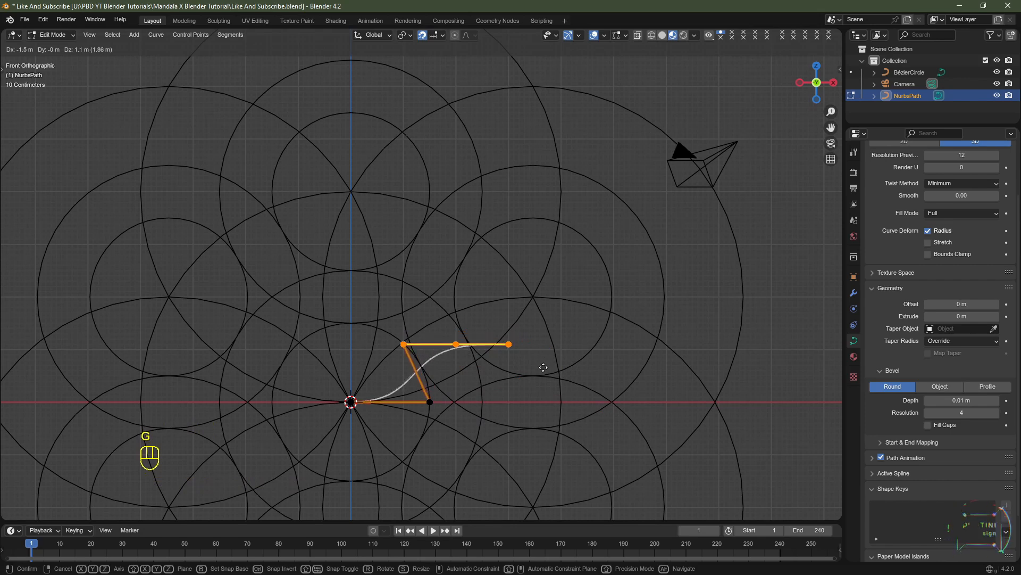
left_click(543, 367)
Step: Raise the path's last two control points 0.6 m in Z, and place its end point at the centre of the upper-right concentric circles
left_click_drag(450, 319, 537, 388)
key("g")
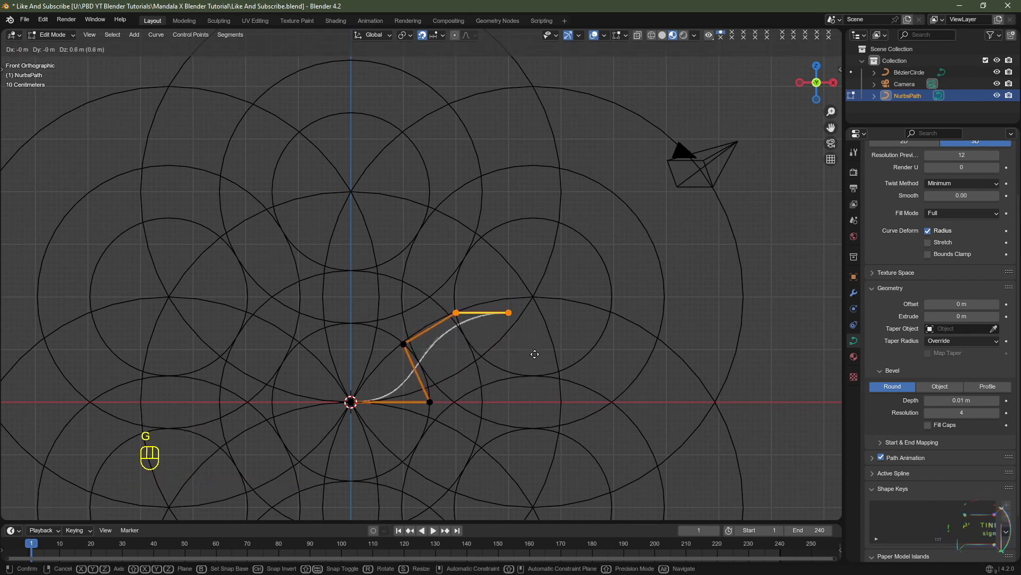
left_click(534, 354)
left_click_drag(501, 295, 524, 356)
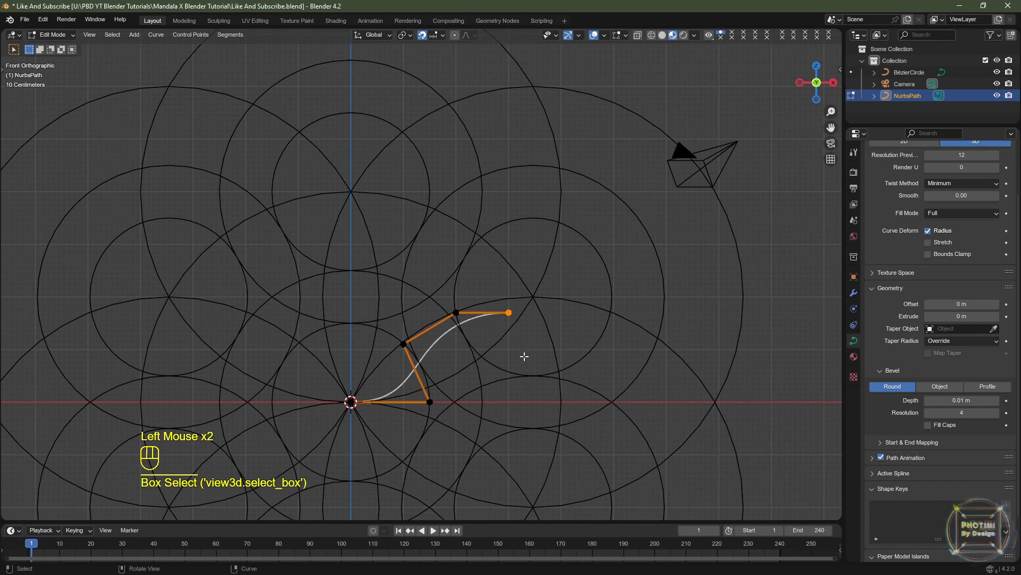
key("g")
left_click(544, 339)
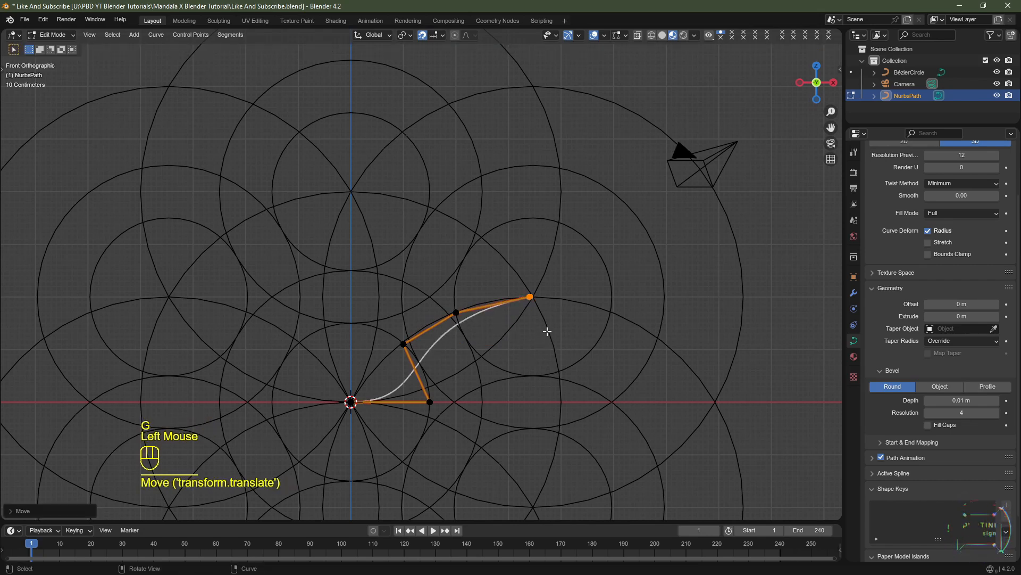
key("ctrl+z")
Step: Extrude the path's end point down along the small circle, outward along the intersections, and onto the X axis
key("e")
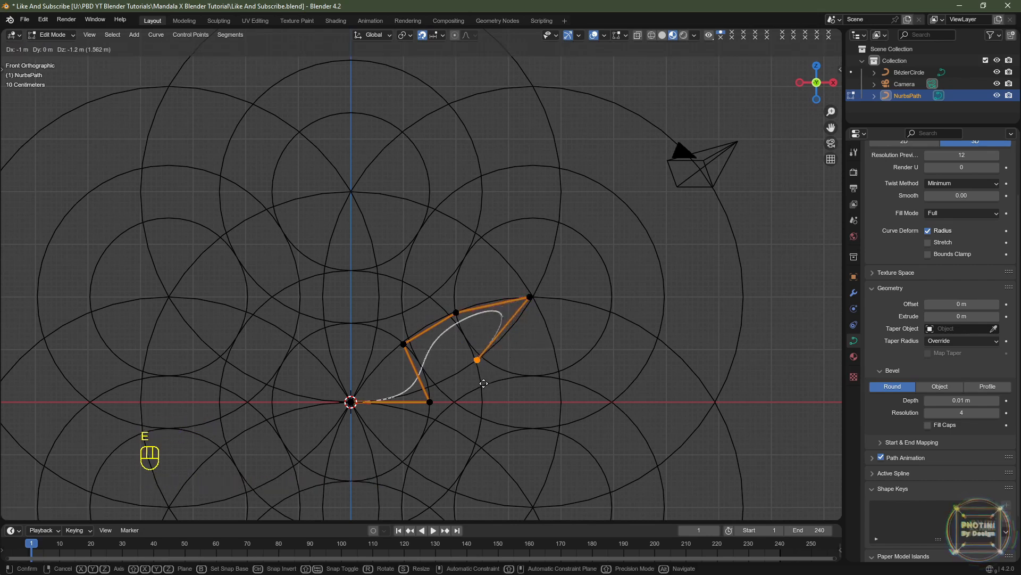
left_click(484, 383)
key("e")
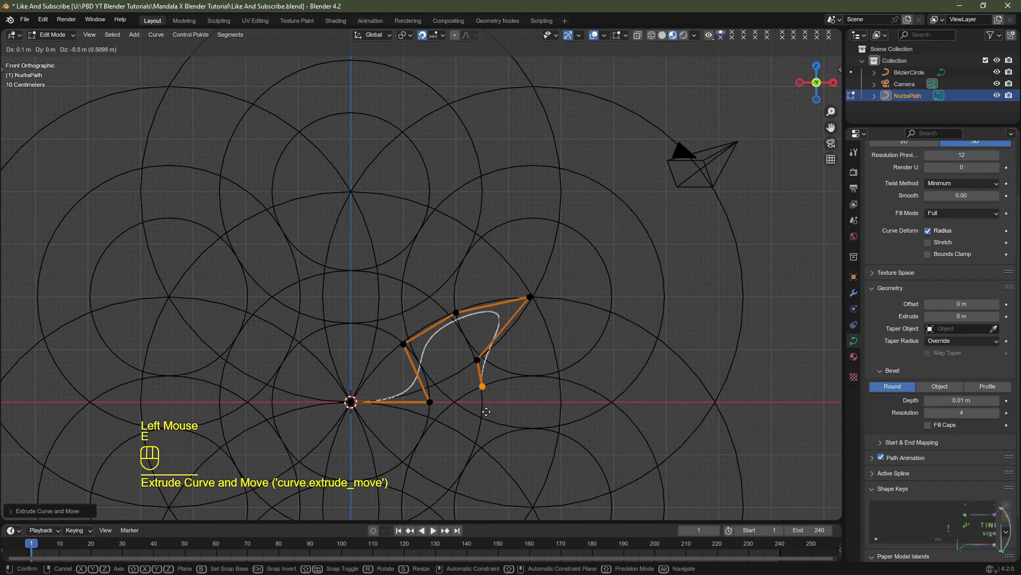
left_click(486, 410)
key("e")
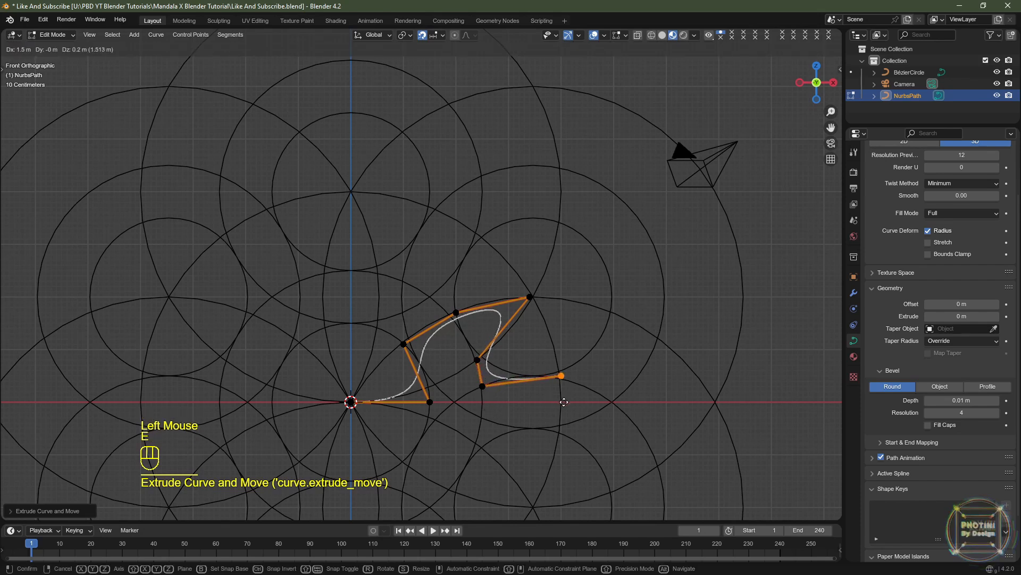
right_click(561, 393)
key("ctrl+z")
key("e")
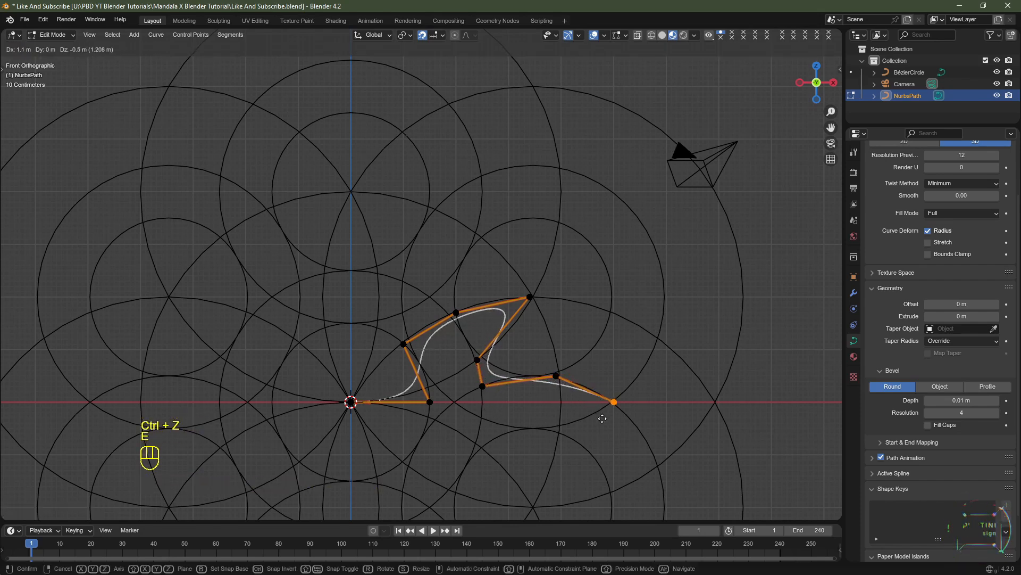
left_click(604, 416)
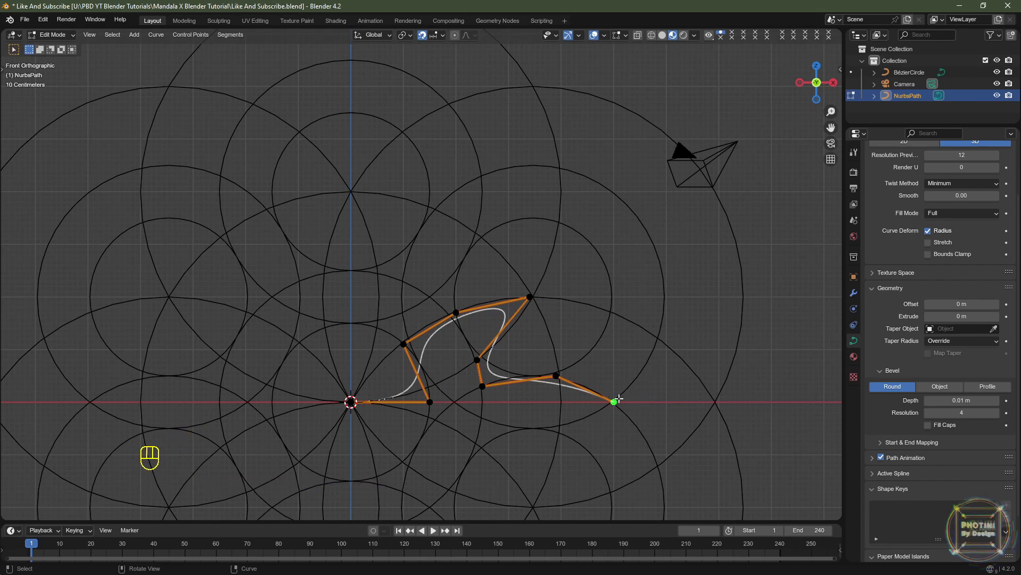
Step: Extrude more control points from the X axis up around the upper-right small circle, passing back through its centre
key("e")
left_click(661, 336)
key("e")
left_click(614, 309)
key("e")
left_click(568, 367)
key("e")
left_click(541, 294)
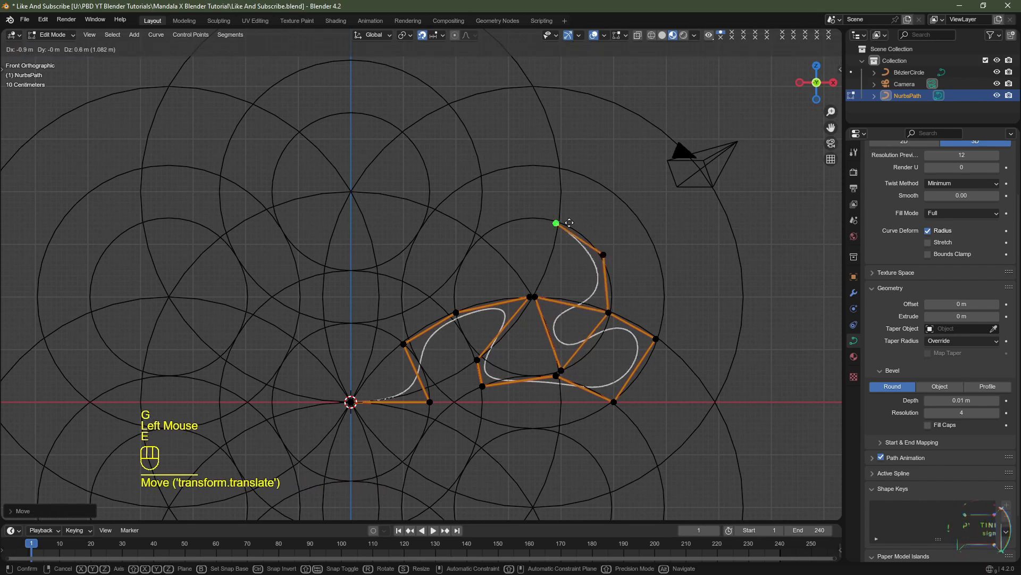
Step: Continue extruding control points around the upper-right large and middle circles, following the circle intersections toward the vertical axis
left_click(610, 94)
key("e")
left_click(549, 89)
key("e")
left_click(579, 168)
key("e")
left_click(532, 168)
key("e")
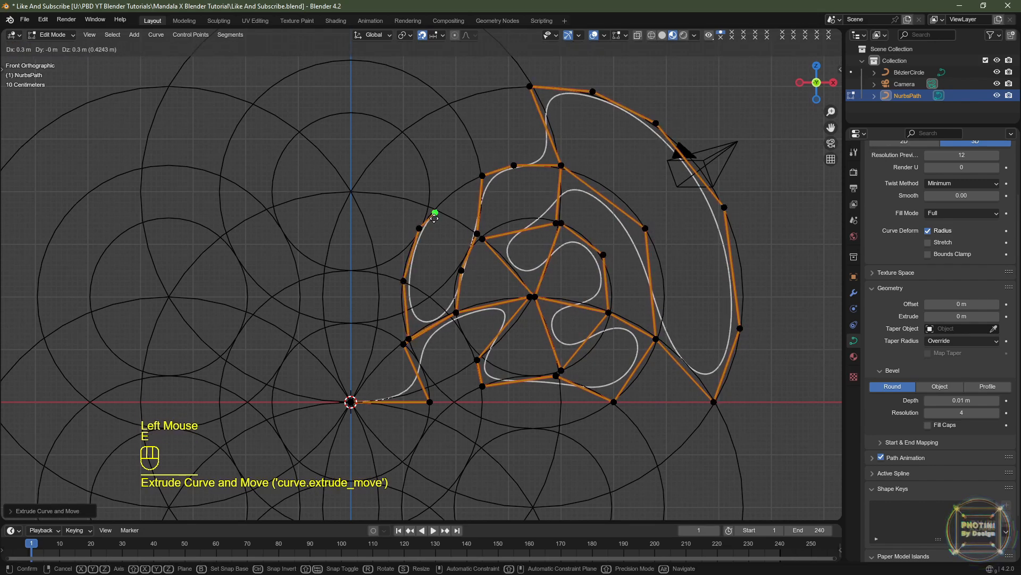
Step: Extrude the remaining control points down beside the vertical axis, ending the path on the world origin
middle_click_drag(454, 259, 445, 245, "shift")
key("e")
left_click(389, 301)
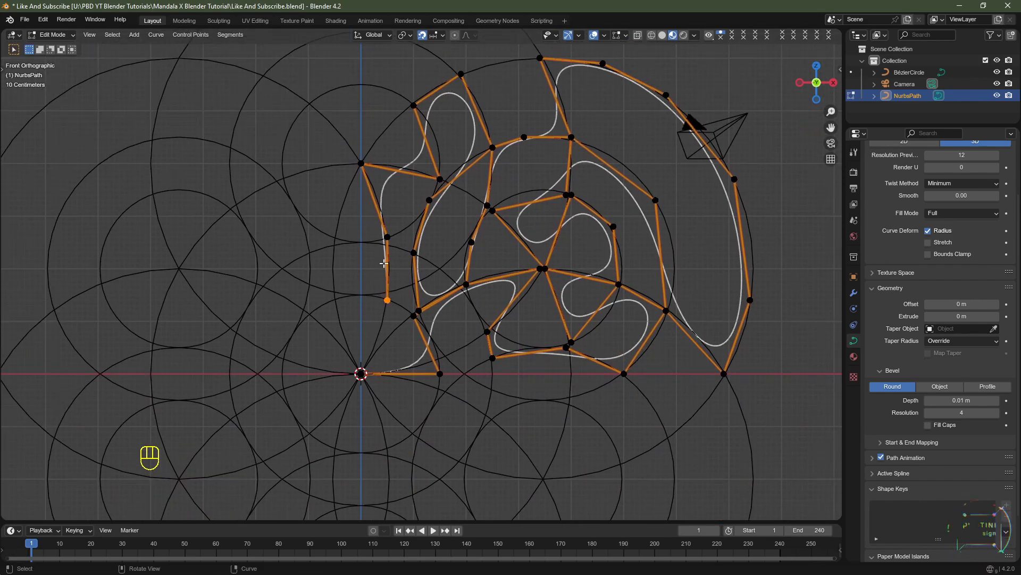
key("e")
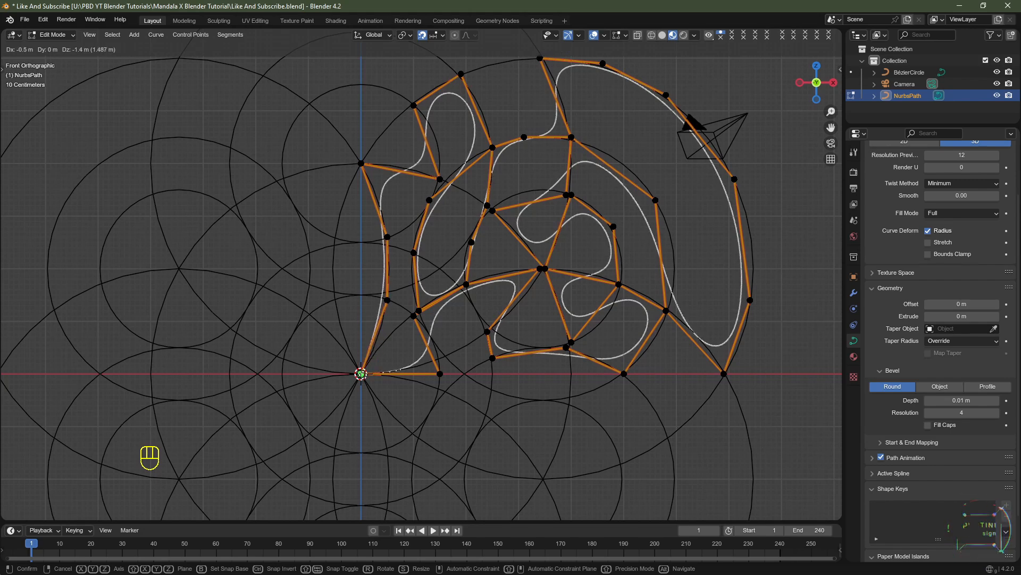
left_click(361, 374)
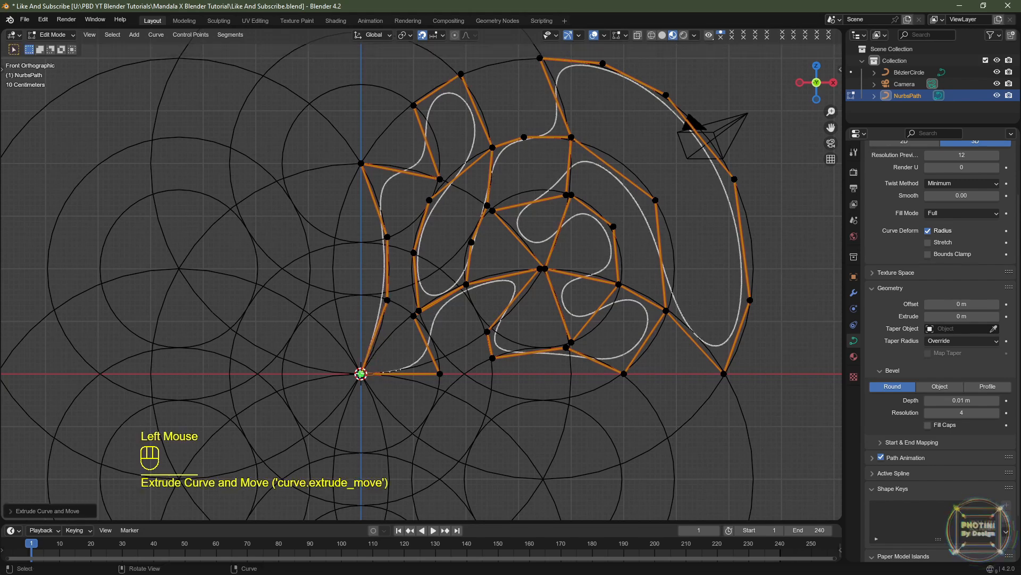
Step: Set the transform pivot point to the 3D Cursor, and recentre the cursor on the world origin
scroll(458, 371, "down", 1)
left_click(405, 35)
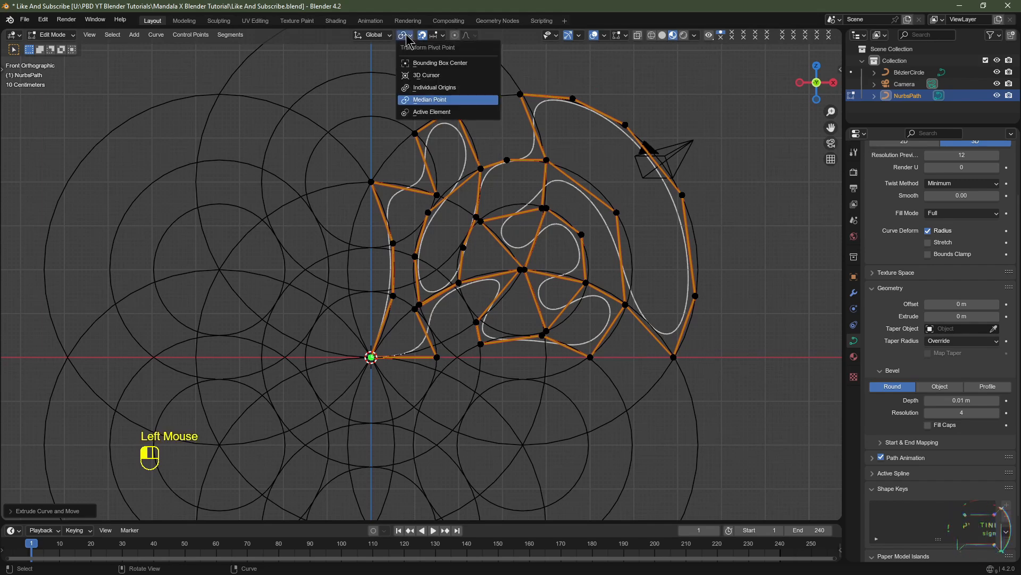
left_click(426, 75)
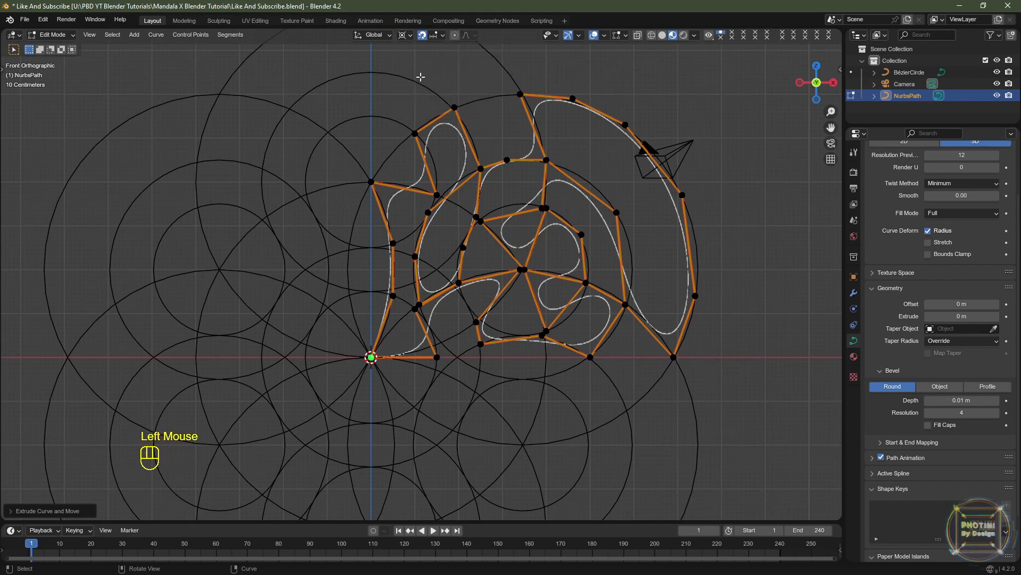
key("shift+c")
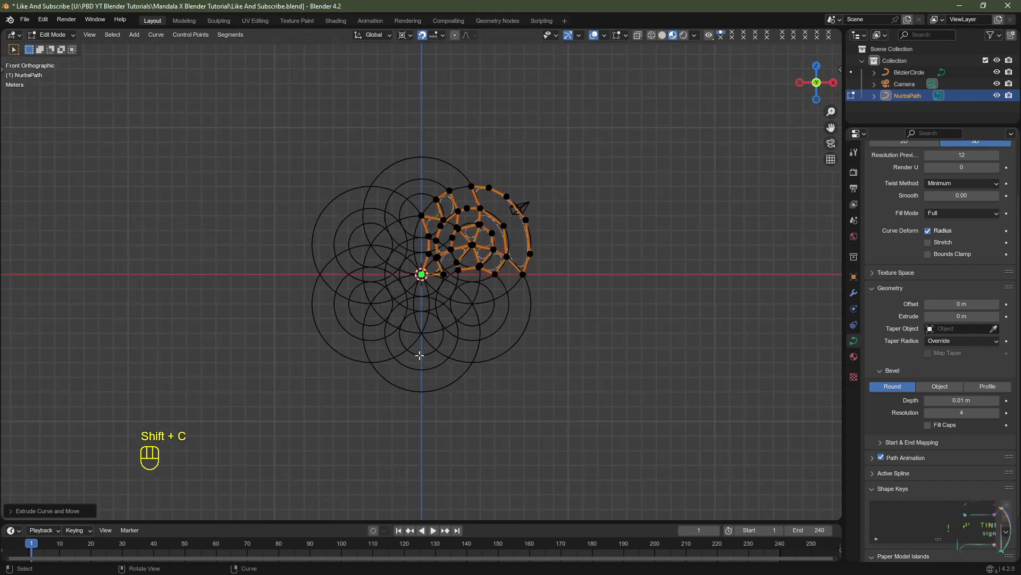
scroll(430, 332, "up", 2)
scroll(449, 292, "up", 2)
middle_click_drag(449, 292, 403, 383, "shift")
key("ctrl+z")
key("ctrl+z")
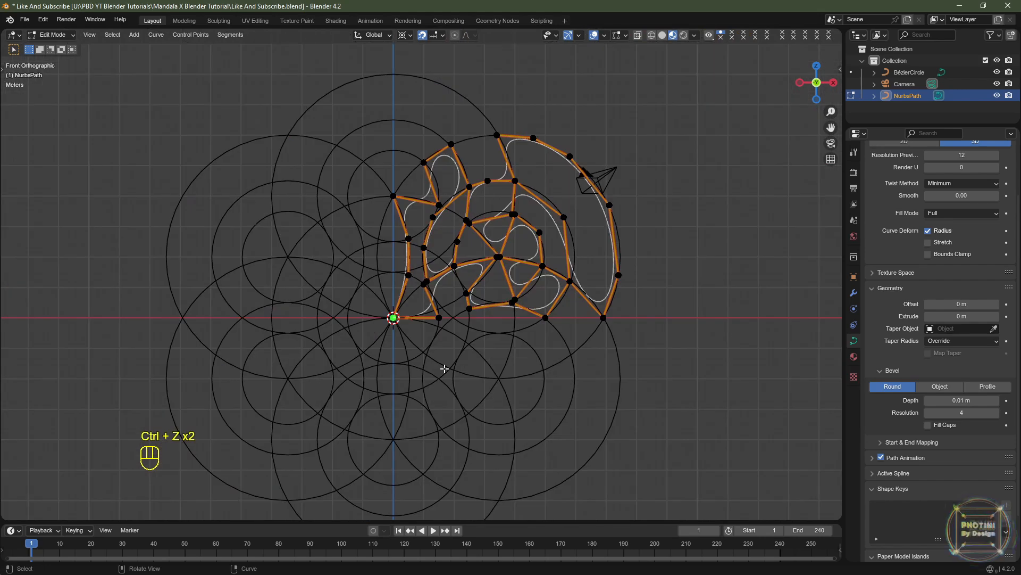
Step: Duplicate all the path's control points in place and rotate the copy 180° about the global Z axis
key("a")
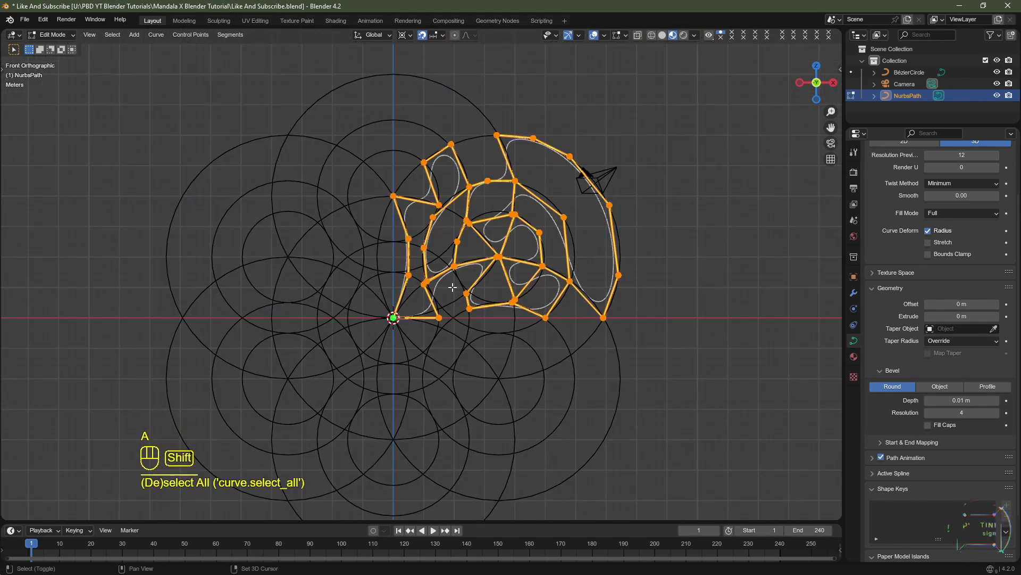
key("shift+d")
right_click(382, 291)
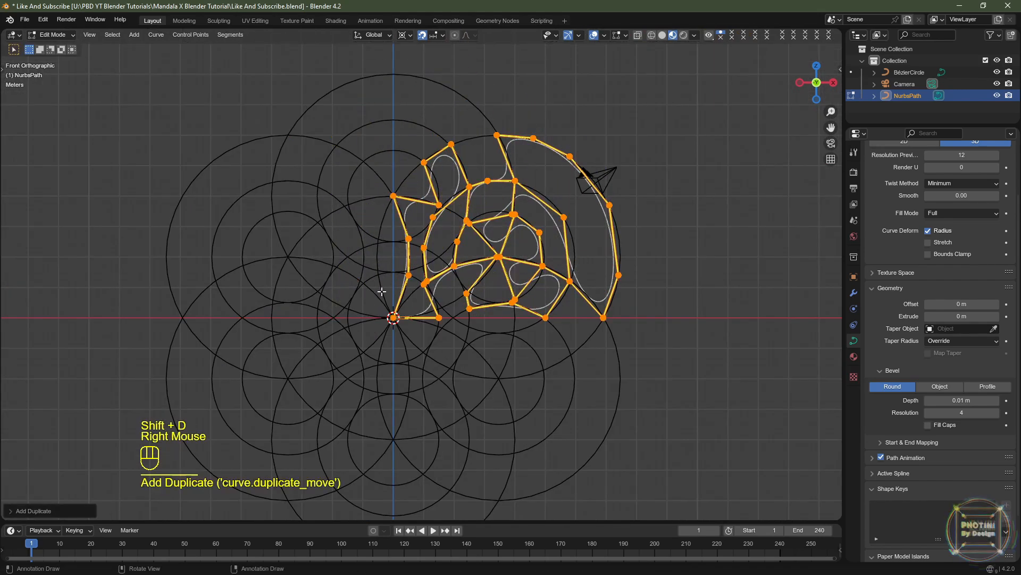
type("r")
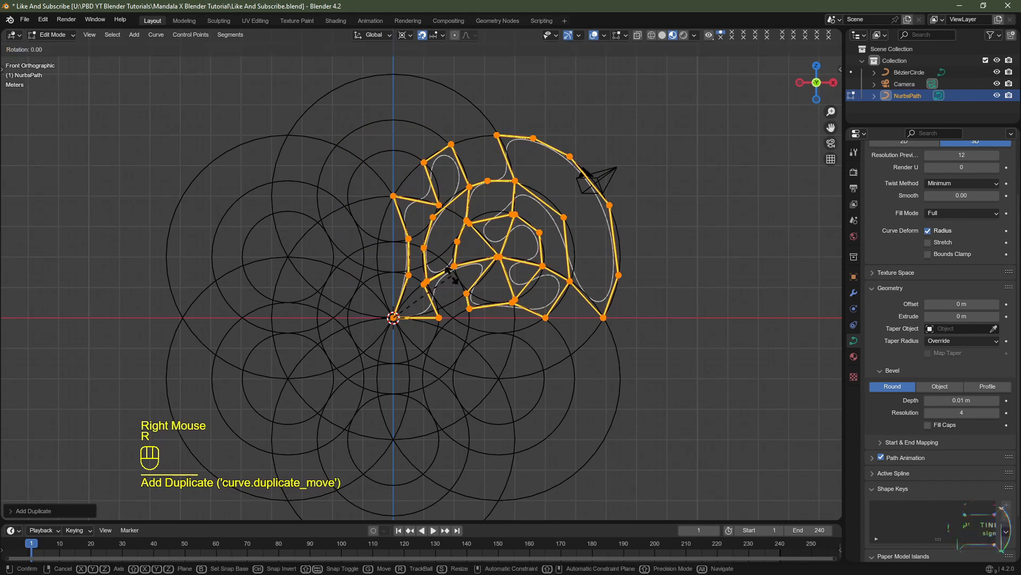
type("z18")
type("0")
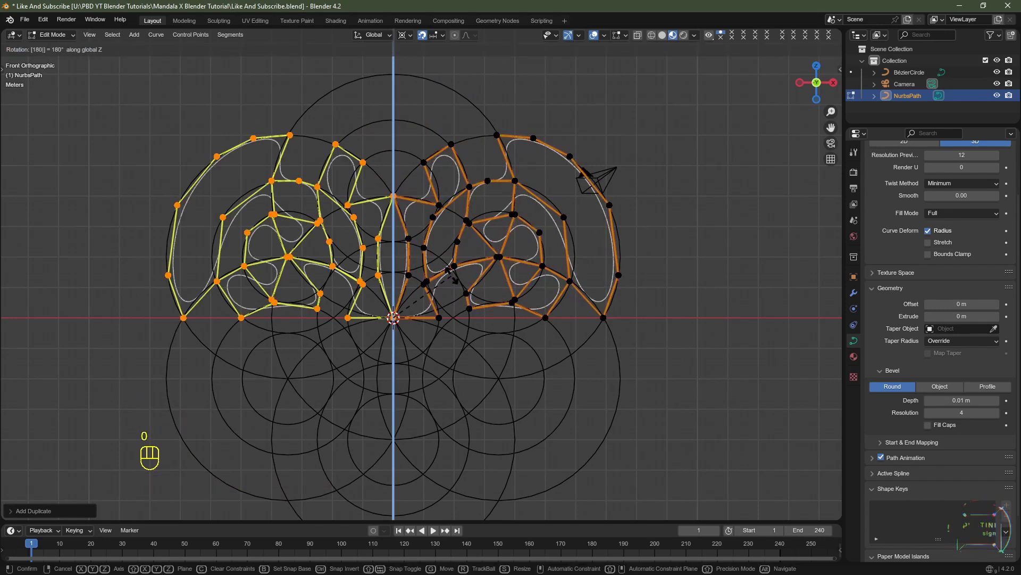
key("Return")
key("ctrl+z")
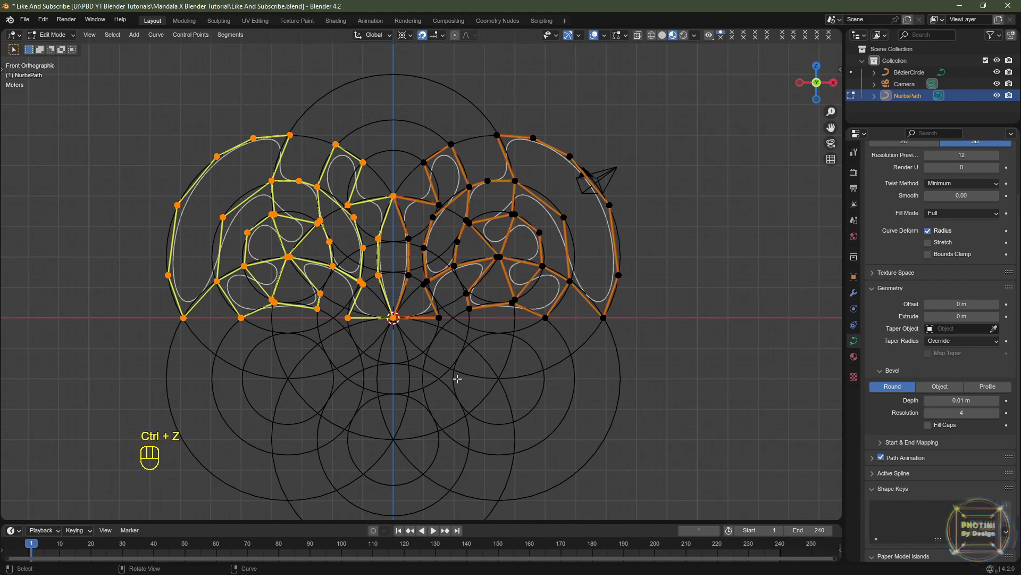
Step: Duplicate both upper halves of the pattern in place and rotate the copy 180° about the global X axis
key("a")
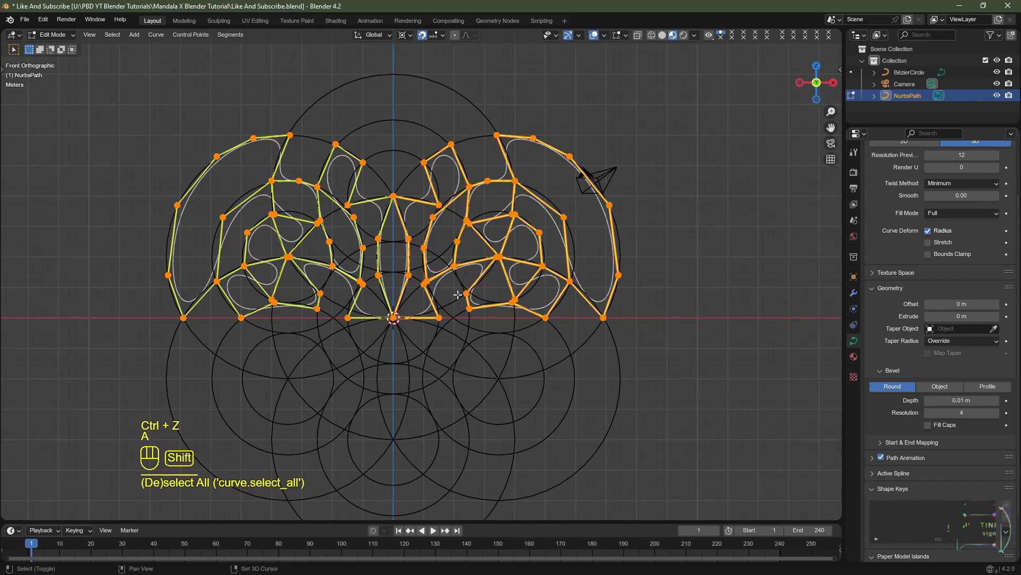
key("shift+d")
right_click(490, 251)
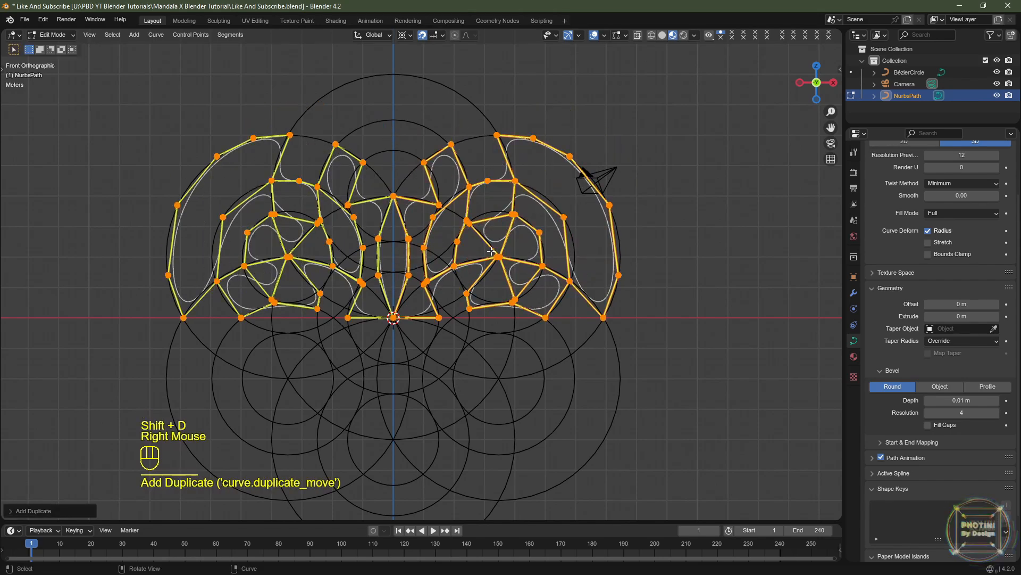
key("r")
type("x")
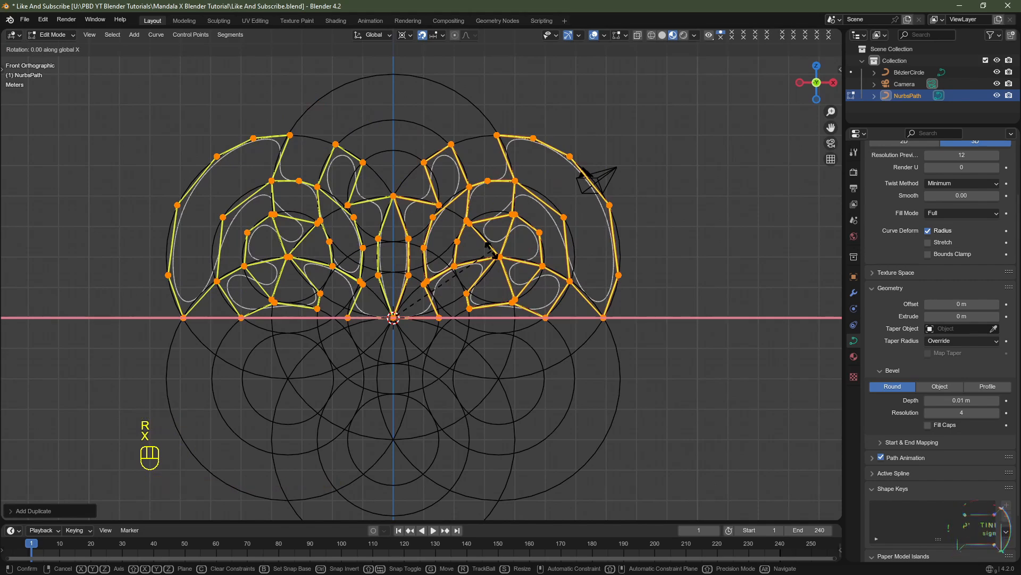
type("180")
key("Return")
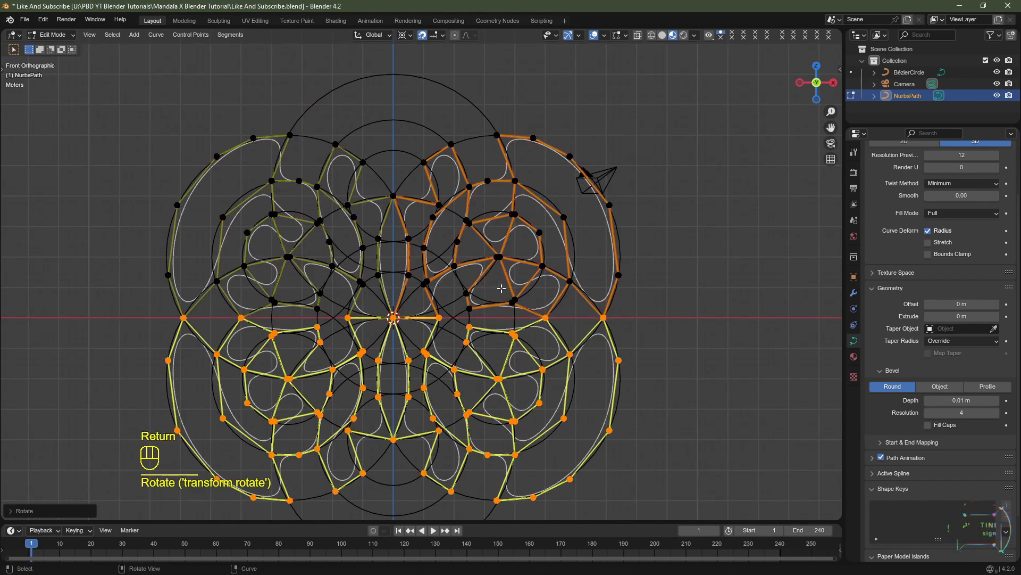
Step: Duplicate the whole four-part pattern in place and rotate the copy 90° about the global Y axis
middle_click_drag(451, 336, 458, 312, "shift")
key("a")
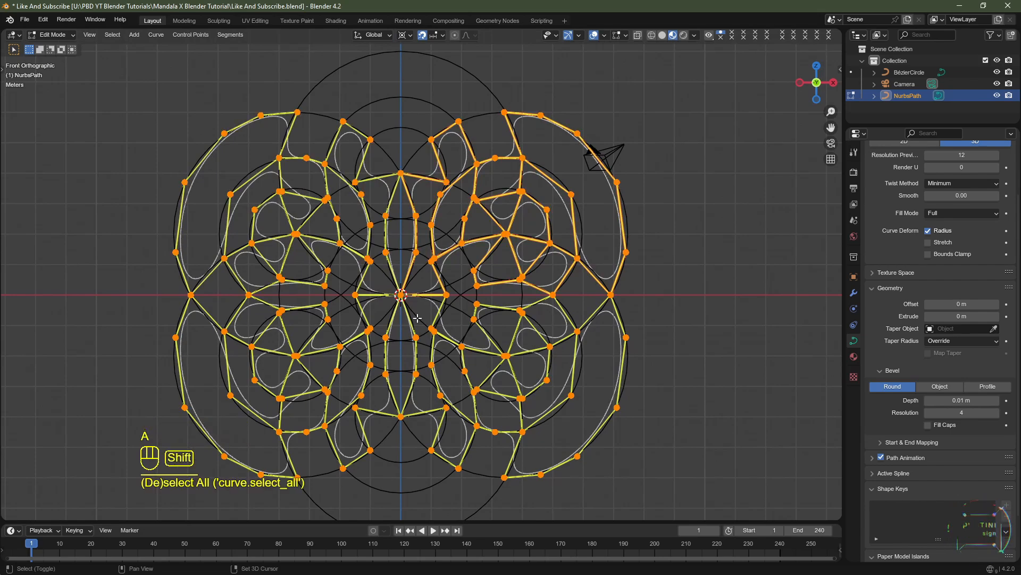
key("shift+d")
right_click(444, 277)
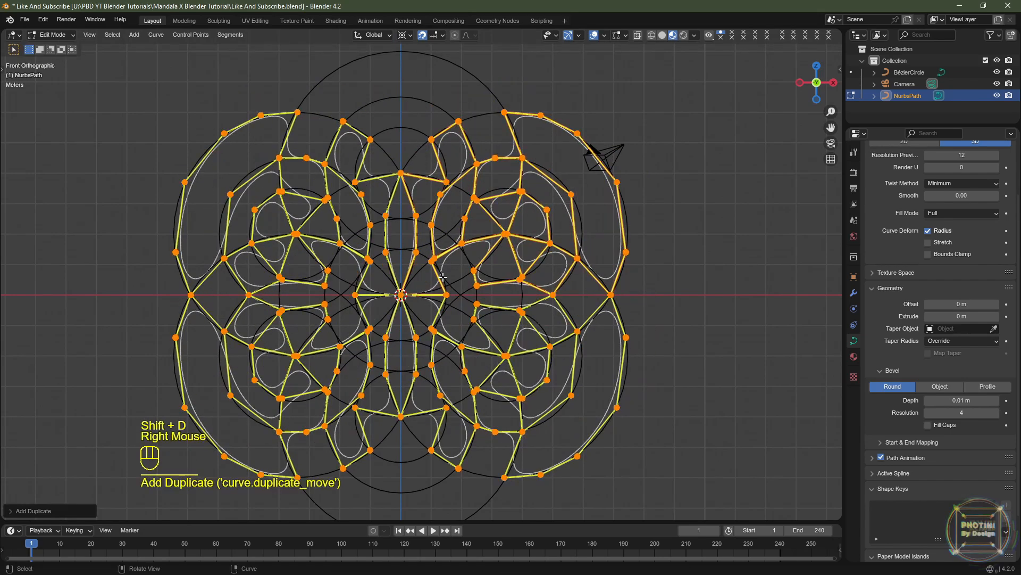
key("r")
key("y")
key("9")
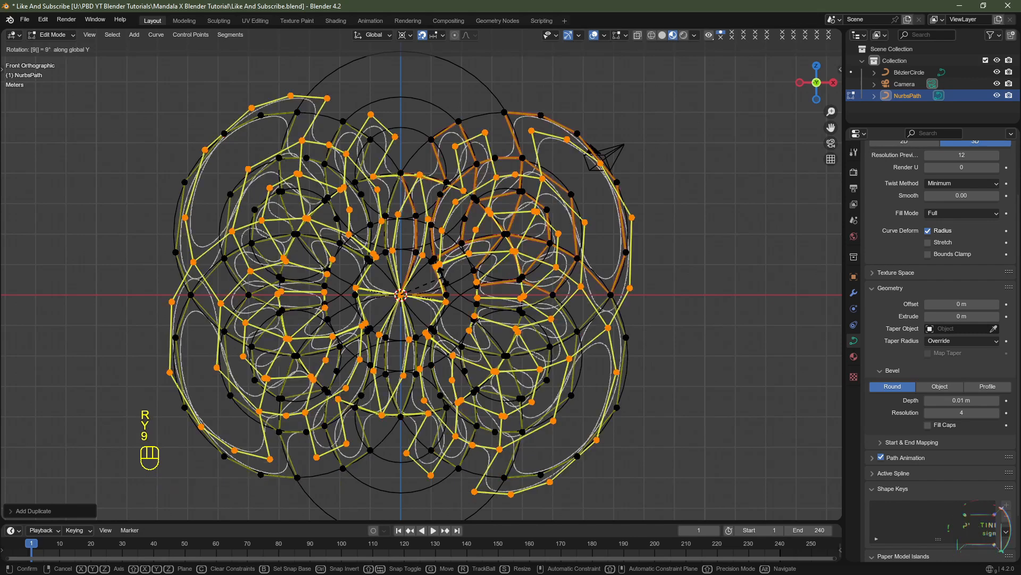
key("0")
key("Return")
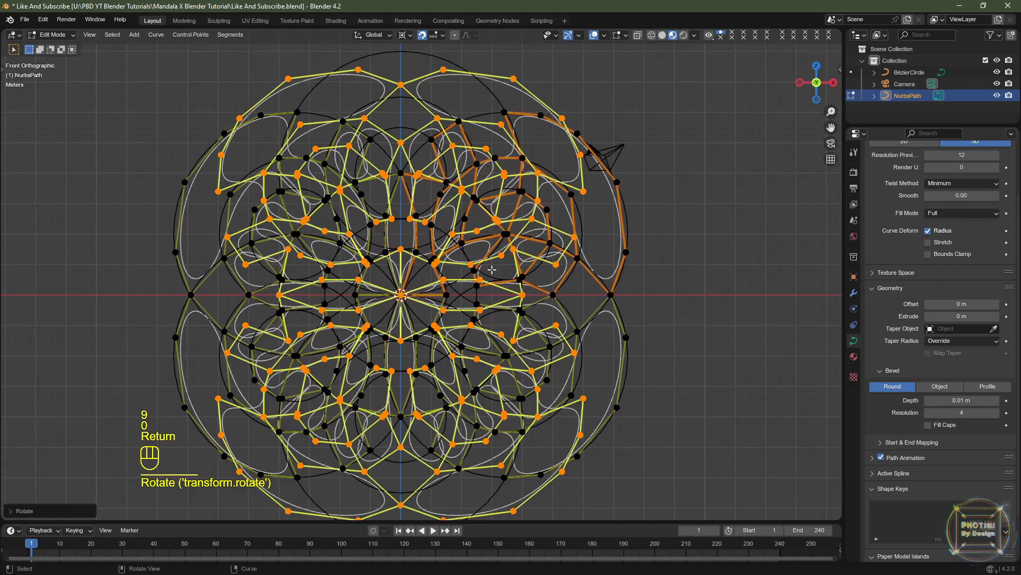
Step: Undo the last two edits to the pattern
key("Escape")
key("ctrl+z")
key("ctrl+z")
Step: Duplicate the whole eight-part pattern in place and rotate the copy 45° about the global Y axis
key("a")
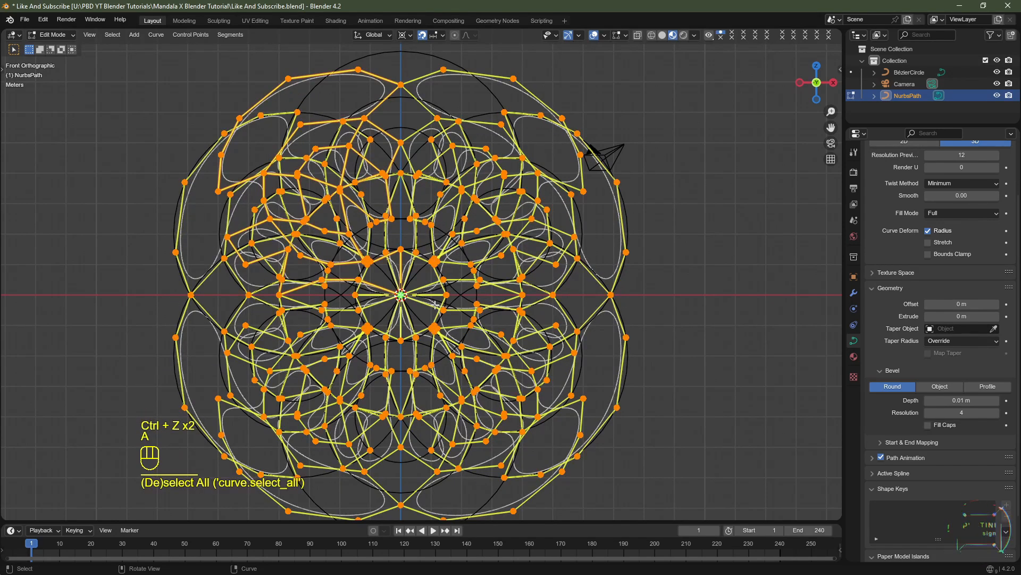
key("shift+d")
right_click(462, 268)
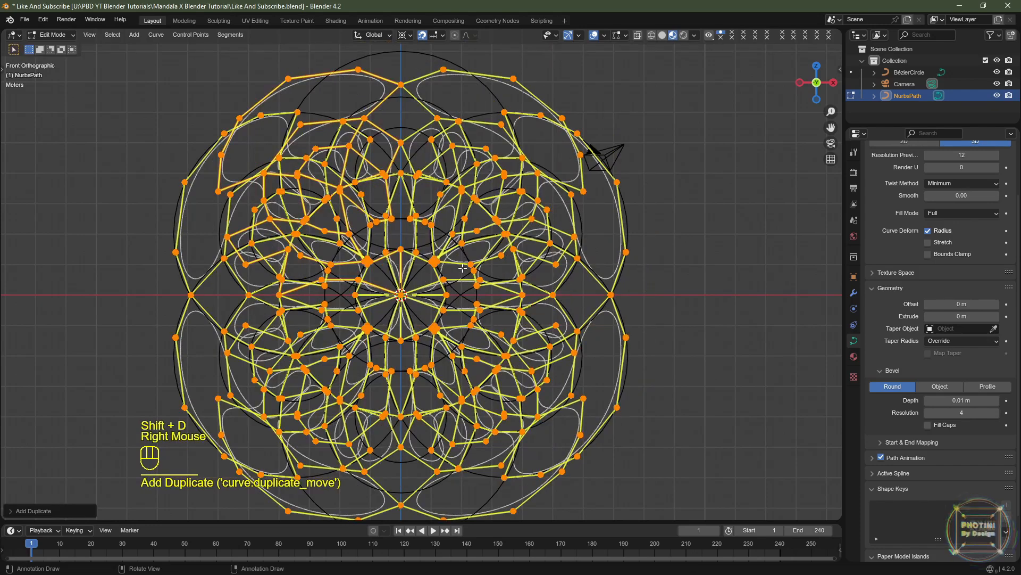
key("r")
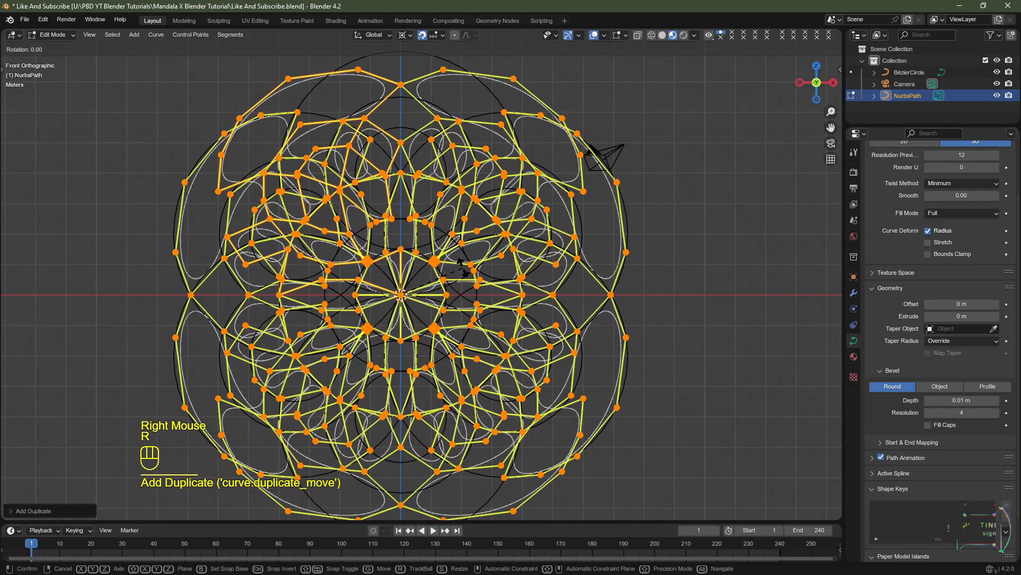
key("y")
key("4")
key("5")
key("Return")
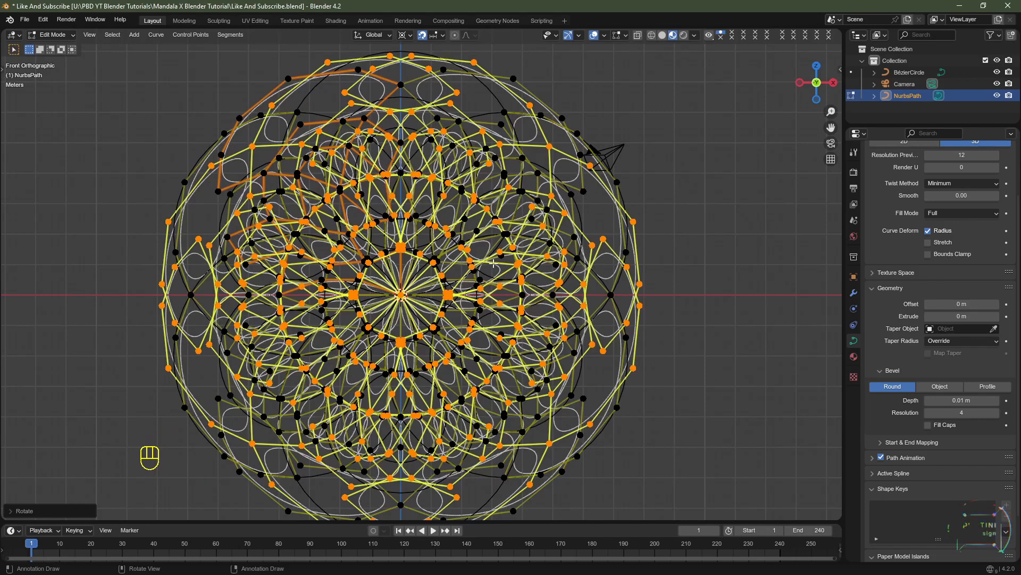
key("ctrl+z")
Step: Return to Object Mode and move the finished mandala along the negative global X axis until it clears the guide circles
key("Tab")
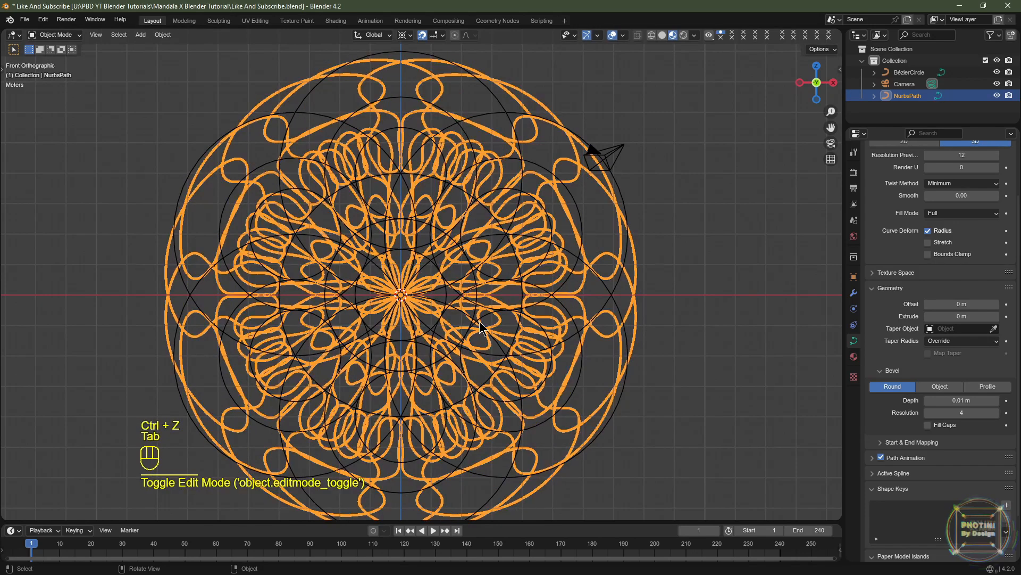
scroll(557, 276, "down", 2)
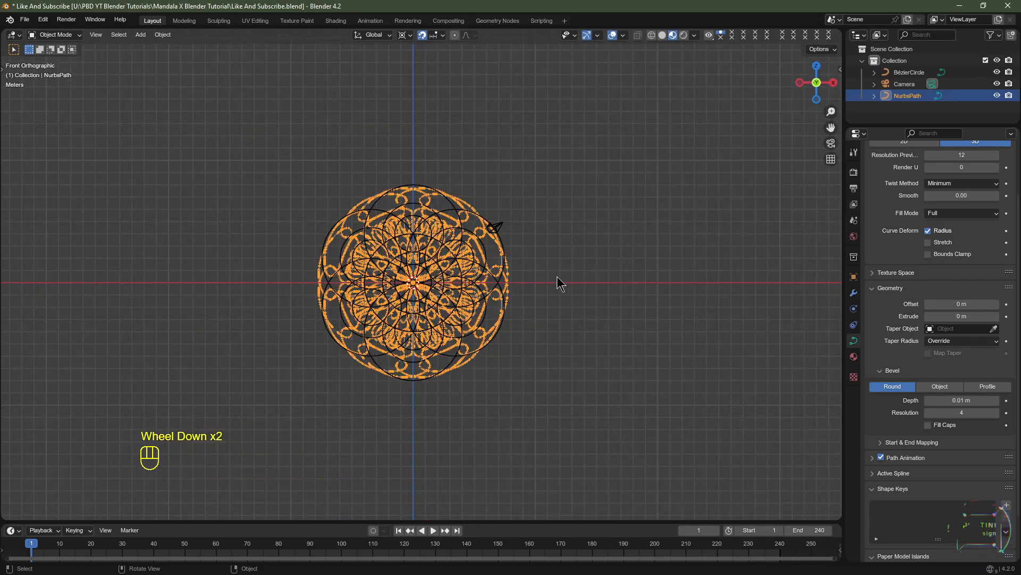
scroll(557, 276, "up", 2)
scroll(555, 283, "down", 3)
key("g")
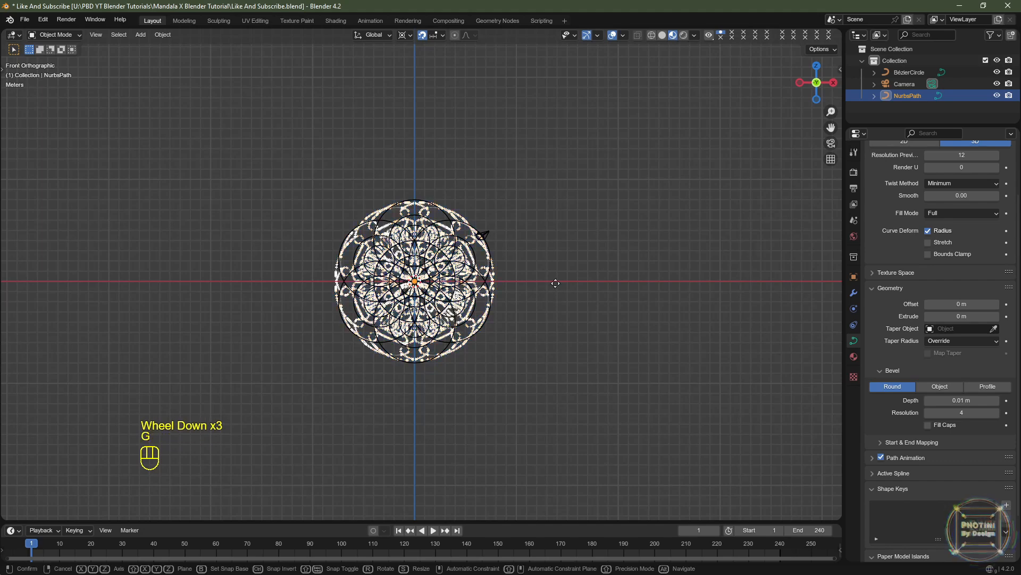
key("x")
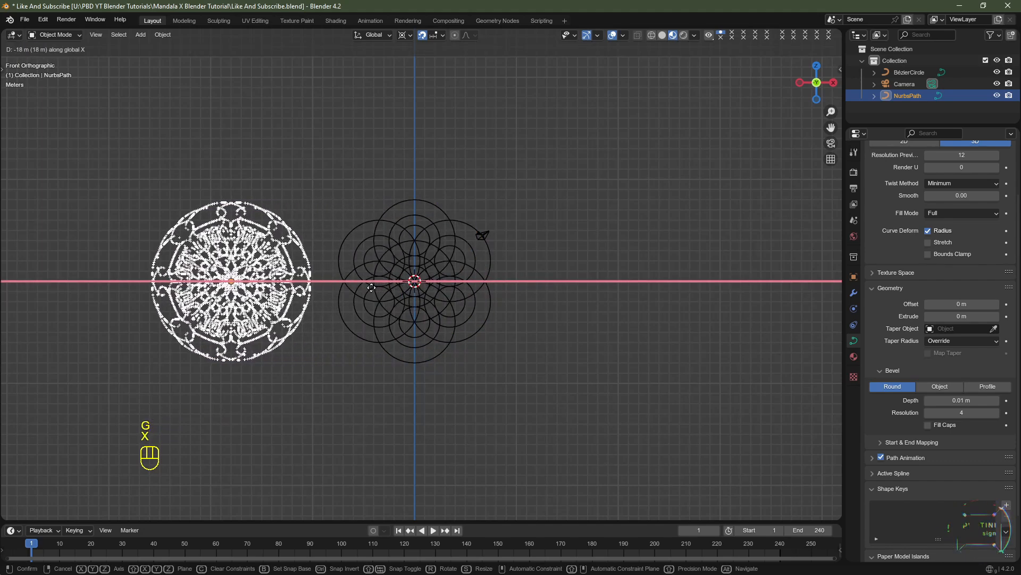
left_click(349, 287)
scroll(442, 296, "up", 3)
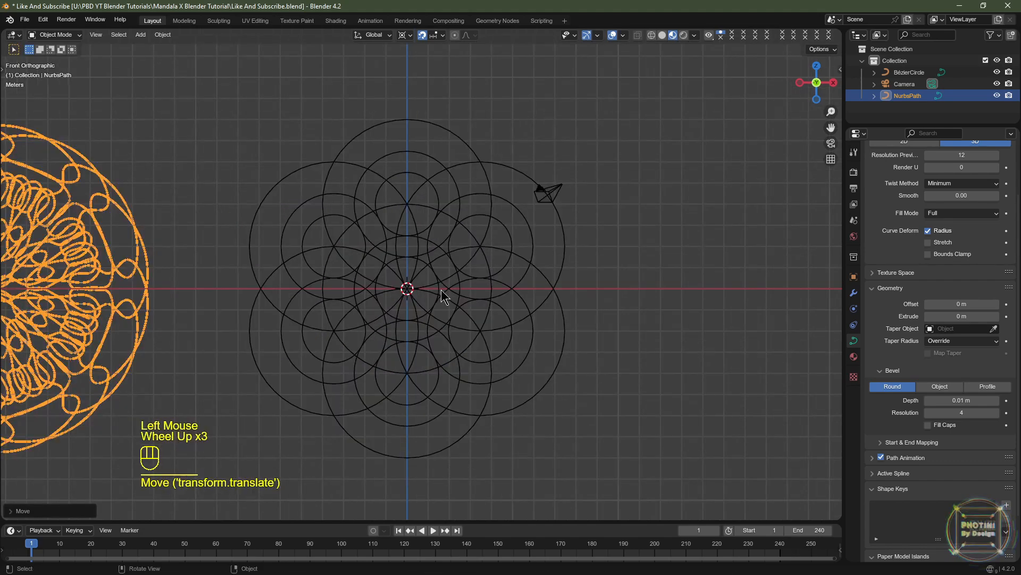
Step: Add a new NURBS path and shift its control points in Edit Mode so the first one sits on the origin
key("shift+a")
mouse_move(435, 309)
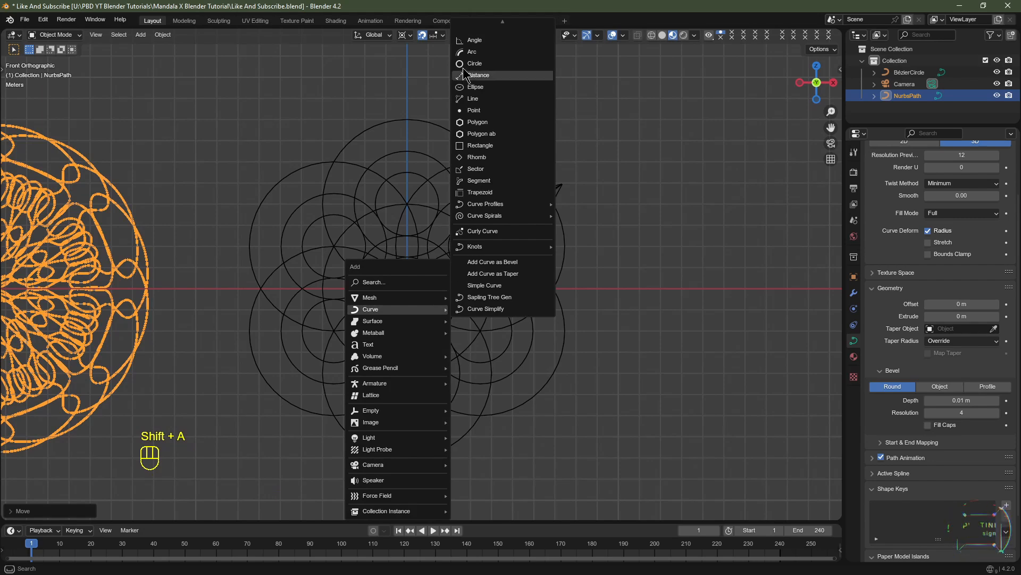
left_click(481, 75)
scroll(381, 336, "up", 3)
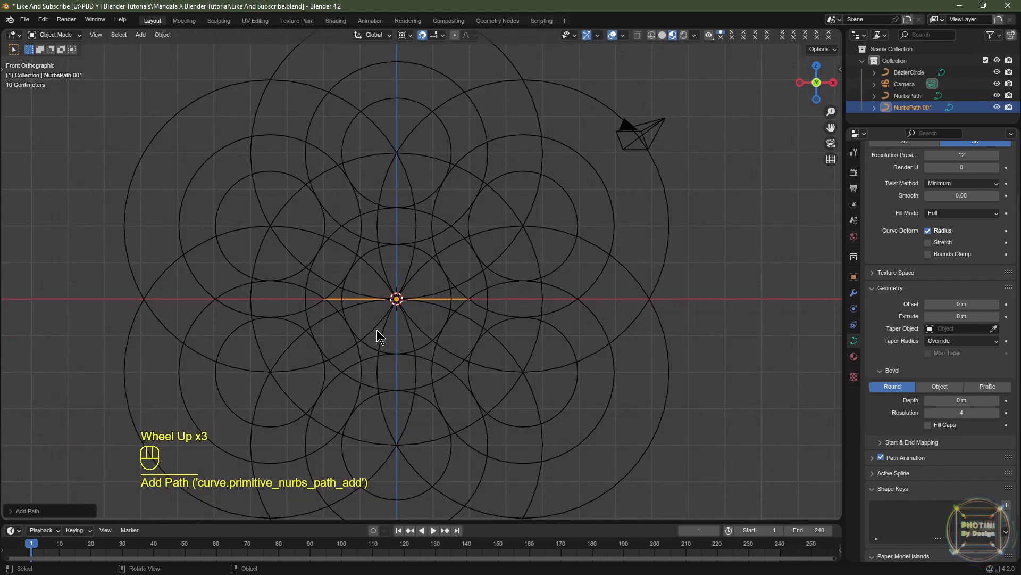
key("Tab")
scroll(458, 314, "down", 2)
key("g")
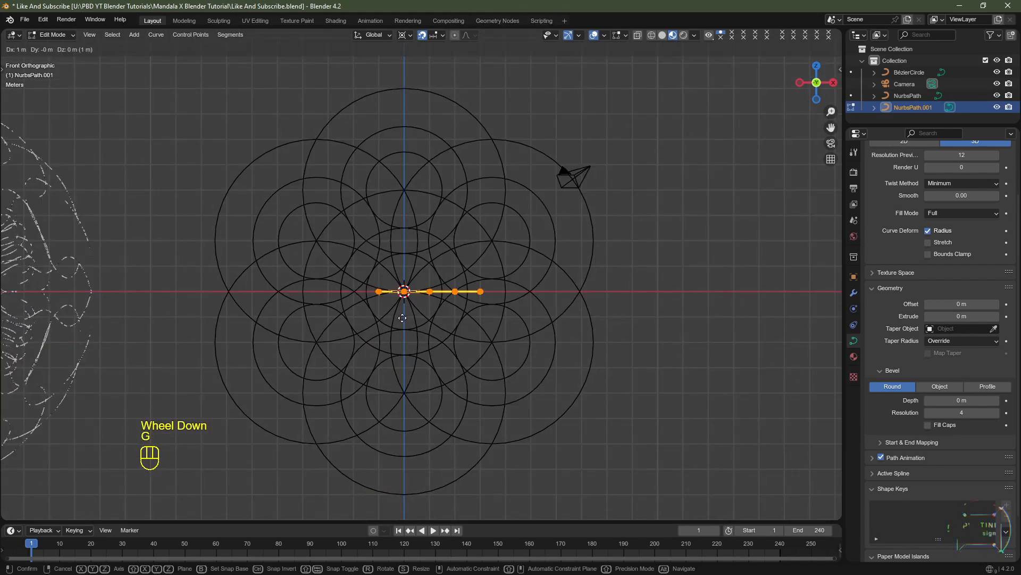
left_click(424, 314)
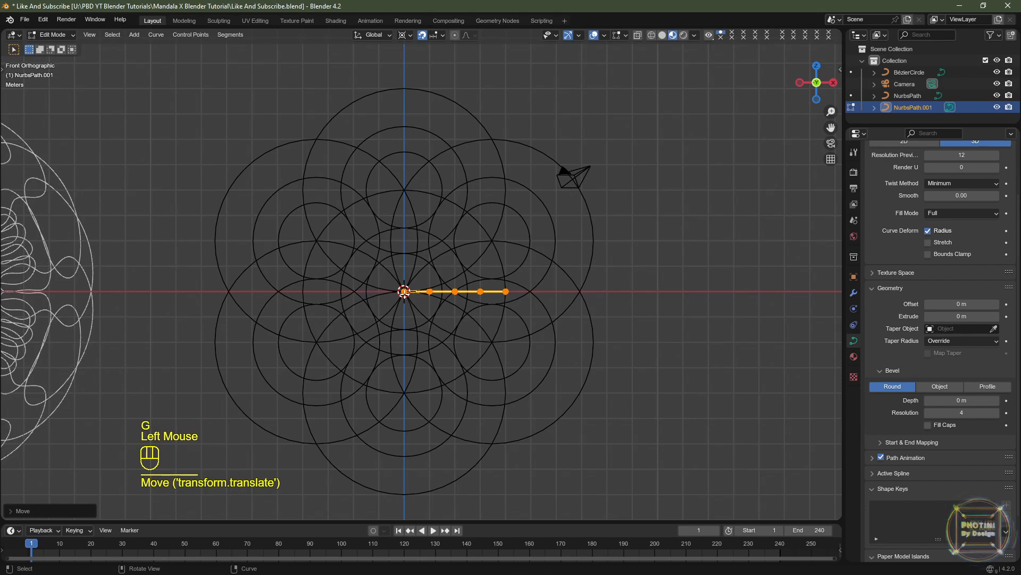
Step: Place the path's second and third control points along the guide arc that descends rightward from the origin
scroll(546, 309, "up", 2)
middle_click_drag(548, 306, 533, 254, "shift")
left_click_drag(614, 220, 416, 294)
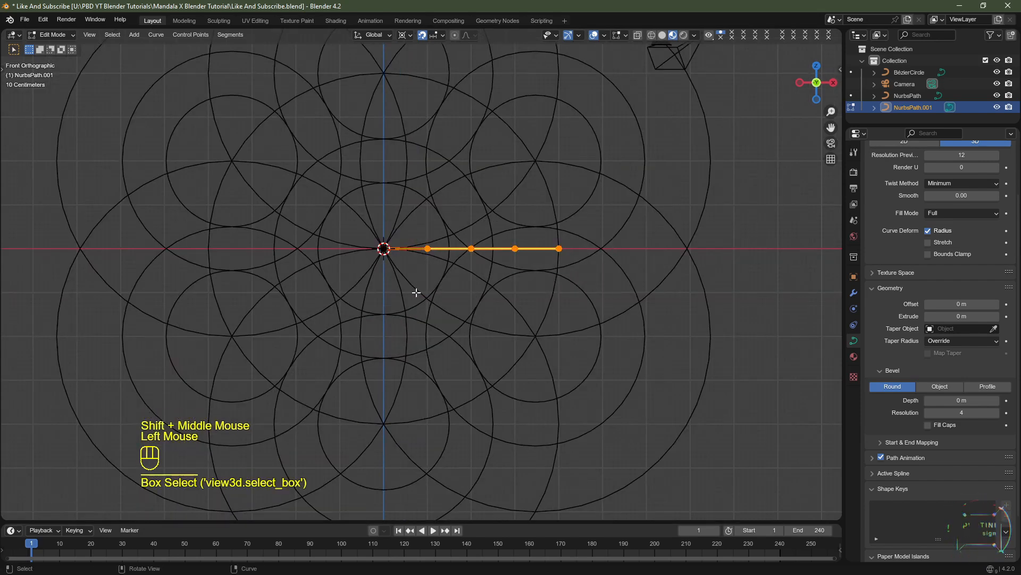
scroll(470, 277, "up", 1)
key("g")
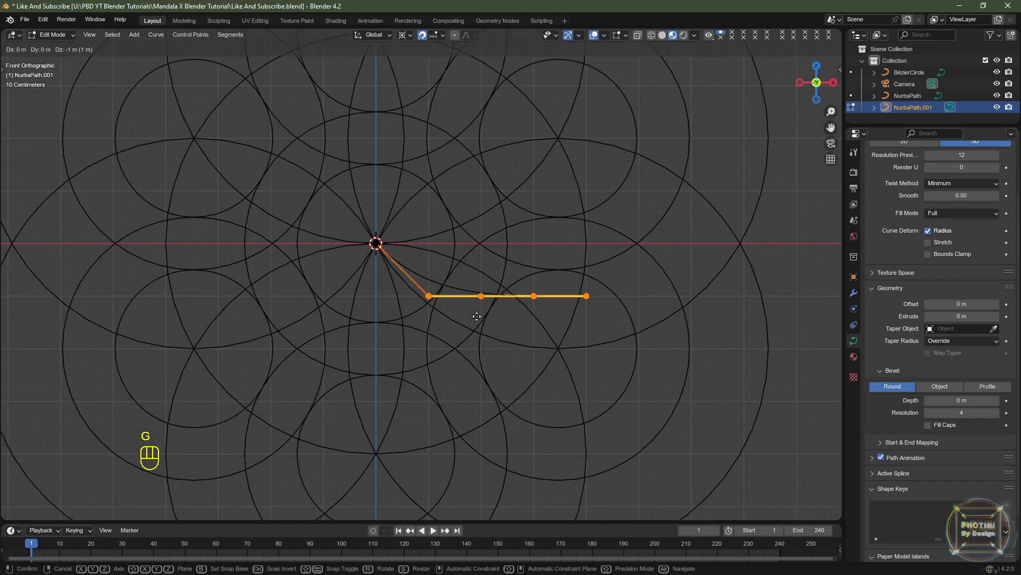
left_click(479, 319)
left_click_drag(474, 285, 641, 316)
key("g")
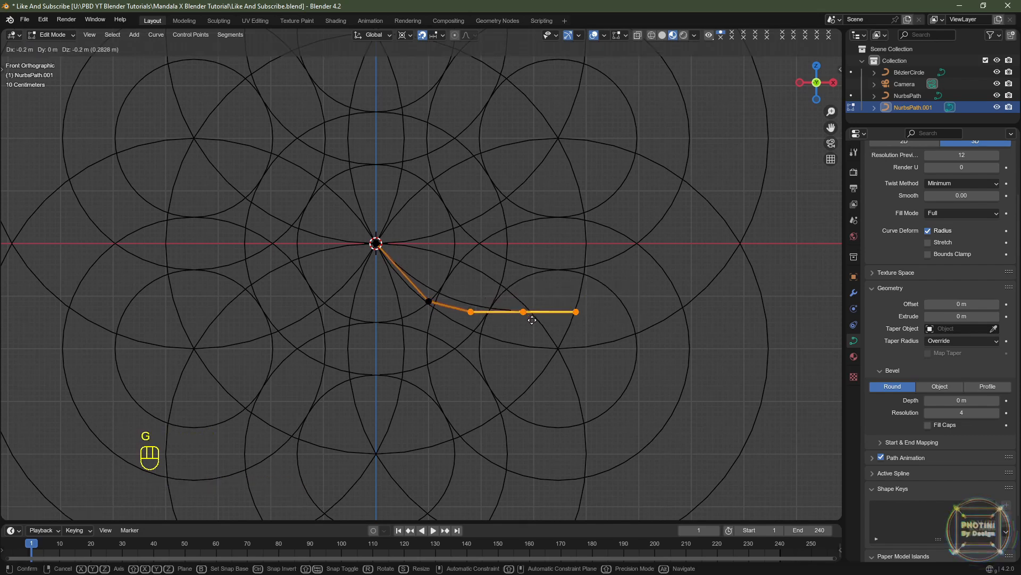
left_click(541, 340)
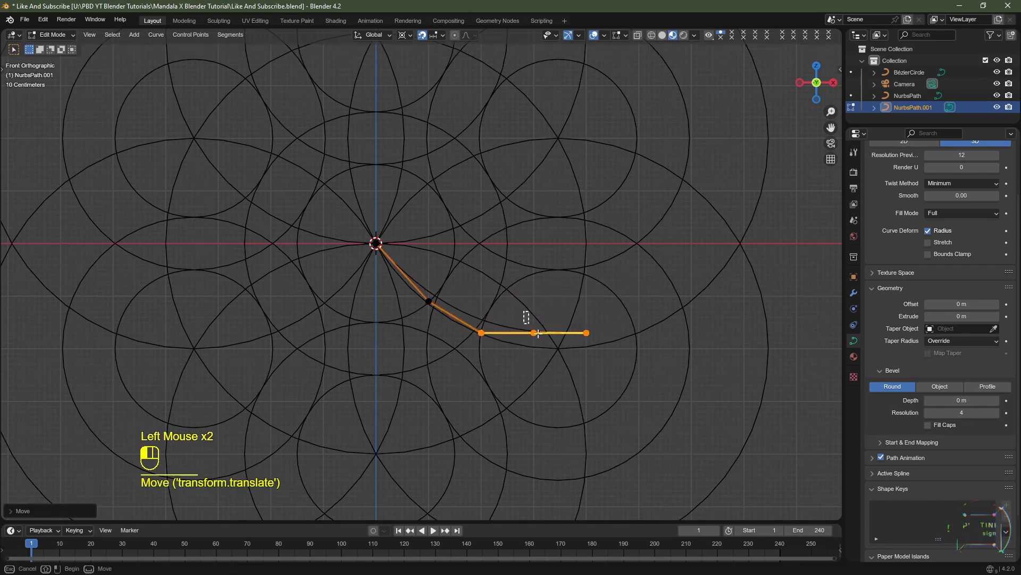
Step: Bend the path's last two control points downward and back inward to begin a lobe between the lower guide circles
left_click_drag(524, 312, 616, 362)
key("g")
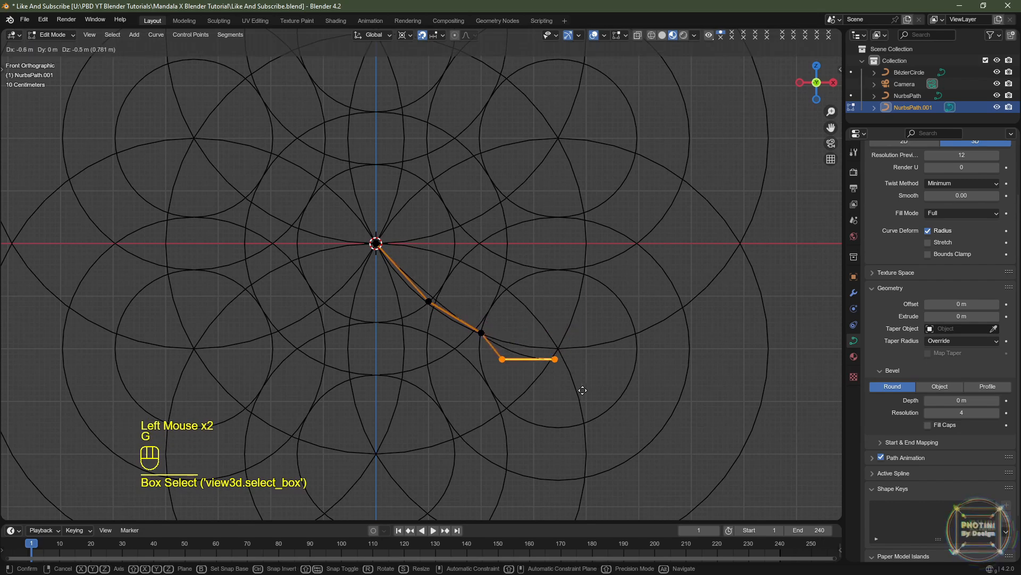
left_click(567, 410)
left_click_drag(536, 362, 550, 409)
key("g")
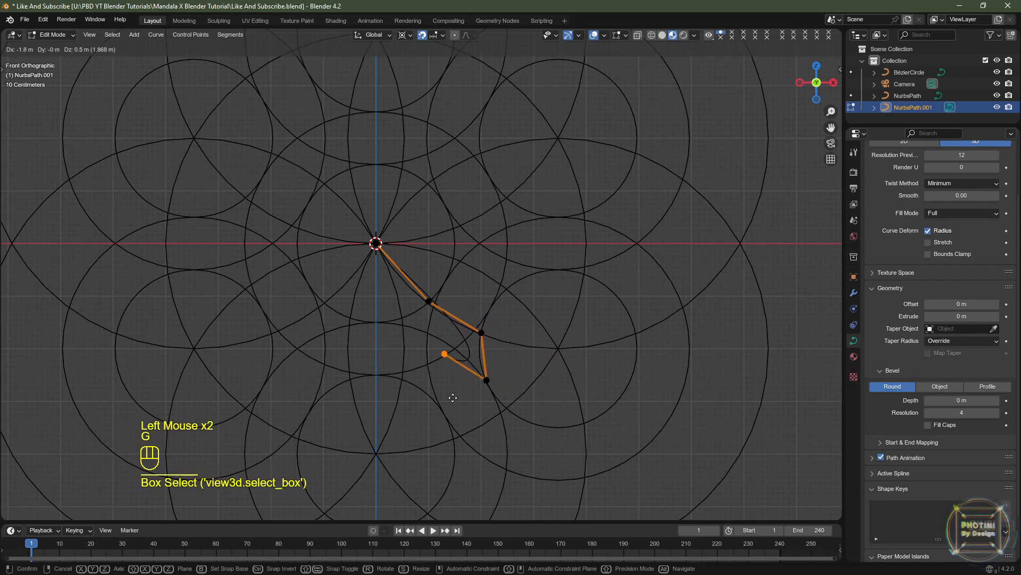
left_click(463, 396)
scroll(463, 396, "up", 1)
scroll(463, 397, "down", 1)
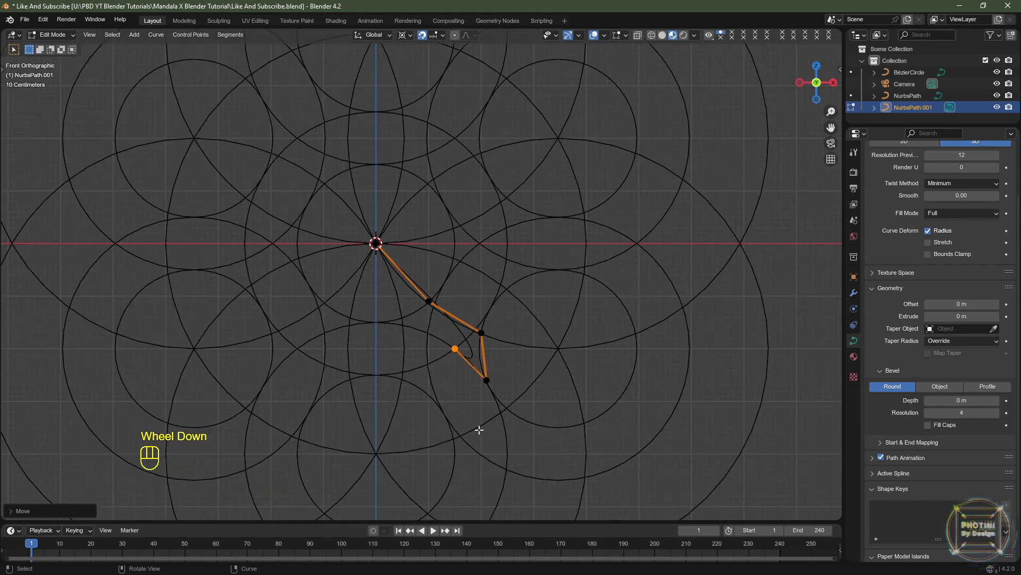
Step: Extrude two more control points from the path's end, down along the small circle below the origin
middle_click_drag(479, 428, 432, 296, "shift")
key("e")
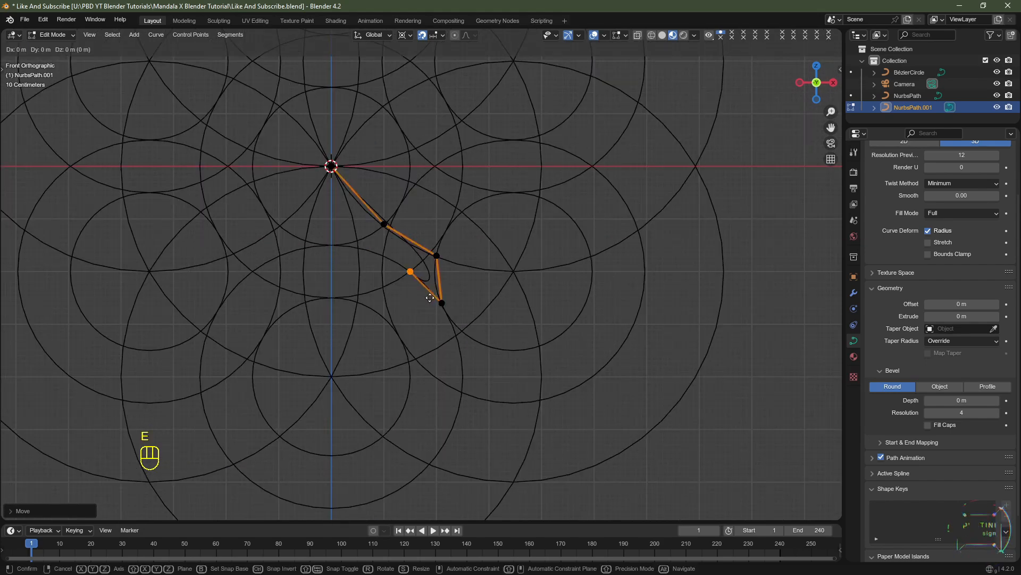
left_click(405, 311)
key("e")
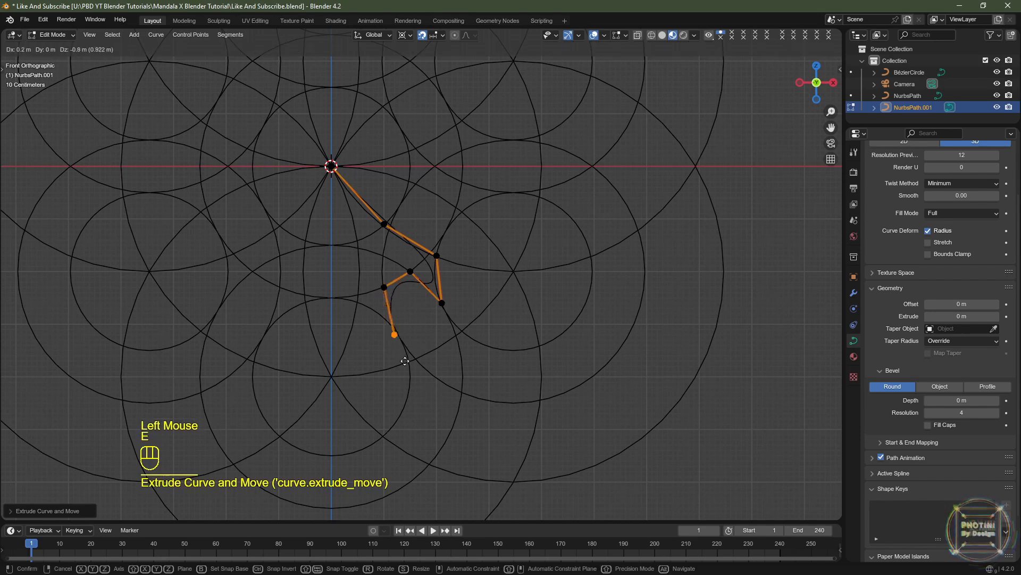
left_click(425, 381)
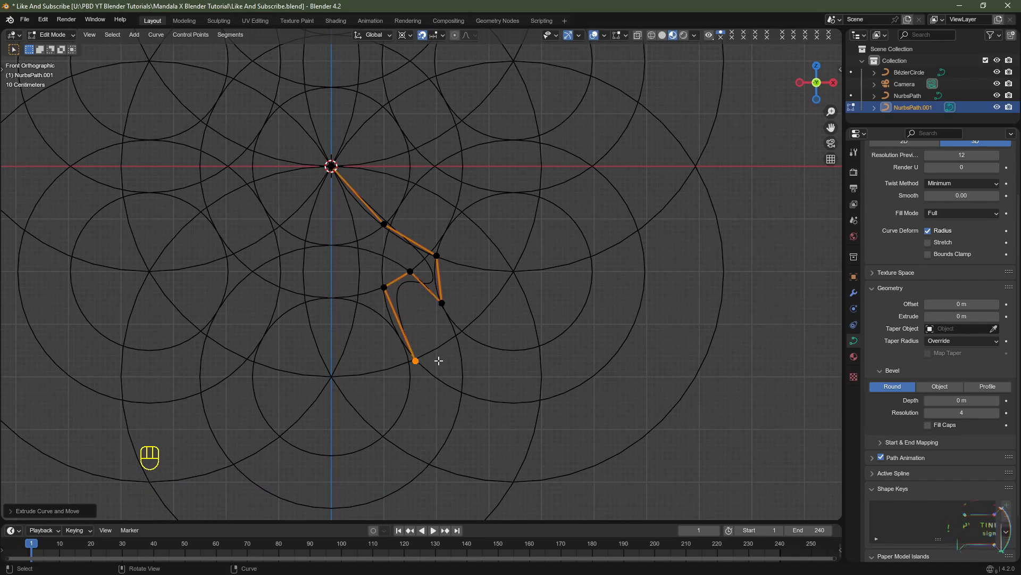
Step: Extrude the path through the lower-right guide circles up to the X axis and back down to loop around the middle arc
key("e")
left_click(475, 335)
key("e")
left_click(533, 272)
key("e")
left_click(459, 256)
key("e")
left_click(485, 214)
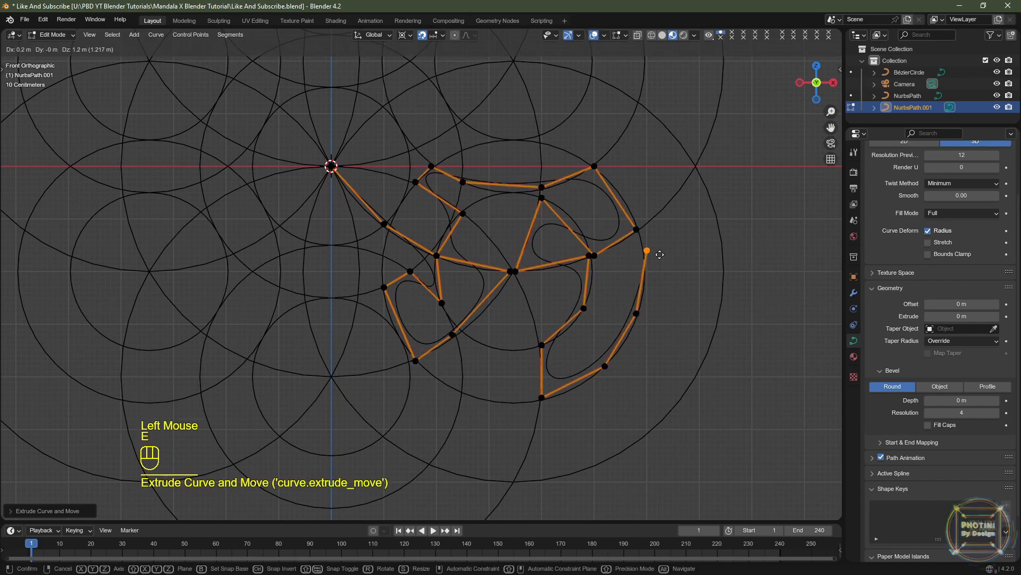
Step: Continue extruding the path along the outermost lower-right arc and through the bottom petals to the lower circles' shared centre on the Z axis
left_click(536, 487)
key("e")
left_click(563, 403)
middle_click_drag(536, 494, 611, 359, "shift")
key("e")
left_click(545, 416)
key("e")
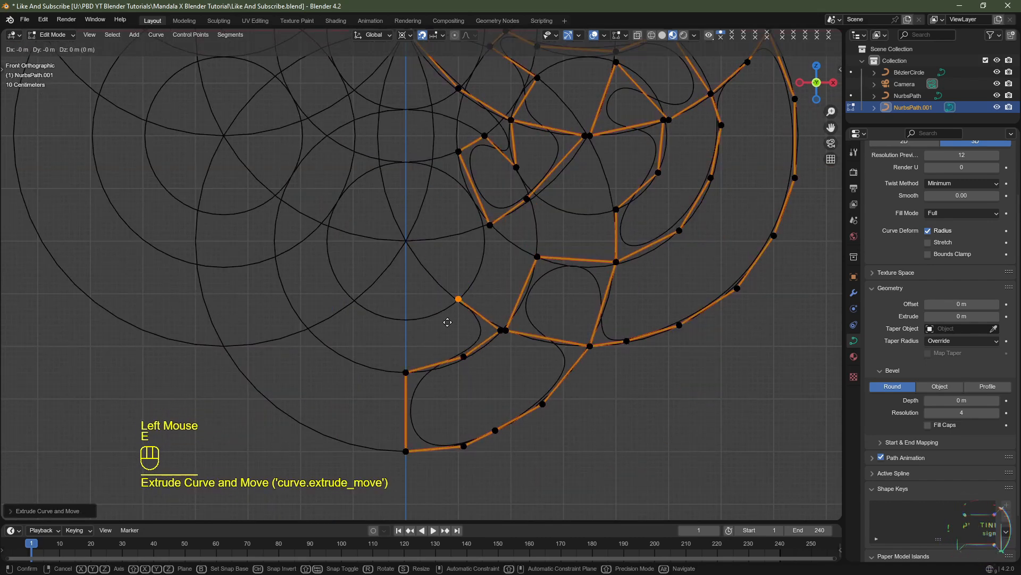
left_click(449, 321)
left_click(398, 265)
Step: Extrude the path back up through the inner circles to the Z axis and end it on the origin
middle_click_drag(400, 261, 394, 396, "shift")
scroll(397, 394, "up", 1)
key("e")
left_click(475, 299)
key("e")
left_click(400, 251)
key("ctrl+z")
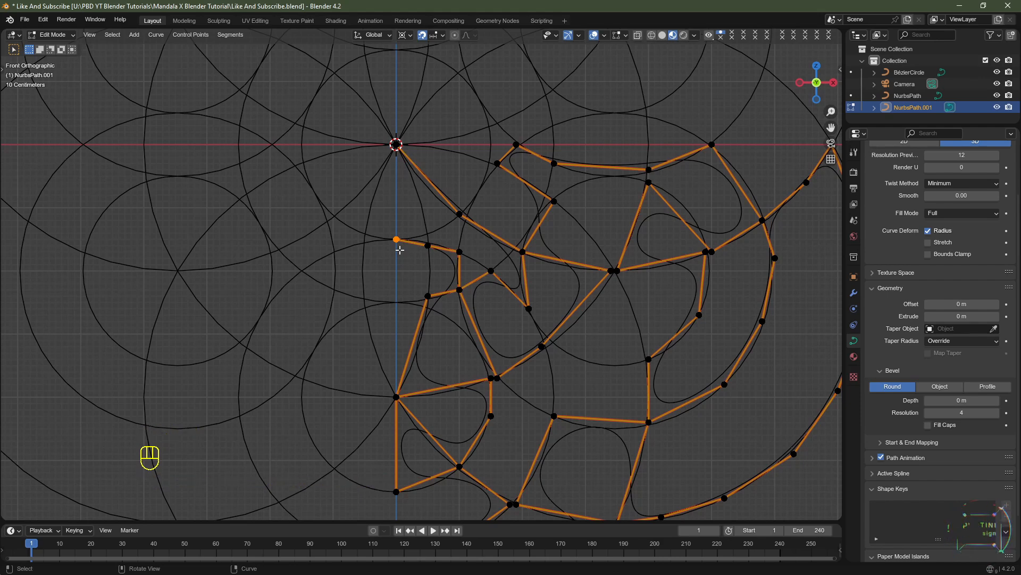
key("e")
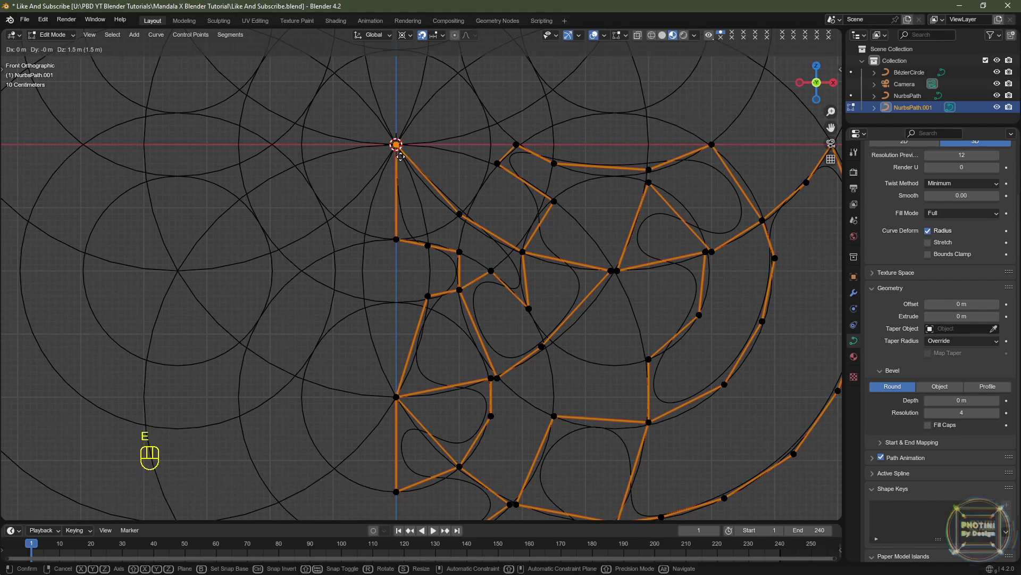
left_click(400, 156)
Step: Duplicate the entire traced quarter in place and rotate the copy 180° about the global Z axis
scroll(458, 229, "down", 2)
middle_click_drag(512, 285, 463, 264, "shift")
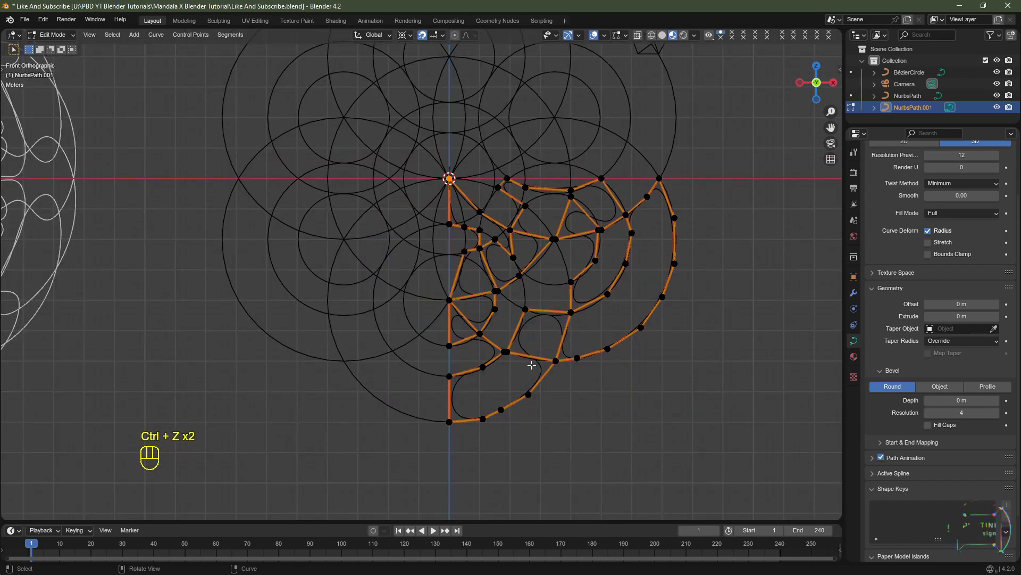
key("a")
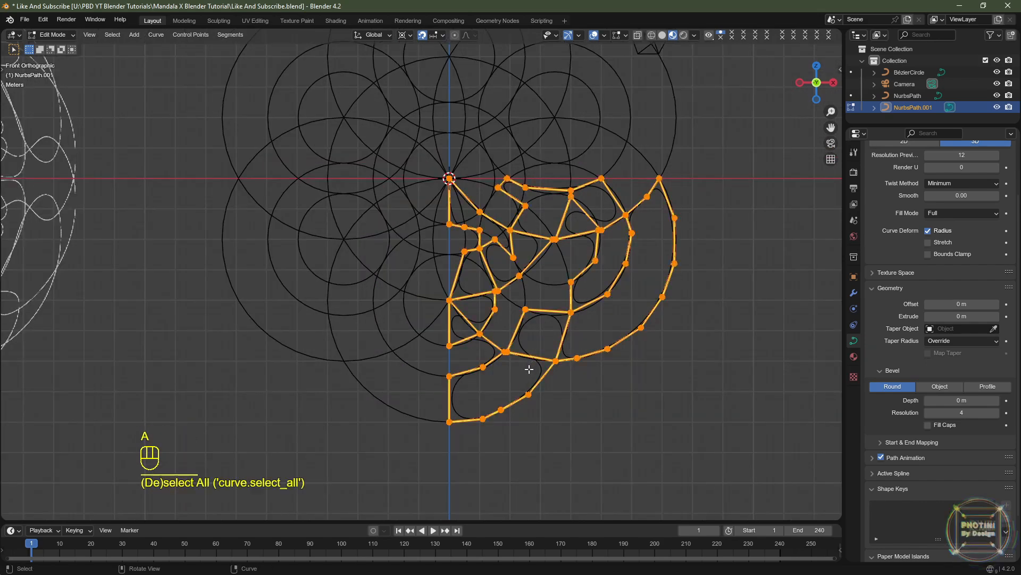
key("shift+d")
right_click(553, 338)
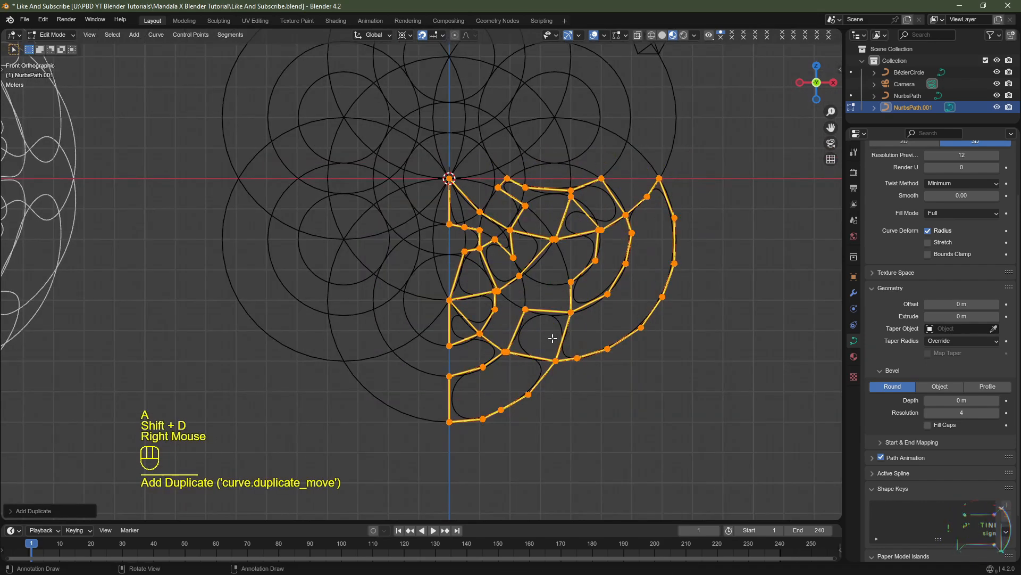
key("r")
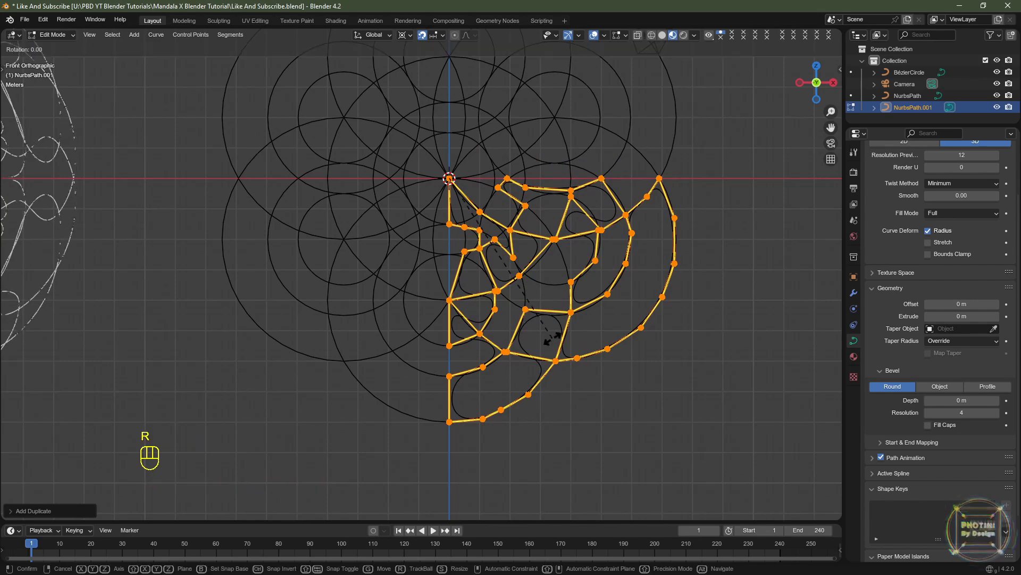
key("z")
key("1")
key("8")
key("0")
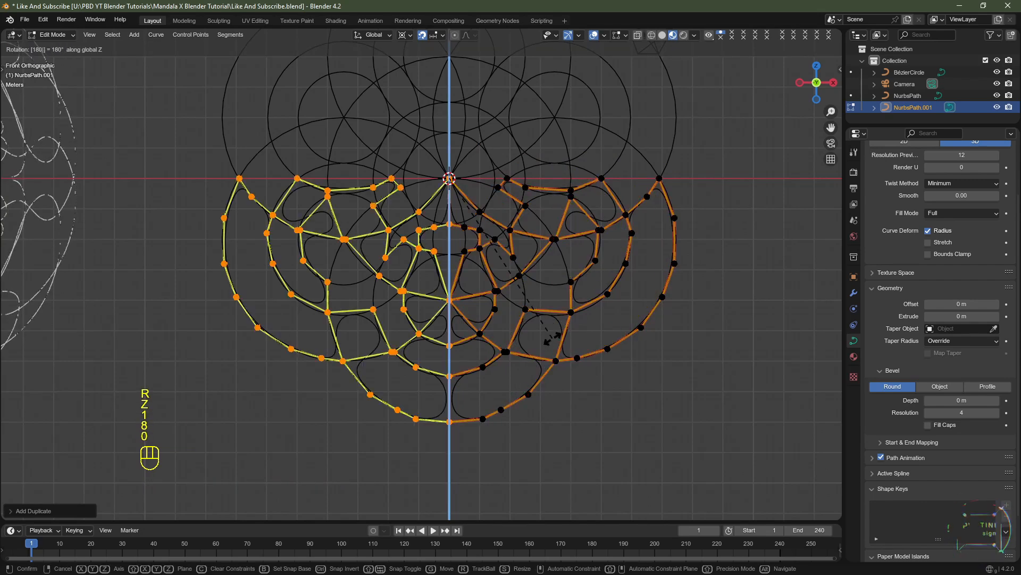
key("Return")
Step: Duplicate the entire traced lower half in place and rotate the copy 180° about the global X axis
key("a")
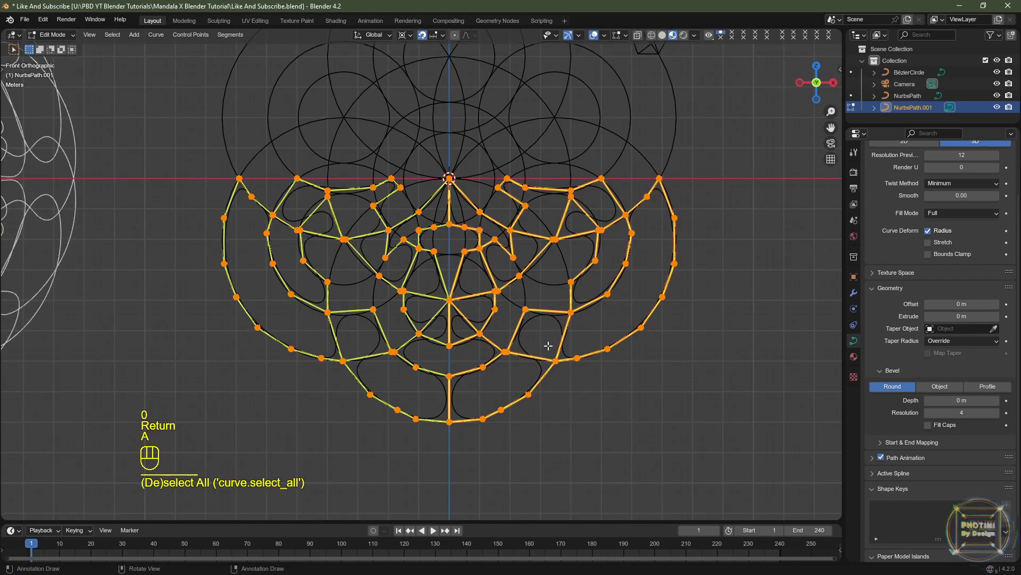
key("shift+d")
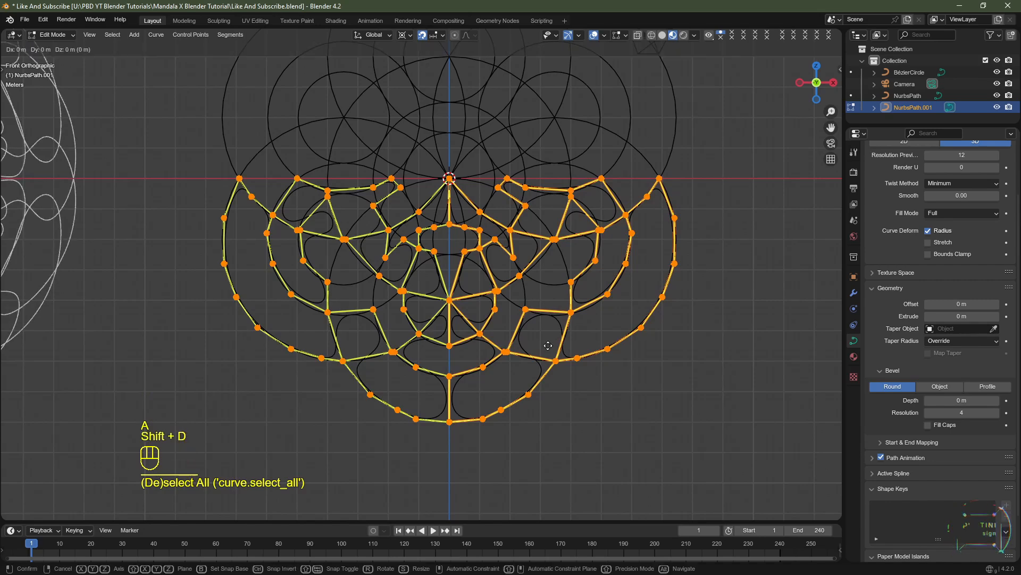
type("rx180")
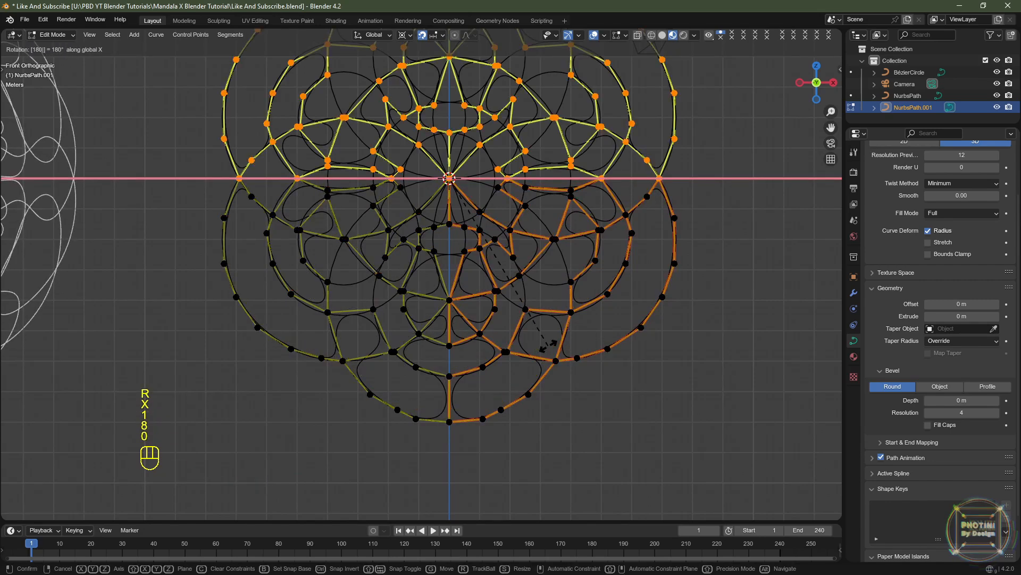
key("Return")
Step: Duplicate the complete four-quarter pattern in place and rotate the copy 90° about the global Y axis
middle_click_drag(547, 331, 541, 364, "shift")
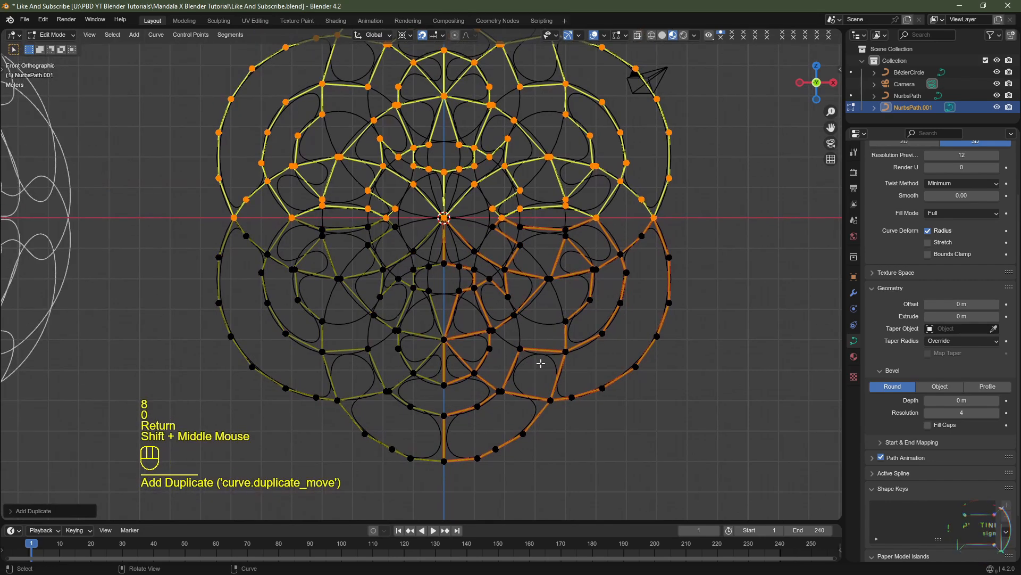
scroll(541, 363, "down", 1)
key("a")
key("ctrl+z")
key("a")
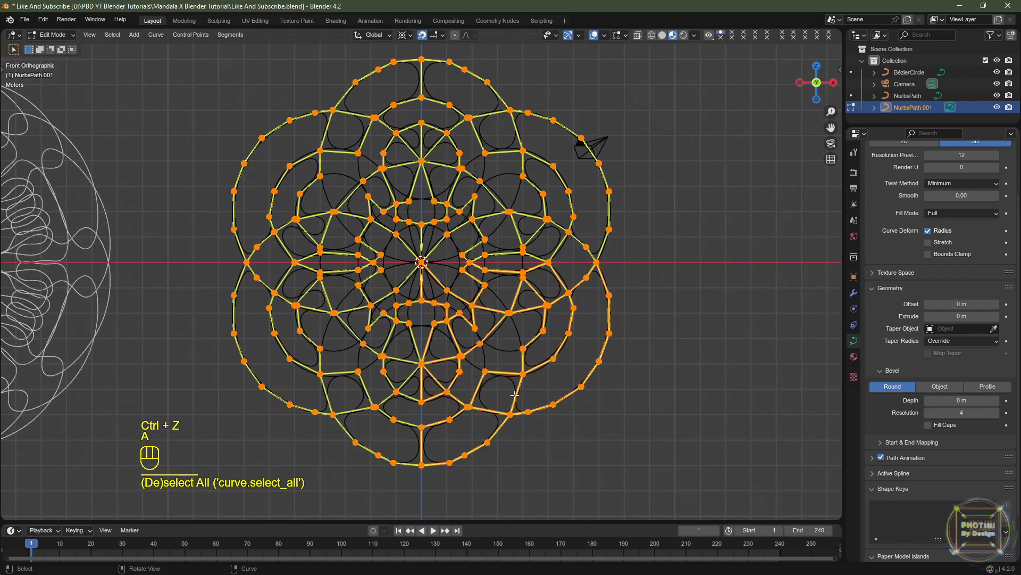
key("shift+d")
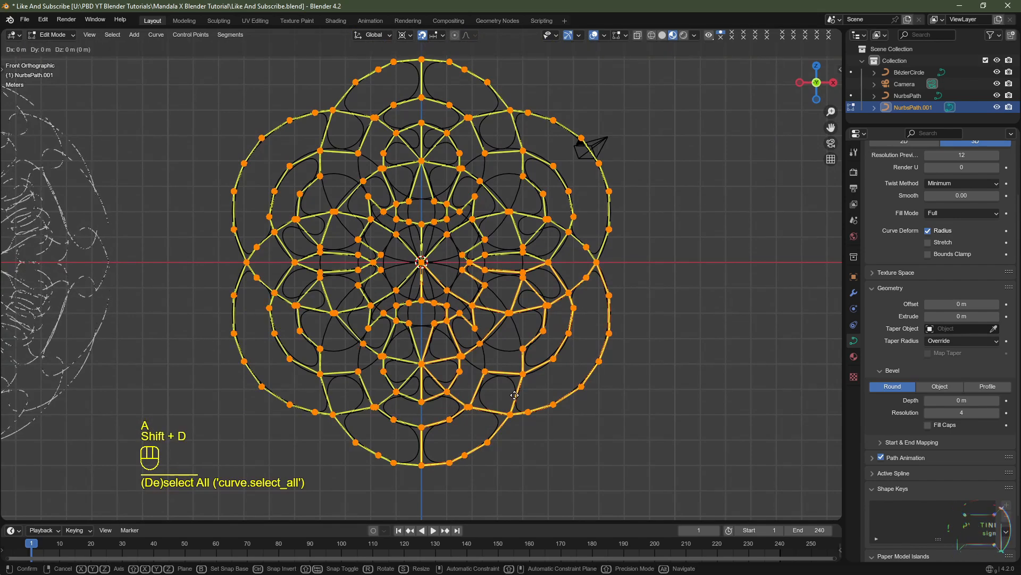
right_click(554, 355)
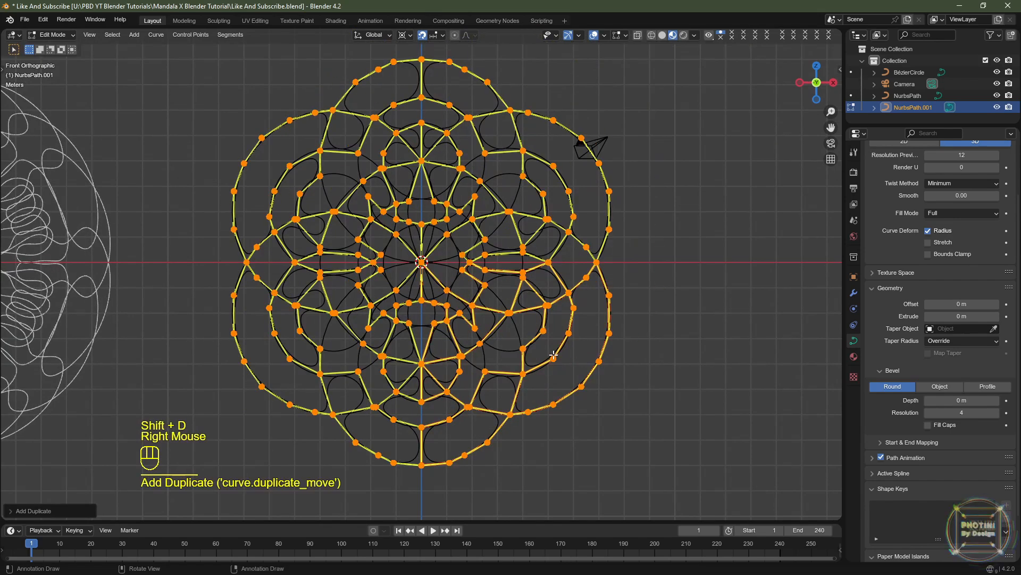
key("r")
key("y")
key("9")
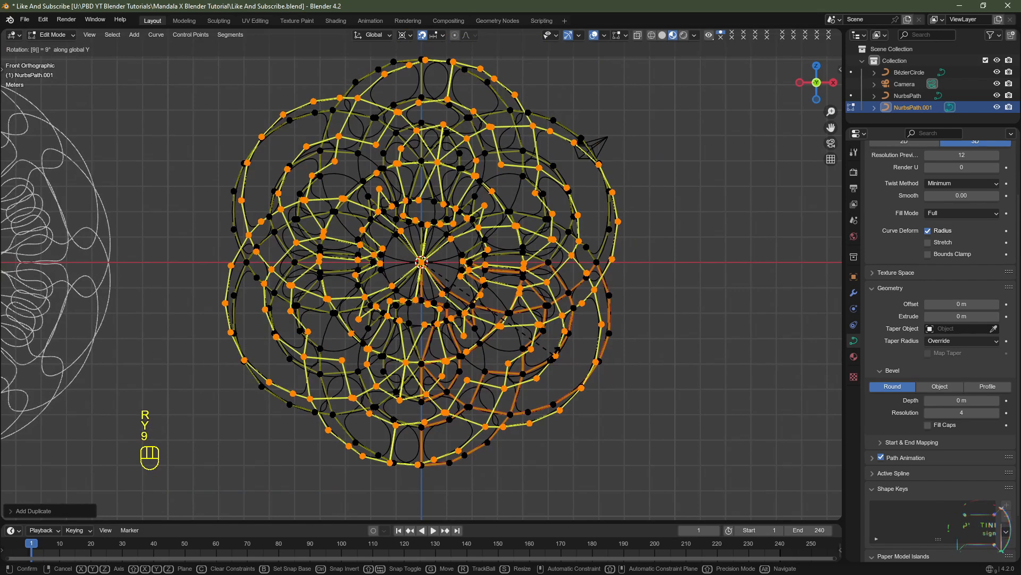
key("0")
key("Return")
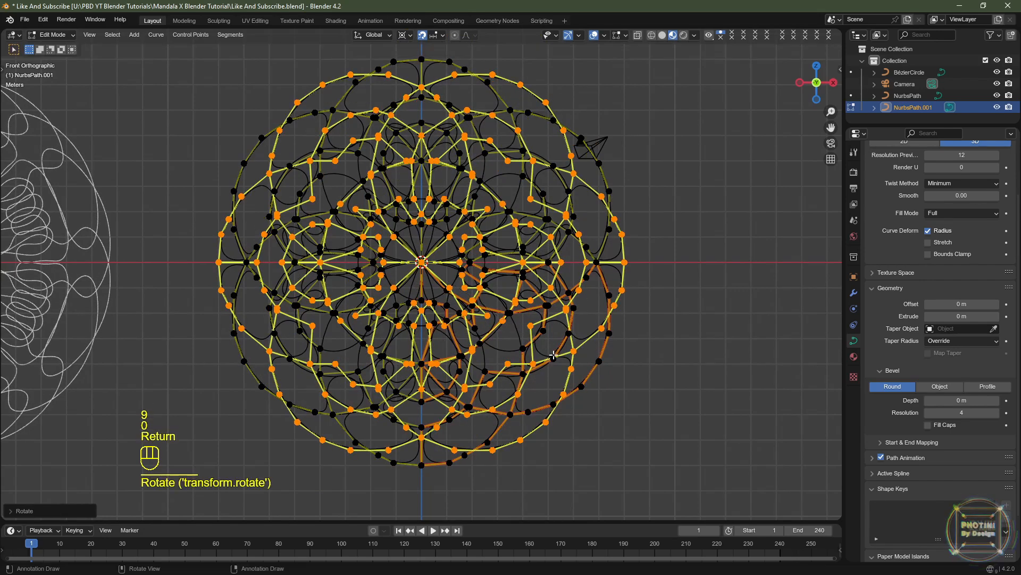
Step: Duplicate all the splines again and rotate the copy 45° about the global Y axis
key("a")
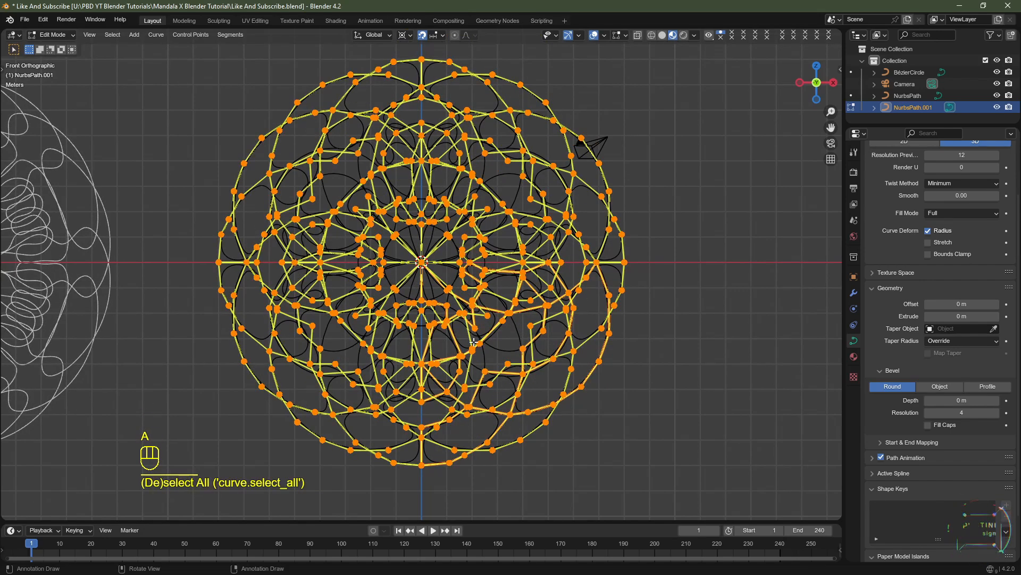
key("shift+d")
type("r")
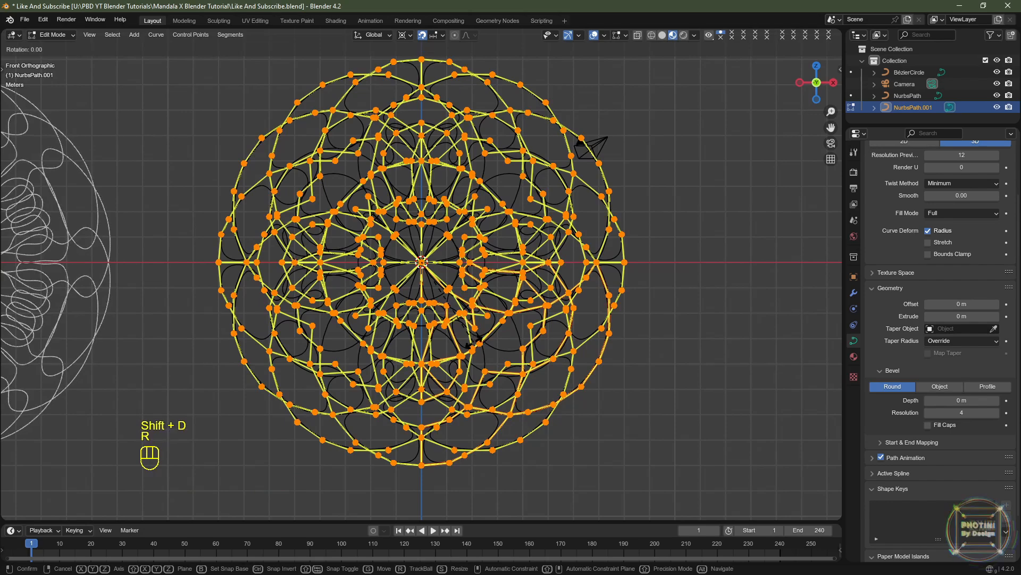
type("y15")
key("Return")
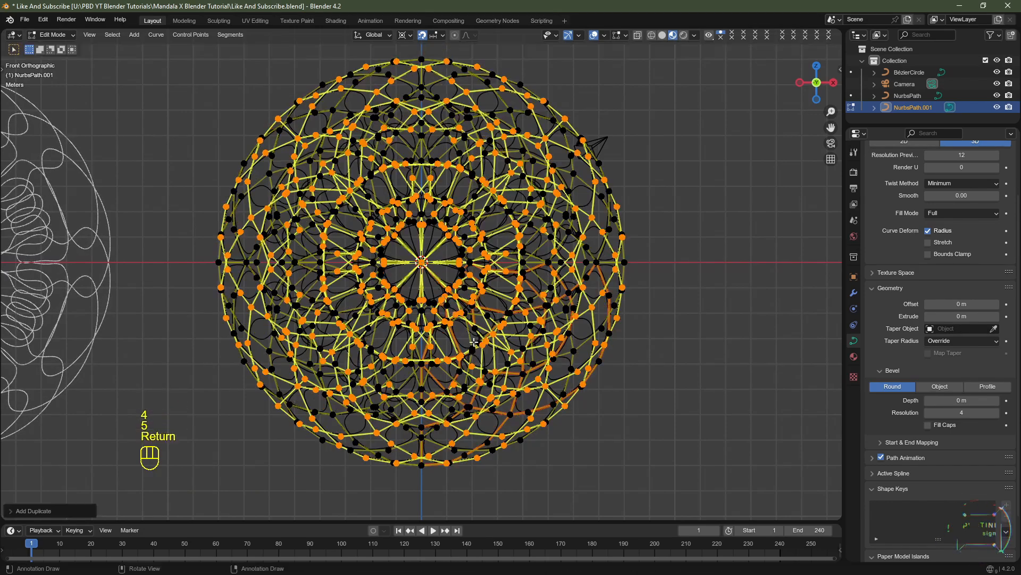
Step: Return to Object Mode and move the finished second mandala 20 m along the X axis, clear of the guide circles
key("Tab")
scroll(479, 340, "down", 3)
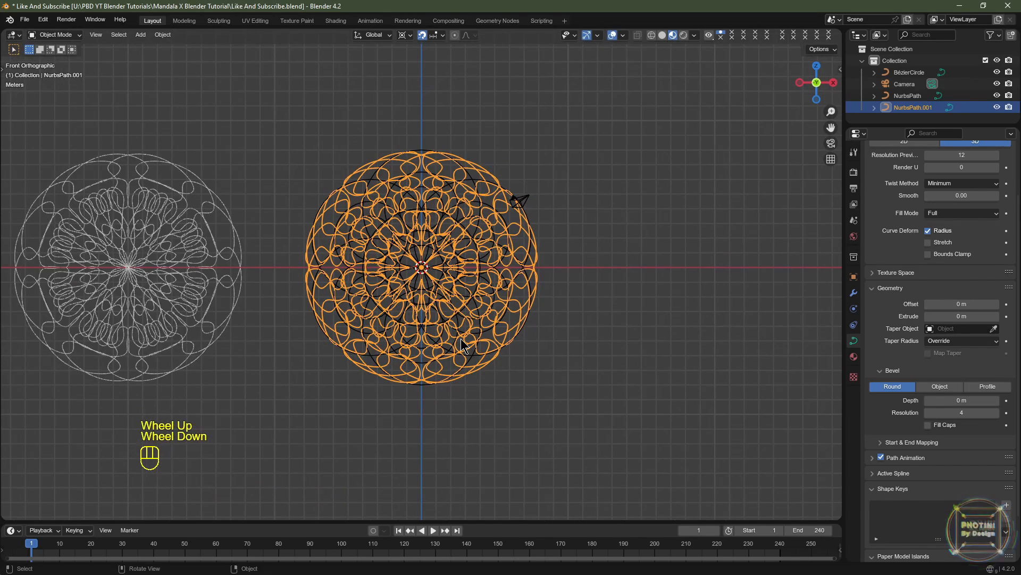
middle_click_drag(461, 339, 524, 322, "shift")
scroll(538, 318, "down", 2)
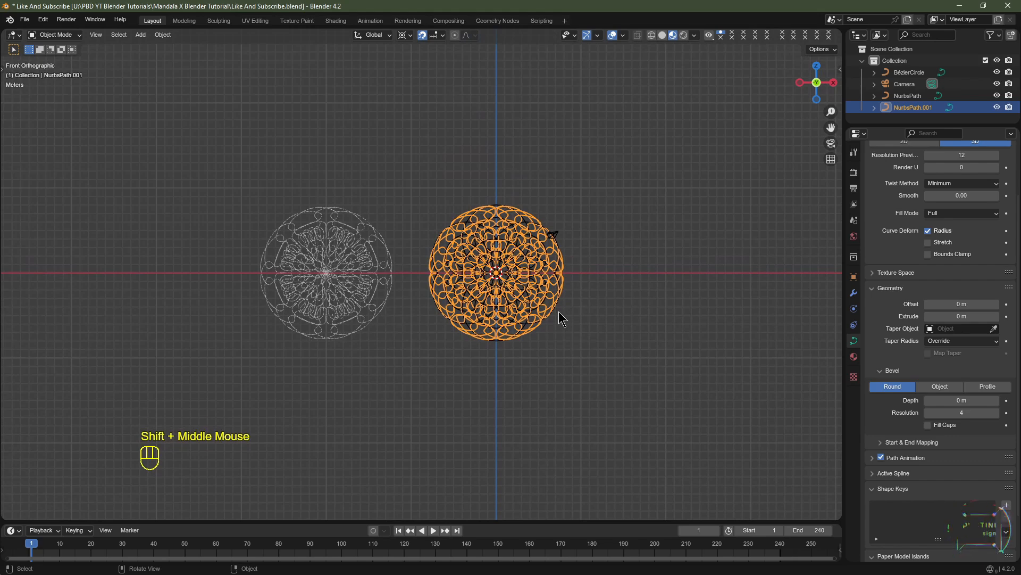
key("g")
key("x")
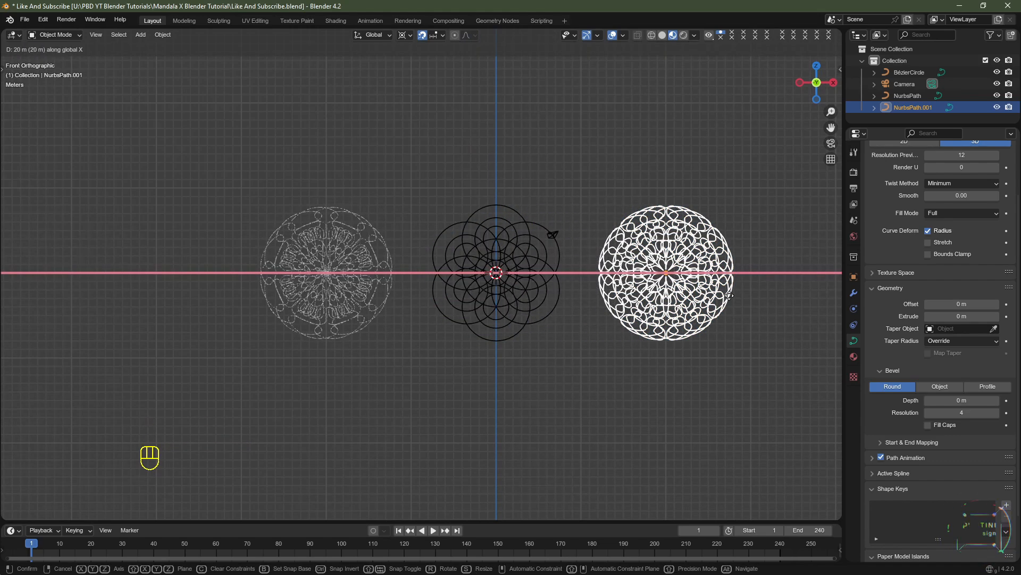
left_click(728, 300)
Step: Add a NURBS path over the guide circles and shift its points in Edit Mode so the first one sits on the origin
middle_click_drag(686, 301, 633, 301, "shift")
scroll(595, 302, "up", 6)
middle_click_drag(511, 310, 416, 311, "shift")
key("shift+a")
mouse_move(414, 306)
mouse_move(499, 5)
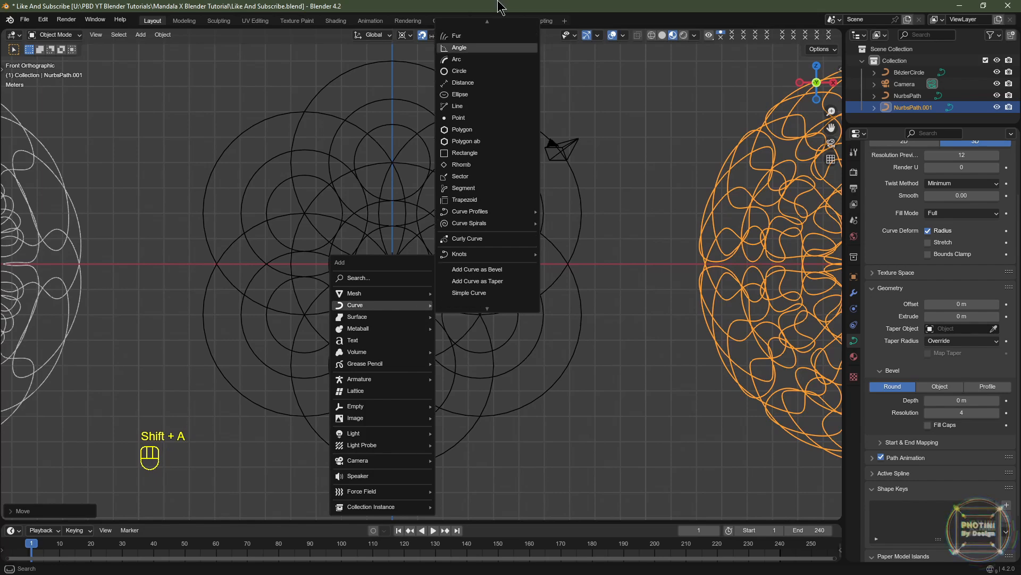
left_click(457, 76)
key("Tab")
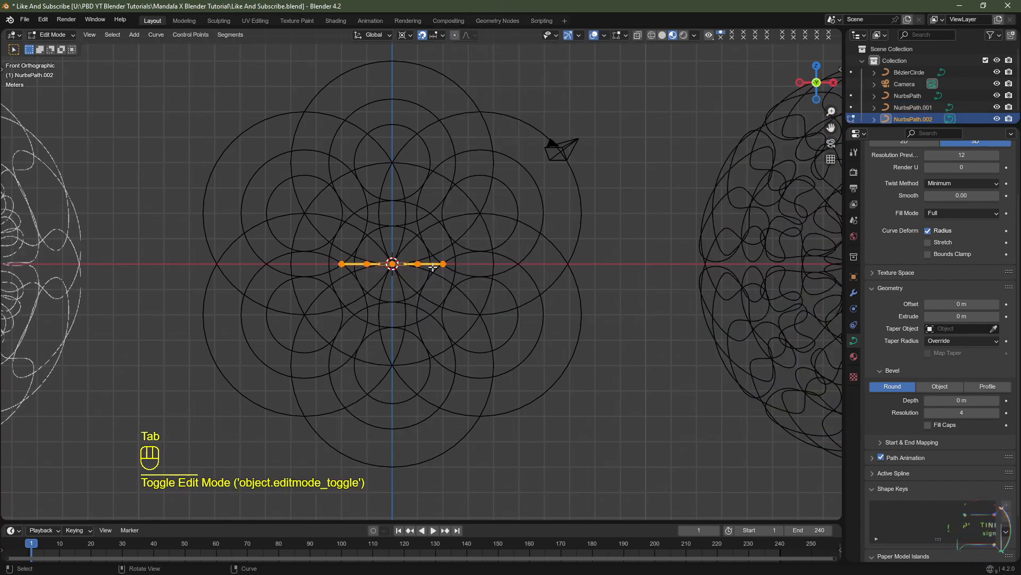
scroll(379, 280, "down", 3)
key("g")
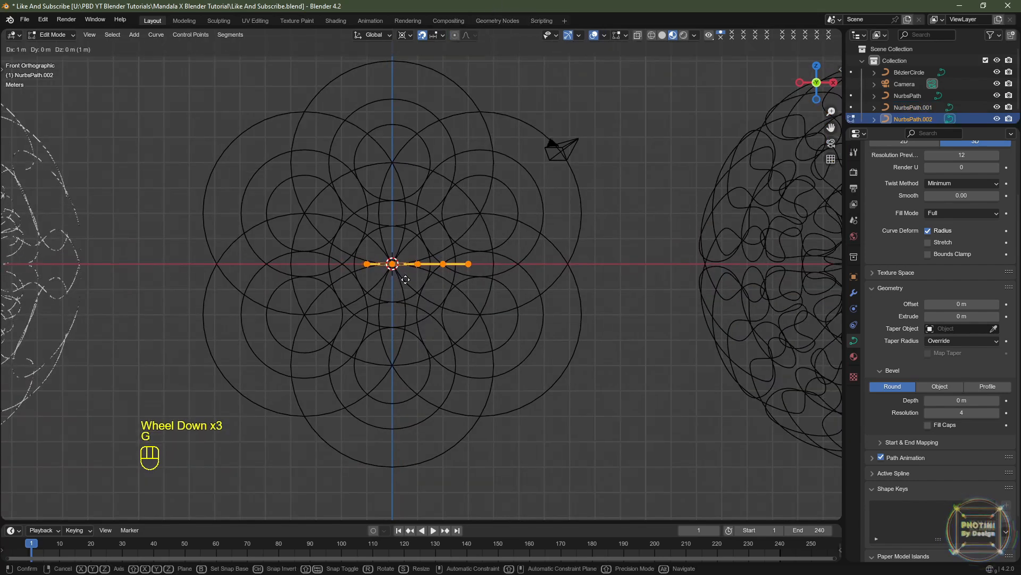
left_click(397, 266)
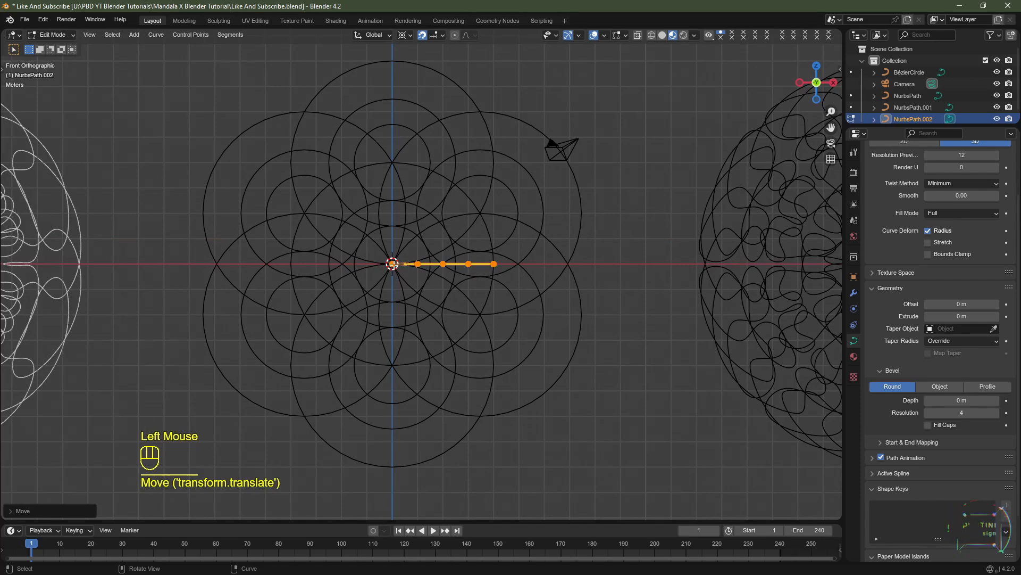
Step: Move all path points except the first so the second one sits on the Z axis above the origin, on the inner arc
scroll(458, 287, "up", 1)
middle_click_drag(410, 233, 408, 285, "shift")
left_click_drag(405, 266, 538, 342)
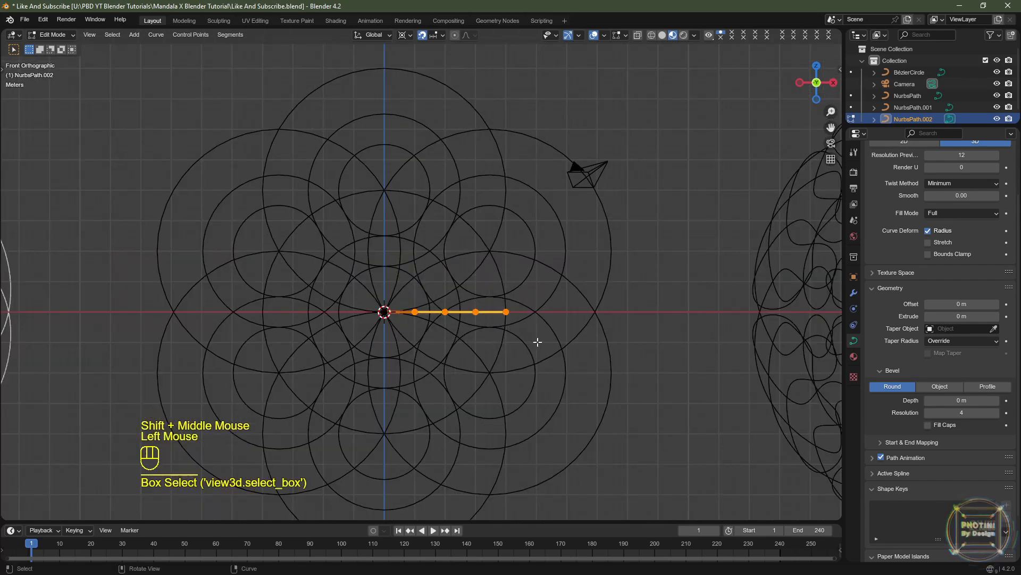
key("g")
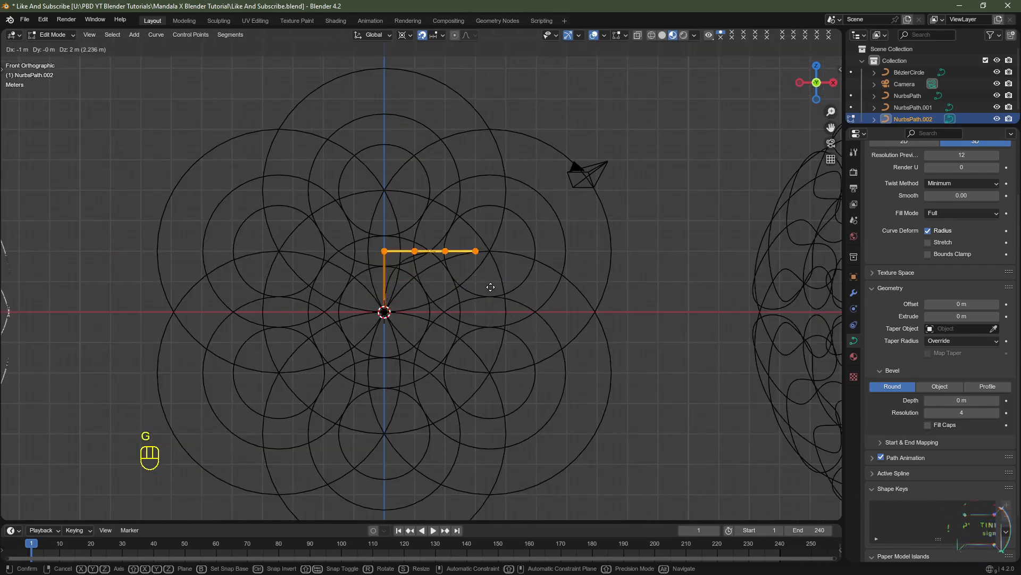
left_click(488, 276, "shift")
Step: Move the last three path points so the third one follows the inner arc just beside the Z axis
scroll(488, 276, "up", 3)
left_click_drag(383, 229, 585, 291)
middle_click_drag(422, 285, 472, 324, "shift")
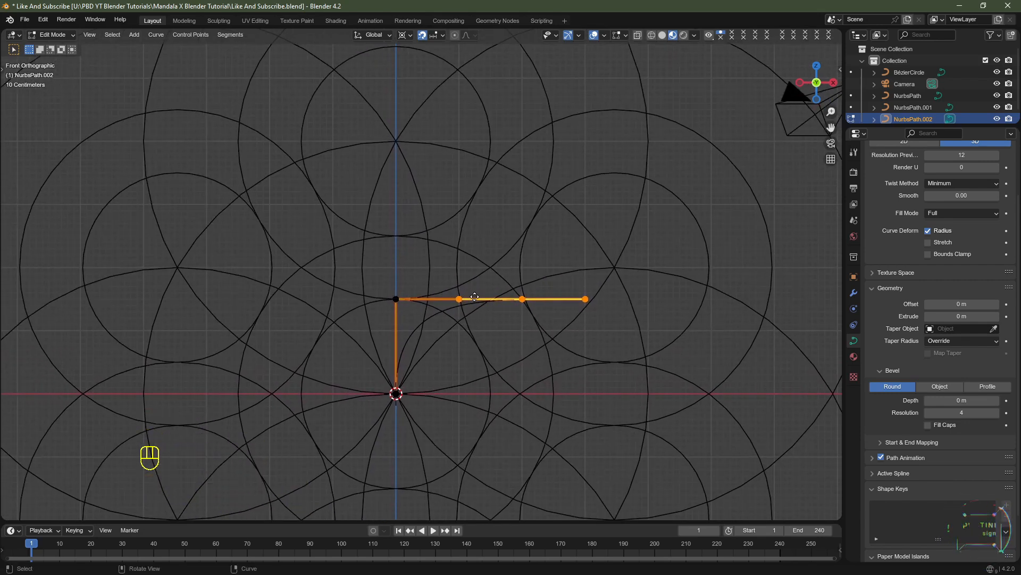
key("g")
left_click(440, 304)
left_click(473, 290)
key("ctrl+z")
Step: Place the fourth path point further down the inner arc and the end point directly above it on the next guide crossing
left_click_drag(475, 278, 575, 331)
key("g")
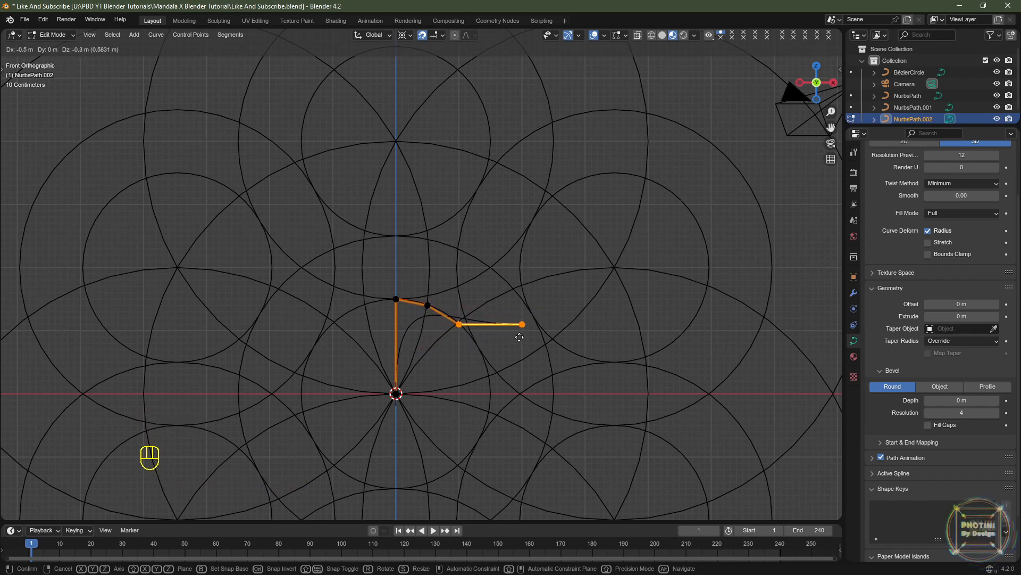
left_click(519, 337)
left_click_drag(506, 309, 545, 348)
key("g")
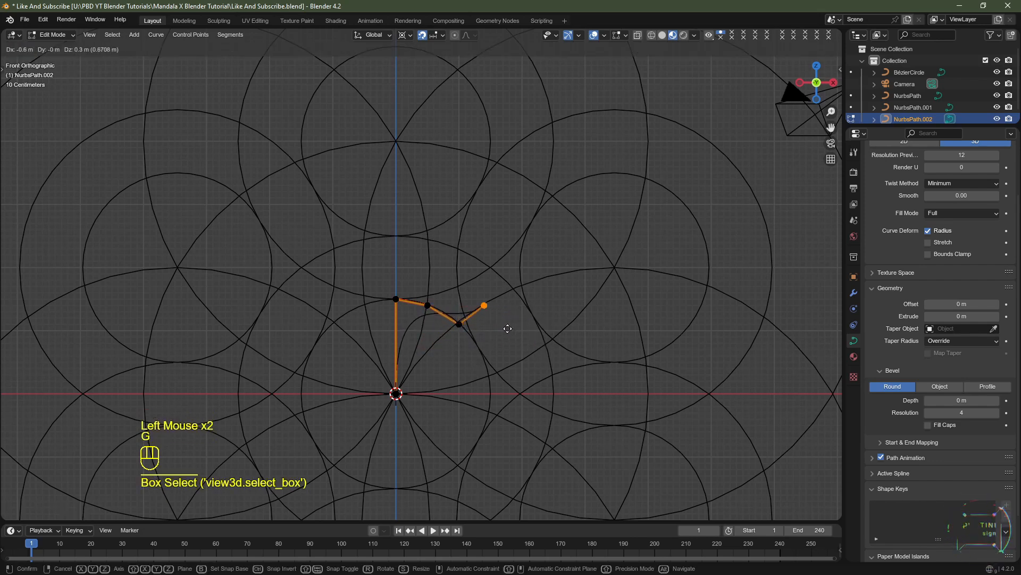
left_click(493, 322)
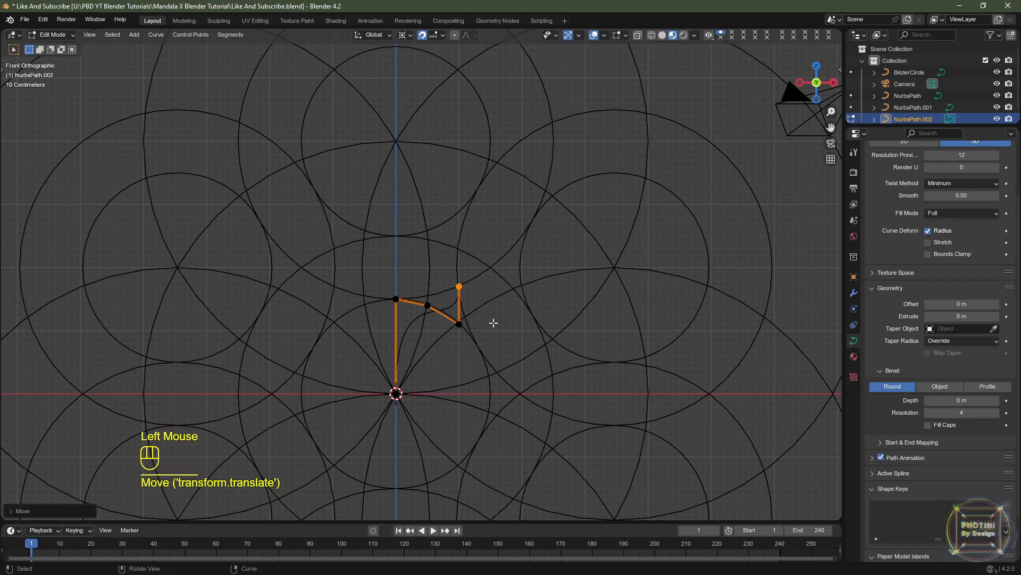
Step: Extrude the path back toward the Z axis, up to the next arc and out again around the small upper petal
key("e")
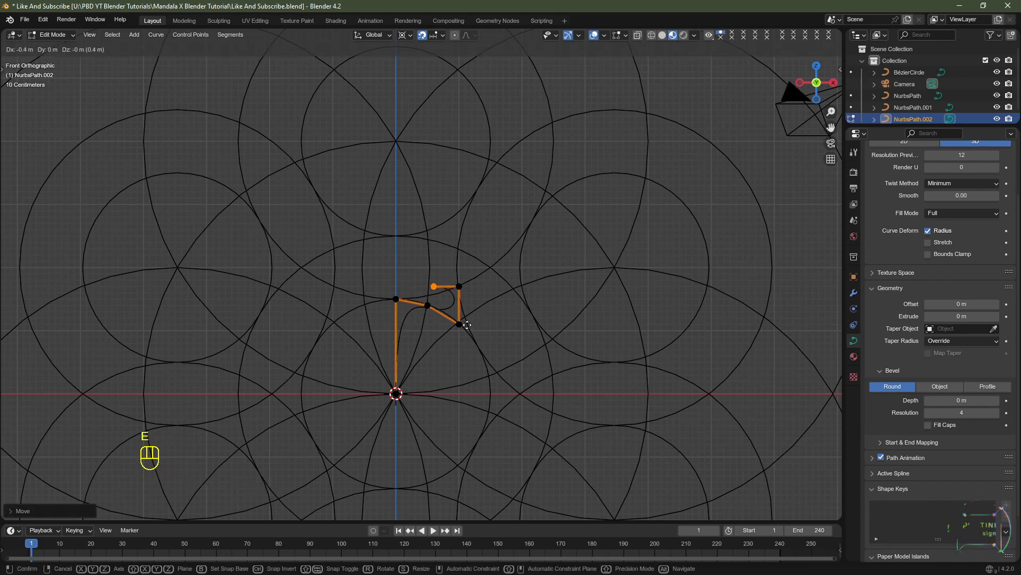
left_click(461, 330)
key("e")
left_click(459, 281)
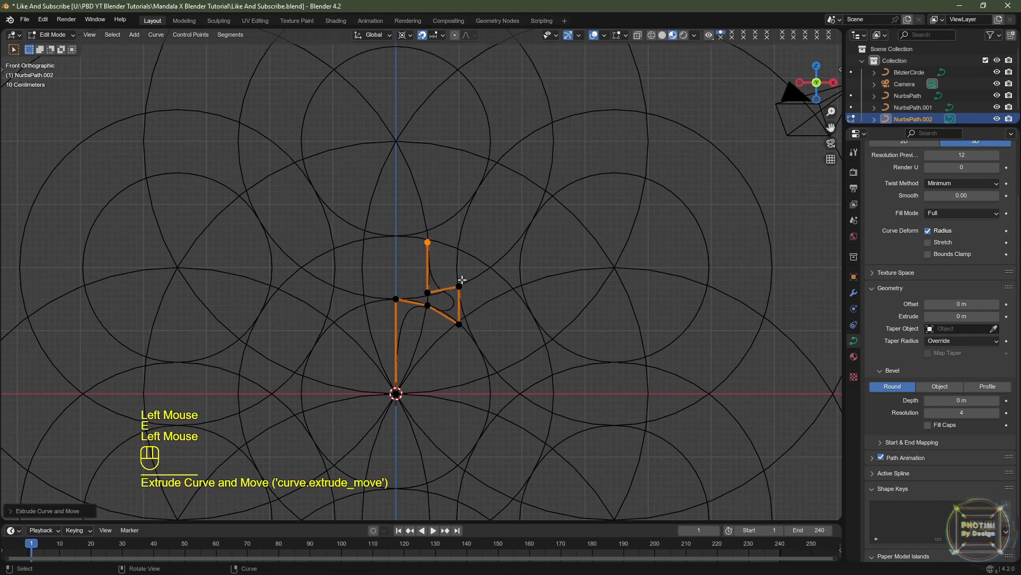
key("e")
left_click(488, 285)
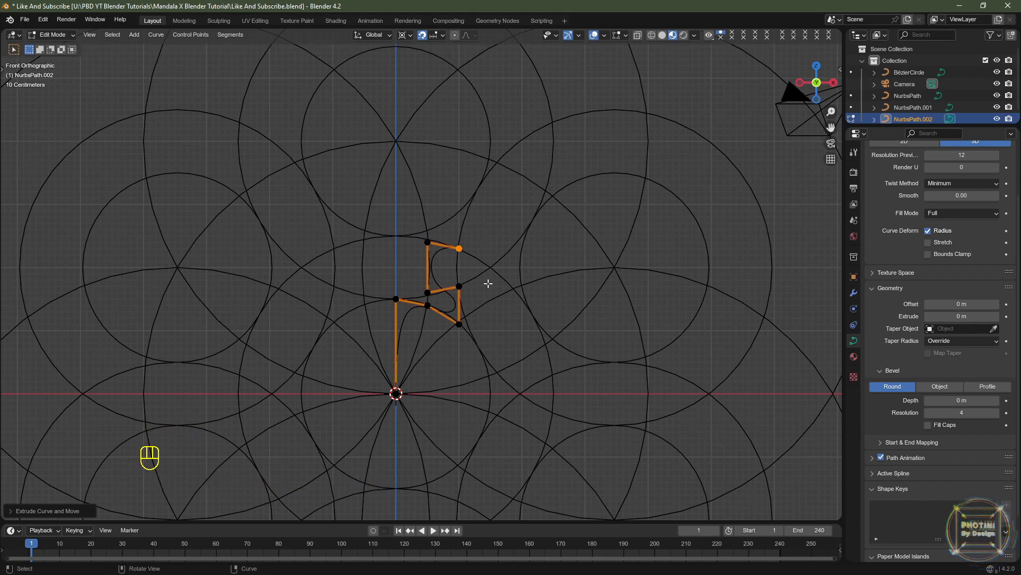
Step: Extrude the path up through the upper guide circles to the Z axis and across the petals in the upper-right quarter
scroll(488, 284, "down", 1)
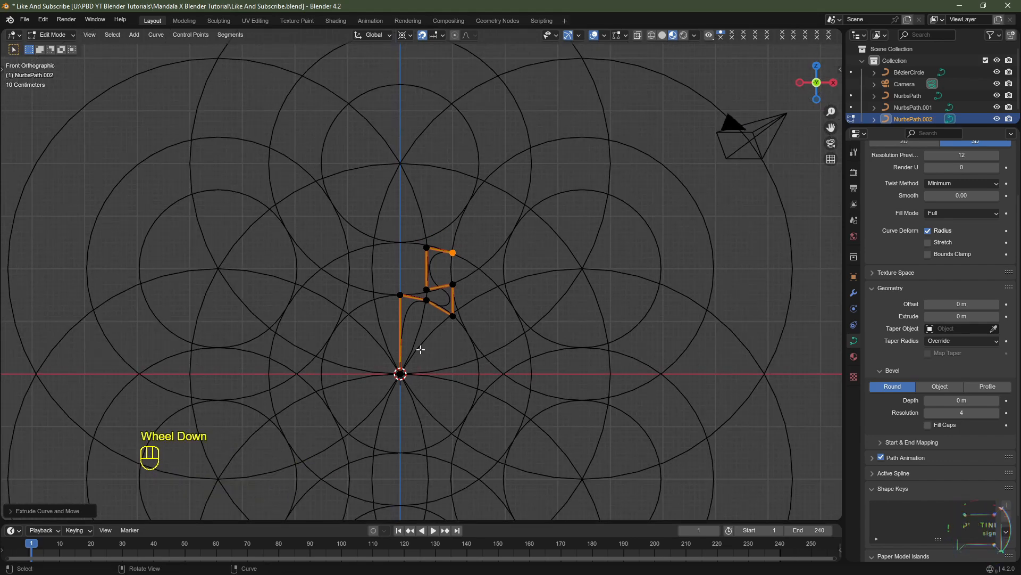
key("e")
left_click(469, 233)
middle_click_drag(505, 132, 510, 225, "shift")
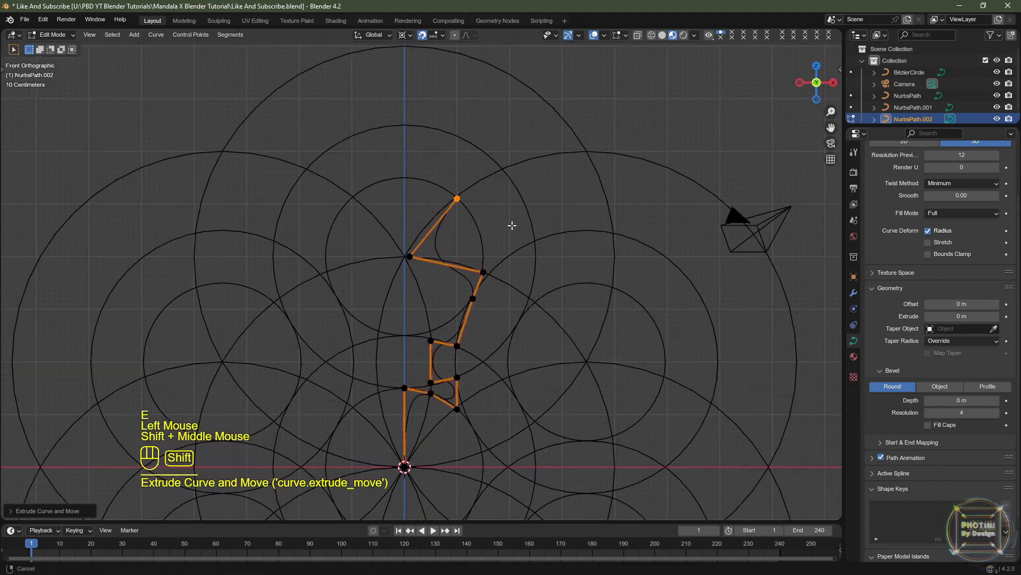
left_click(590, 265)
left_click(664, 310)
Step: Extrude the path down the outer upper-right arc to the X axis and back in to the nearby circle crossing
key("e")
left_click(796, 481)
middle_click_drag(796, 482, 721, 345, "shift")
key("g")
left_click(602, 343)
key("e")
left_click(533, 317)
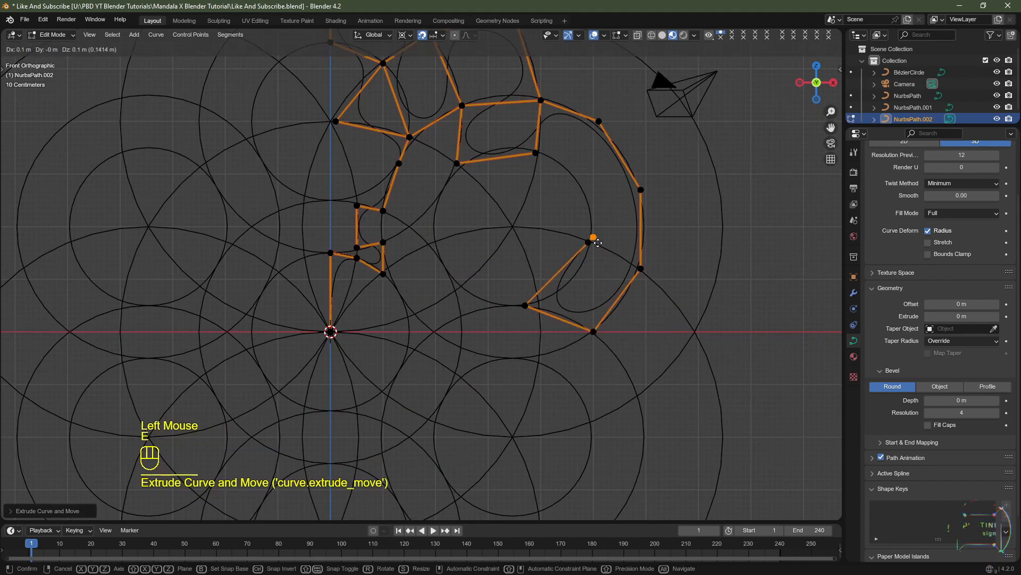
Step: Continue extruding the path through the upper-right circles, looping past their shared centre and back to the crossings above the X axis
left_click(591, 196)
left_click(463, 180)
left_click(437, 259)
key("g")
left_click(431, 254)
key("e")
left_click(470, 301)
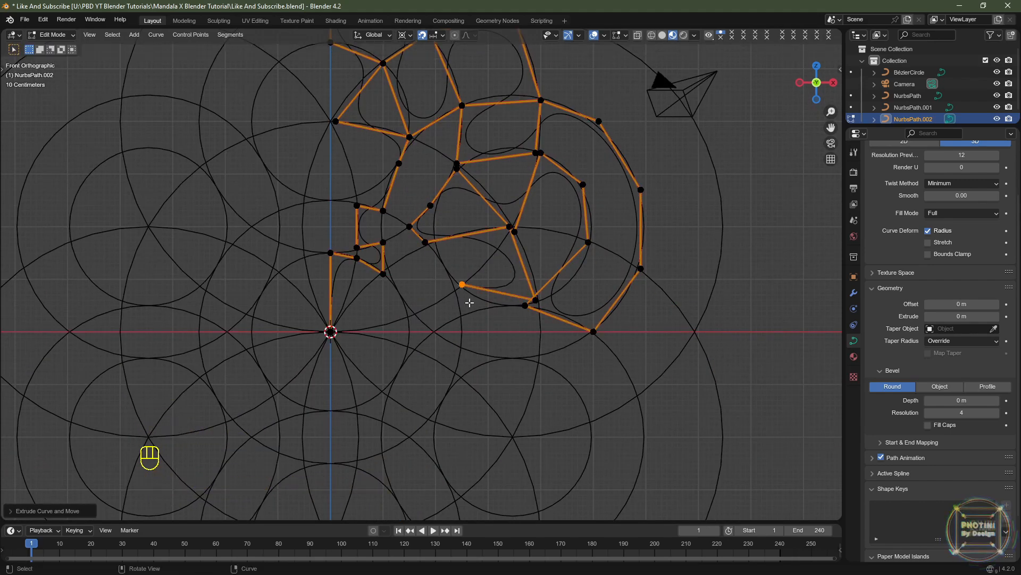
Step: Extrude the path down to the X axis, back up to the inner petal's corner and end it on the origin
key("e")
left_click(442, 346)
left_click(395, 289)
key("e")
key("ctrl+z")
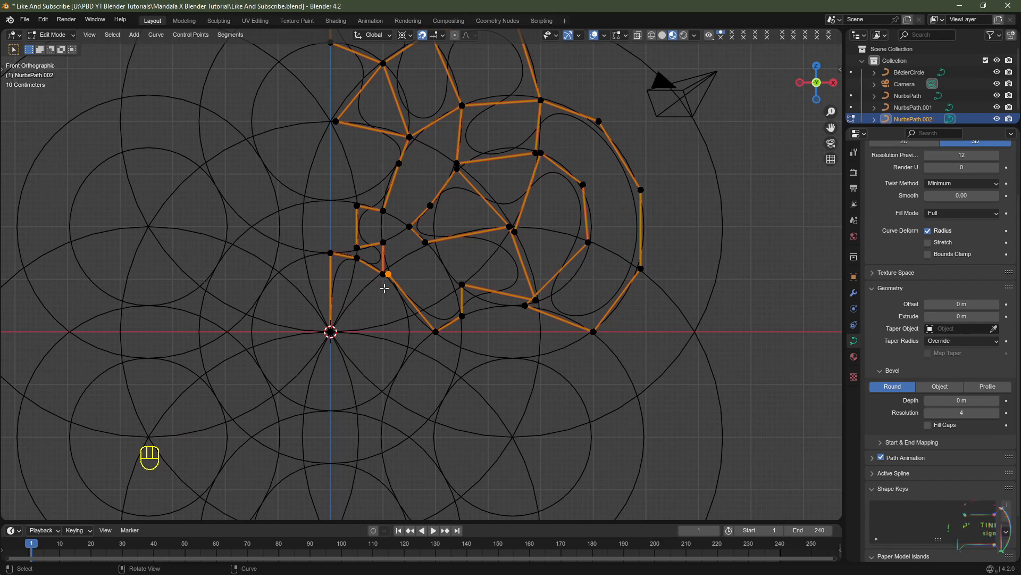
key("e")
left_click(328, 345)
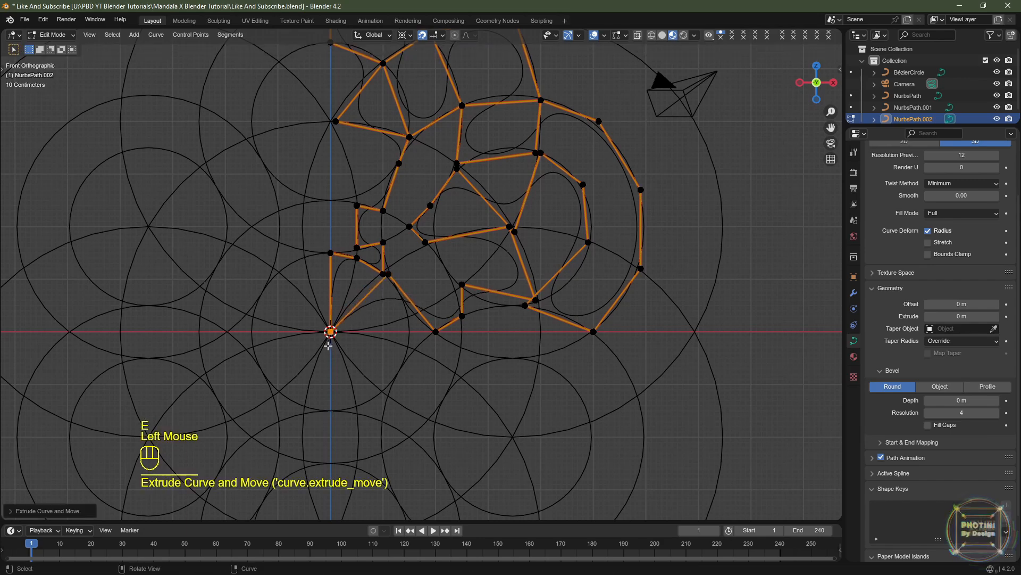
Step: Undo the last extrusion, then duplicate the whole path in place and rotate the copy 180° about the global Z axis
key("ctrl+z")
scroll(478, 388, "down", 2)
key("a")
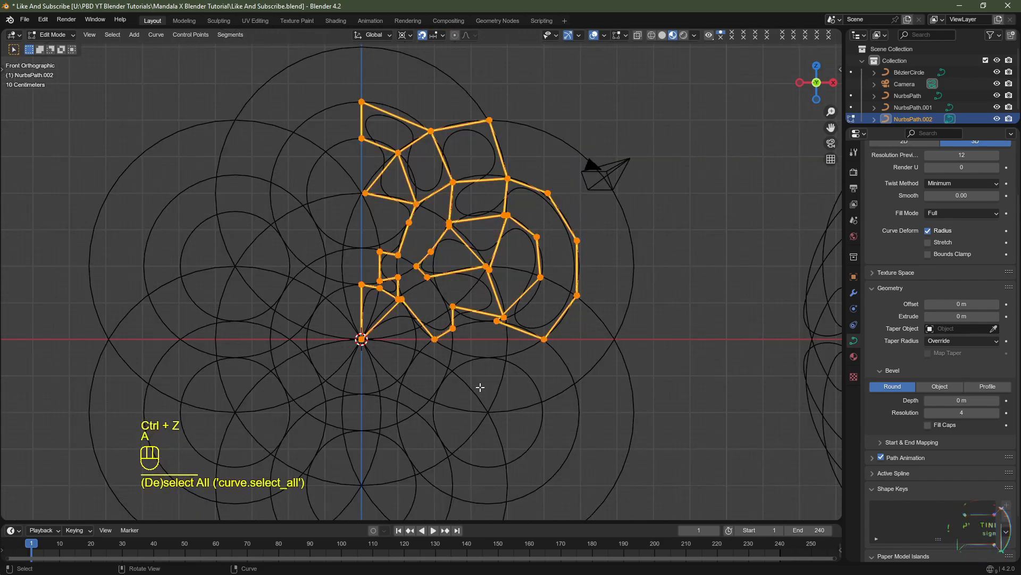
key("shift+d")
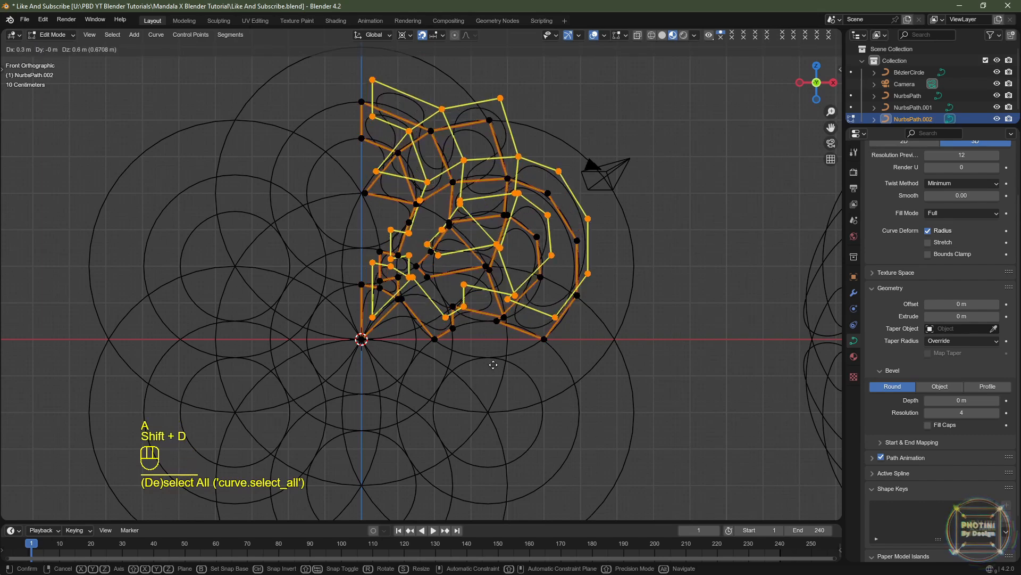
right_click(493, 365)
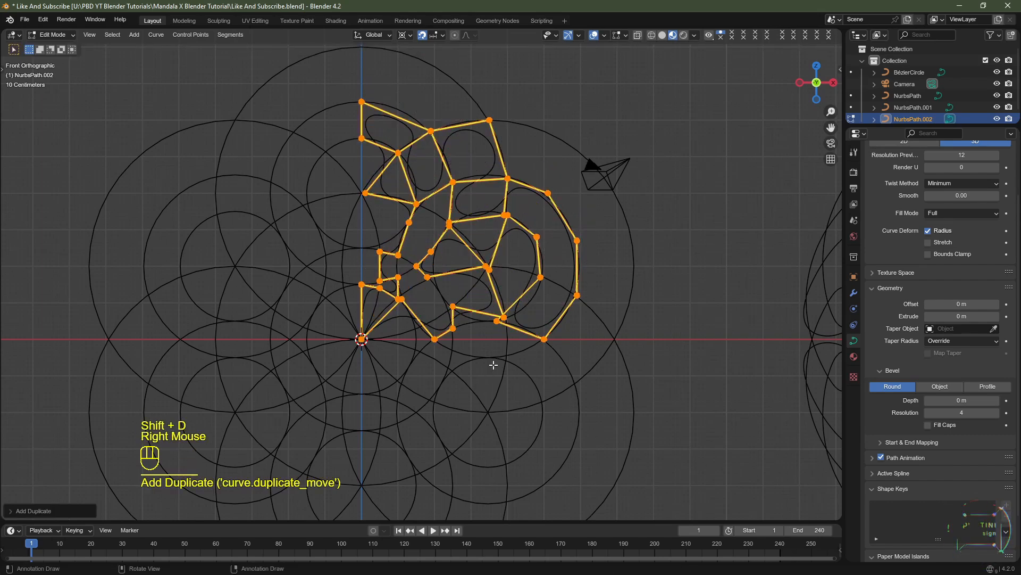
key("r")
type("z1")
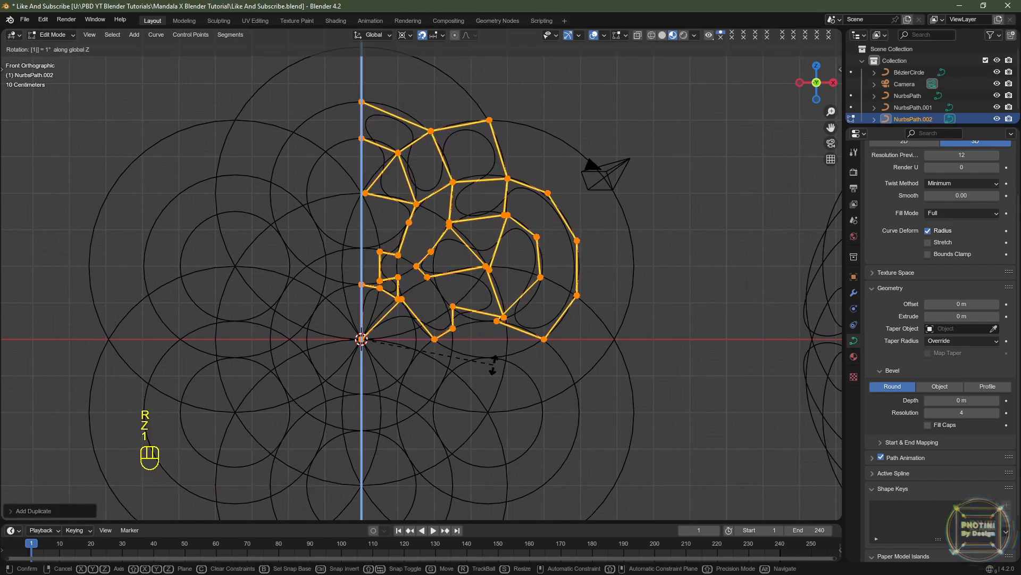
type("80")
key("Return")
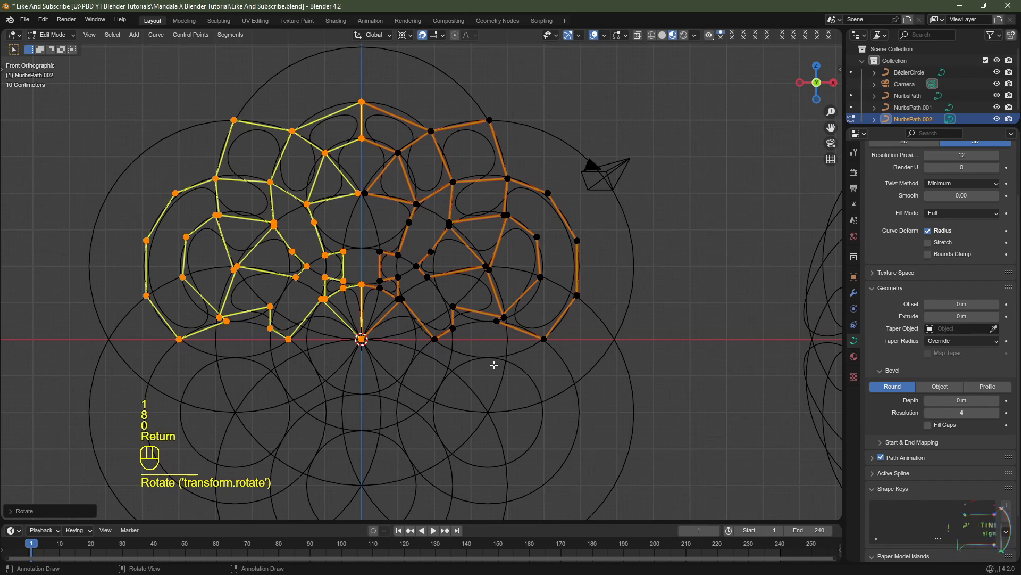
Step: Duplicate both upper quarters of the mandala in place and rotate the copy 180° about the X axis
middle_click_drag(494, 365, 524, 344, "shift")
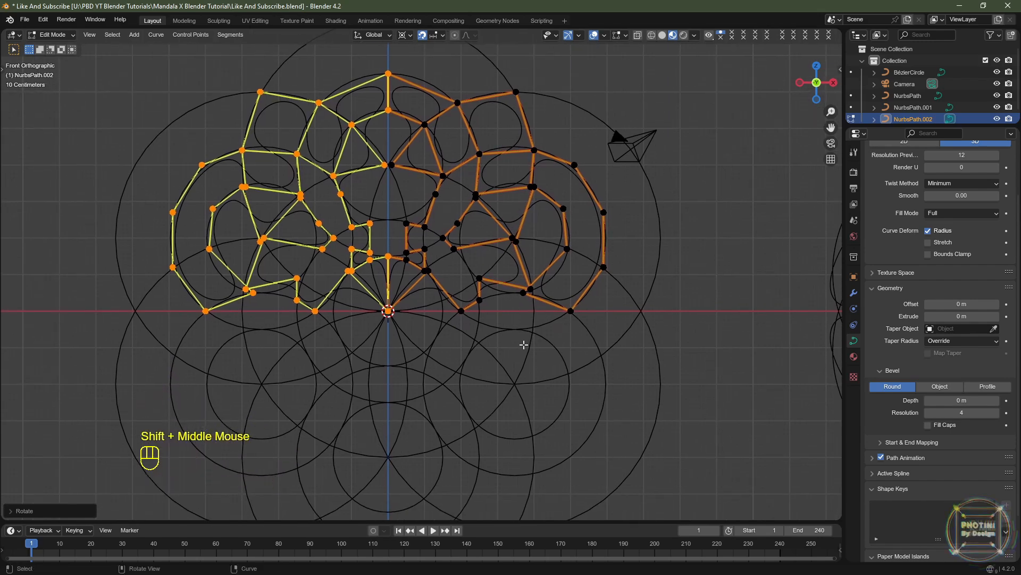
key("a")
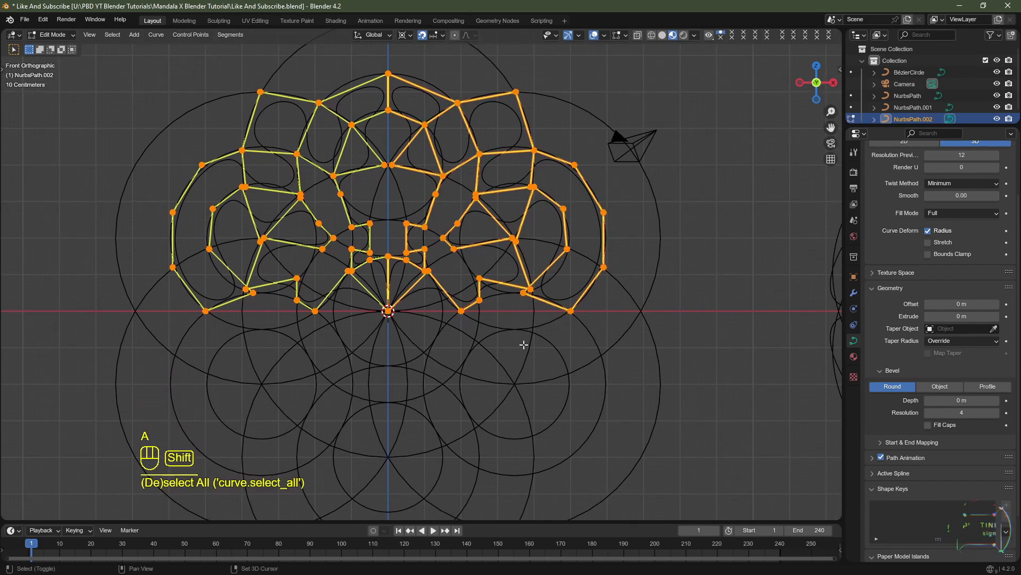
key("shift+d")
right_click(555, 328)
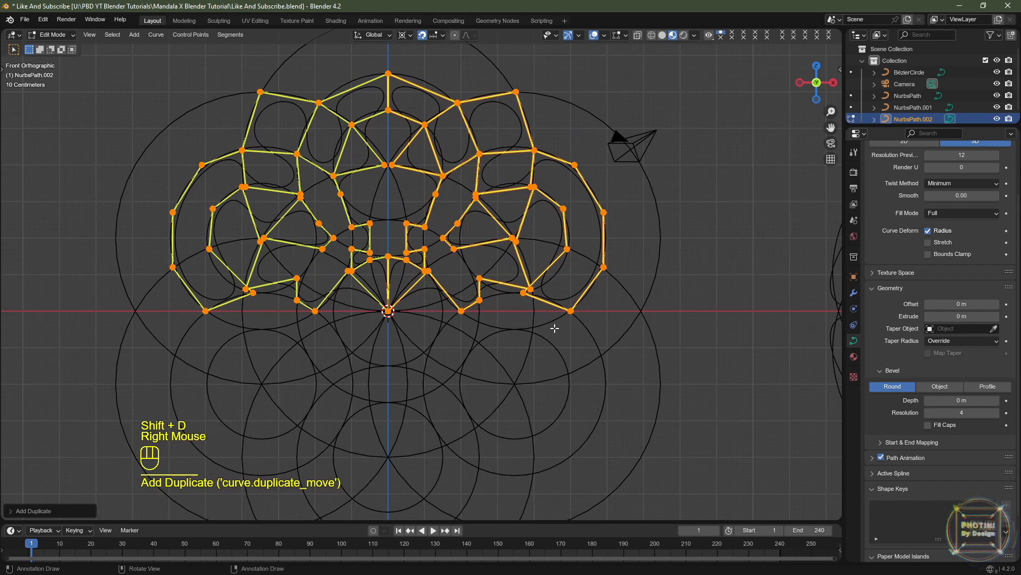
key("r")
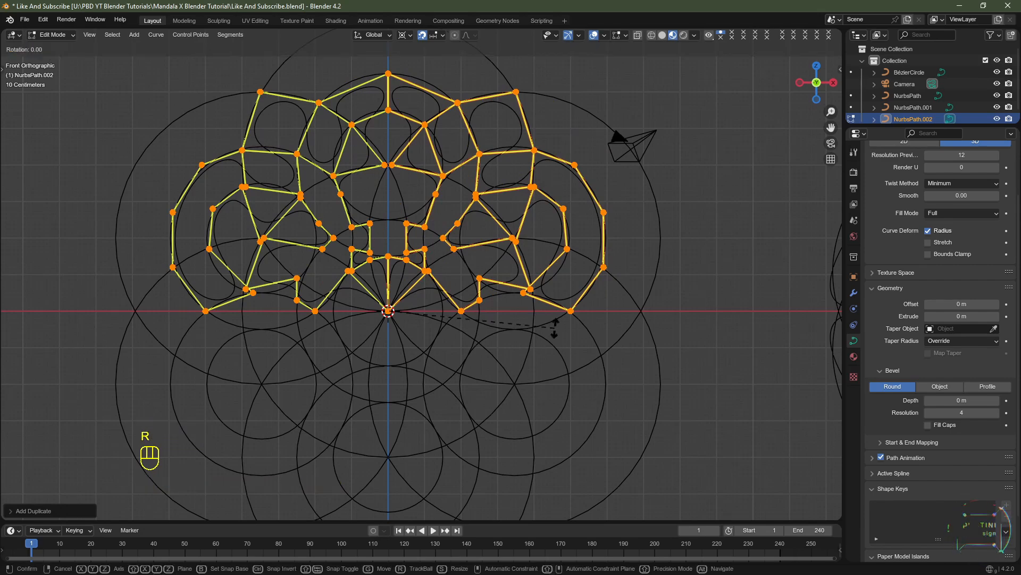
key("x")
key("1")
key("8")
key("0")
key("Return")
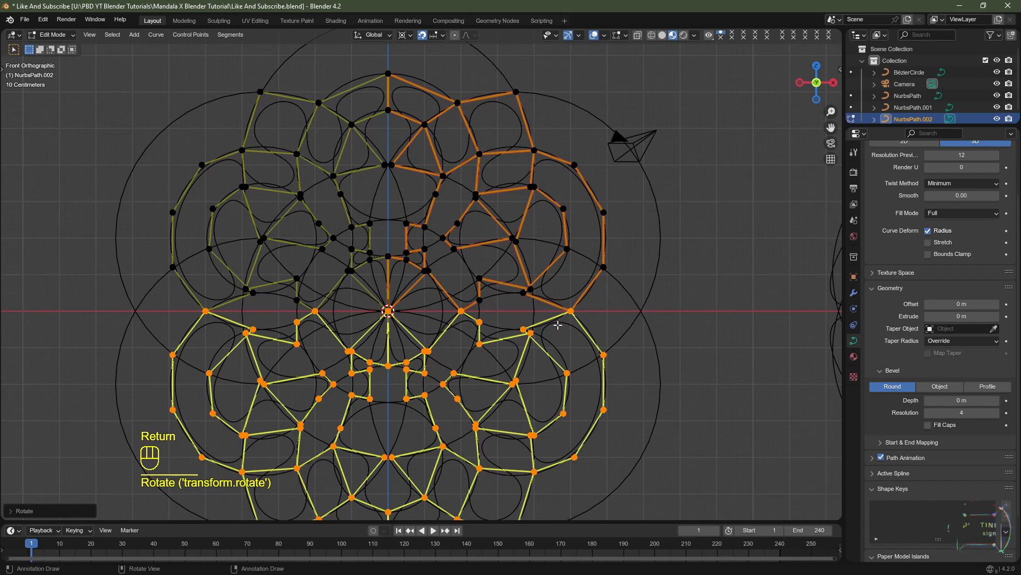
Step: Duplicate the complete four-quarter pattern in place and rotate the copy 90° about the global Y axis
scroll(558, 325, "down", 1)
middle_click_drag(501, 358, 508, 346, "shift")
key("a")
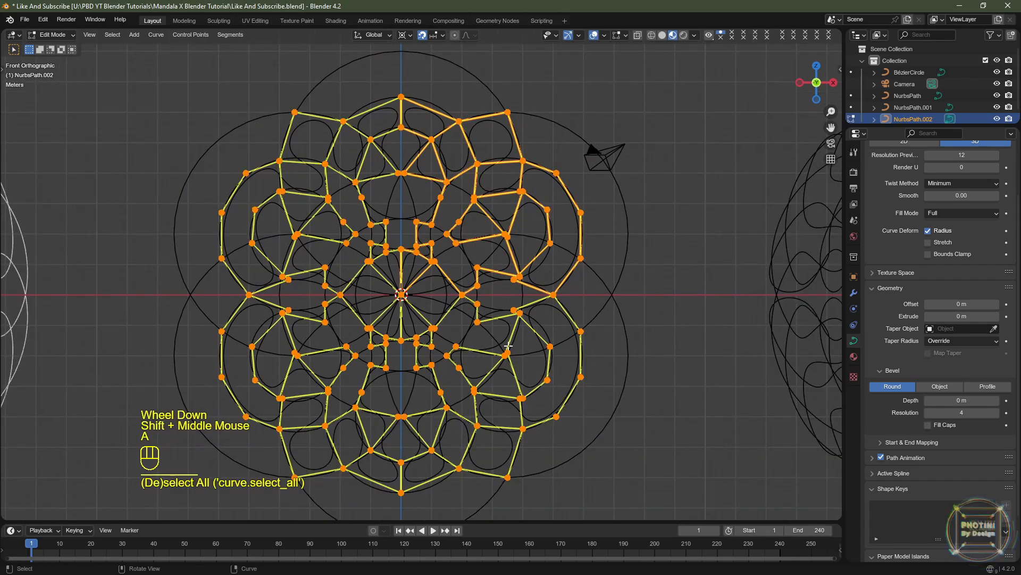
right_click(509, 346)
key("ctrl+z")
key("shift+d")
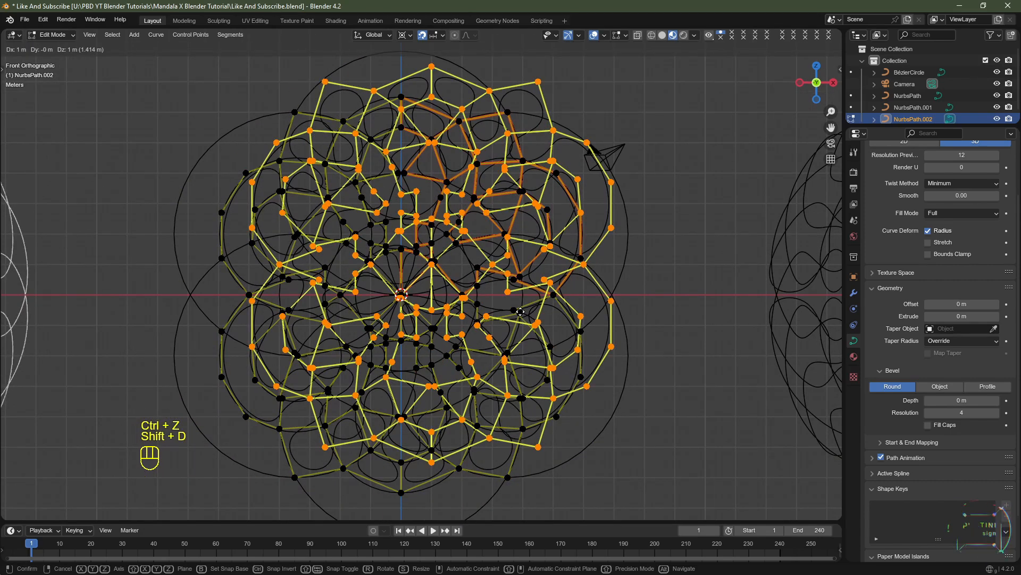
right_click(521, 312)
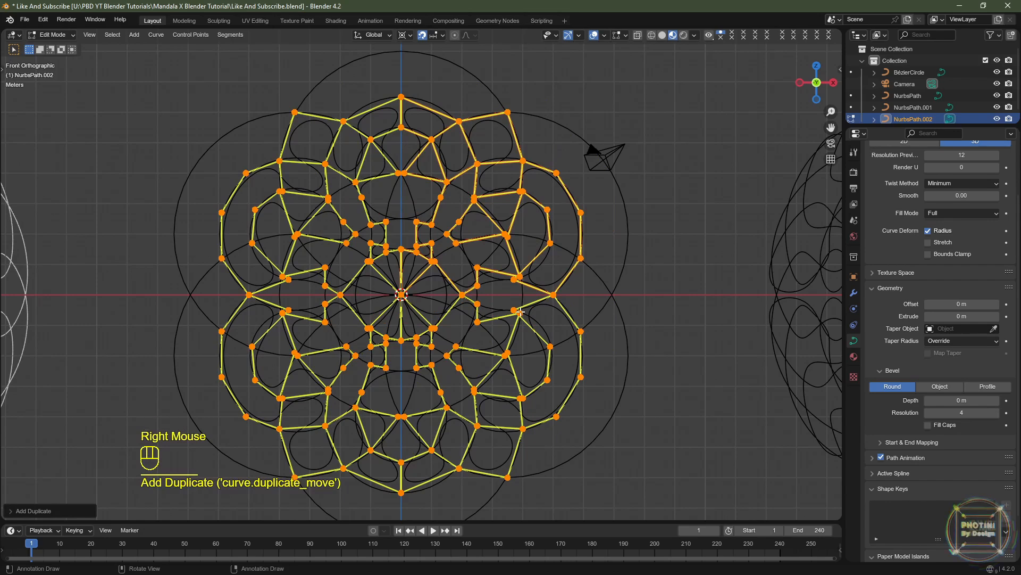
type("ry")
type("90")
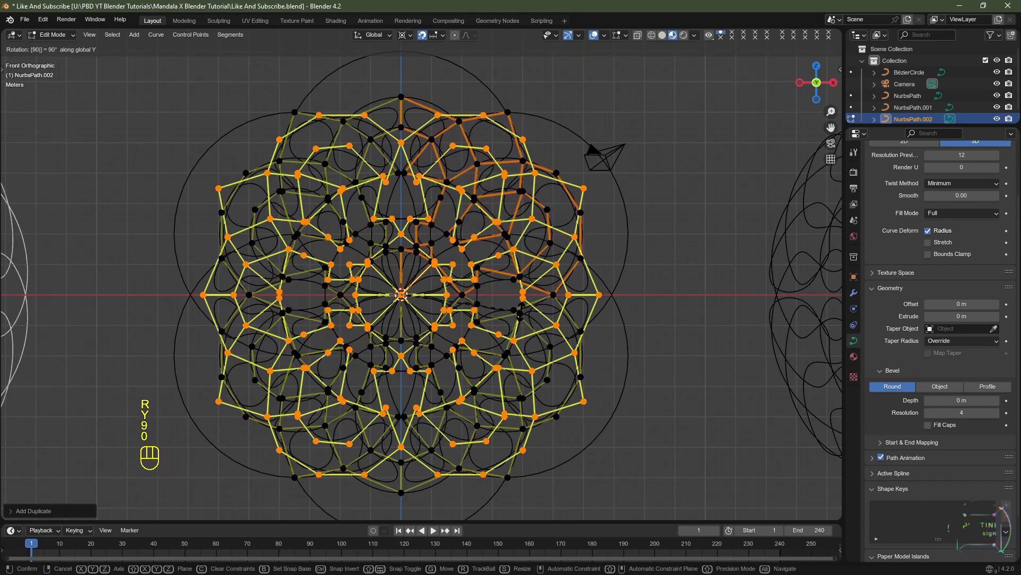
key("Return")
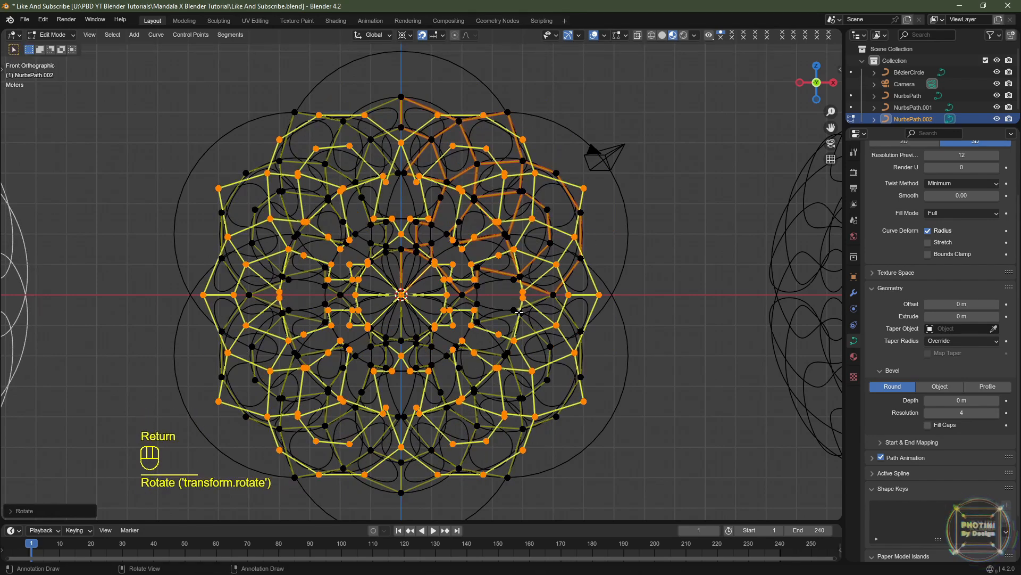
Step: Duplicate all the curves again, rotate the copy 45° about the global Y axis and return to Object Mode
key("a")
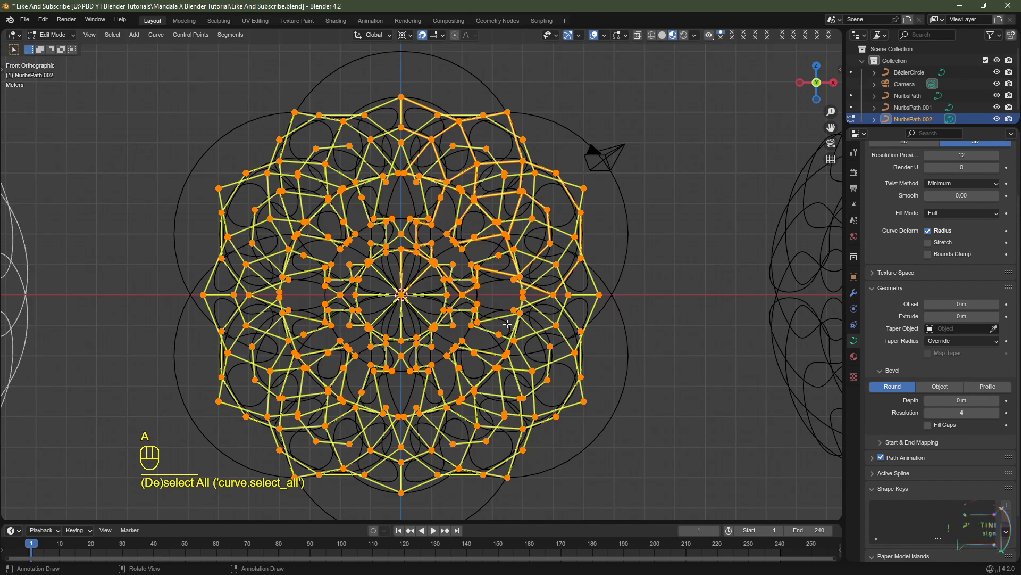
key("shift+d")
type("r")
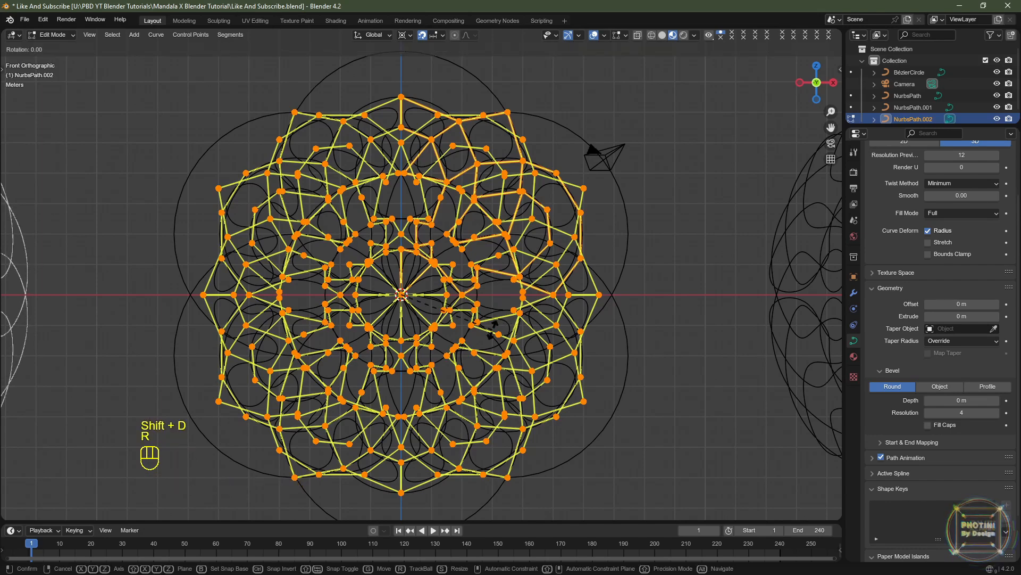
type("y45")
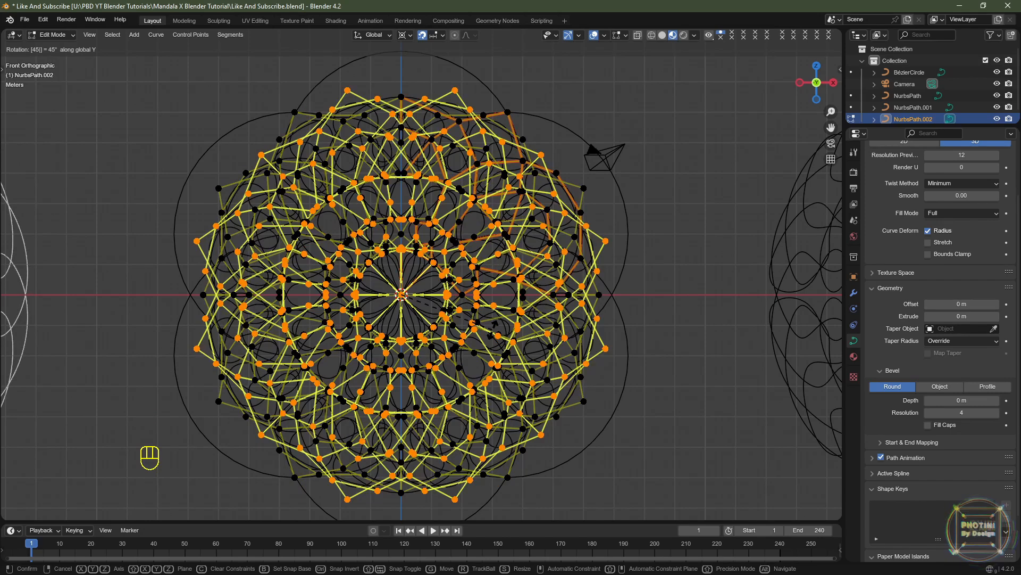
key("Return")
key("Tab")
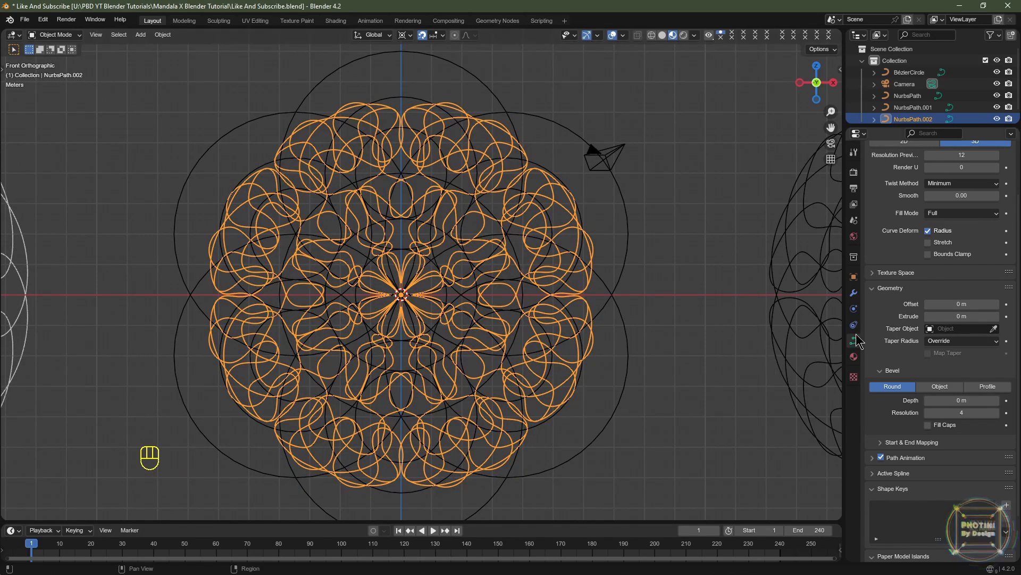
Step: Set the bevel depth of the NurbsPath.002 and NurbsPath.001 mandalas to 0.01 m each
middle_click(997, 401)
left_click(996, 401)
left_click(788, 320)
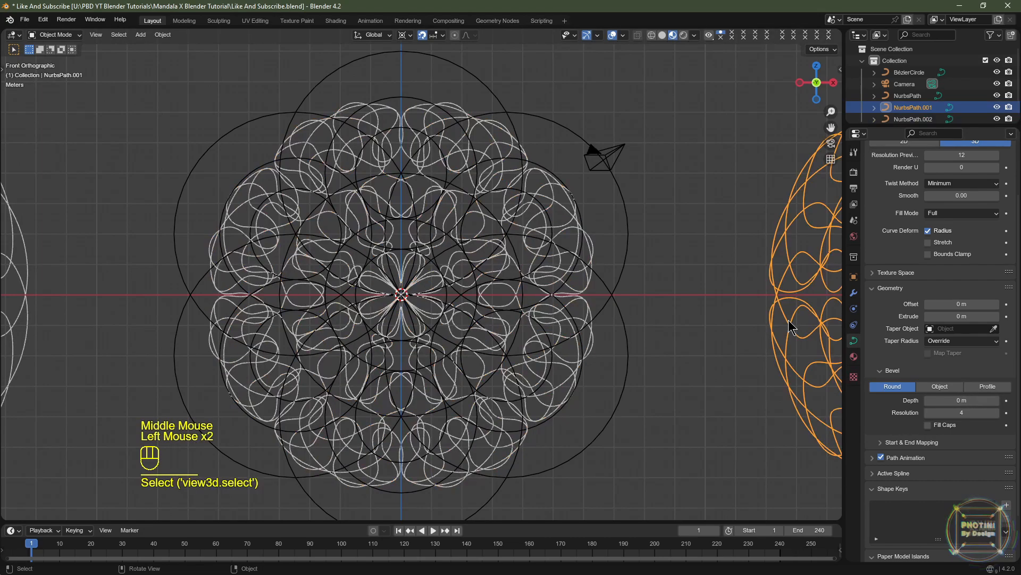
middle_click_drag(788, 320, 735, 366, "shift")
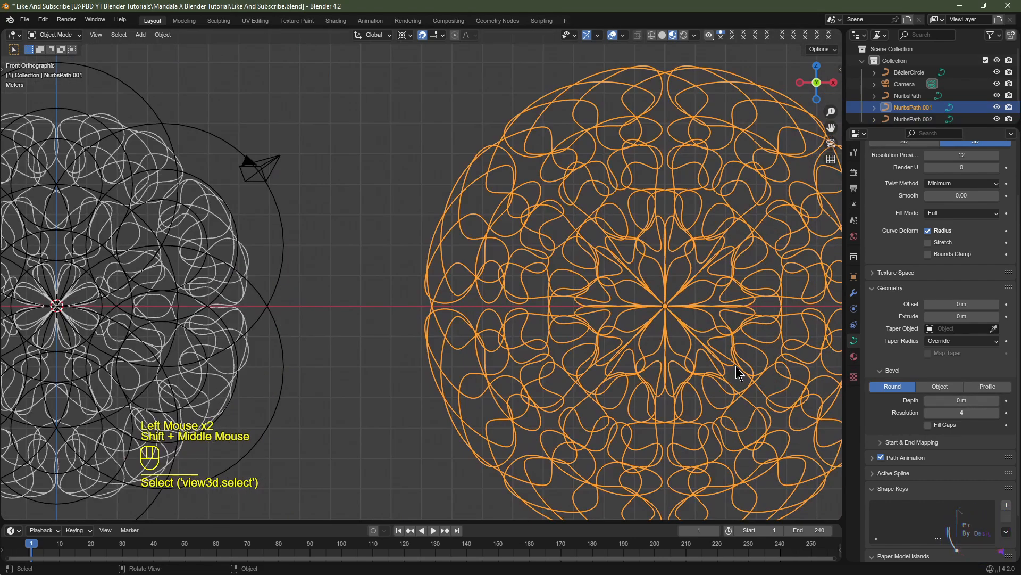
left_click(996, 402)
Step: Rename the BézierCircle object that holds the concentric circles as Curve Guide
scroll(421, 266, "down", 5)
middle_click_drag(320, 237, 390, 234, "shift")
left_click(397, 213)
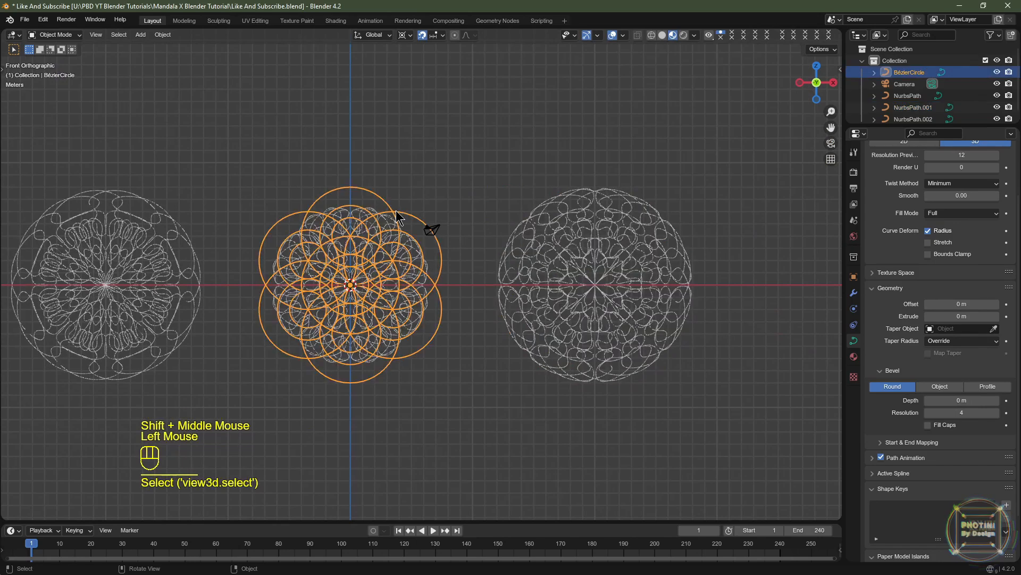
double_click(916, 72)
type("Curve Guide")
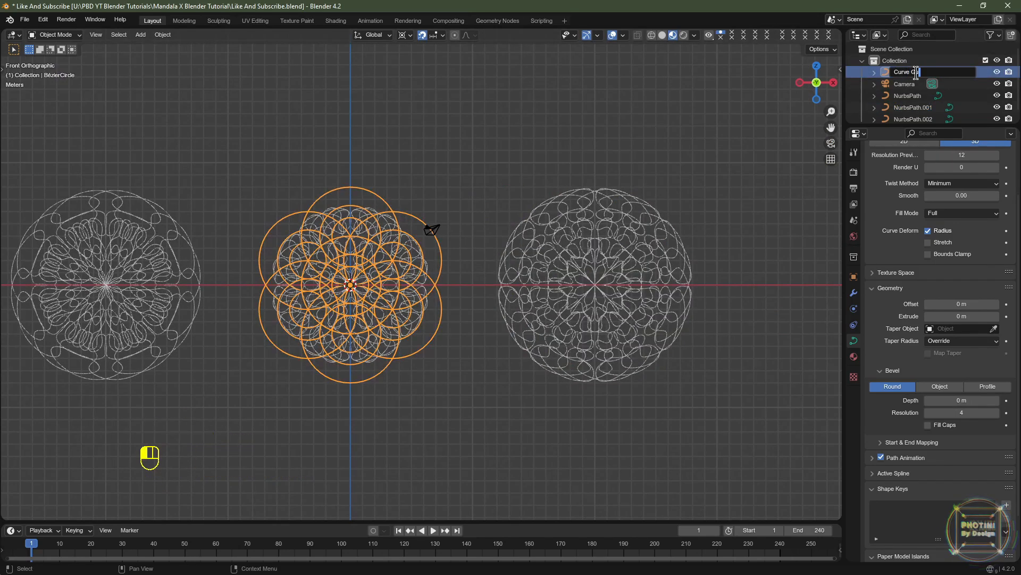
key("Return")
Step: Enlarge the object list and hide Curve Guide from both the viewport and renders
left_click_drag(937, 128, 936, 213)
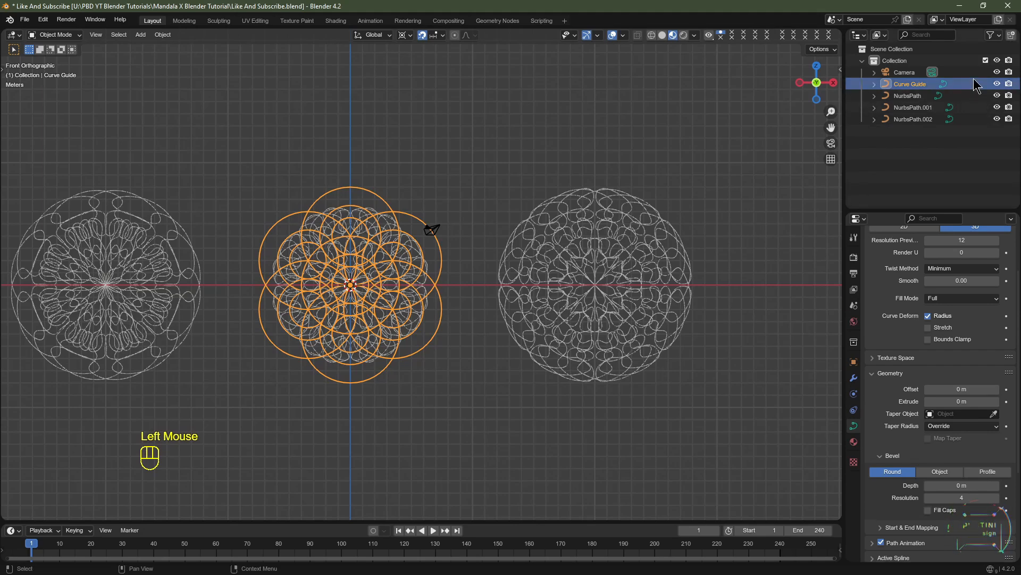
left_click(998, 84)
left_click(110, 280)
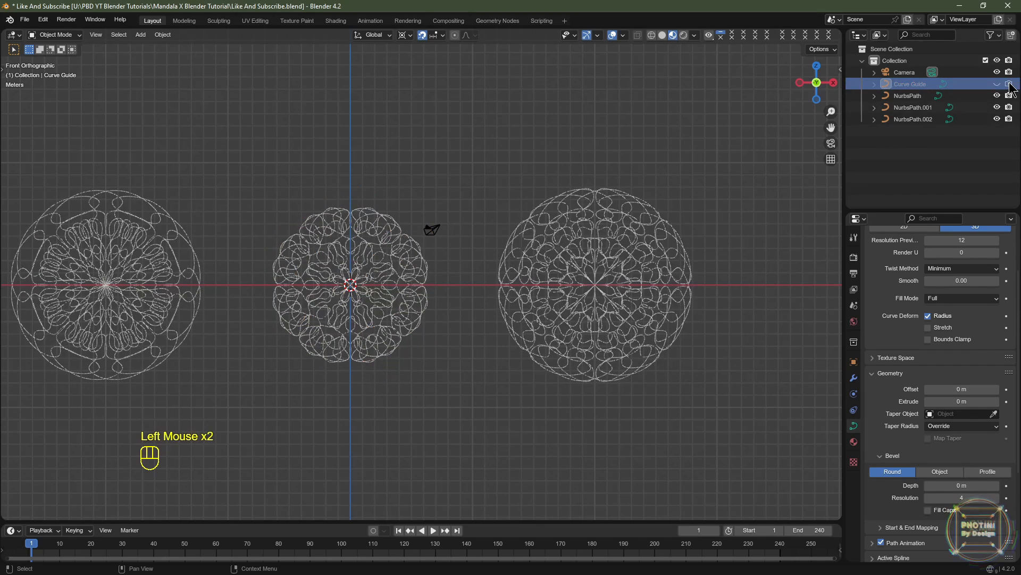
Step: Rename the NurbsPath object, the first mandala, as Mandala.000
double_click(902, 98)
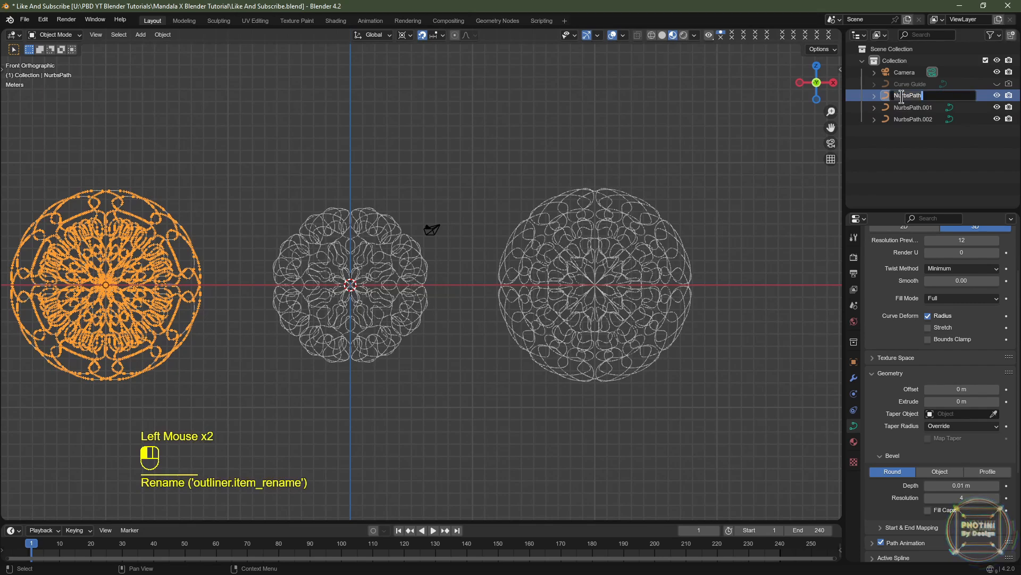
type("Mandala.000")
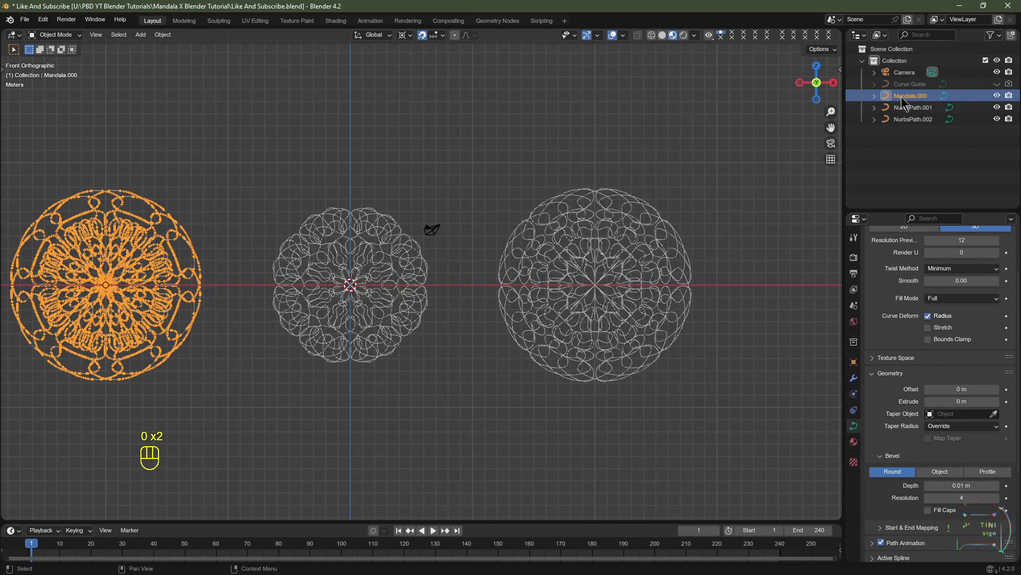
key("Return")
Step: Copy the name Mandala.000 and use it to rename NurbsPath.001 and NurbsPath.002
double_click(903, 97)
key("ctrl+c")
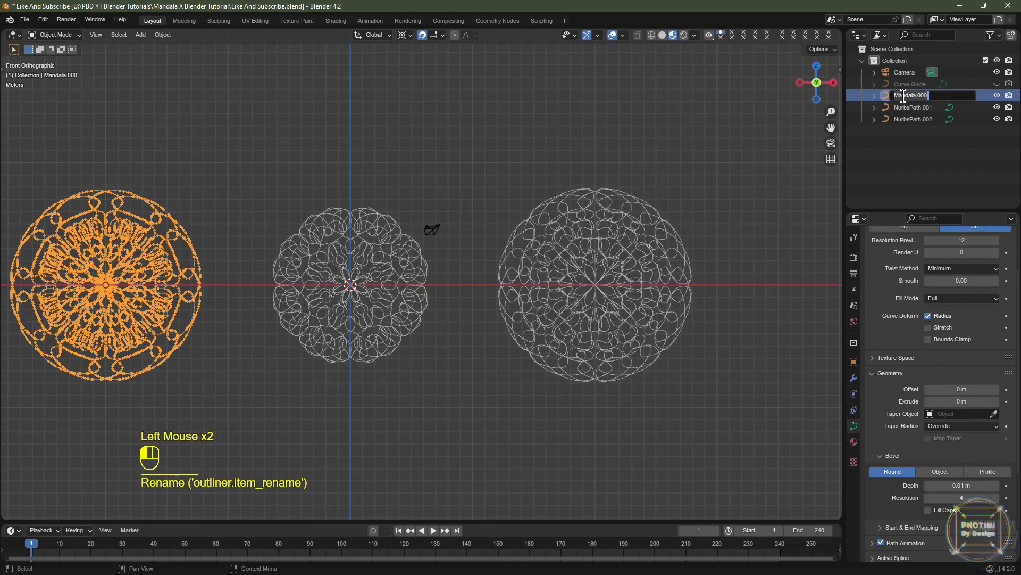
key("ctrl")
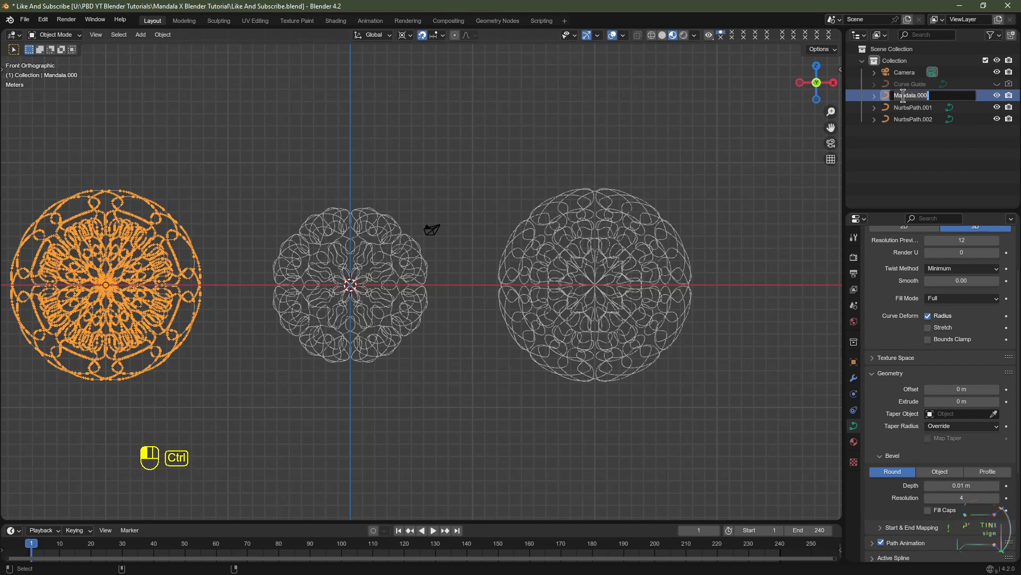
left_click(915, 107, "ctrl")
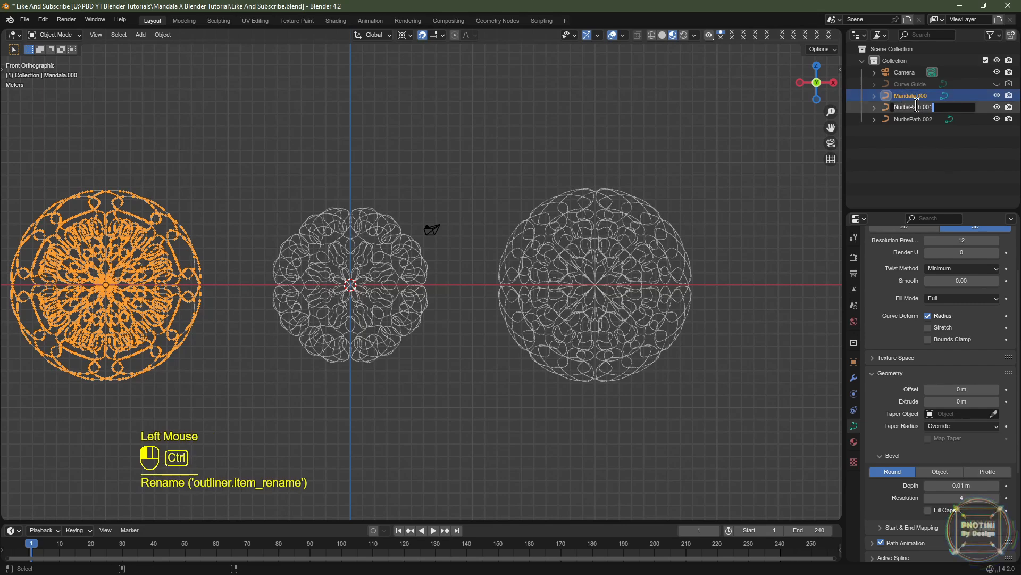
key("ctrl+v")
key("Return")
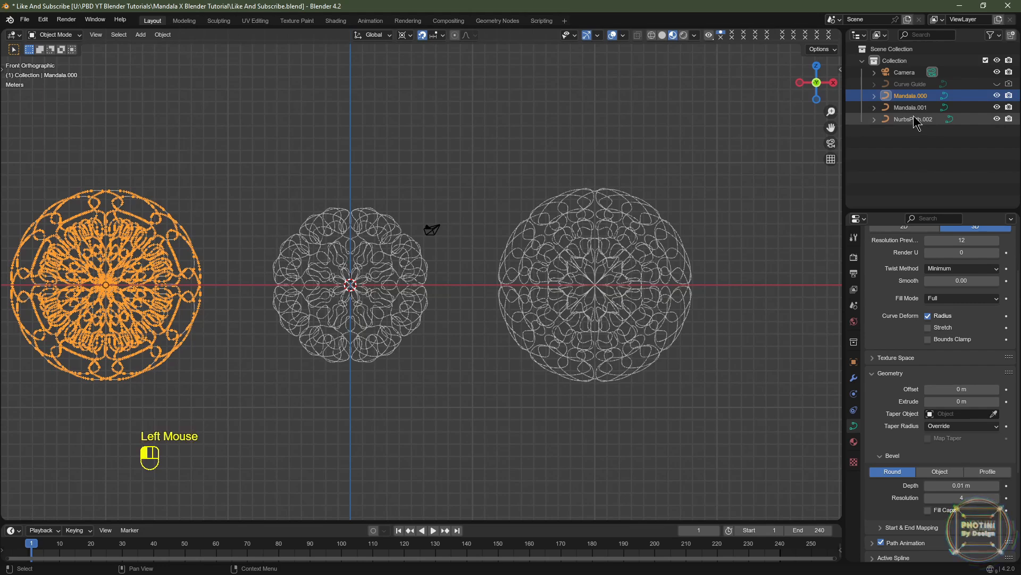
double_click(915, 120)
key("ctrl+v")
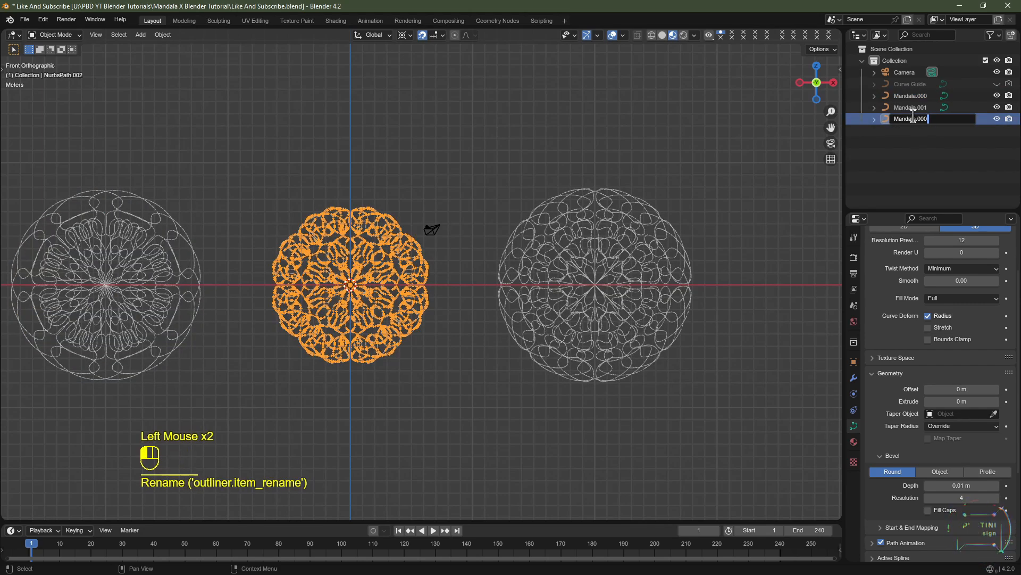
key("Return")
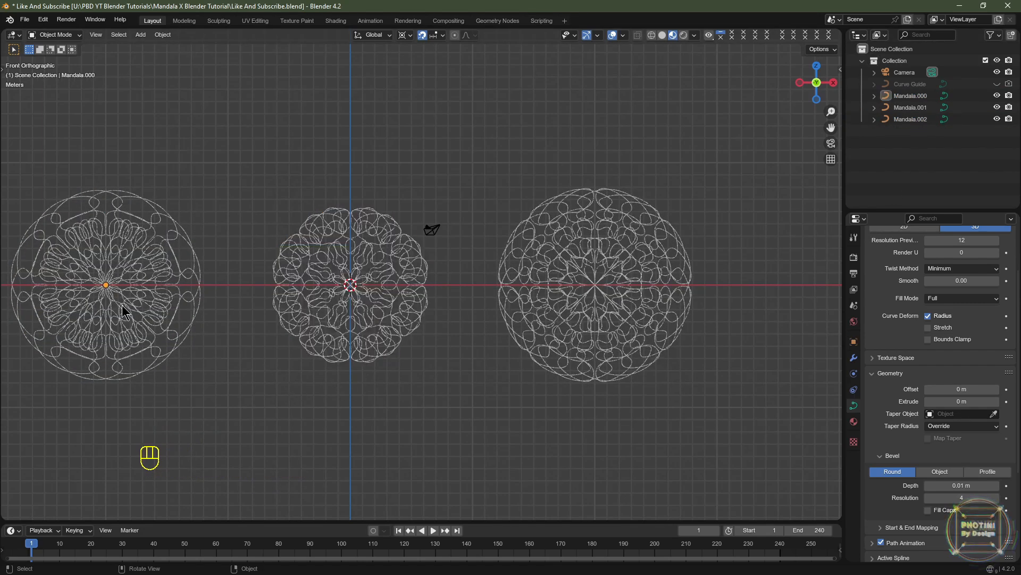
Step: Create a collection named Like And Subscribe and send Mandala.000, Mandala.001 and Mandala.002 to it
left_click(159, 325)
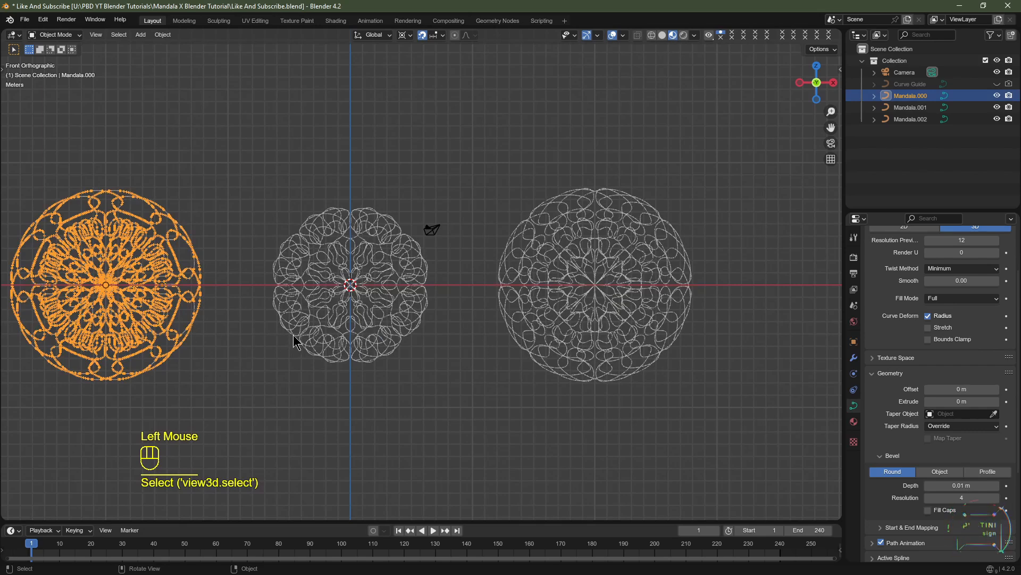
left_click(353, 320, "shift")
left_click(596, 324, "shift")
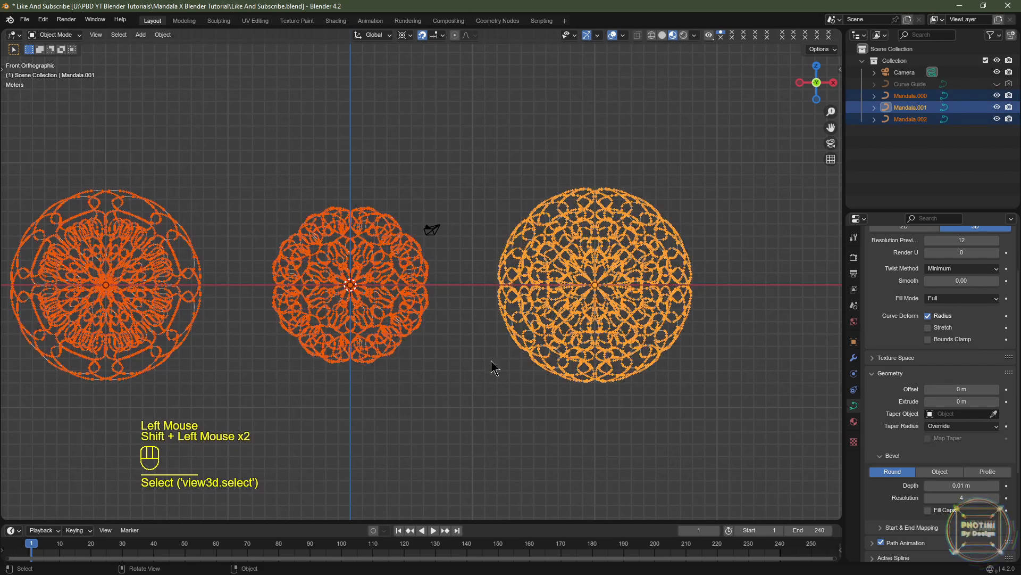
key("m")
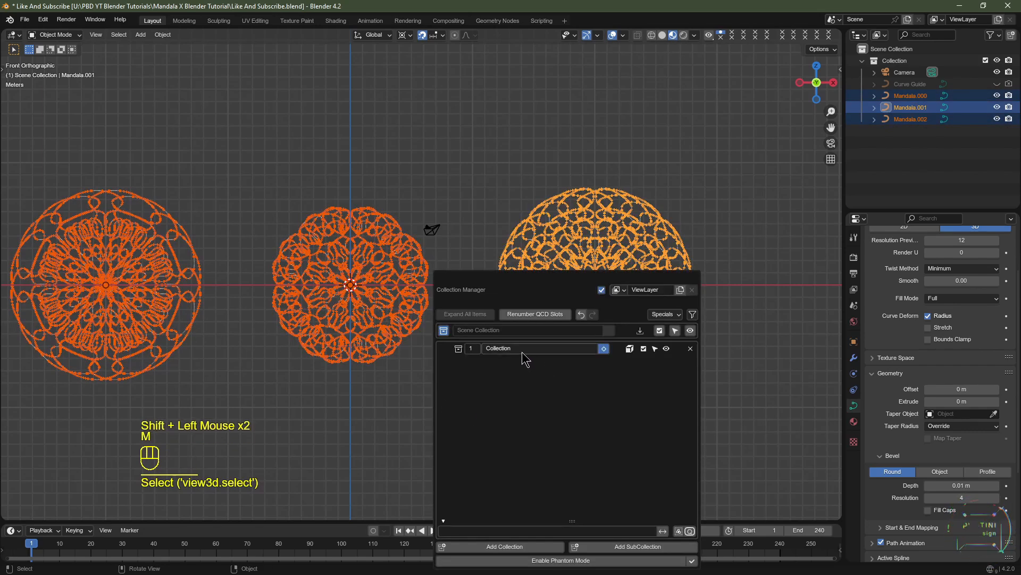
left_click(499, 547)
double_click(535, 361)
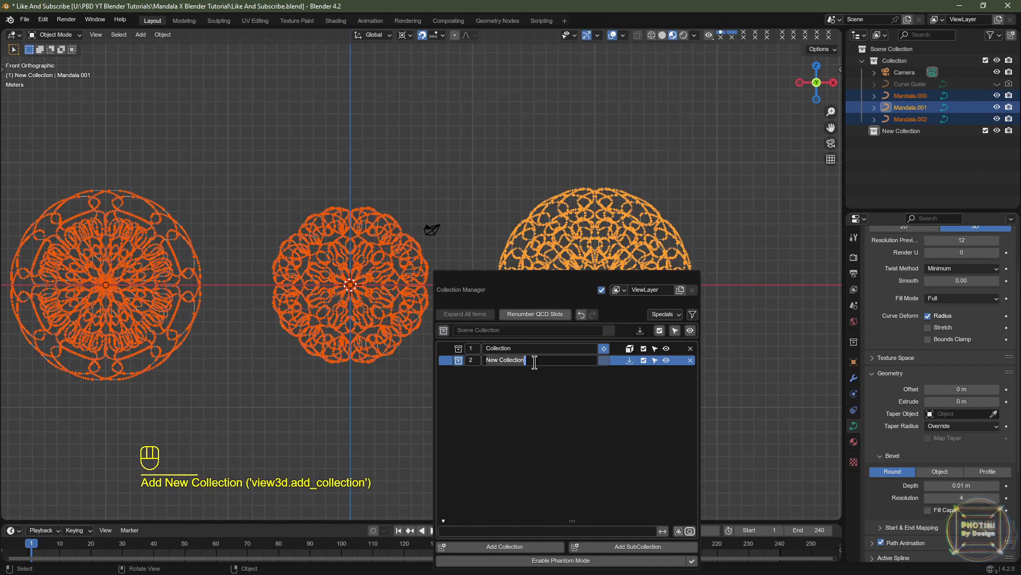
type("Like And Subscribe")
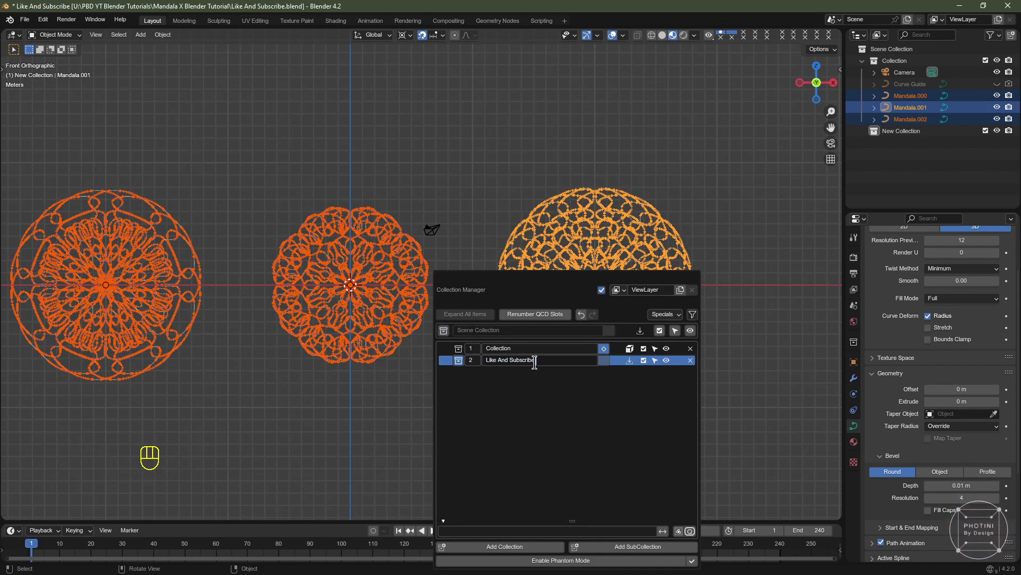
key("Return")
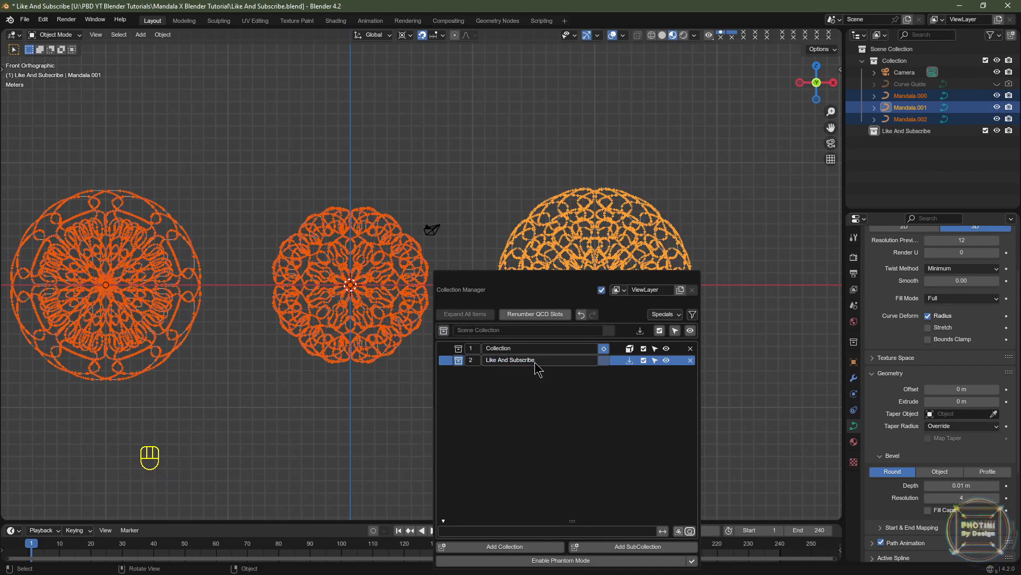
left_click(630, 361)
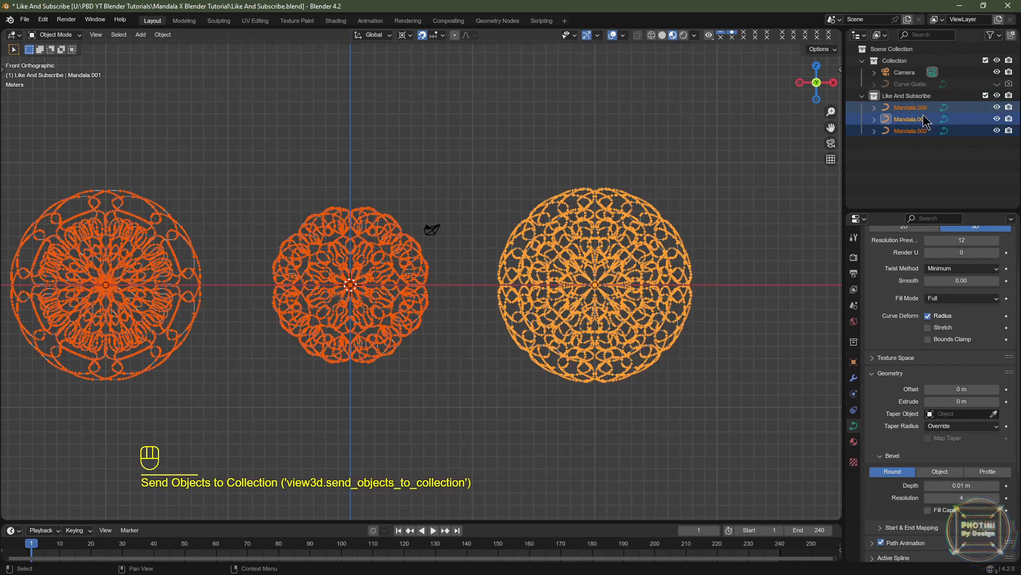
Step: Scale Mandala.002 up to roughly the size of its two neighbours and apply the transform
left_click(357, 262)
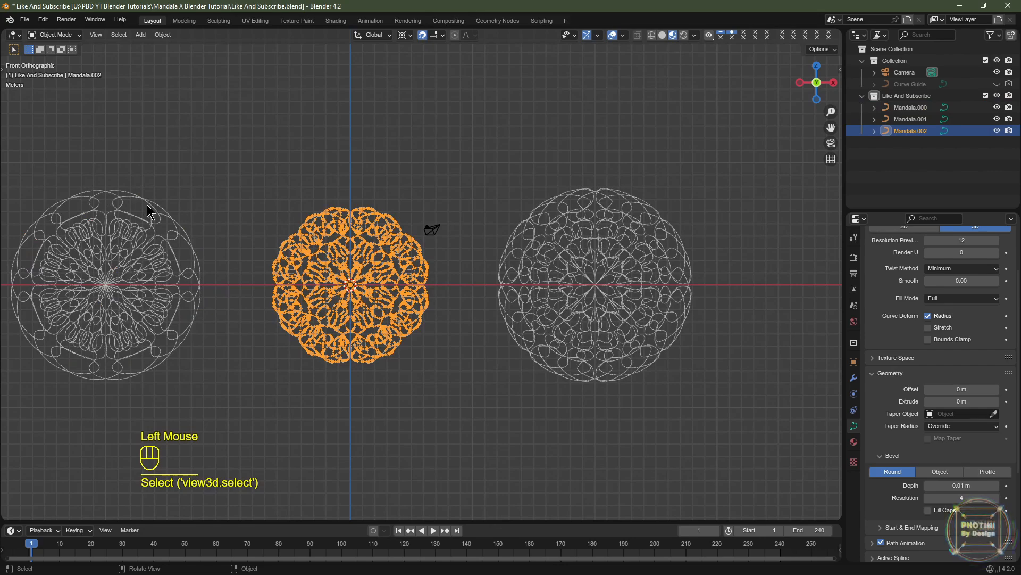
key("s")
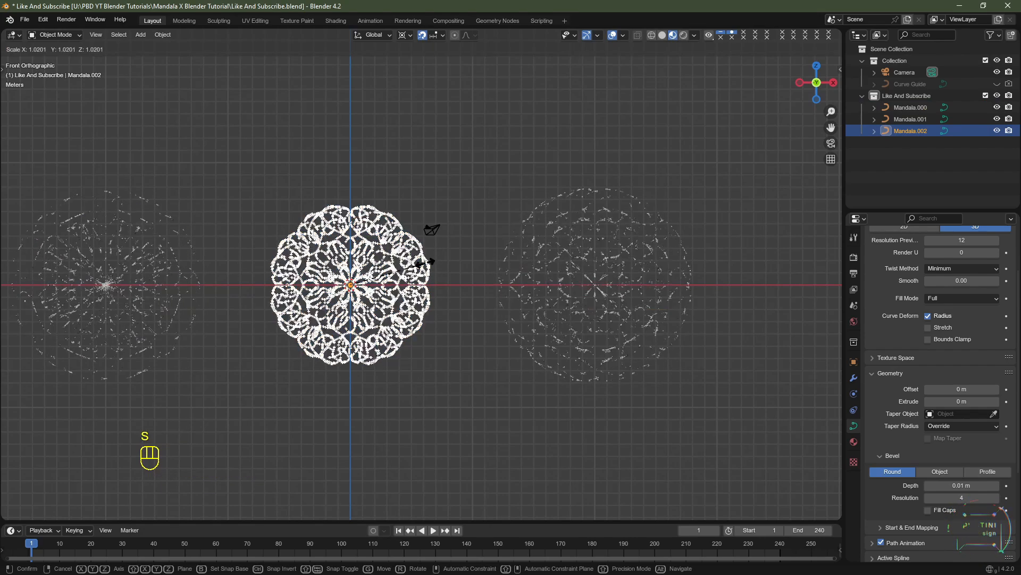
left_click(443, 275, "ctrl")
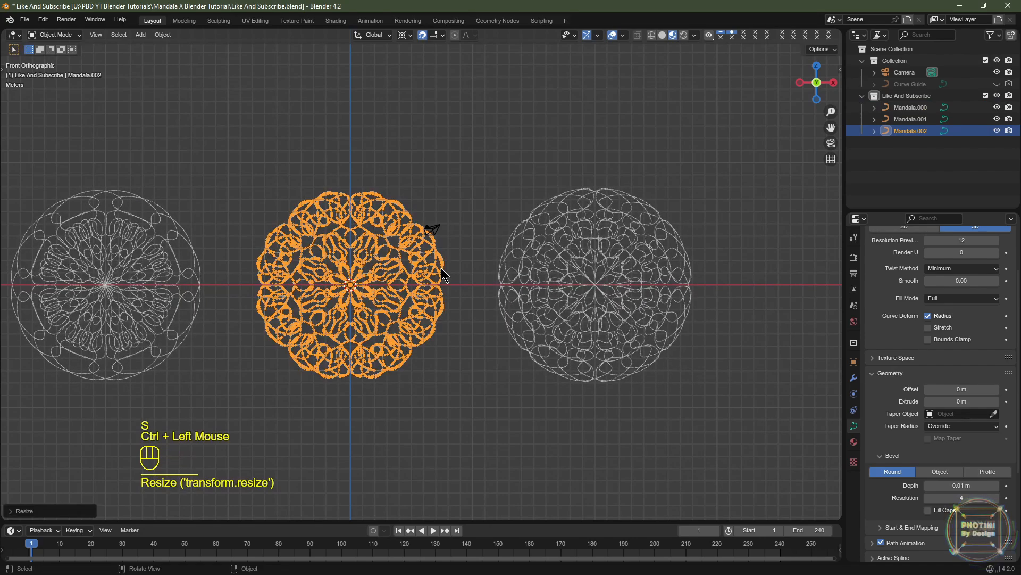
key("ctrl+a")
left_click(500, 237)
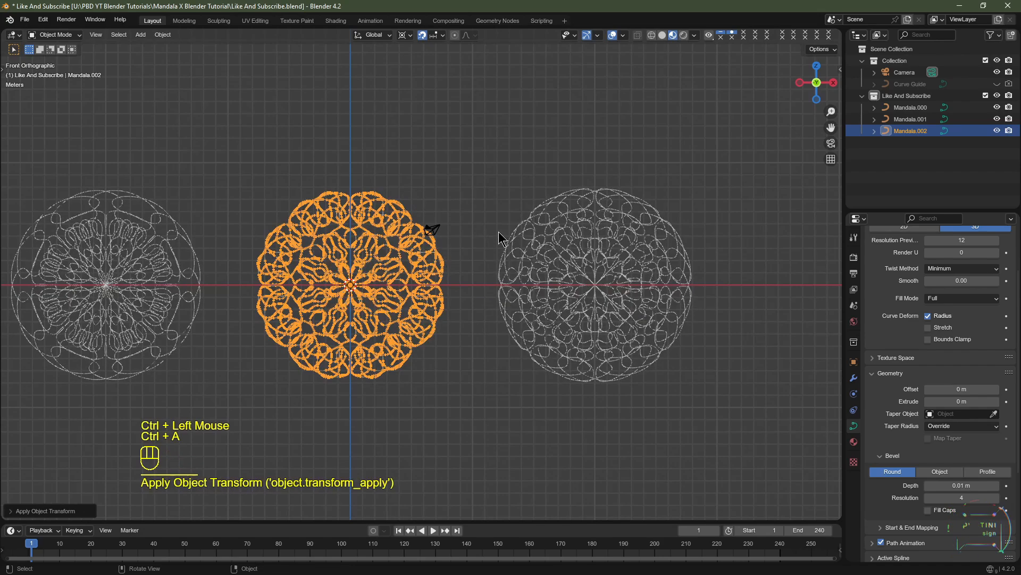
Step: Move Mandala.000 20 m along X and Mandala.001 back along X so that both are centred on Mandala.002 at the world origin
left_click(142, 283)
key("g")
key("x")
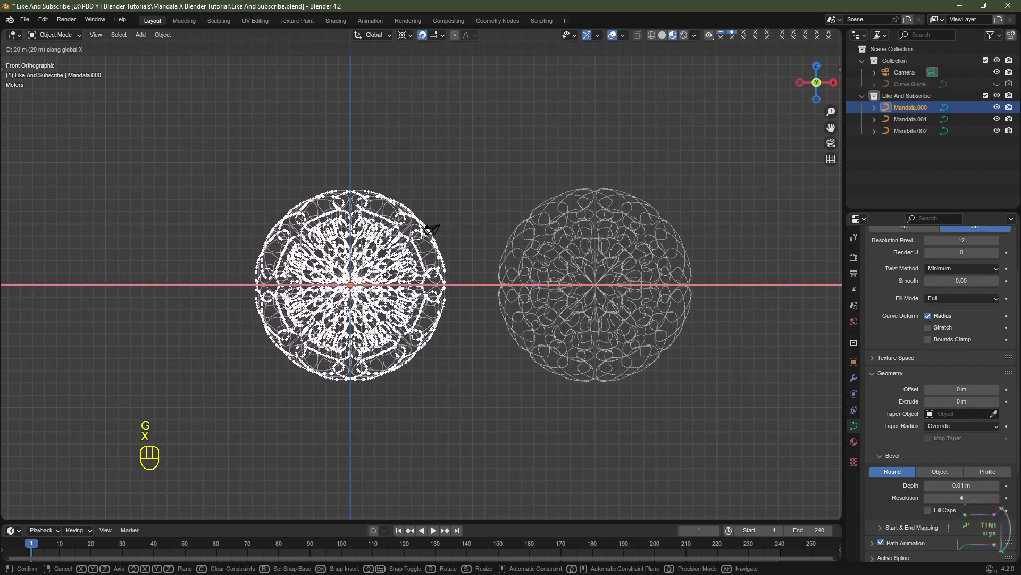
left_click(387, 274)
left_click(617, 275)
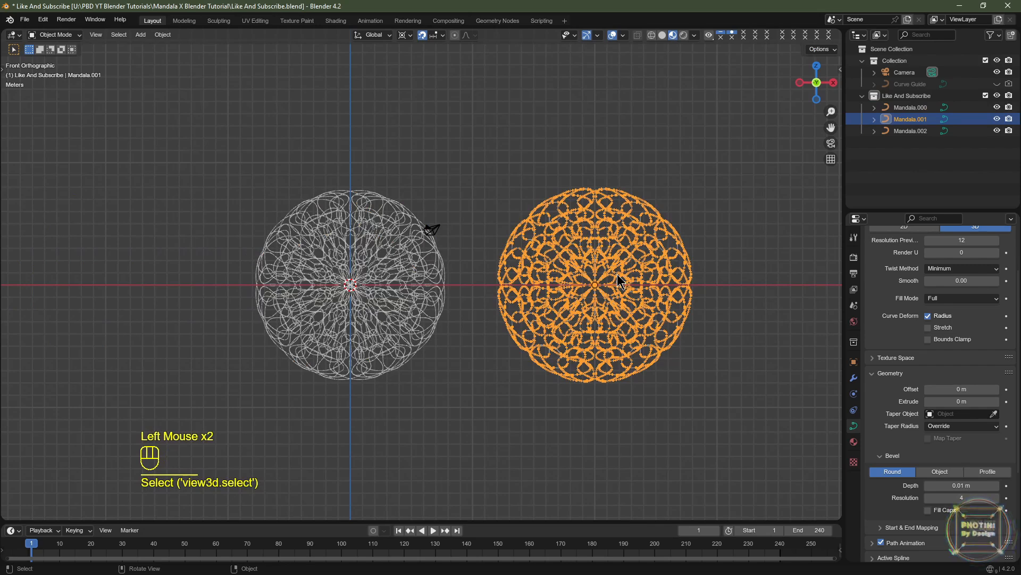
key("g")
key("x")
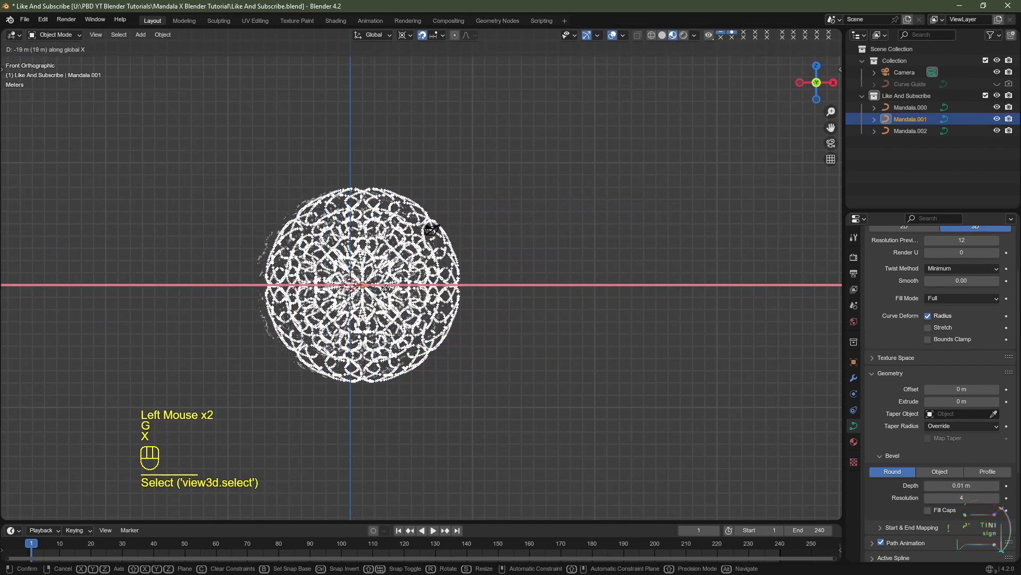
left_click(375, 289)
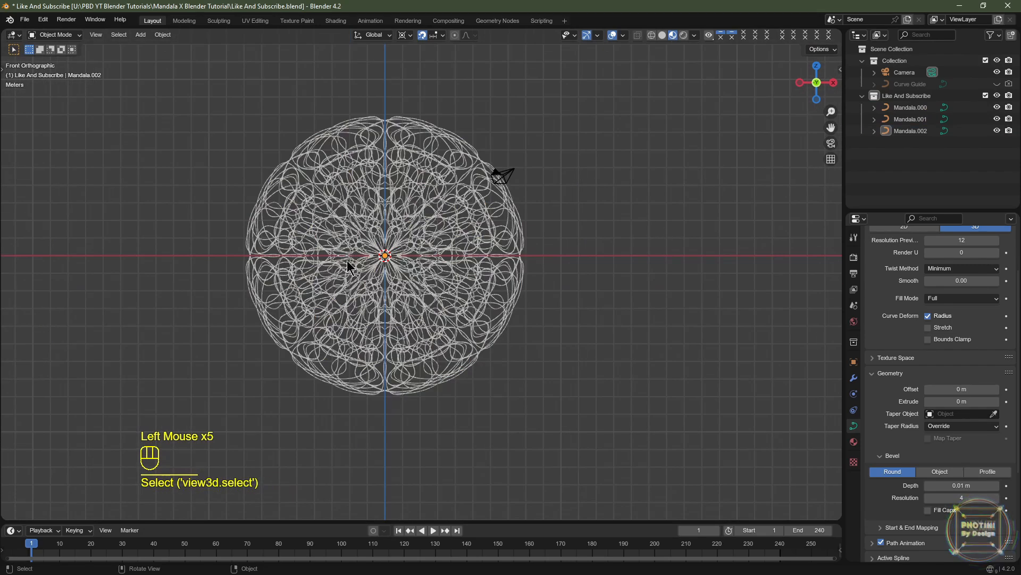
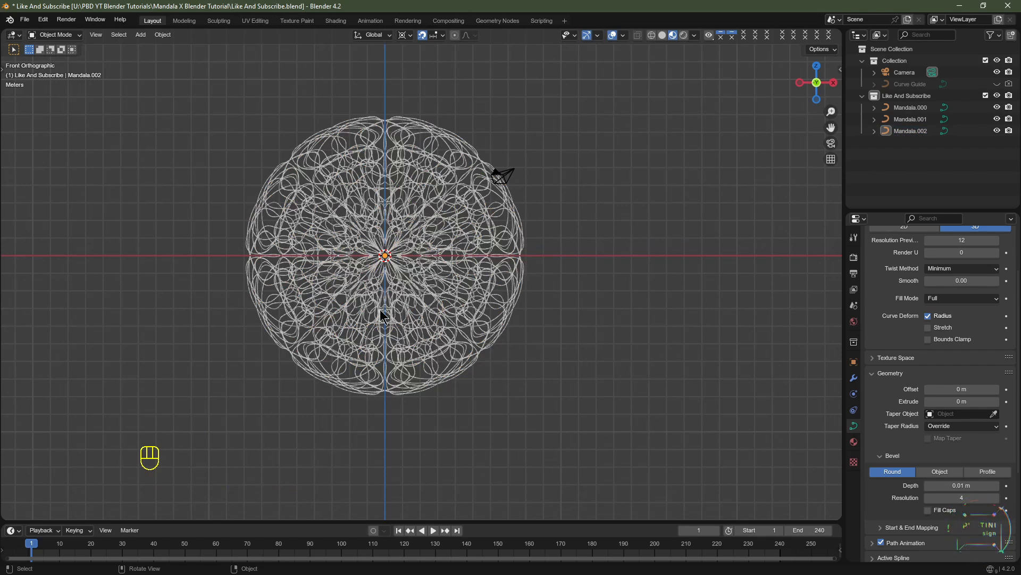
Step: Hide Mandala.002 and Mandala.001 in the viewport and select Mandala.000
left_click(998, 130)
left_click(997, 119)
left_click(455, 286)
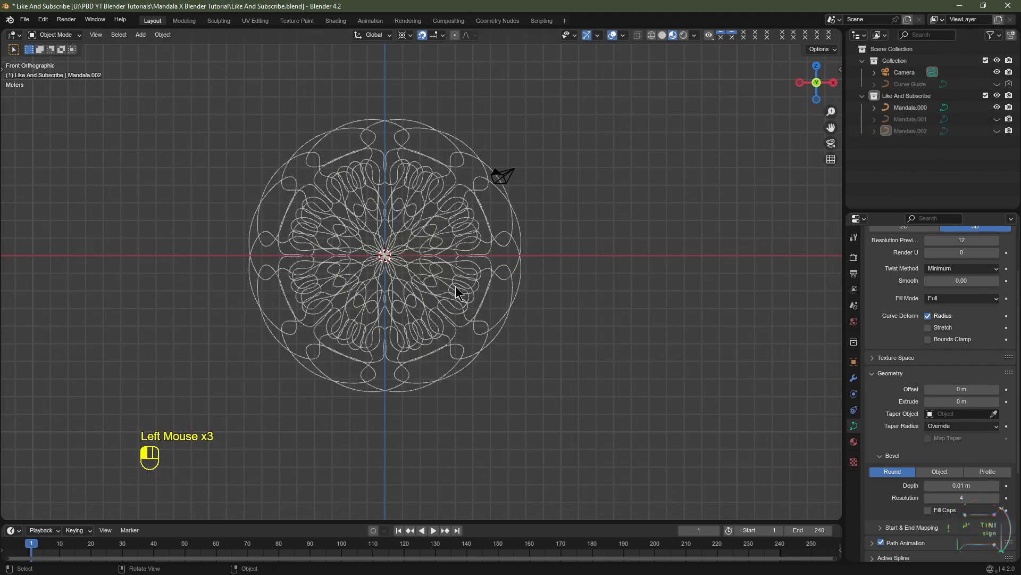
Step: Expand the Start & End Mapping settings of Mandala.000's bevel
scroll(936, 372, "up", 2)
scroll(878, 441, "down", 4)
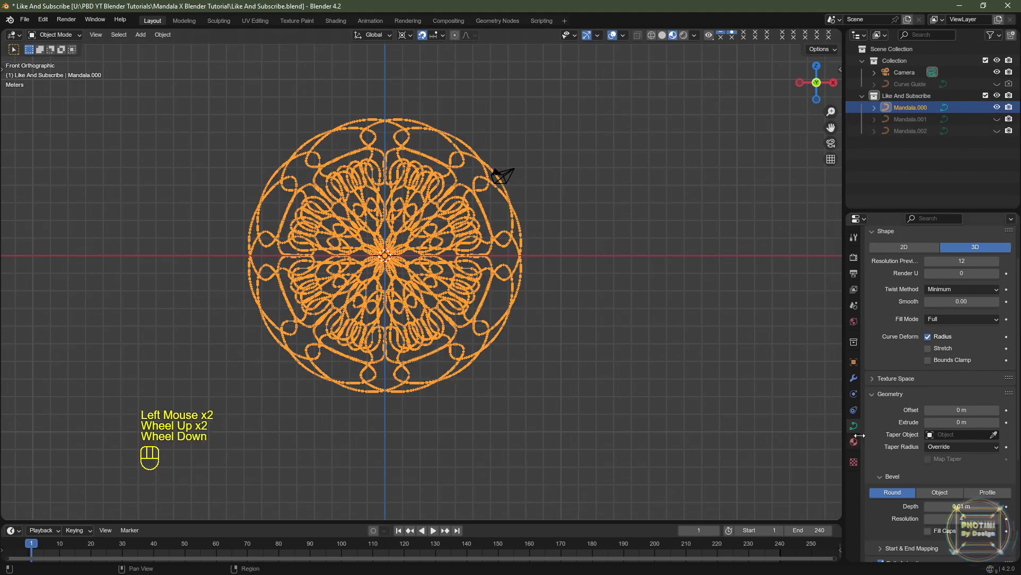
left_click(887, 466)
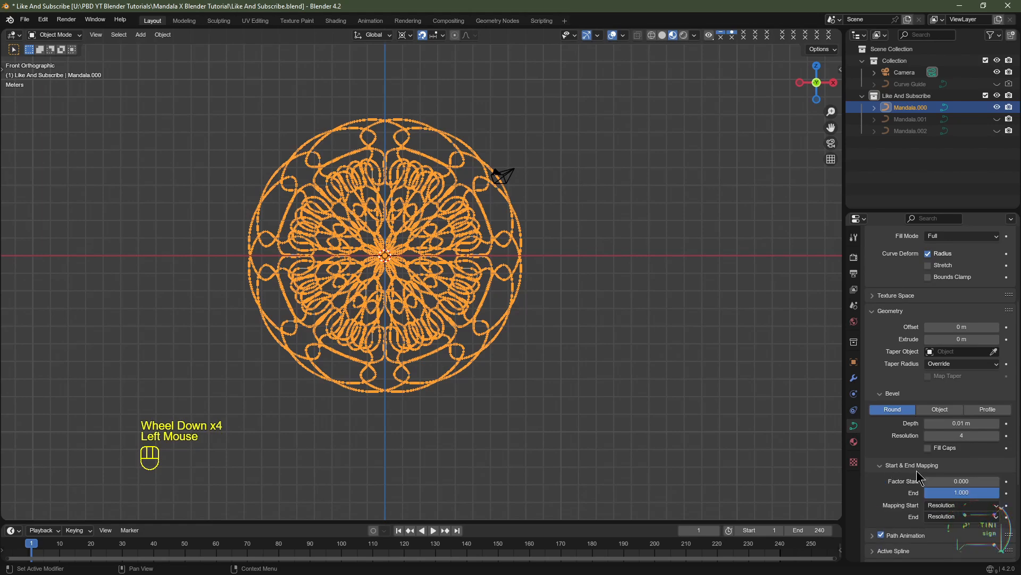
scroll(931, 463, "down", 1)
mouse_move(965, 451)
left_mouse_down()
mouse_move(904, 451)
mouse_move(984, 451)
left_mouse_up()
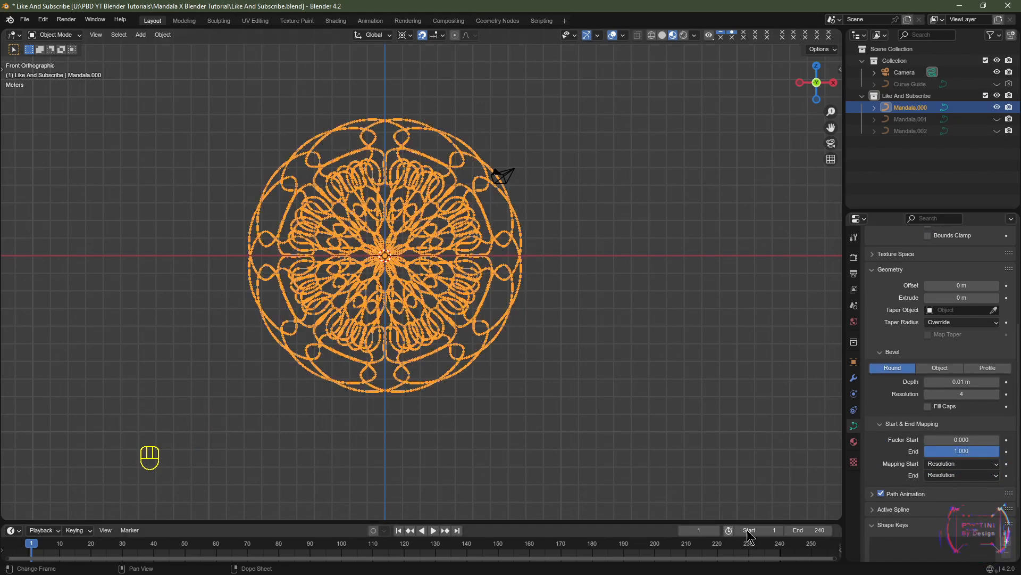
Step: Split the 3D viewport into two side-by-side areas and turn one of them into a Graph Editor
left_click(816, 530)
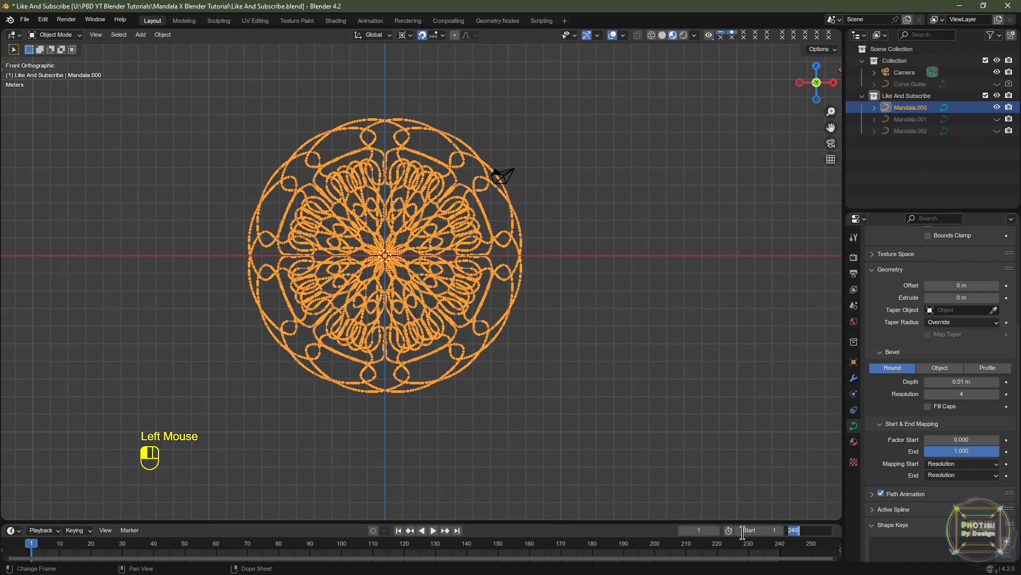
left_click(624, 535)
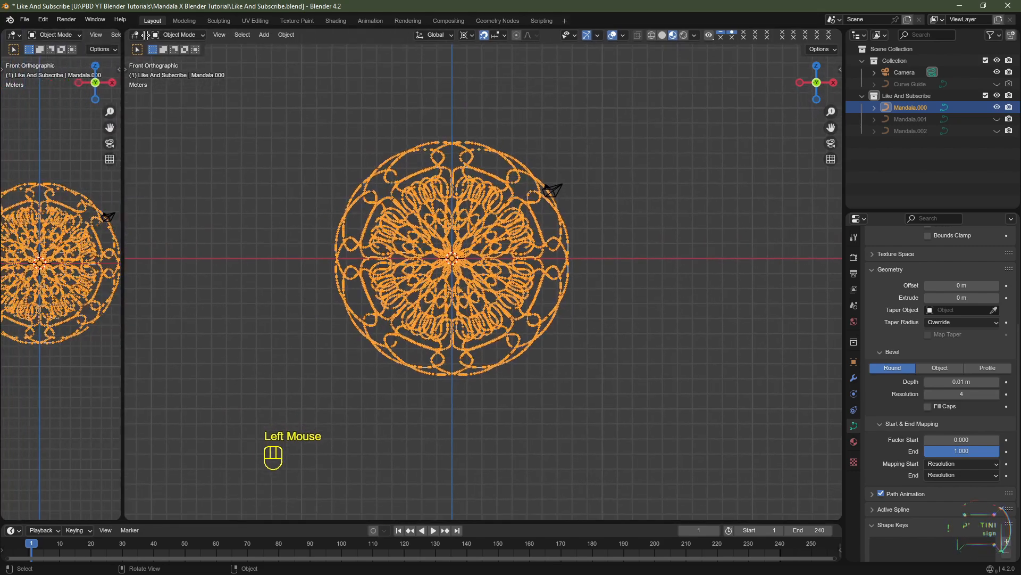
left_click(14, 35)
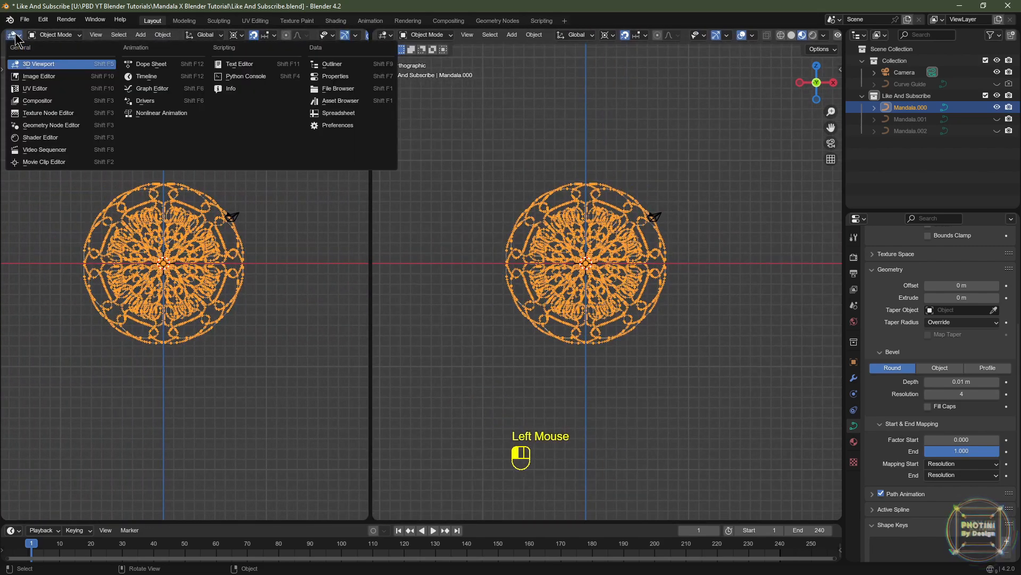
left_click(152, 89)
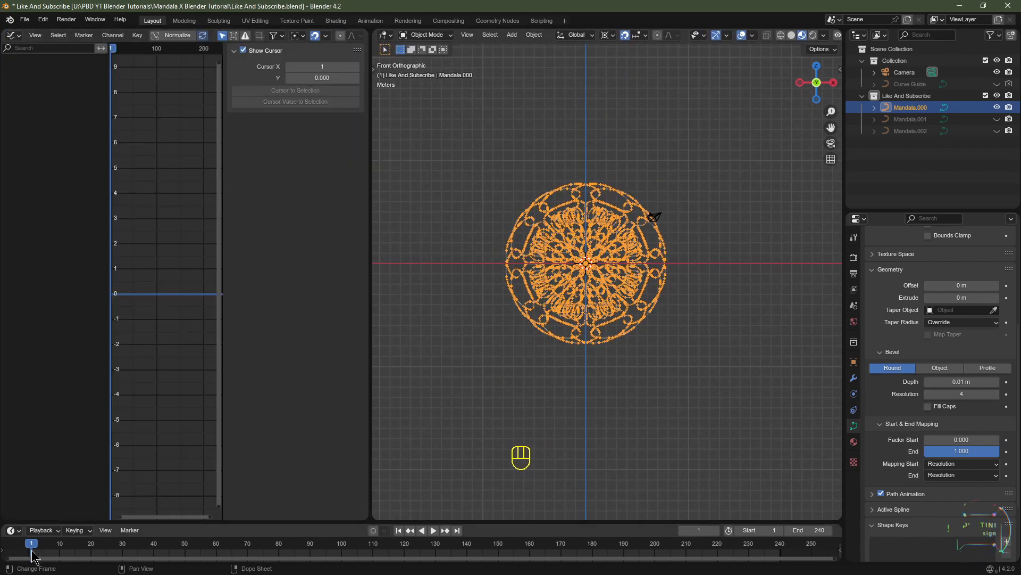
Step: At frame 1, set the bevel mapping's Factor Start and End to 0.5 and keyframe both values
left_click(399, 532)
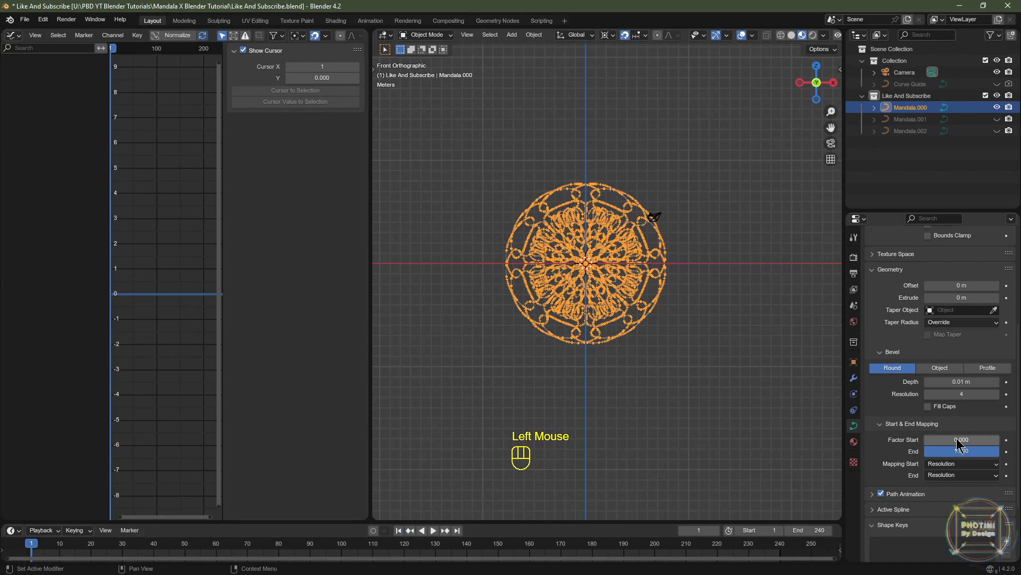
left_click_drag(959, 444, 956, 439)
type("0.5")
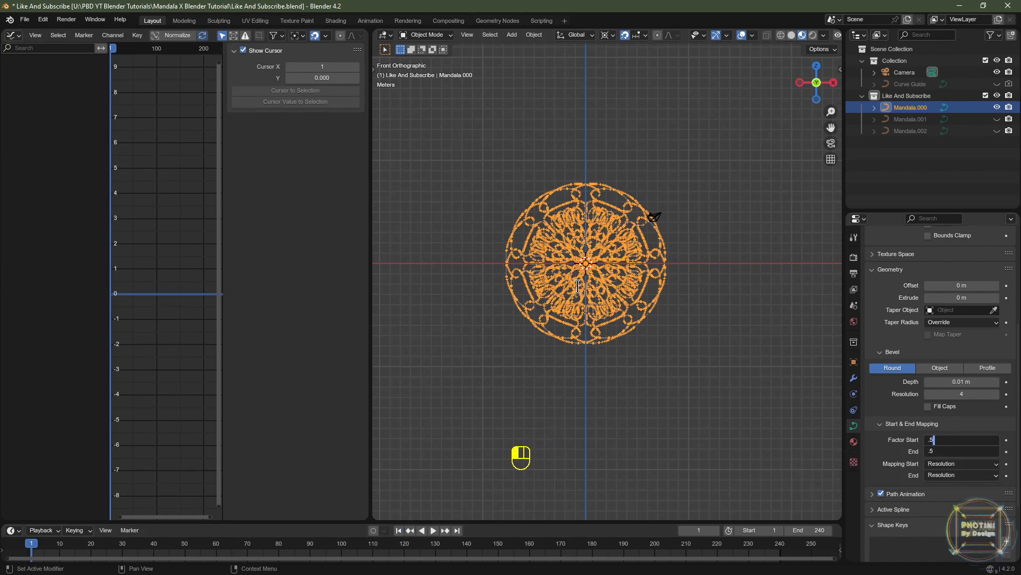
key("Return")
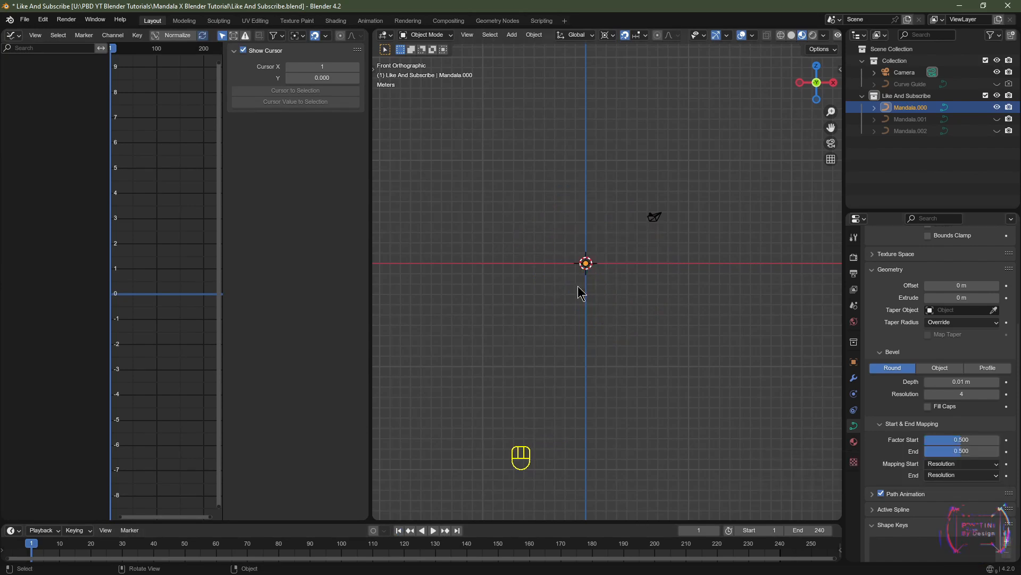
left_click(1005, 441)
left_click(1005, 451)
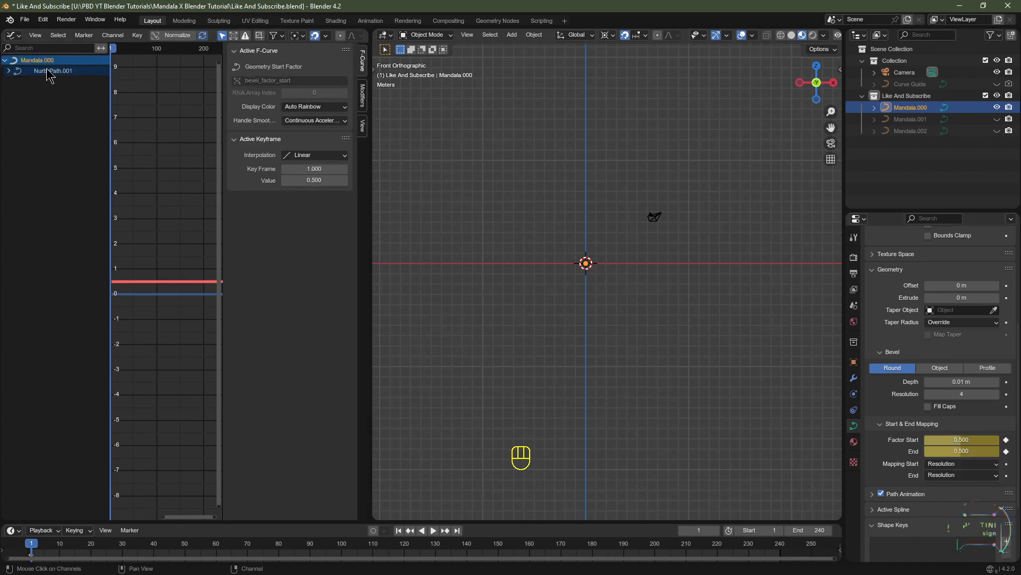
Step: Add a Noise modifier to Mandala.000's Geometry Start Factor curve
left_click(9, 71)
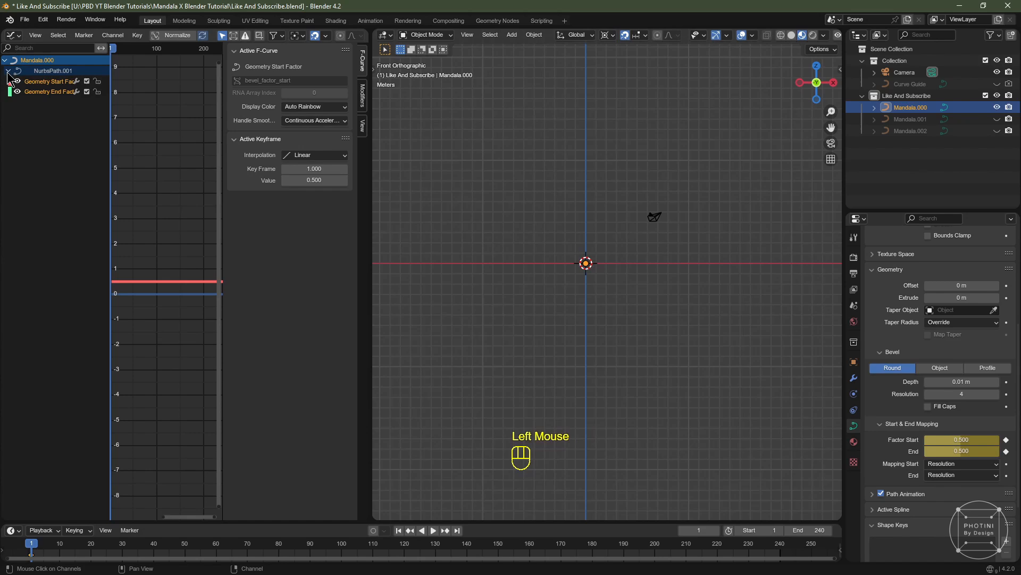
left_click(49, 83)
left_click(52, 92)
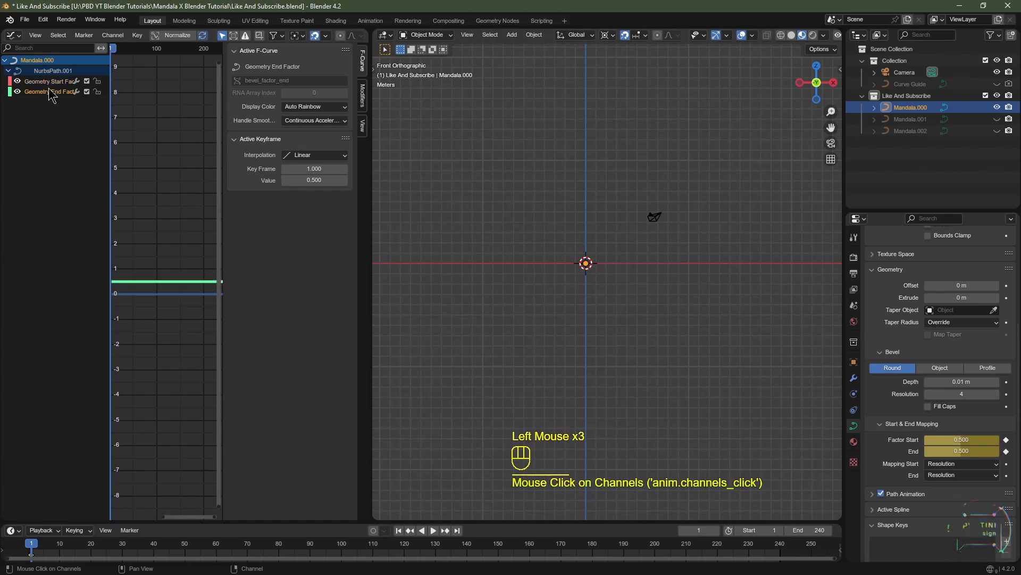
left_click(364, 104)
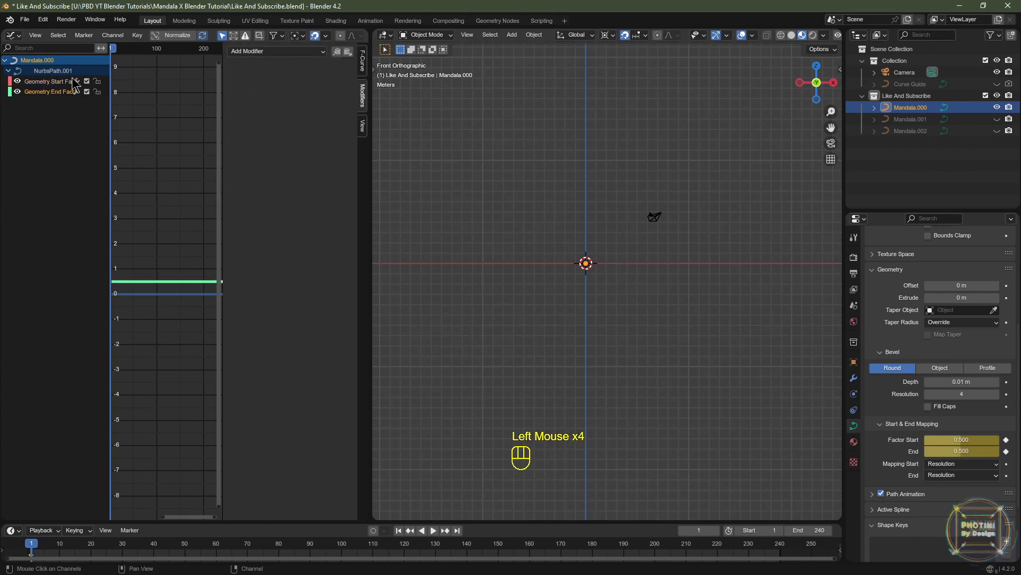
left_click(53, 82)
left_click(286, 51)
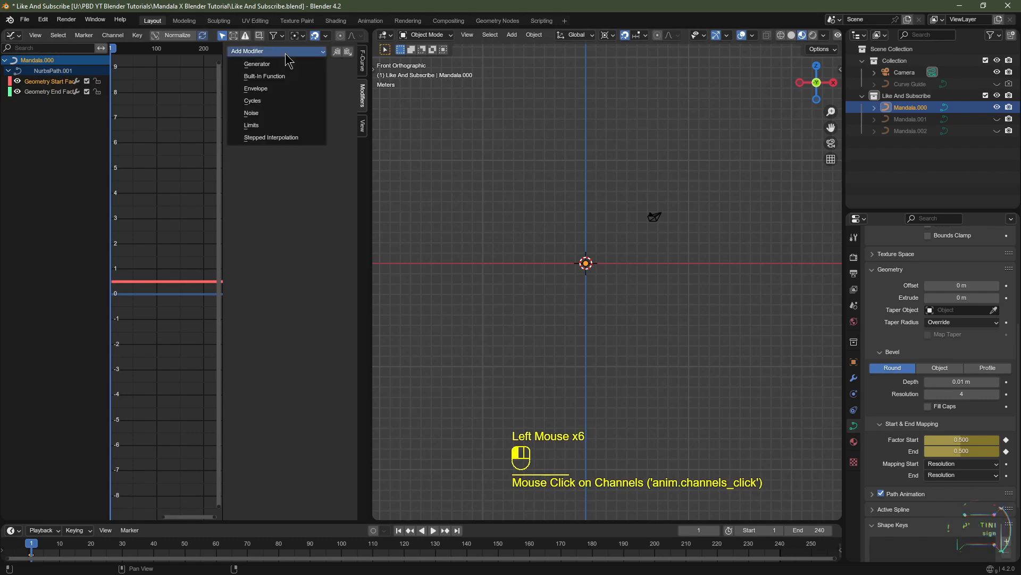
left_click(271, 113)
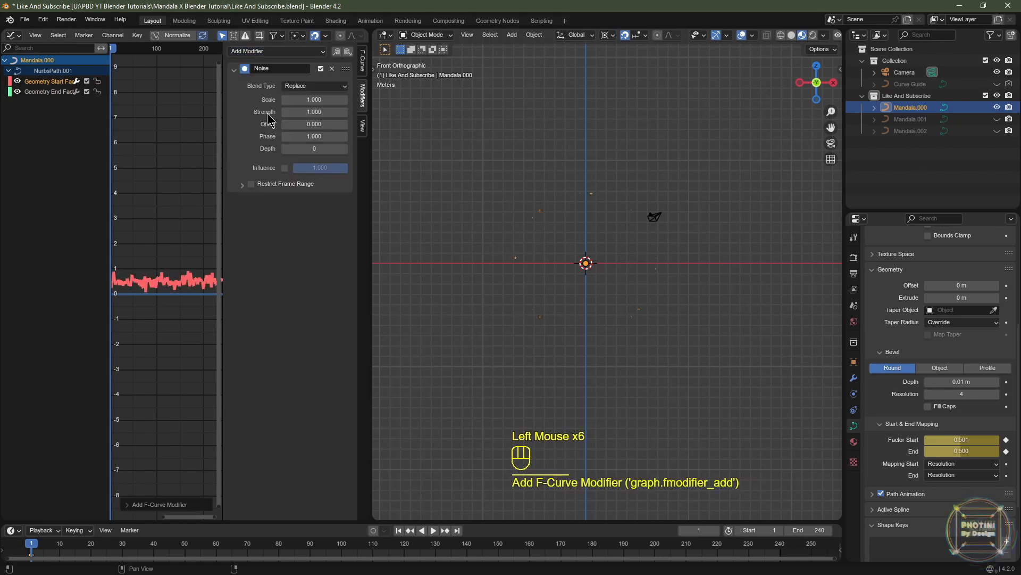
Step: Play the animation and set the Scale of the Start Factor curve's Noise modifier to 25
scroll(616, 297, "up", 1)
key("space")
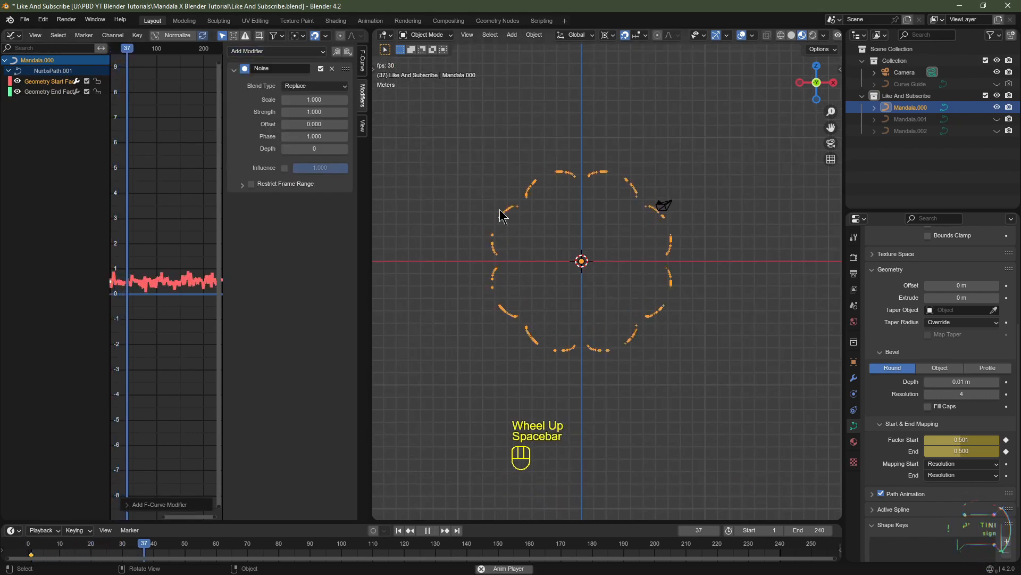
left_click(312, 100)
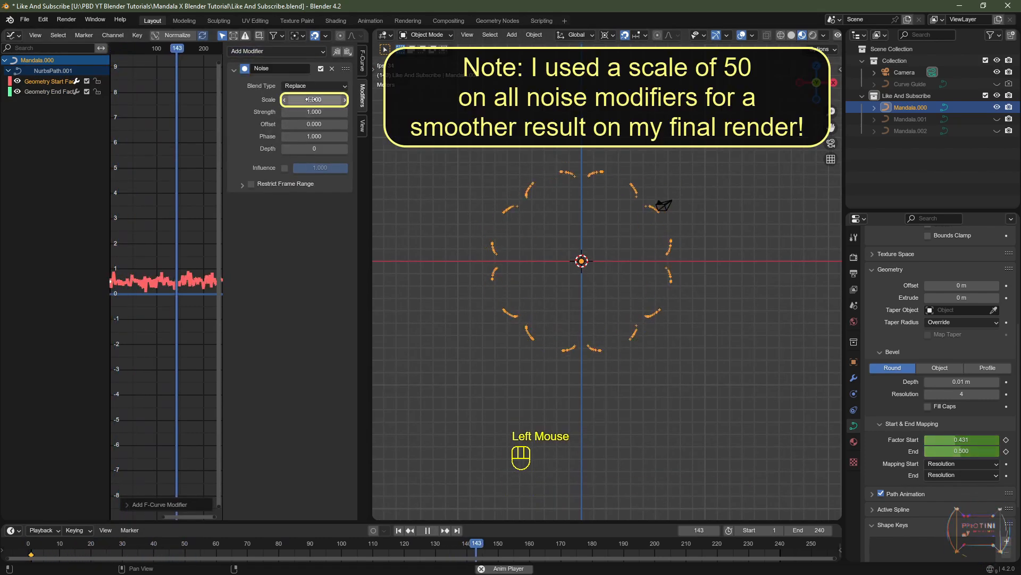
double_click(312, 100)
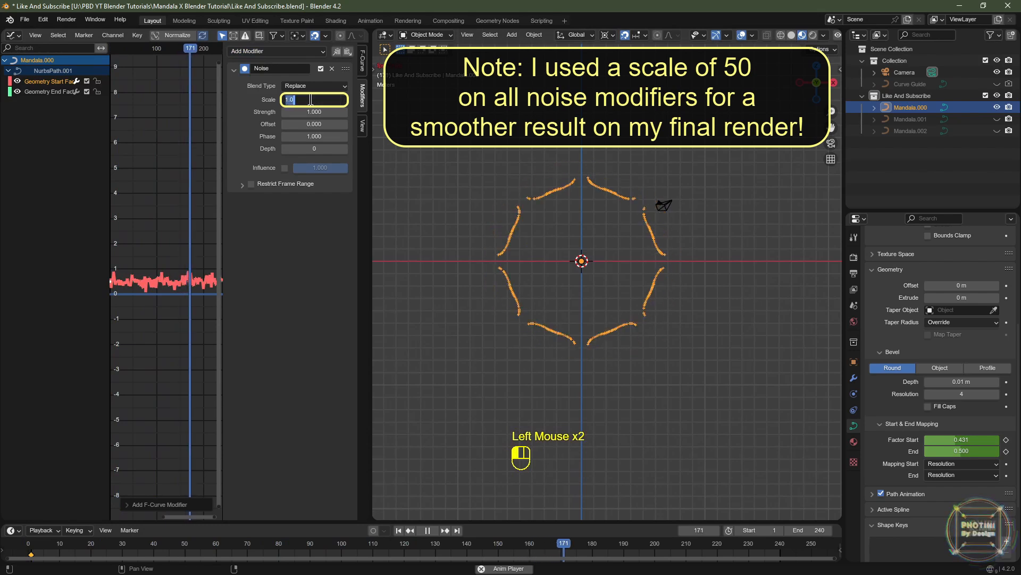
type("25")
key("Return")
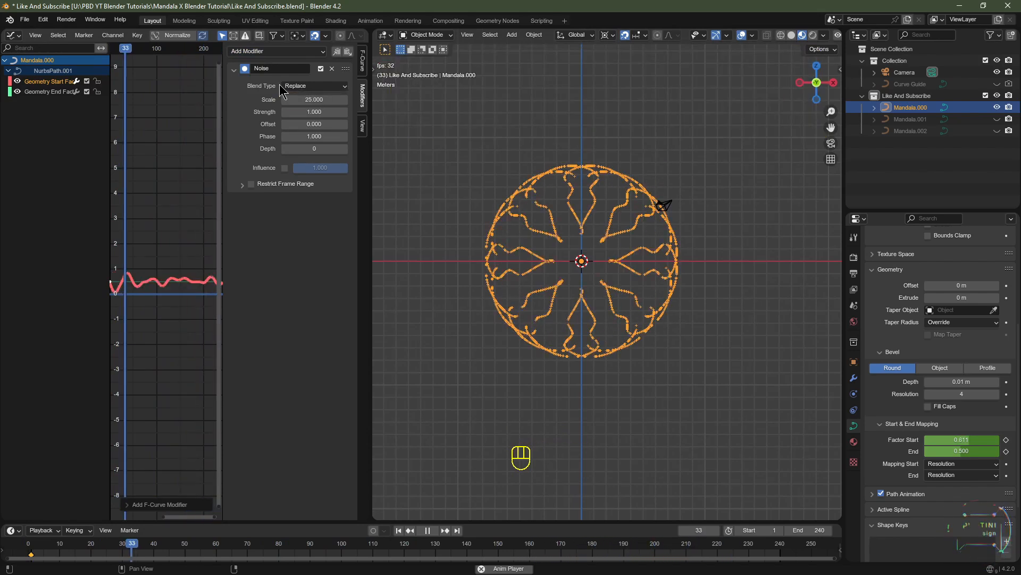
Step: Try a Strength of 2 on the Start Factor curve's Noise modifier
left_click(318, 110)
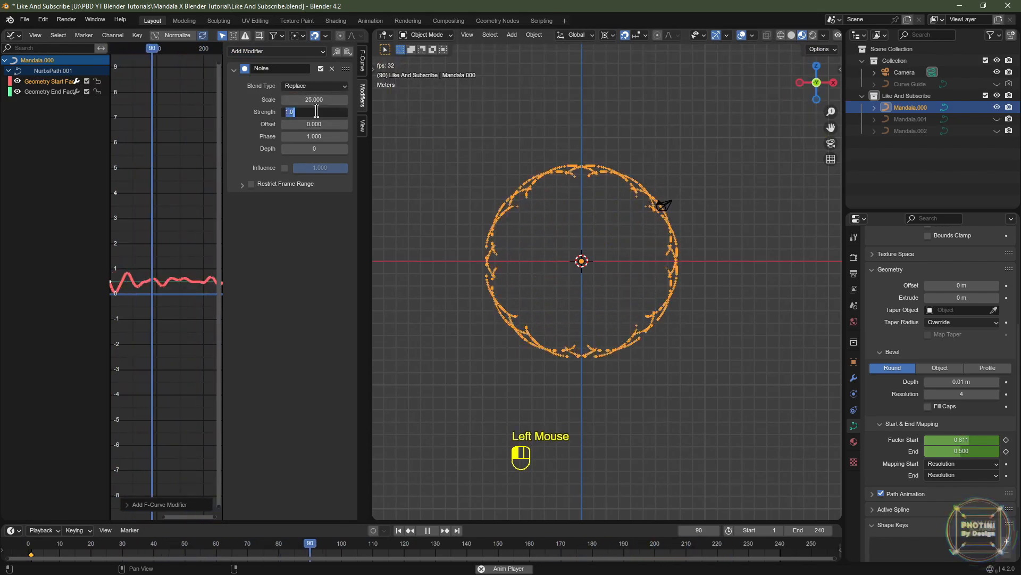
type("2")
key("Return")
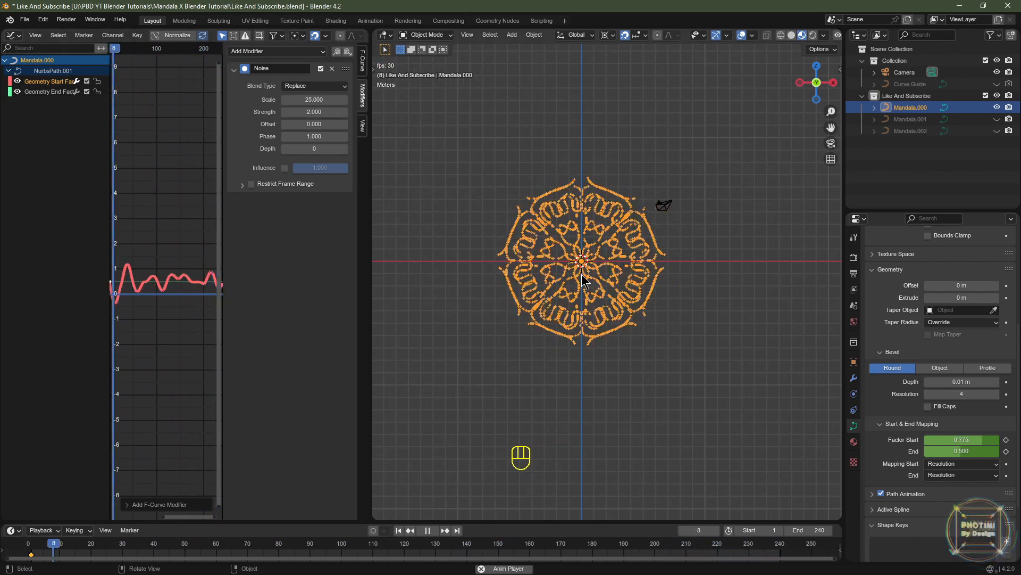
Step: Set the Noise modifier's Strength to 1.5, stop playback and return to frame 1
left_click(306, 112)
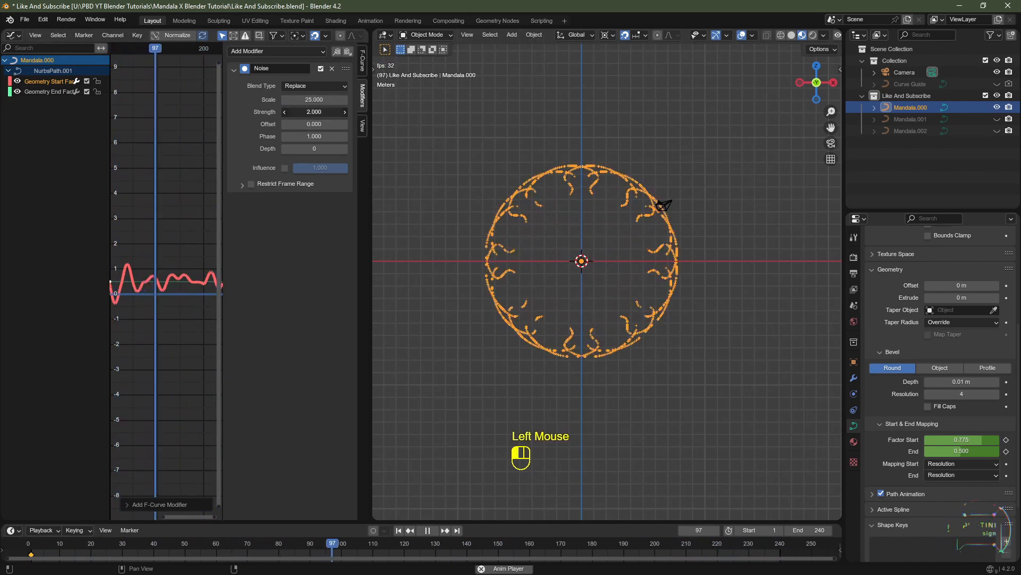
type("1.")
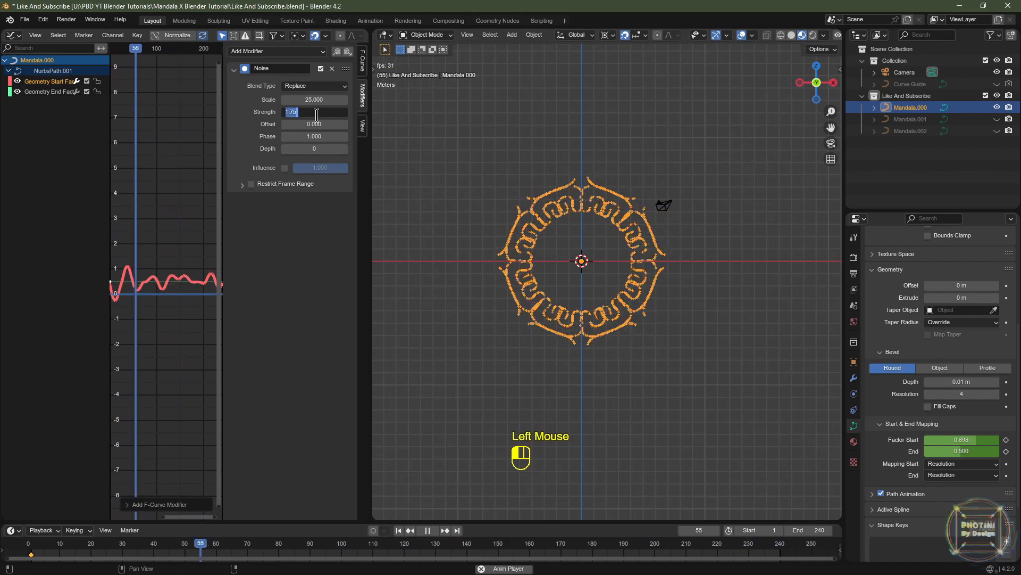
type("5")
key("Return")
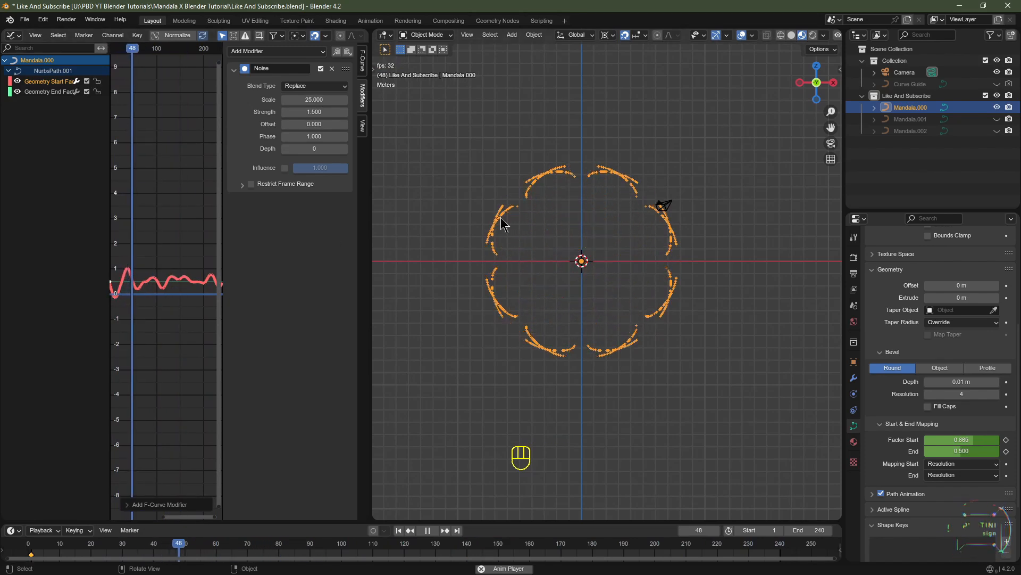
key("space")
left_click(399, 531)
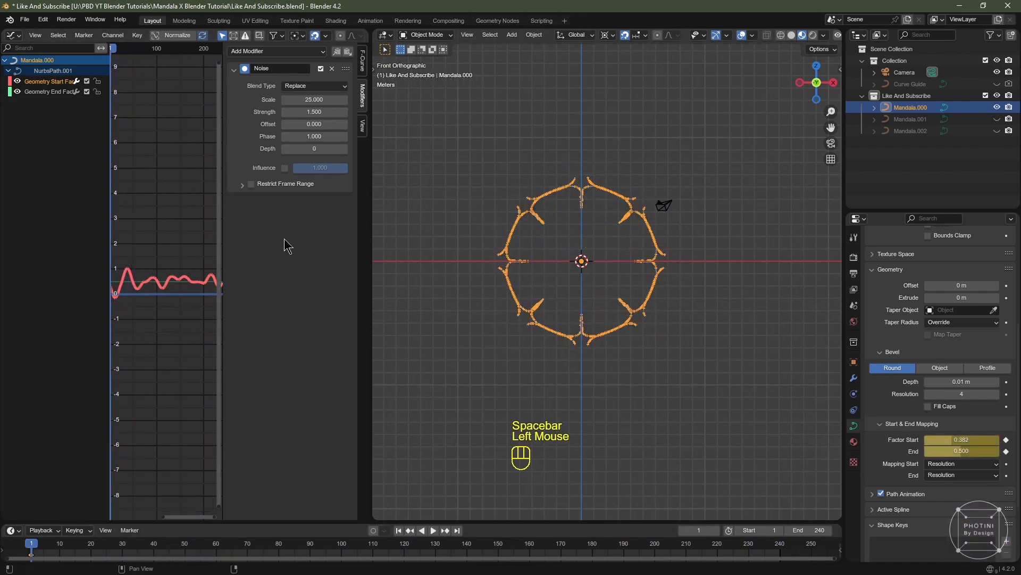
Step: Restrict the Noise modifier's frame range to start at 1 and end at 240
left_click(251, 184)
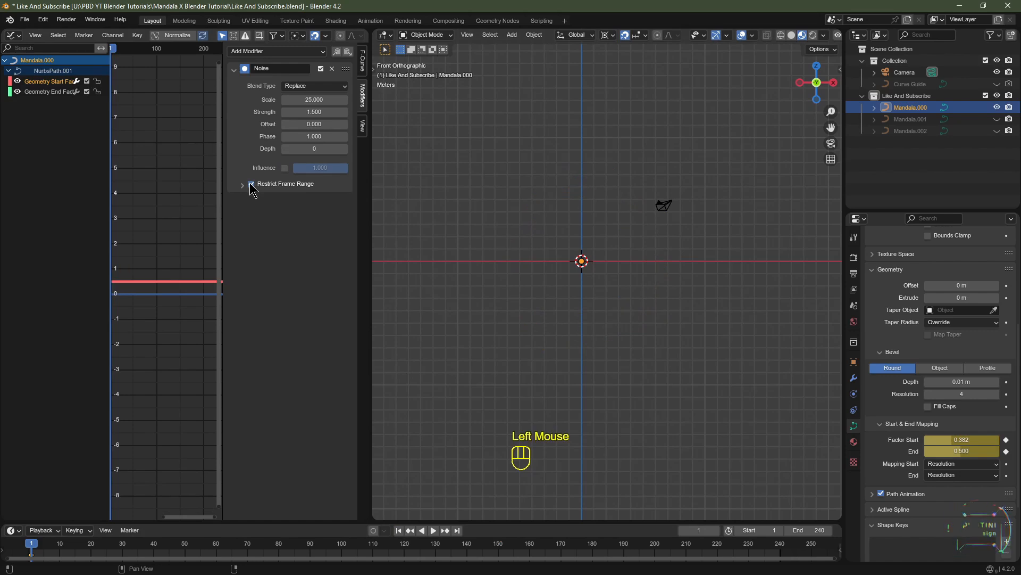
left_click(243, 184)
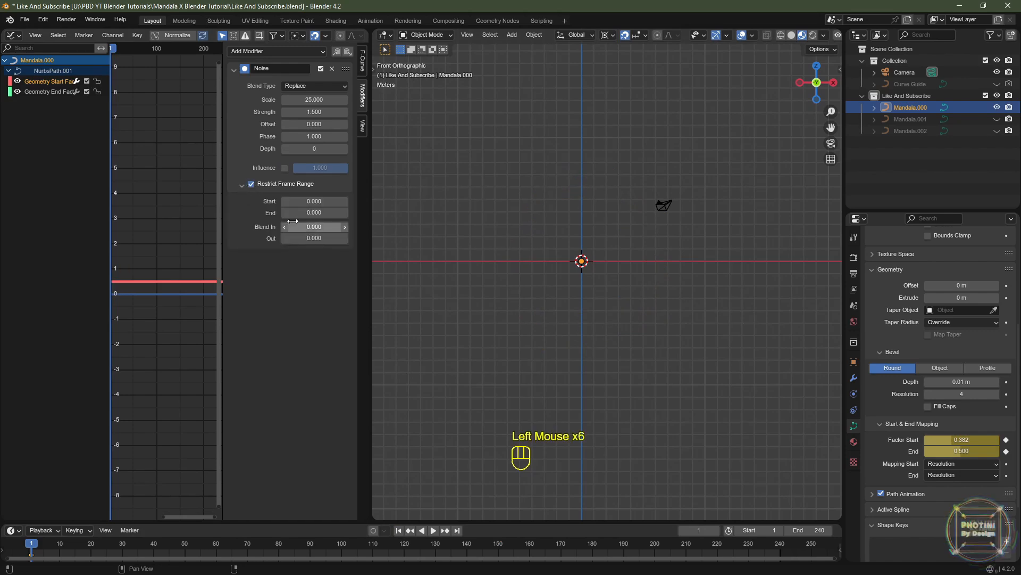
left_click(321, 202)
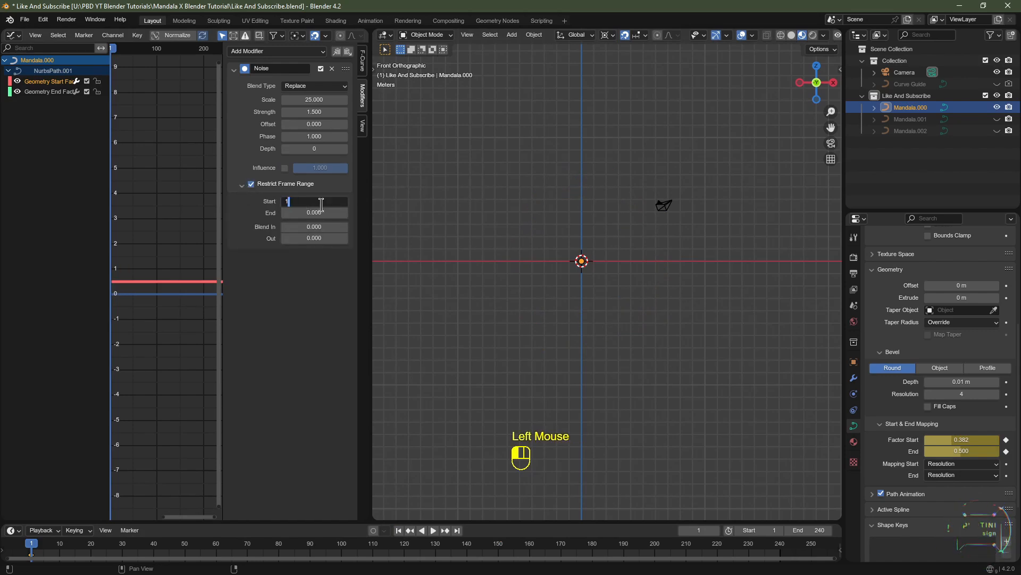
type("1")
key("Tab")
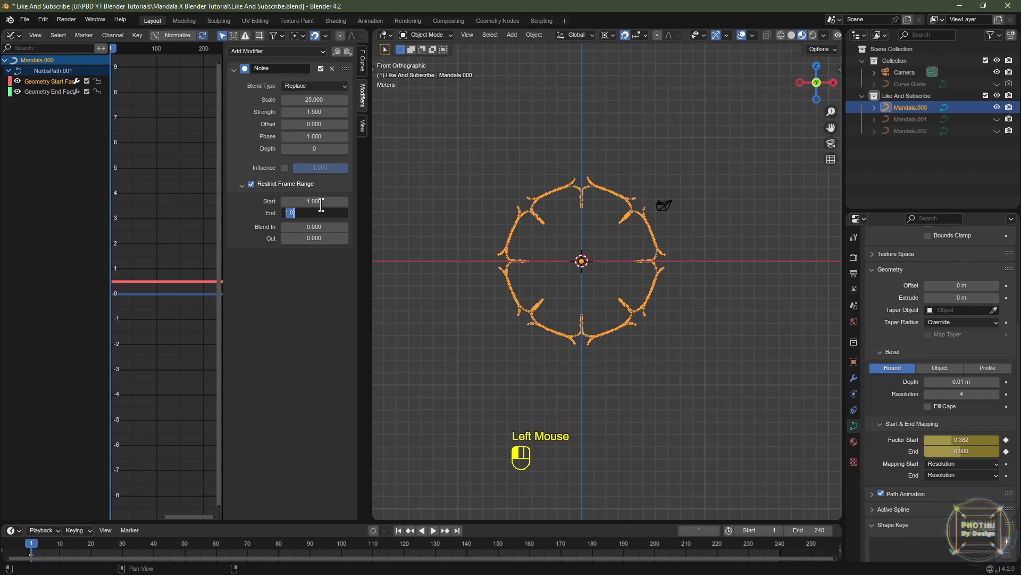
type("240")
key("Return")
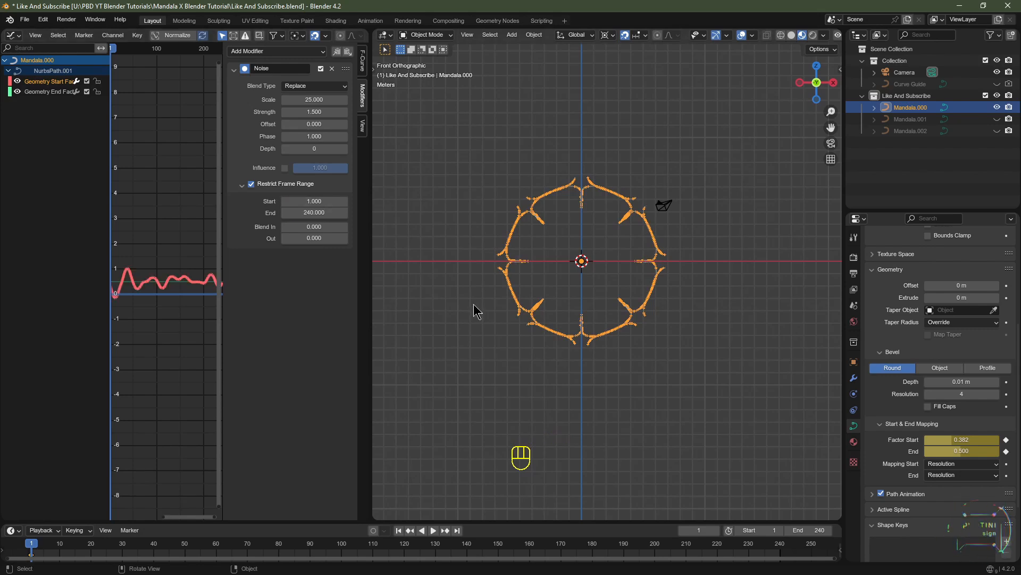
Step: Set the restricted range's Blend In and Out to 30, widen the graph area and play the animation to check the noise
left_click(311, 227)
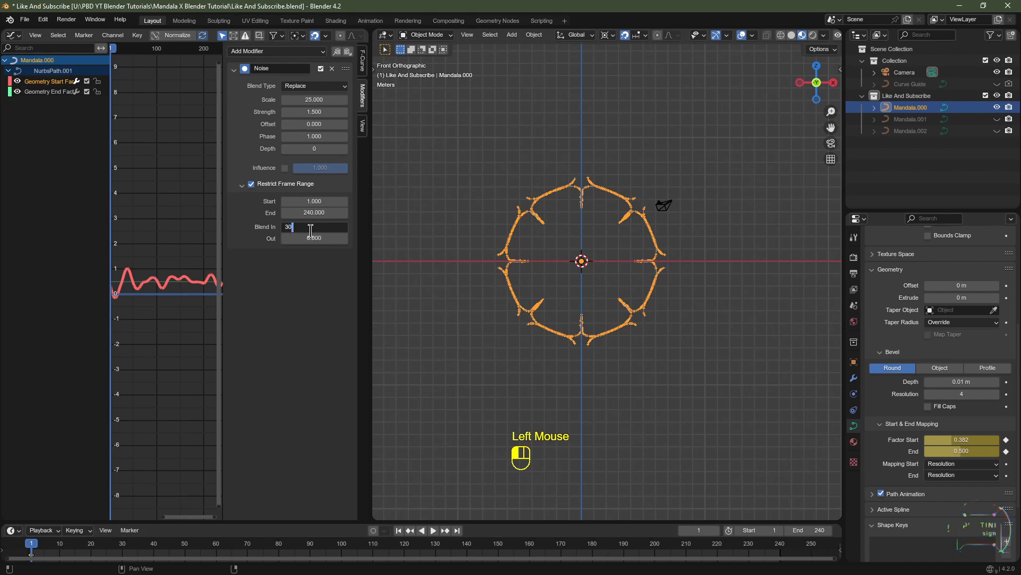
type("30")
key("Tab")
key("Return")
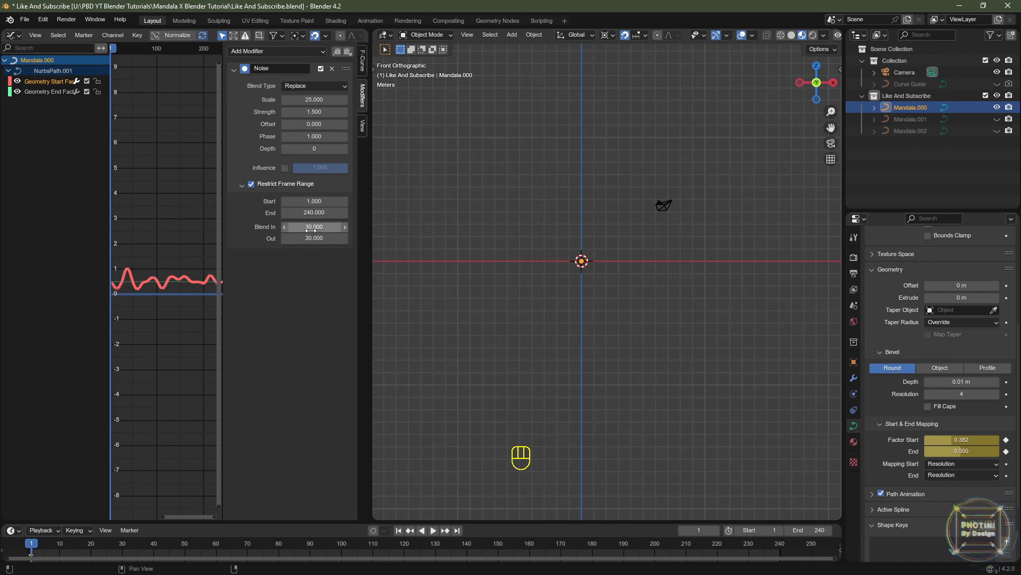
left_click_drag(224, 285, 267, 292)
middle_click_drag(251, 304, 236, 284, "ctrl")
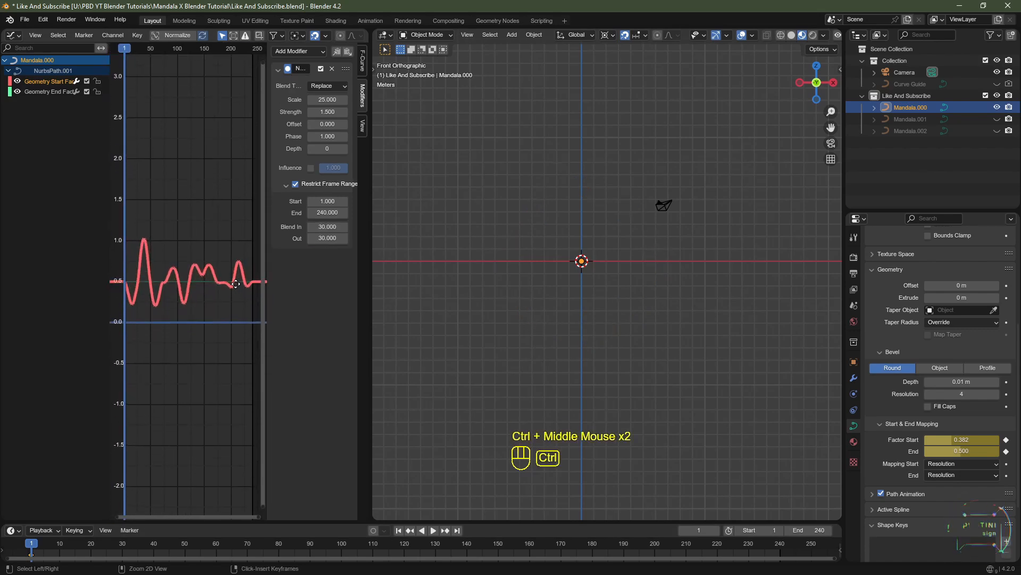
key("space")
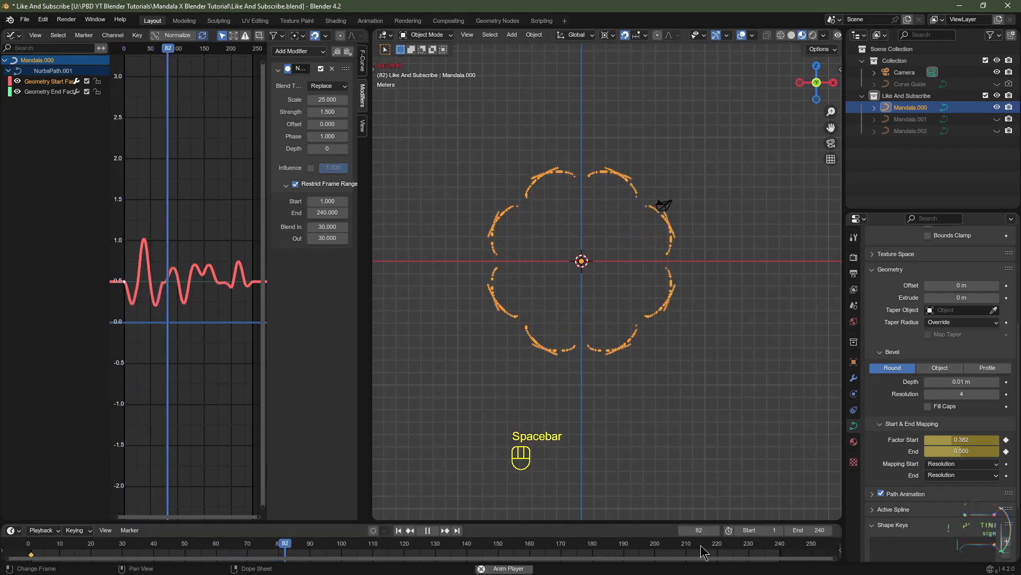
left_click(671, 550)
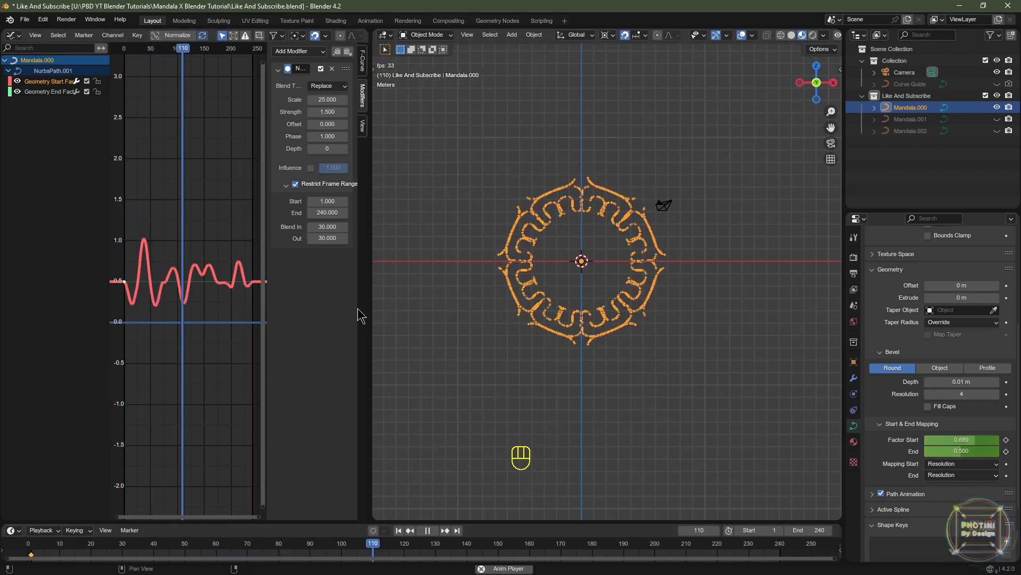
key("space")
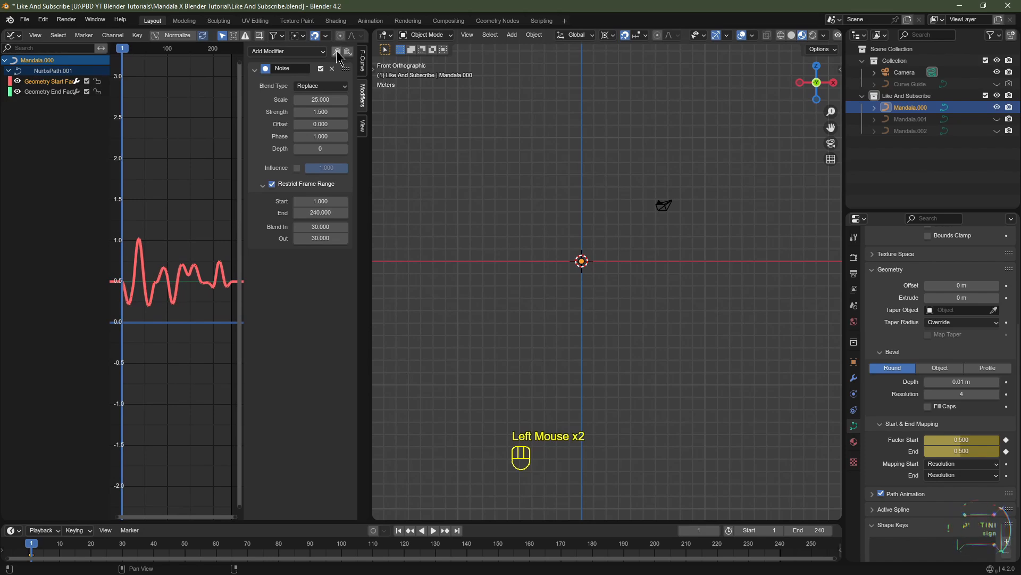
Step: Copy the Noise modifier from the Geometry Start Factor curve to the Geometry End Factor curve
left_click(337, 51)
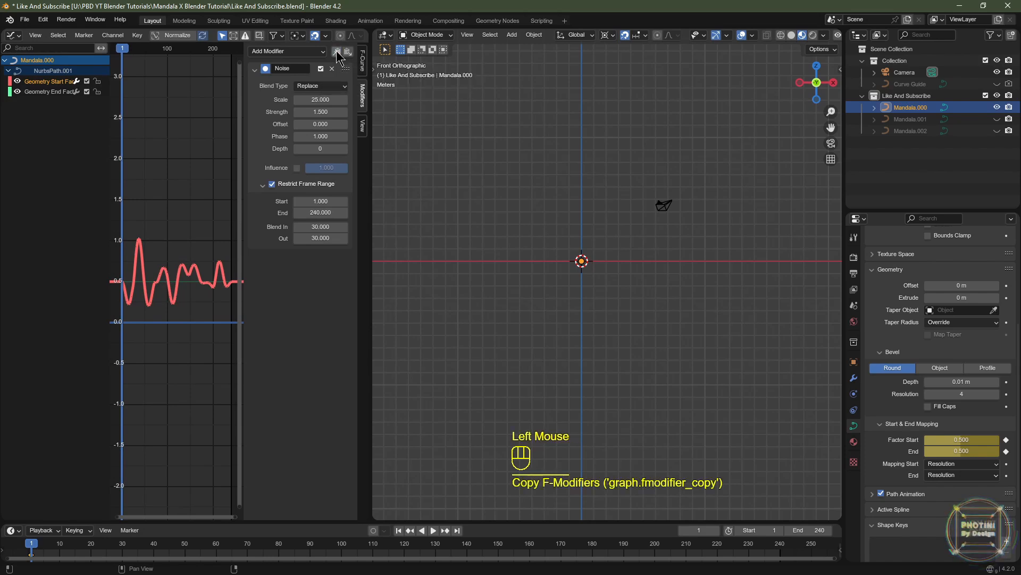
left_click(51, 92)
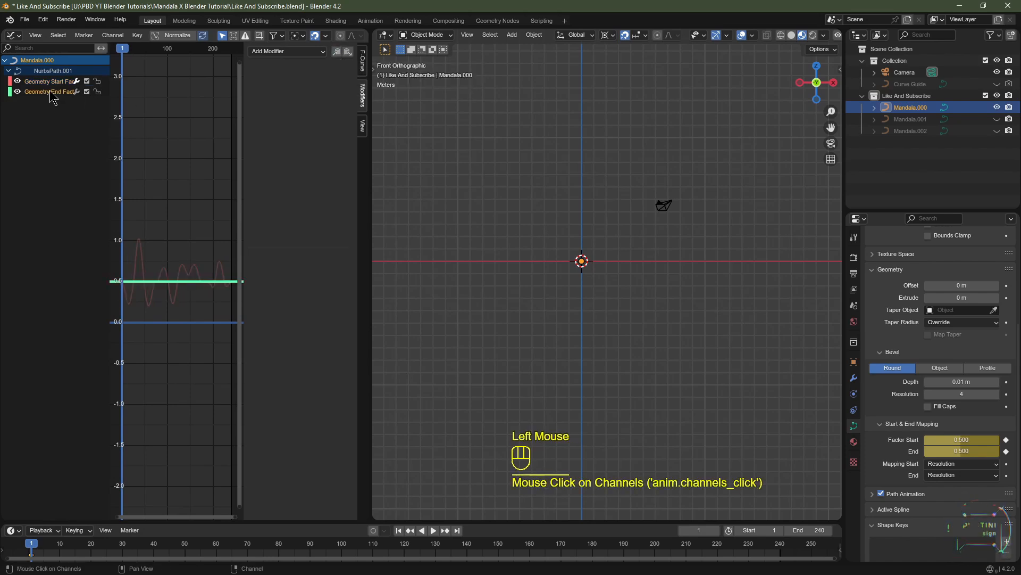
left_click(348, 51)
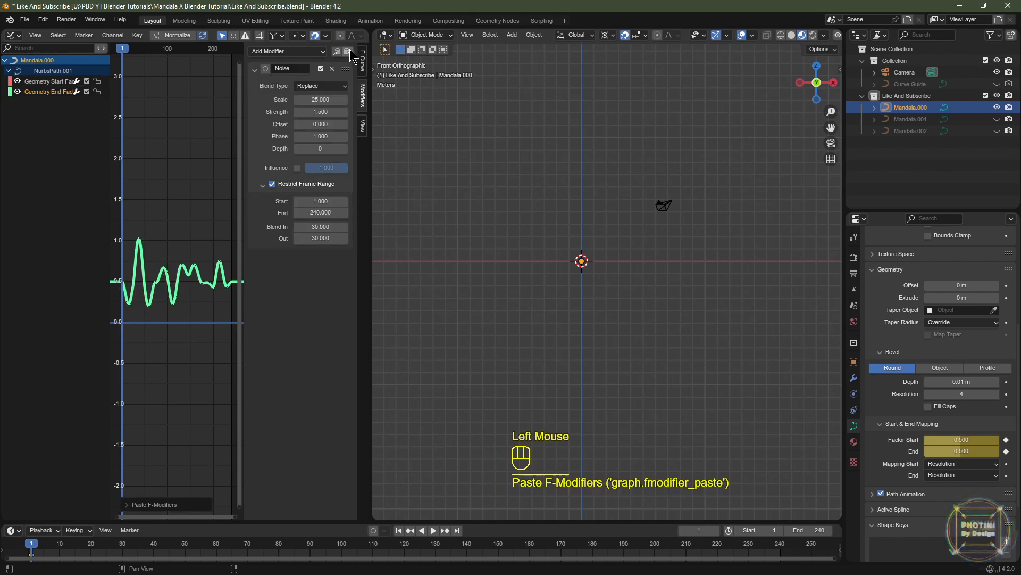
Step: Try an Offset of 10 on the End Factor curve's Noise modifier and play the animation
double_click(320, 124)
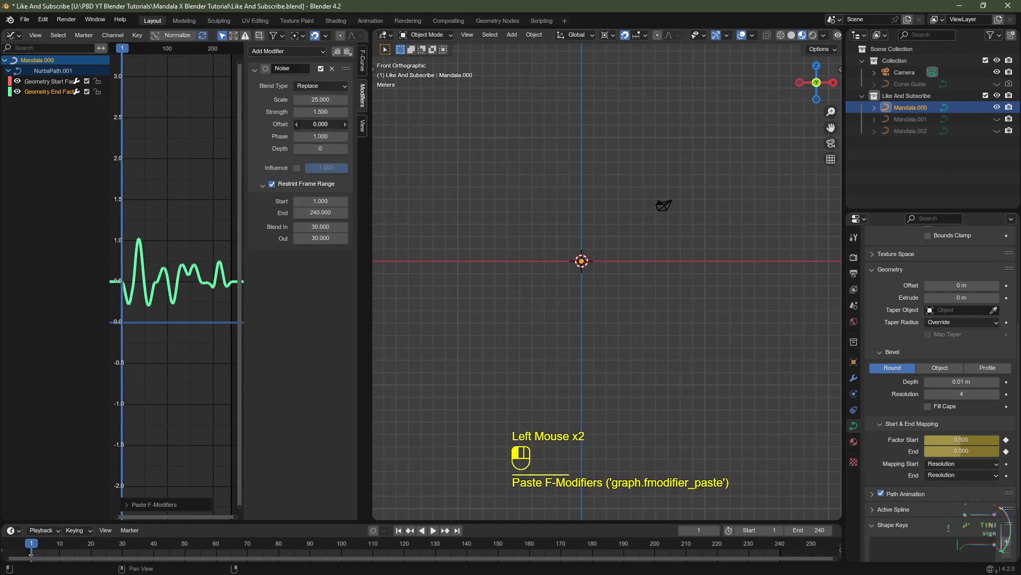
type("4.5")
key("Return")
left_click_drag(320, 124, 350, 124)
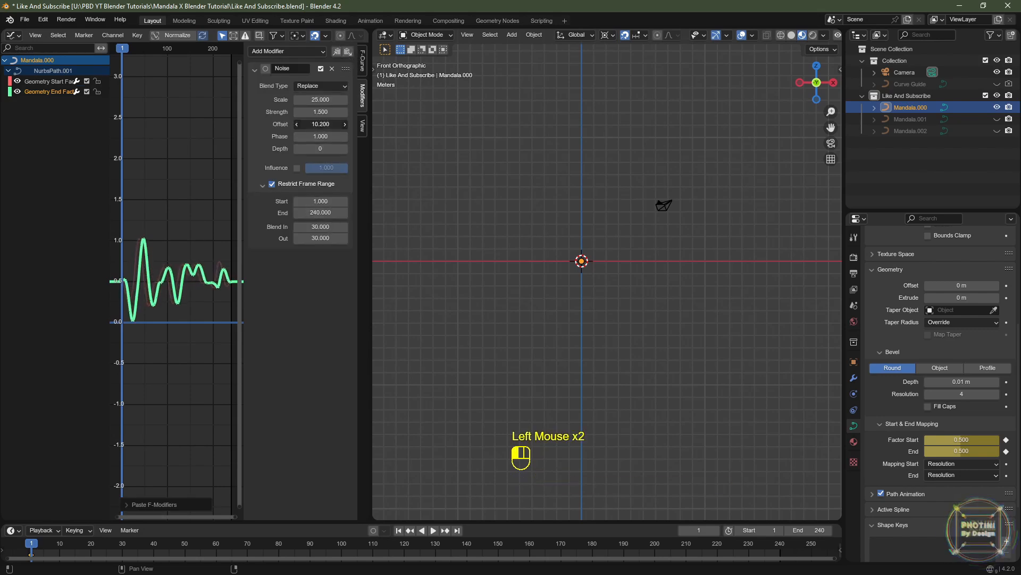
key("Return")
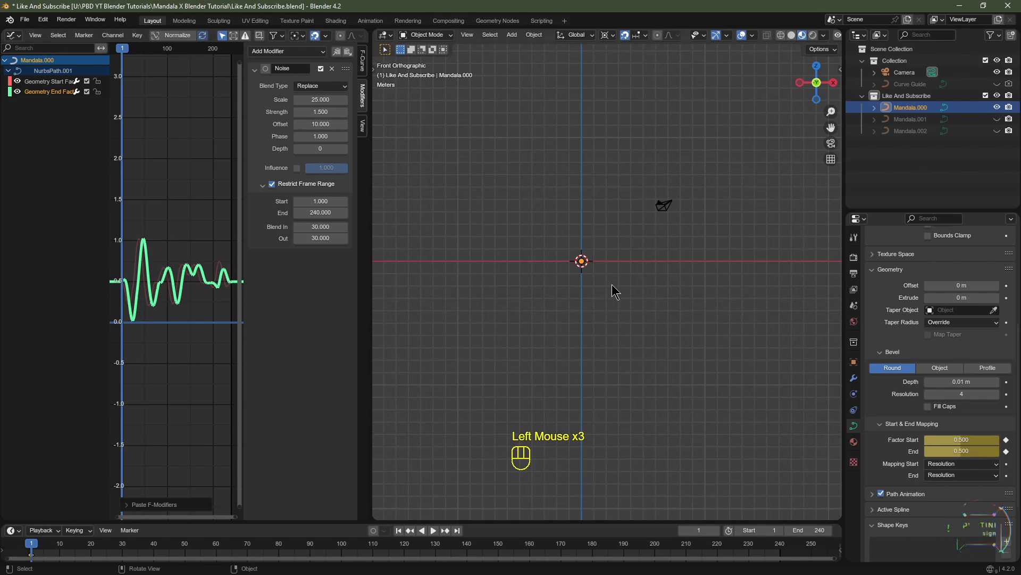
key("space")
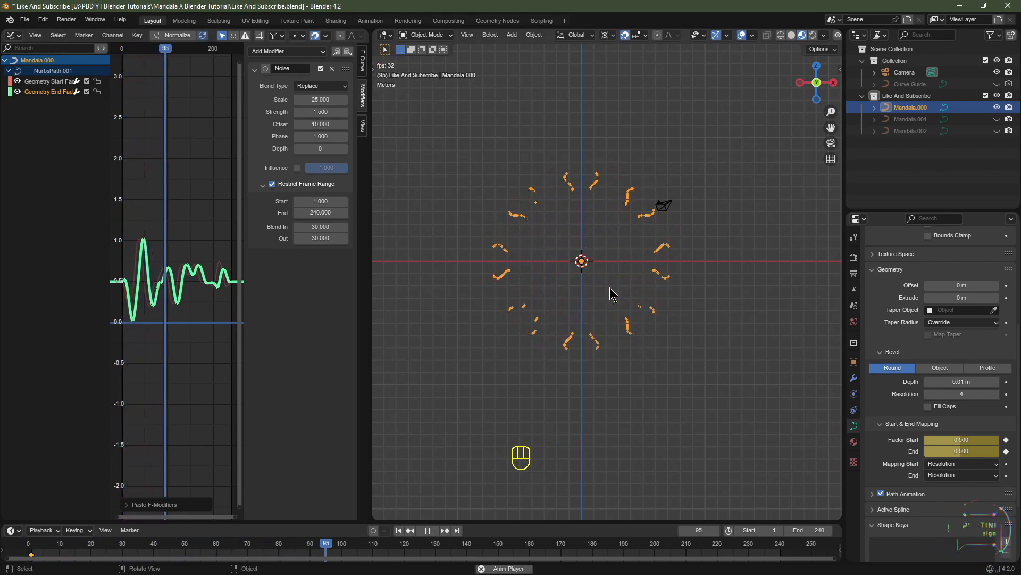
scroll(612, 294, "up", 1)
Step: Set the End Factor noise Offset to 5, stop playback and return to frame 1
left_click(327, 122)
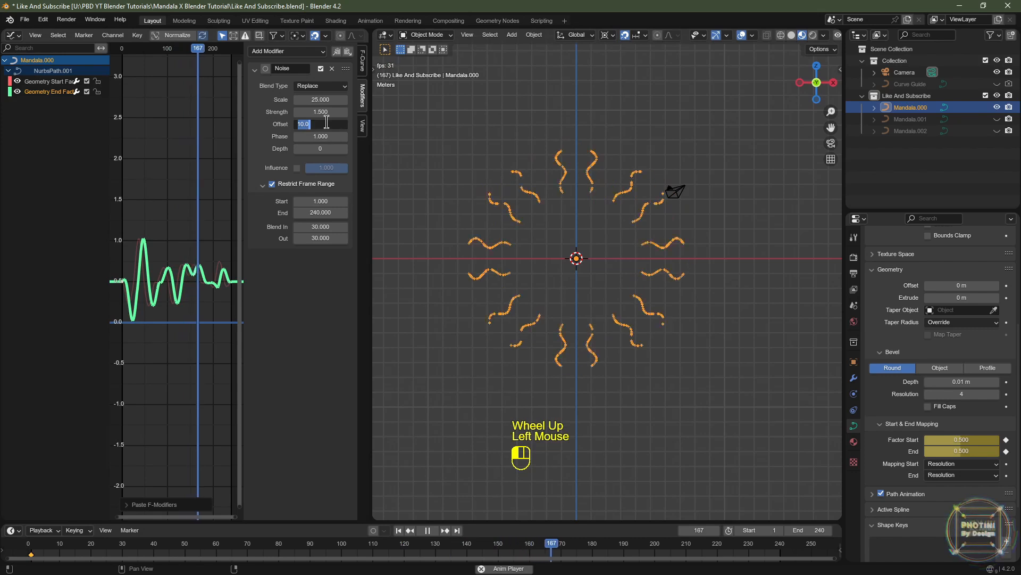
type("5")
key("Return")
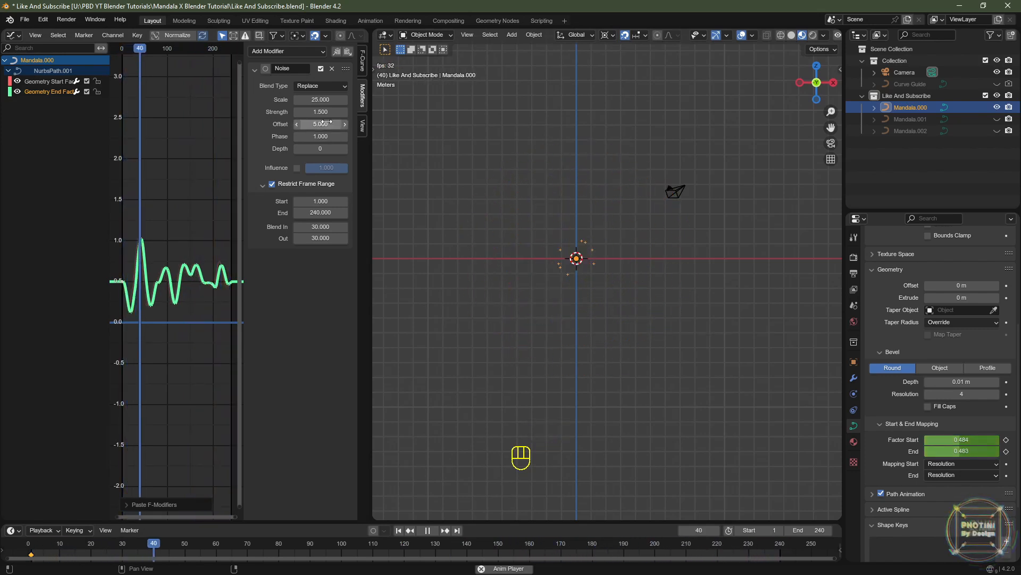
key("space")
left_click(398, 530)
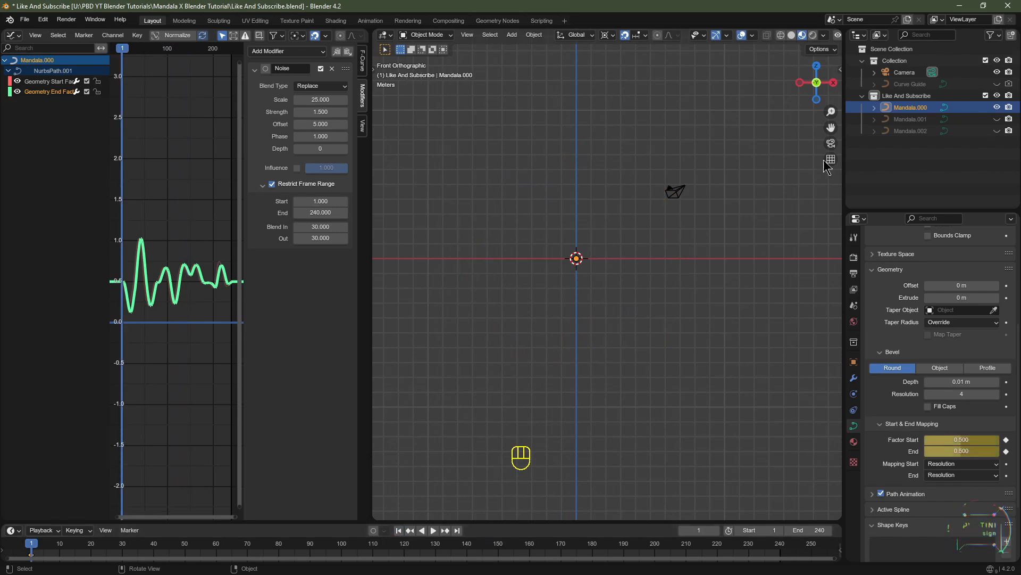
Step: Unhide Mandala.001 in the viewport
left_click(997, 120)
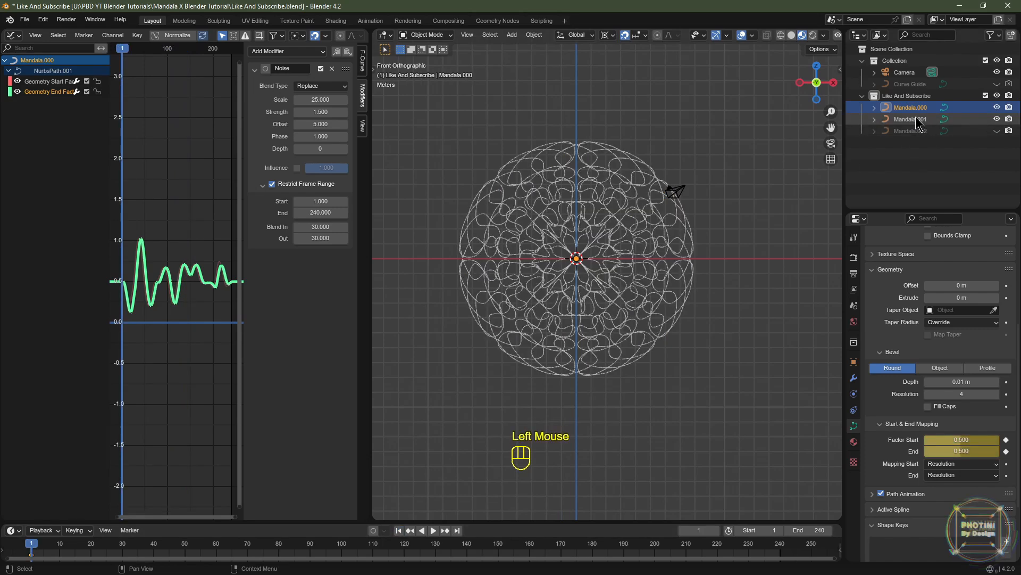
Step: Set Mandala.001's Start and End bevel mapping factors to 0.5 and keyframe both at frame 1
left_click(911, 119)
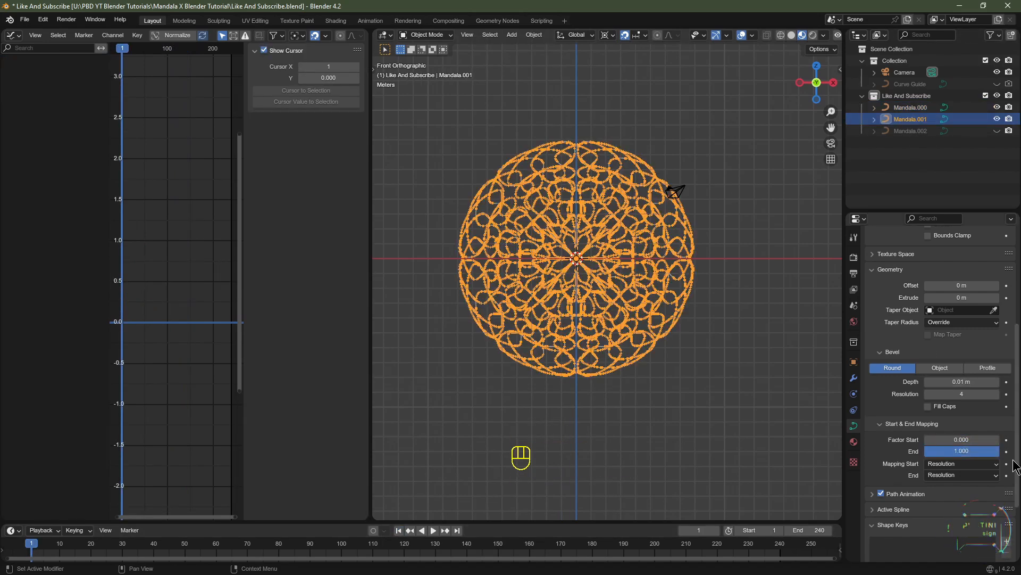
left_click(962, 440)
left_click_drag(962, 439, 962, 451)
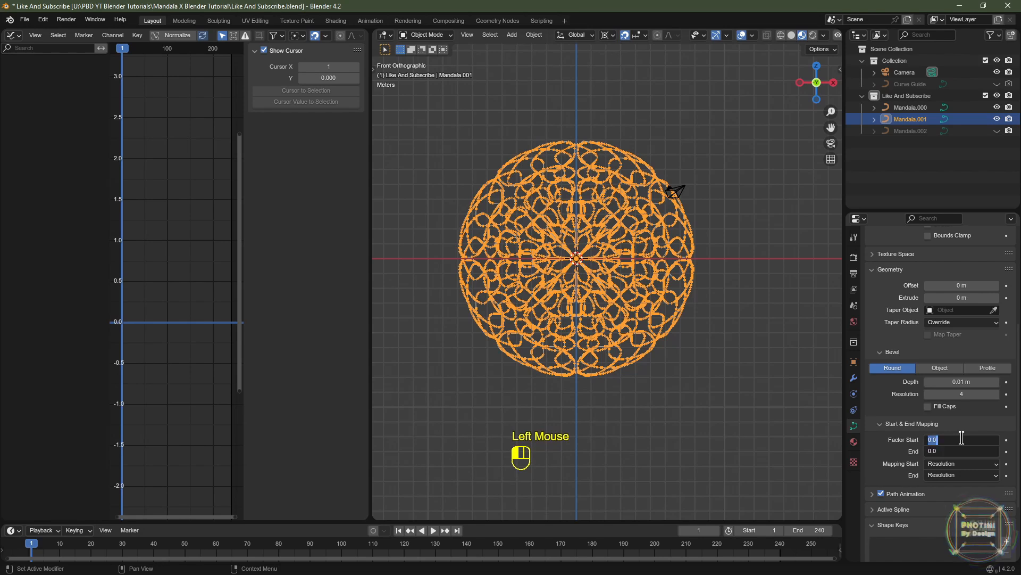
key("Return")
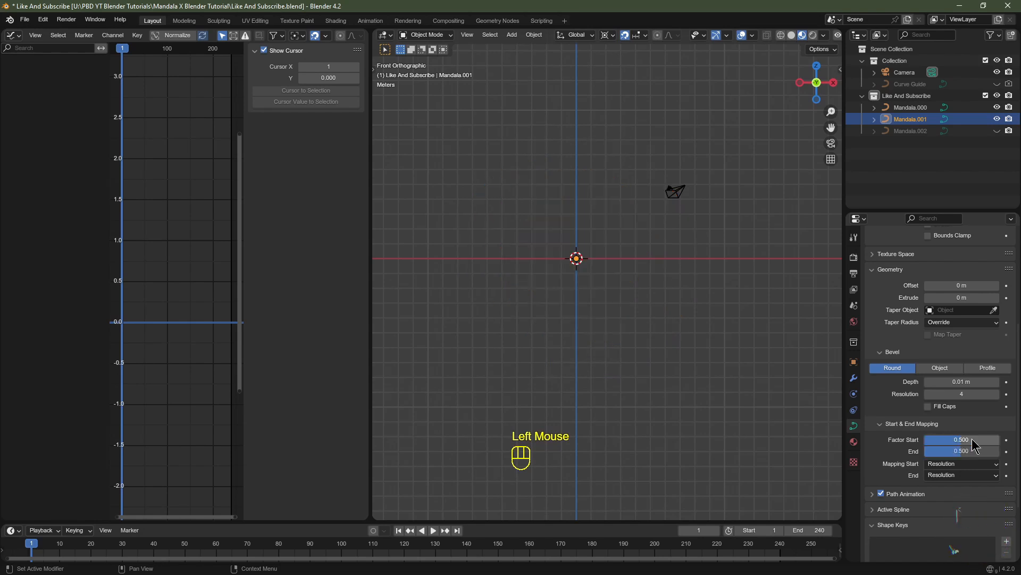
left_click(1007, 440)
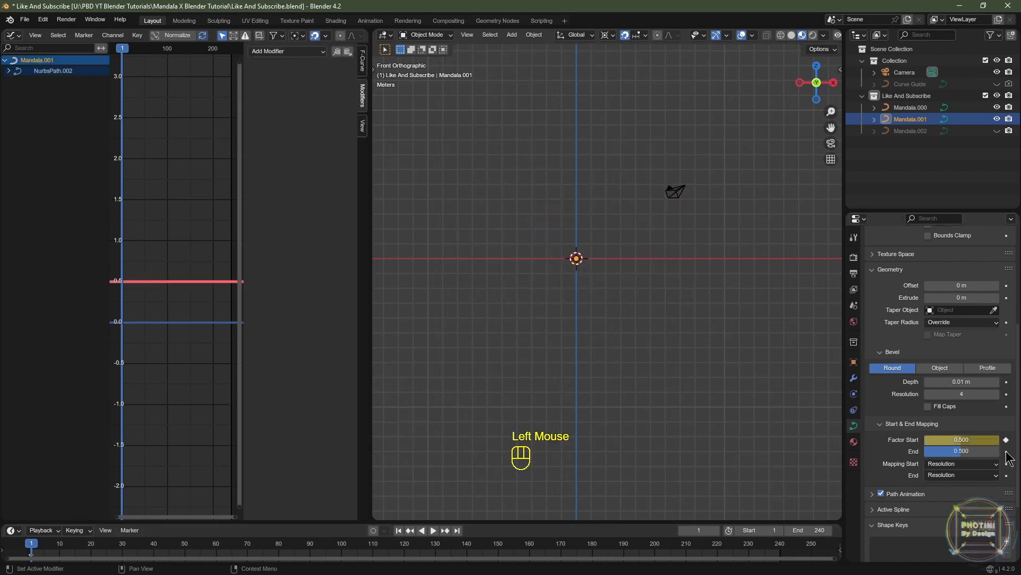
left_click(1007, 452)
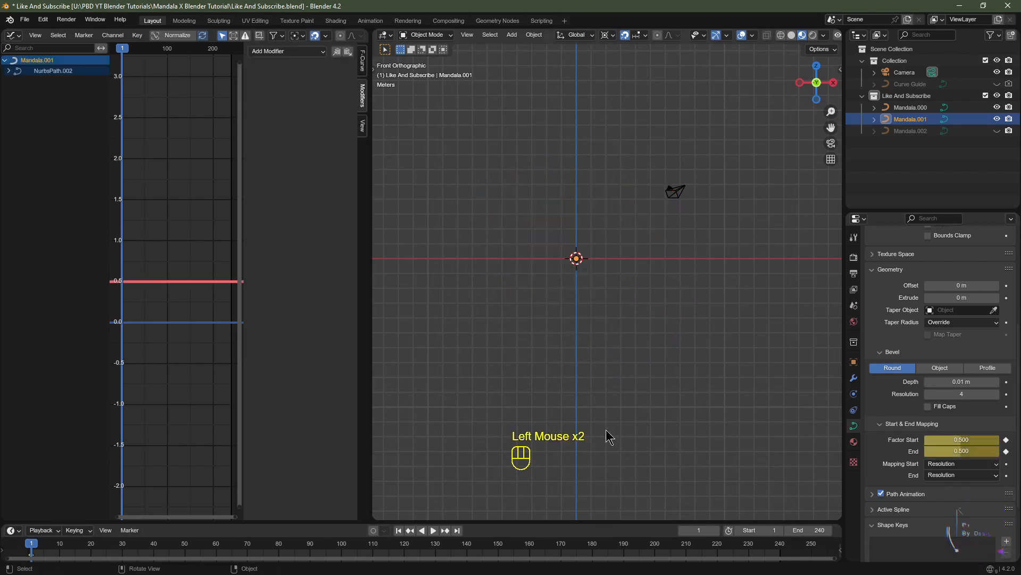
Step: Paste the copied Noise modifier onto Mandala.001's Geometry Start Factor channel and set its offset to 1000
left_click(8, 72)
left_click(47, 91)
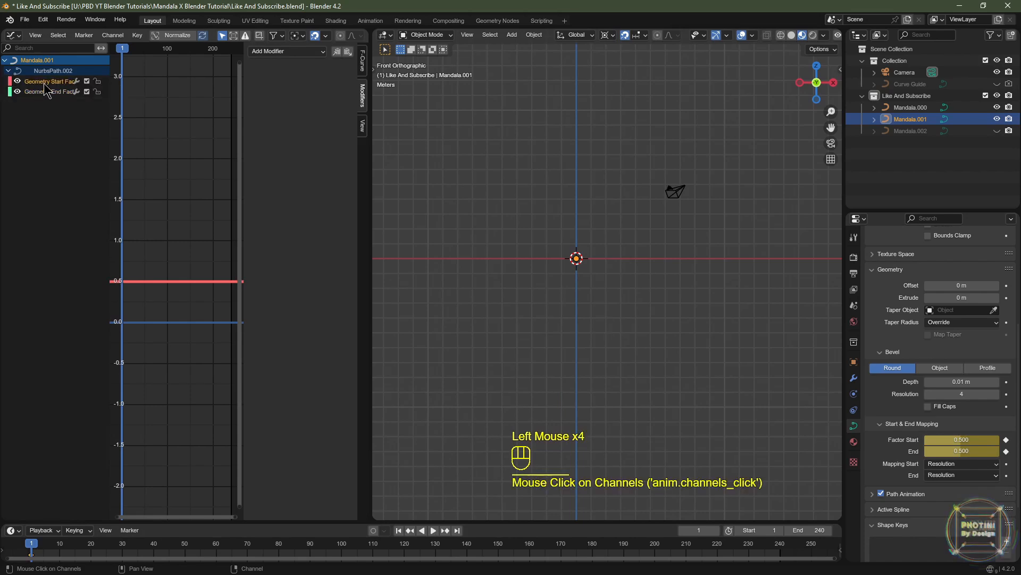
left_click(348, 52)
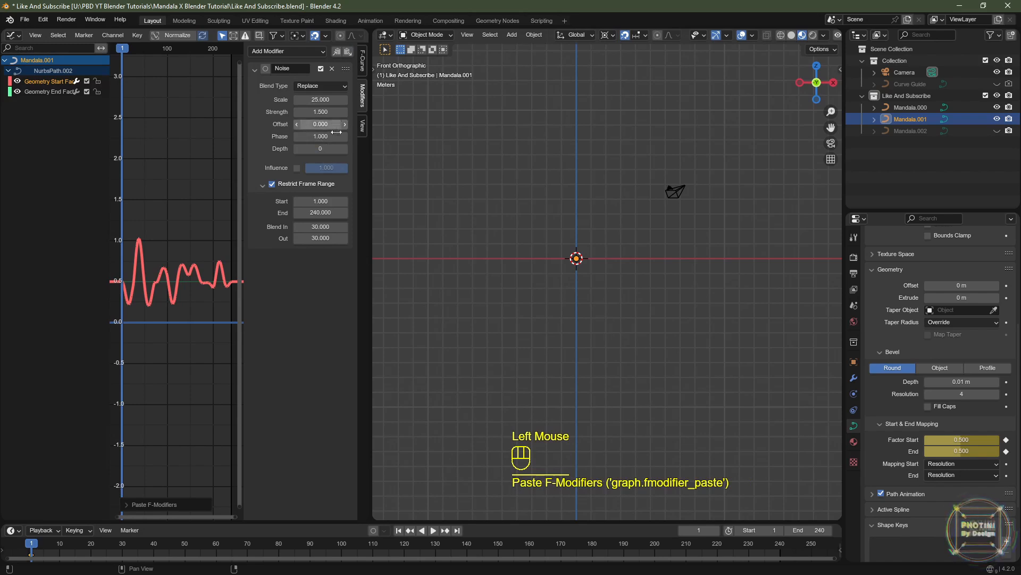
left_click(318, 124)
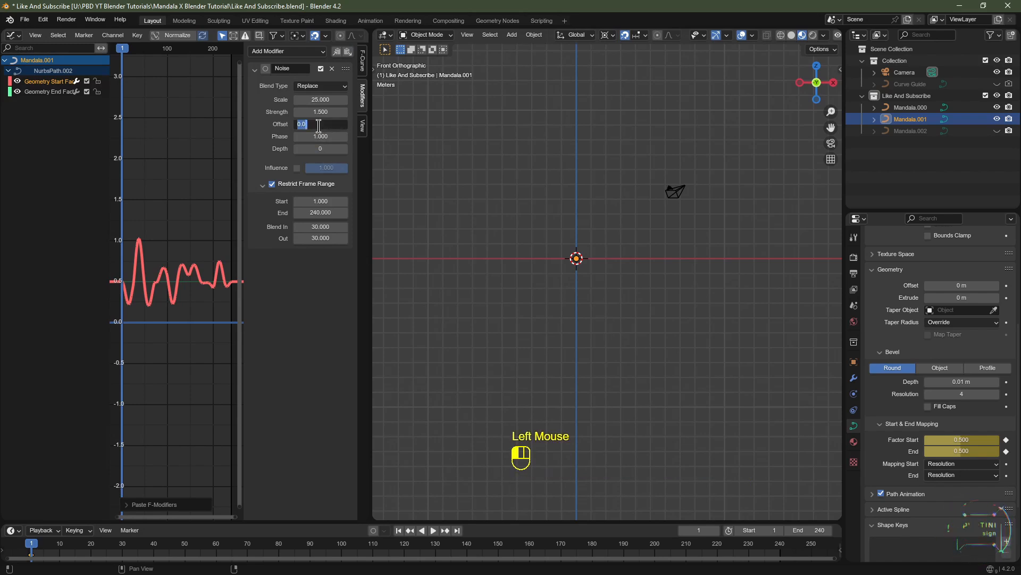
type("1000")
key("Return")
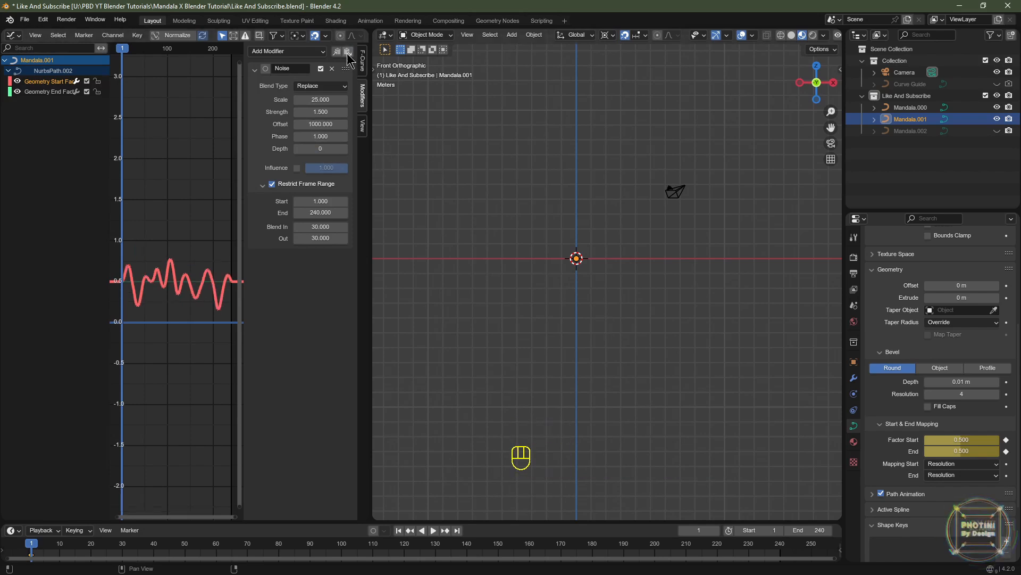
Step: Copy the Start Factor's Noise modifier to Mandala.001's Geometry End Factor channel and set its offset to 1005
left_click(337, 52)
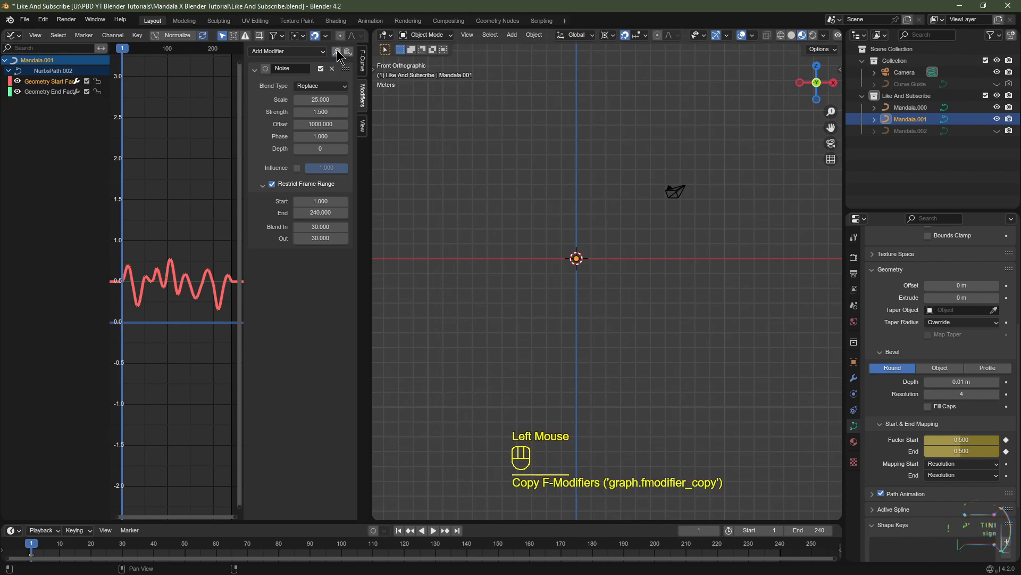
left_click(64, 95)
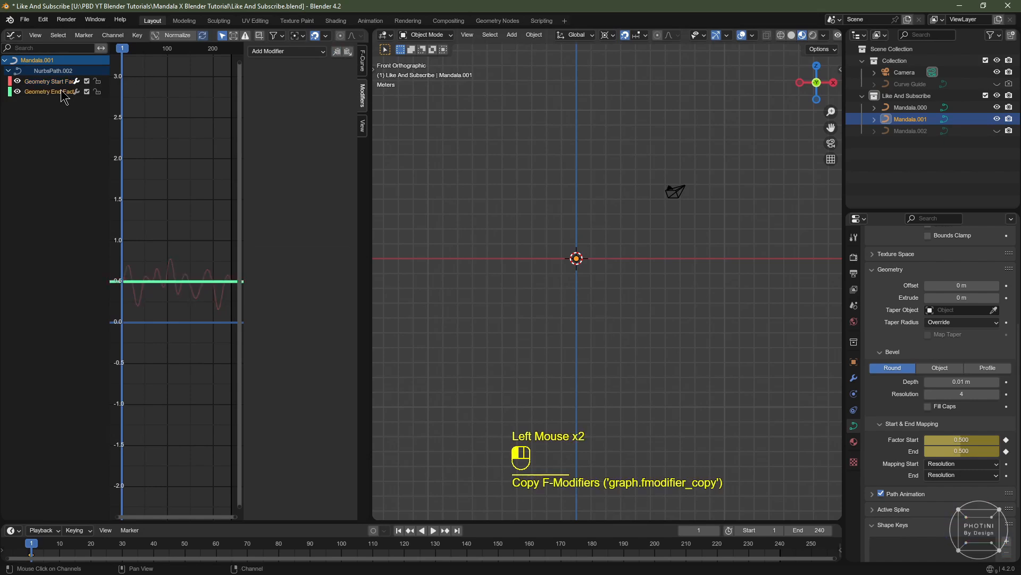
left_click(349, 52)
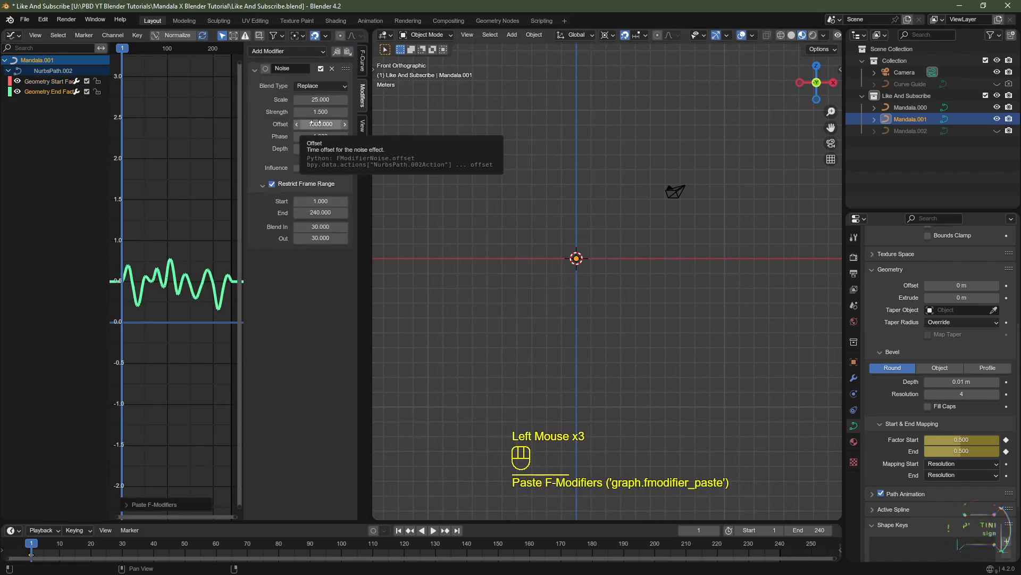
left_click(327, 123)
left_click(331, 123)
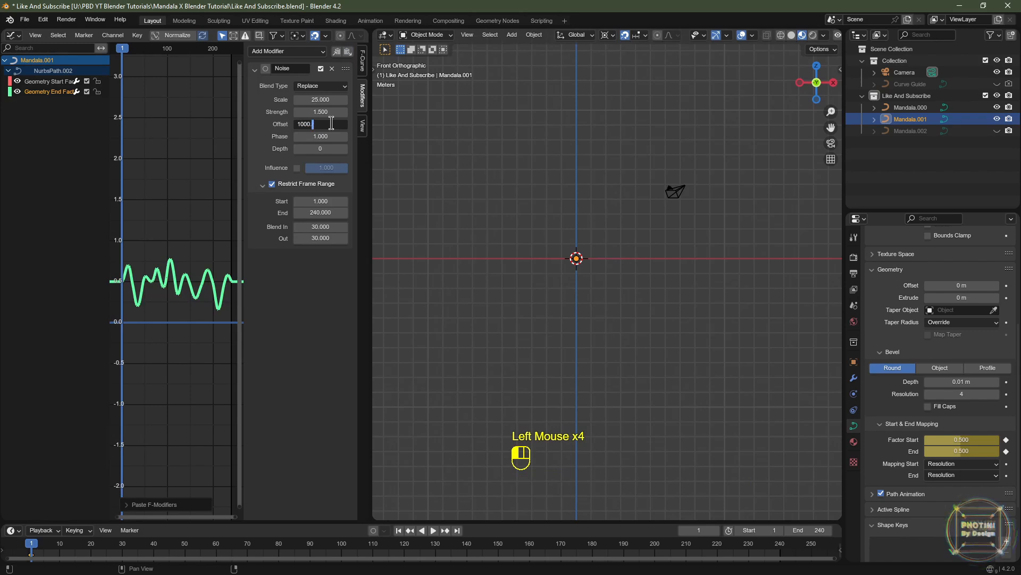
key("BackSpace")
key("BackSpace")
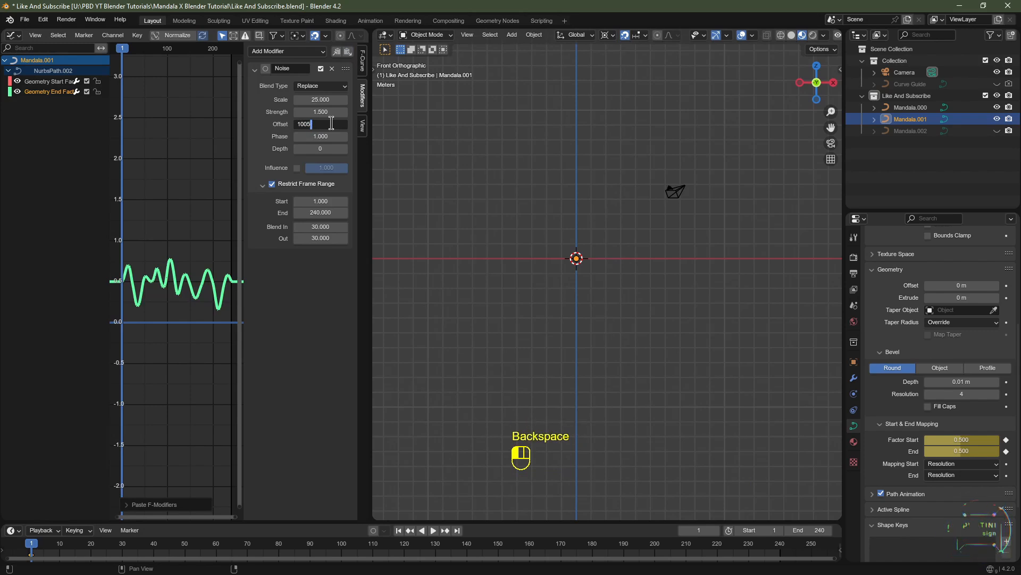
key("Return")
Step: Play the animation with all visible objects selected to preview both mandalas, and return to frame 1
key("space")
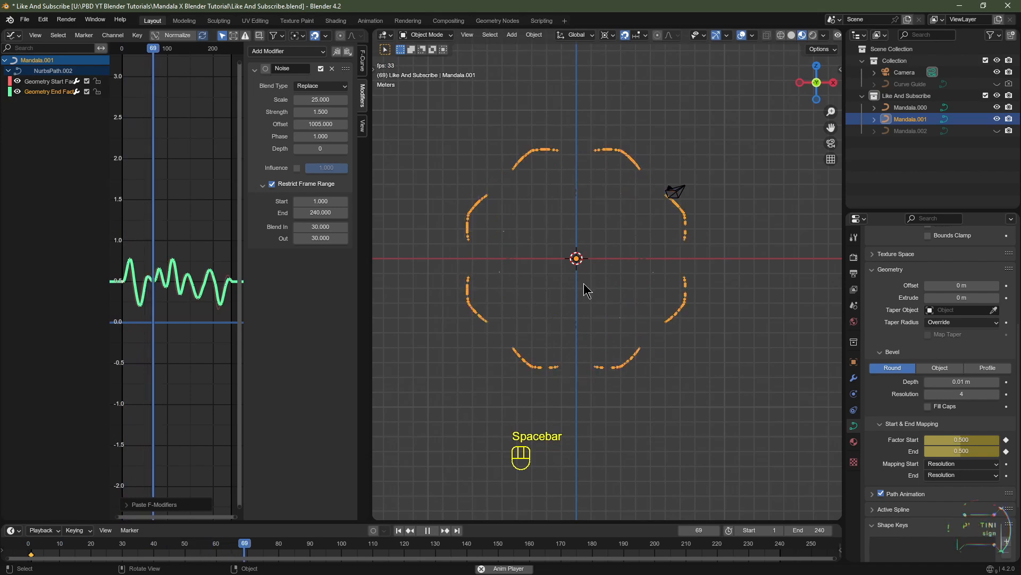
key("a")
key("a")
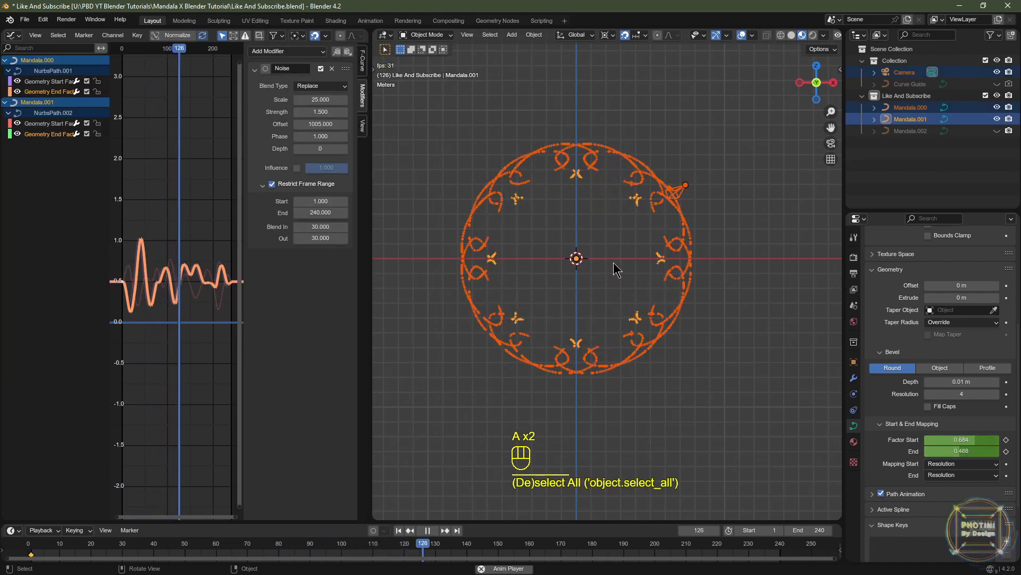
key("space")
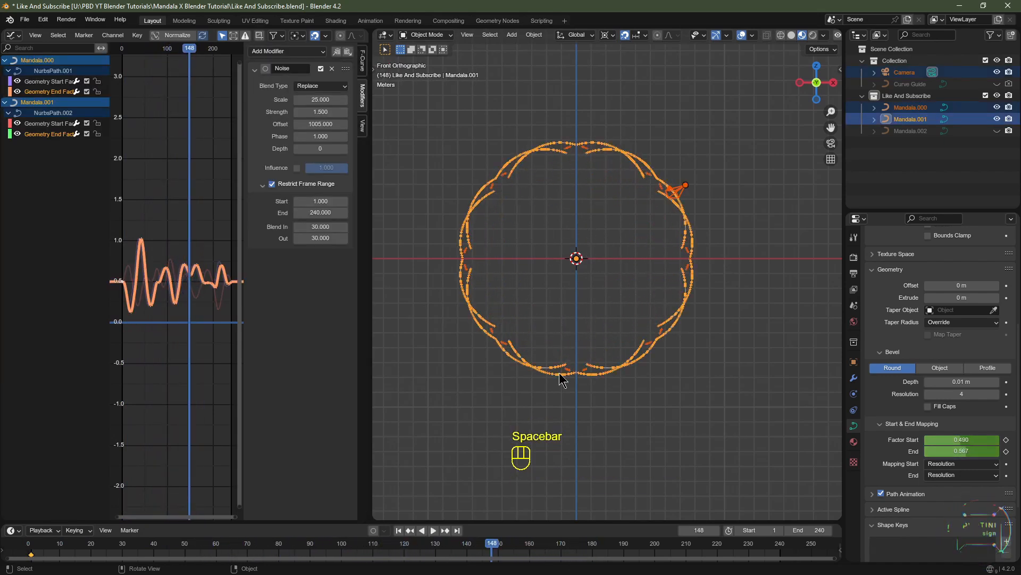
left_click(399, 531)
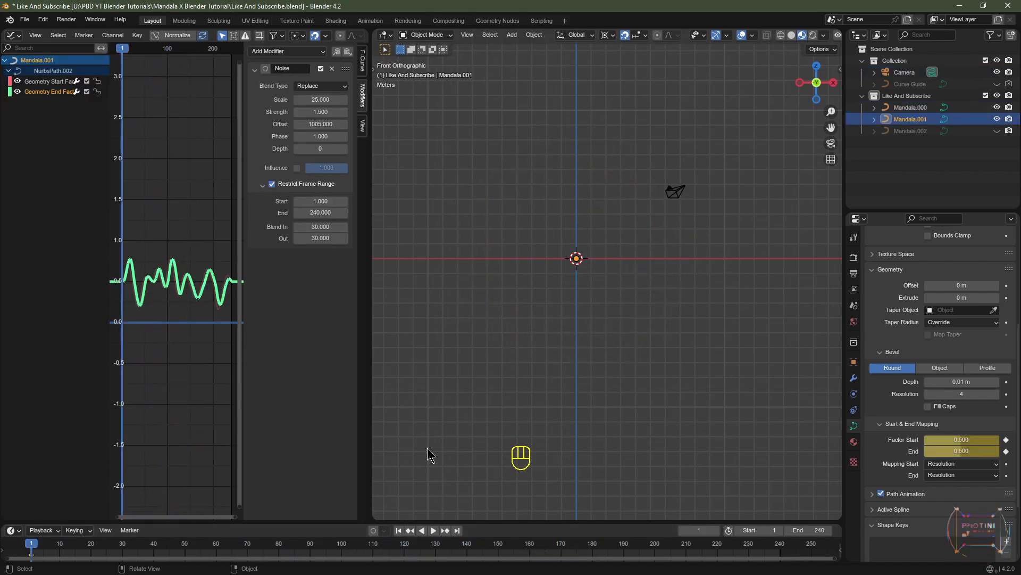
left_click(398, 530)
Step: Unhide Mandala.002 and keyframe its Start and End bevel mapping factors at 0.5 on frame 1
left_click(998, 131)
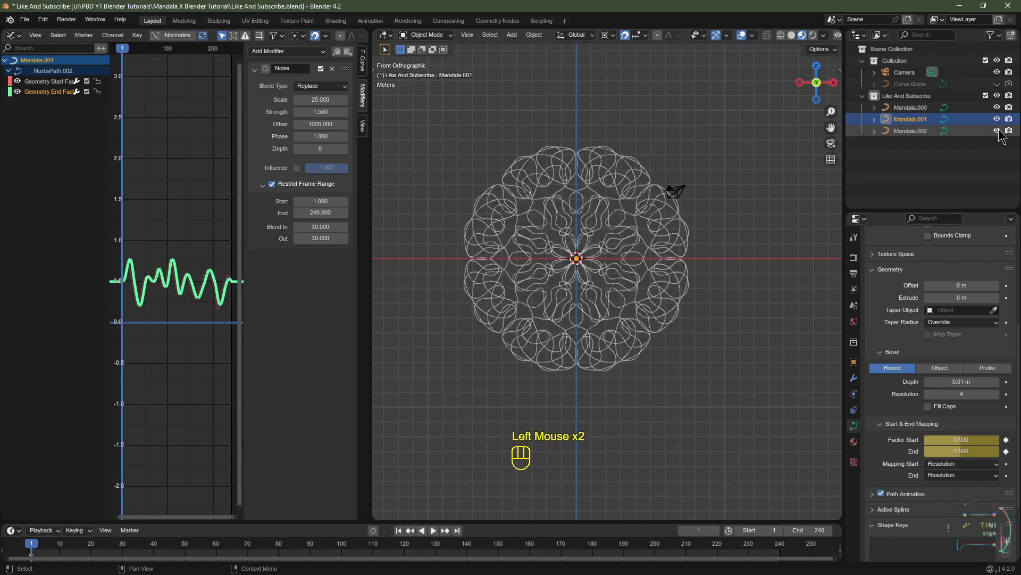
left_click(656, 237)
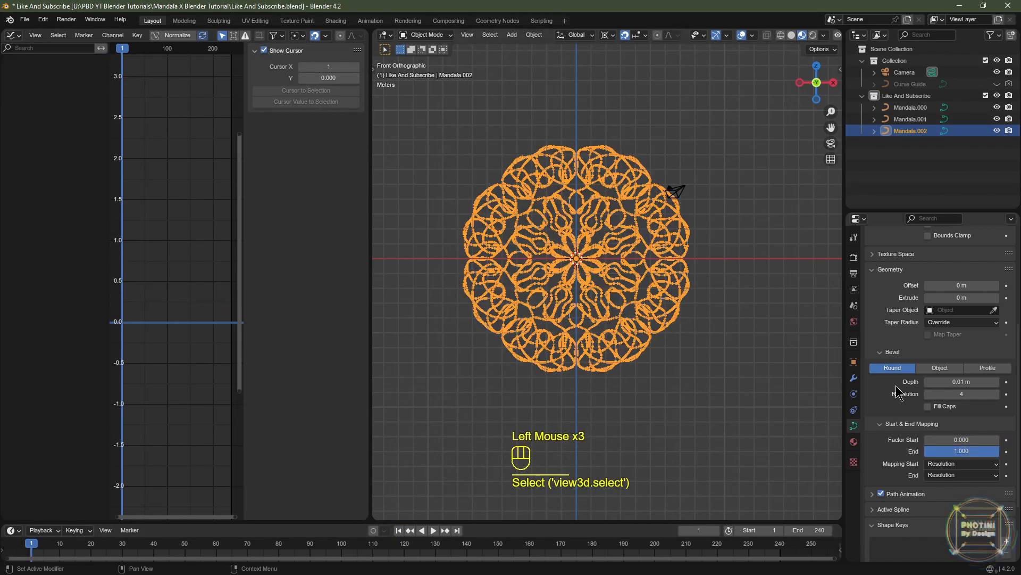
left_click(953, 440)
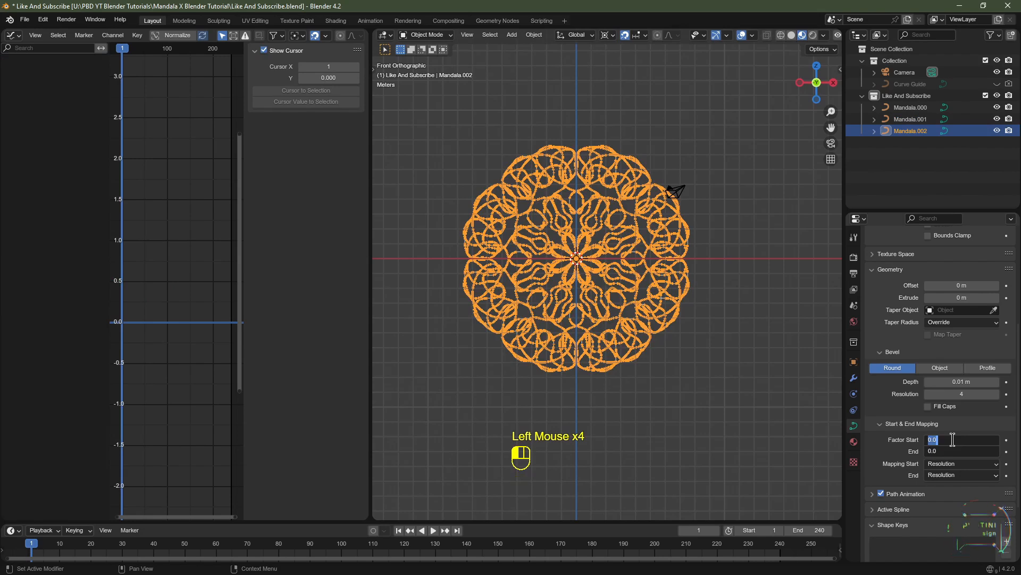
type(".5")
key("Return")
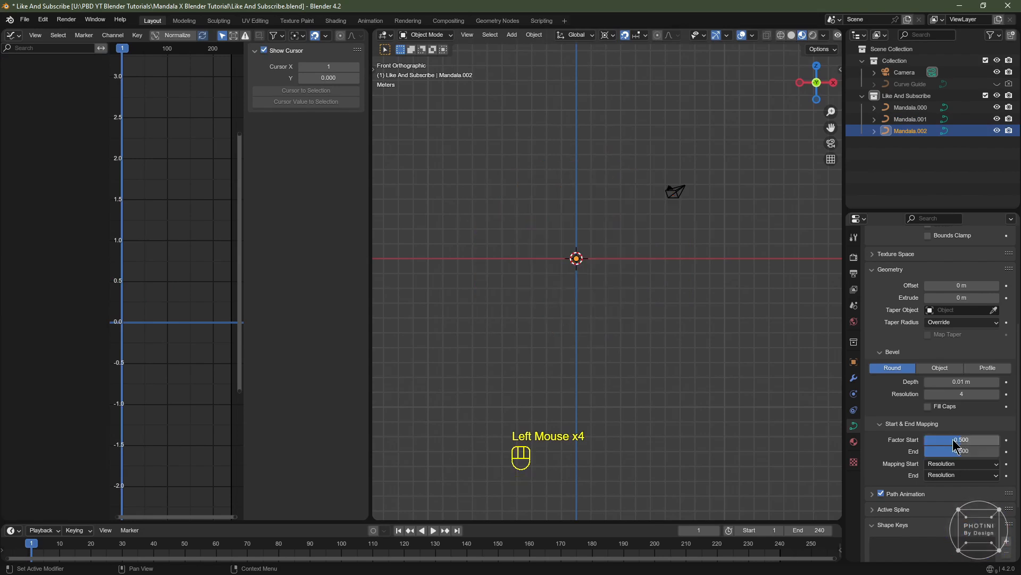
left_click(1007, 440)
left_click(1007, 451)
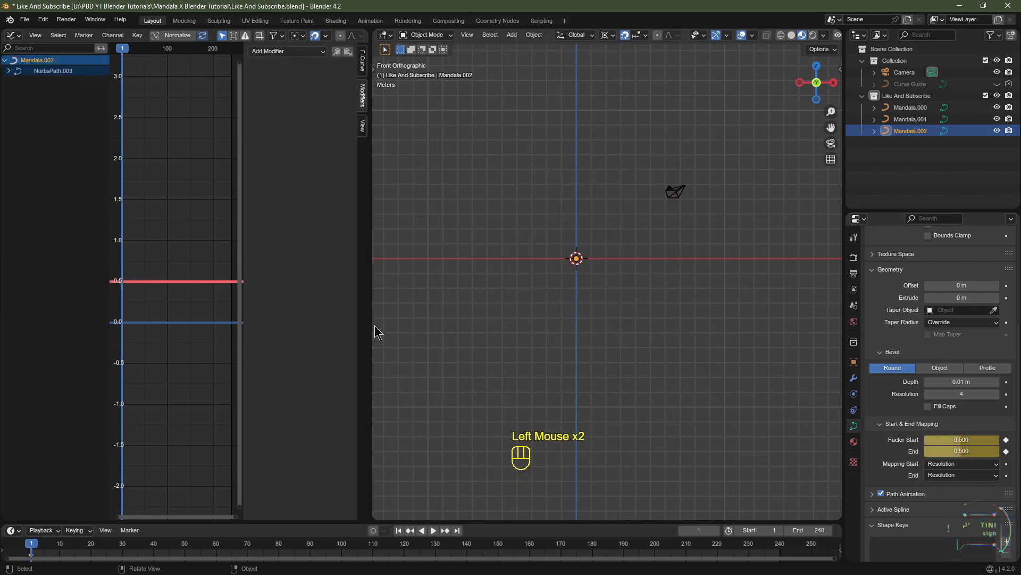
Step: Paste the copied Noise modifier onto Mandala.002's Geometry Start Factor channel and set its offset to 2000
left_click(10, 73)
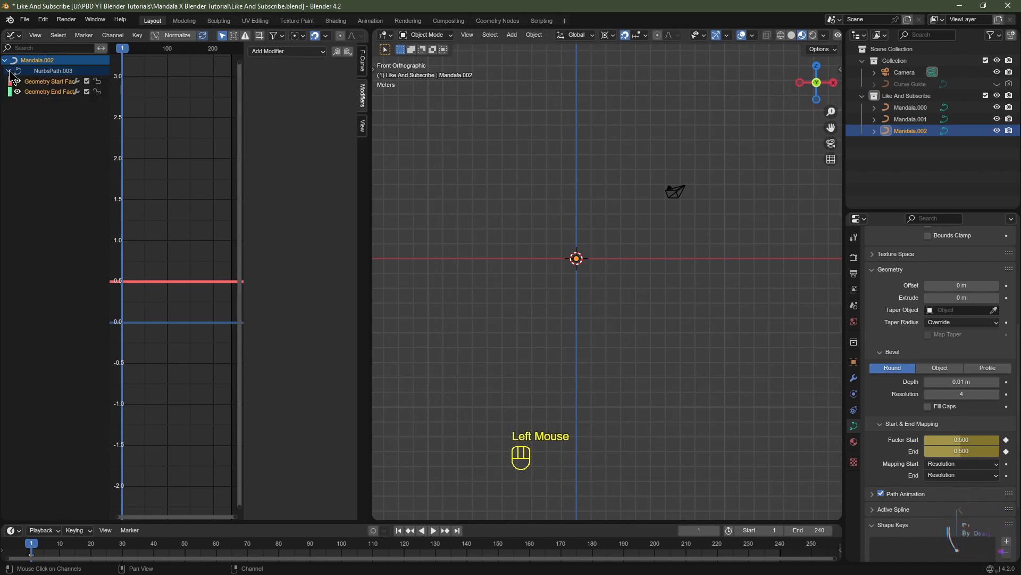
left_click(41, 84)
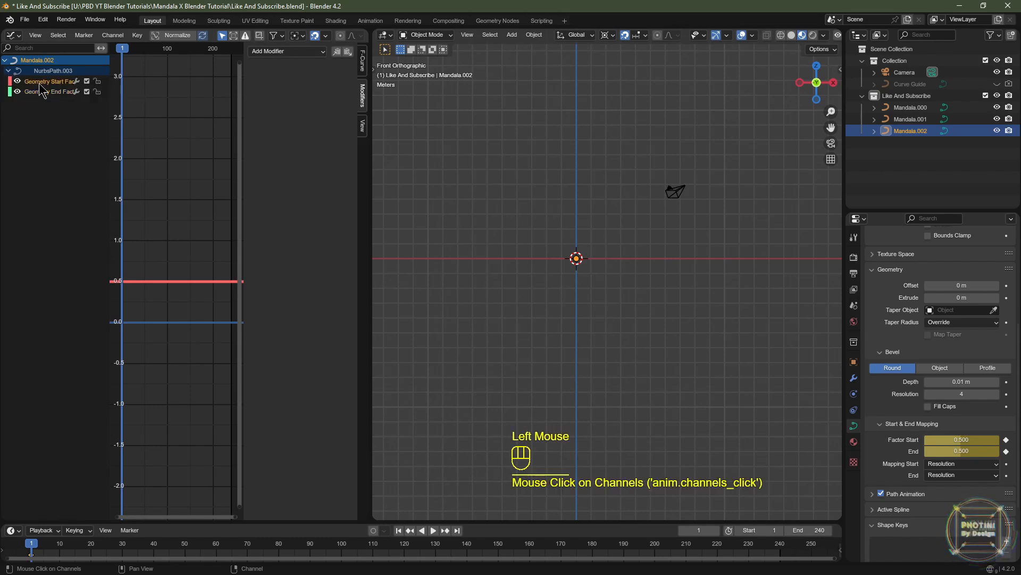
left_click(347, 52)
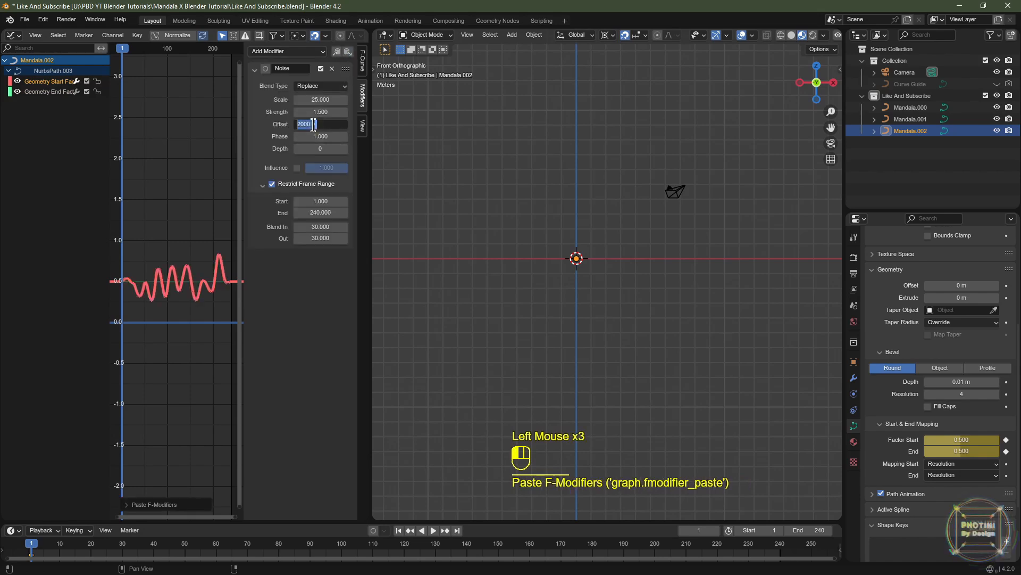
type("2000")
key("Return")
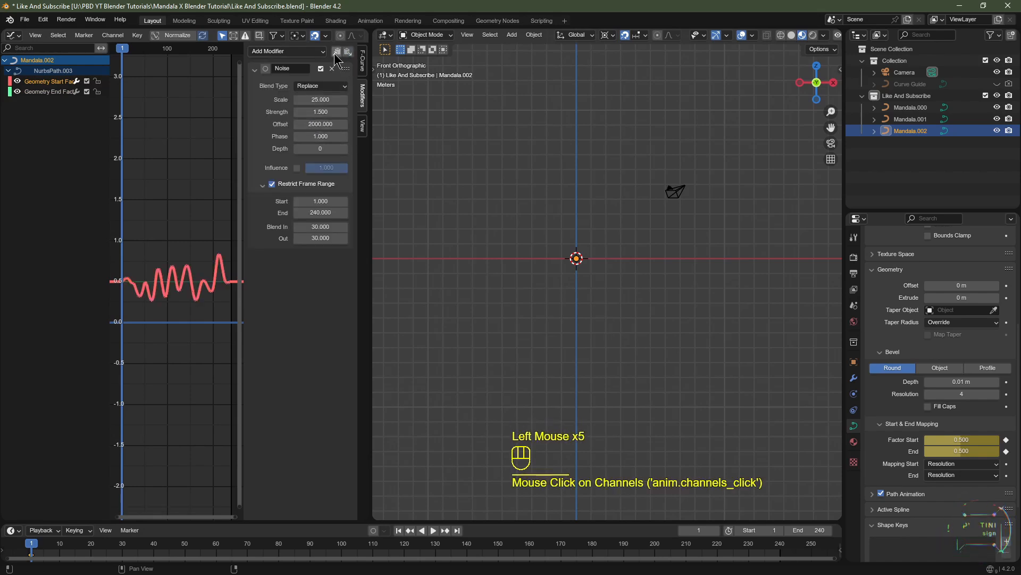
Step: Copy the Start Factor's Noise modifier to Mandala.002's Geometry End Factor channel and set its offset to 2005
left_click(337, 54)
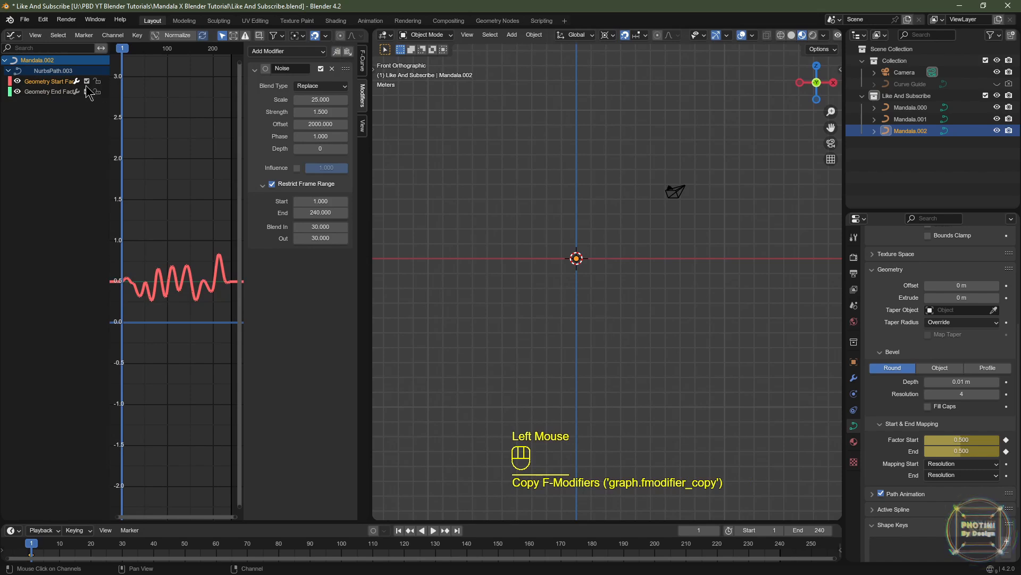
left_click(56, 93)
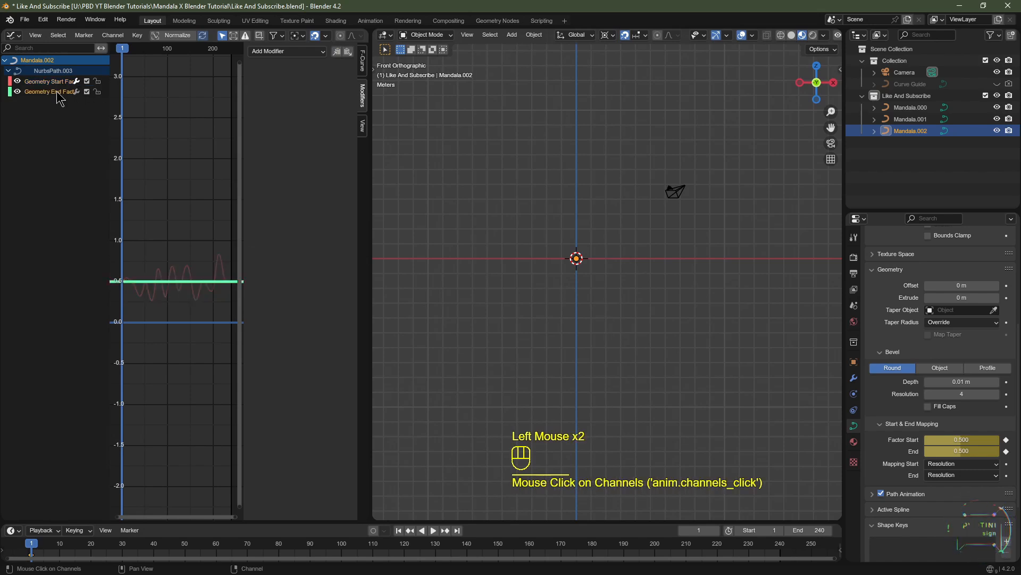
left_click(348, 52)
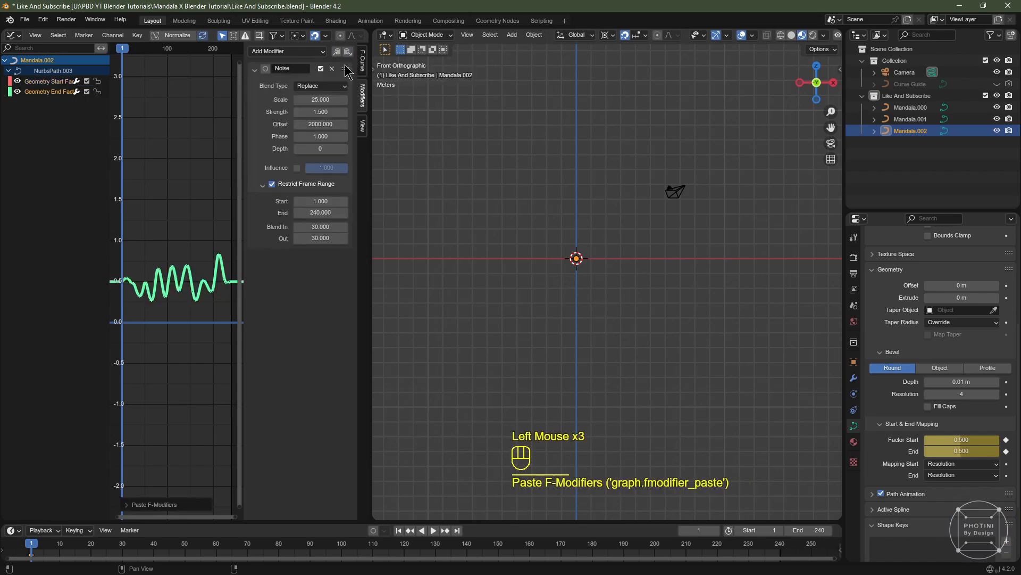
left_click(327, 125)
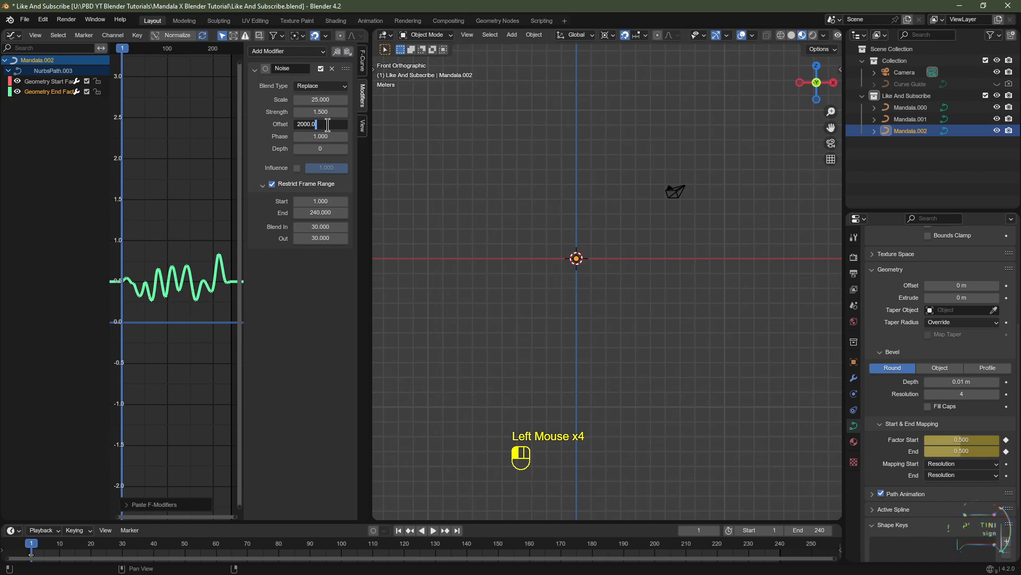
key("BackSpace")
key("BackSpace")
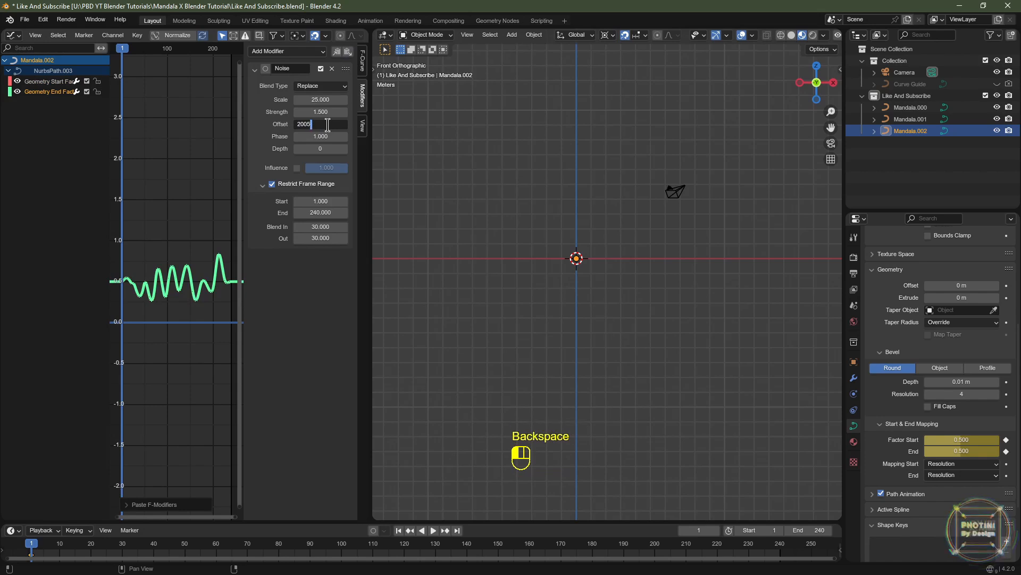
type("5")
key("Return")
Step: Play the animation and add Mandala.001 and Mandala.000 to the selection to preview all three curves together
key("space")
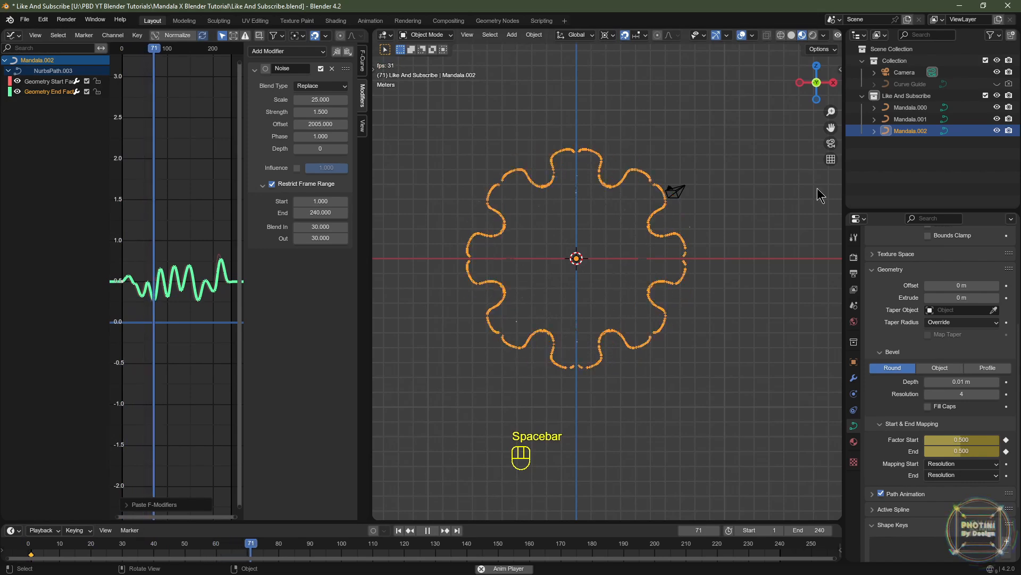
left_click(911, 119, "shift")
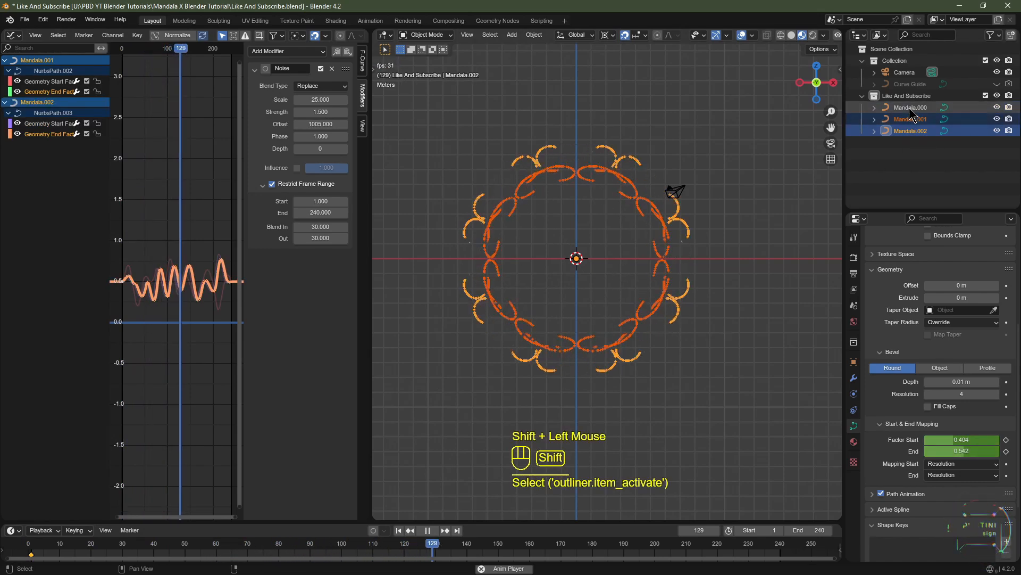
left_click(911, 107, "shift")
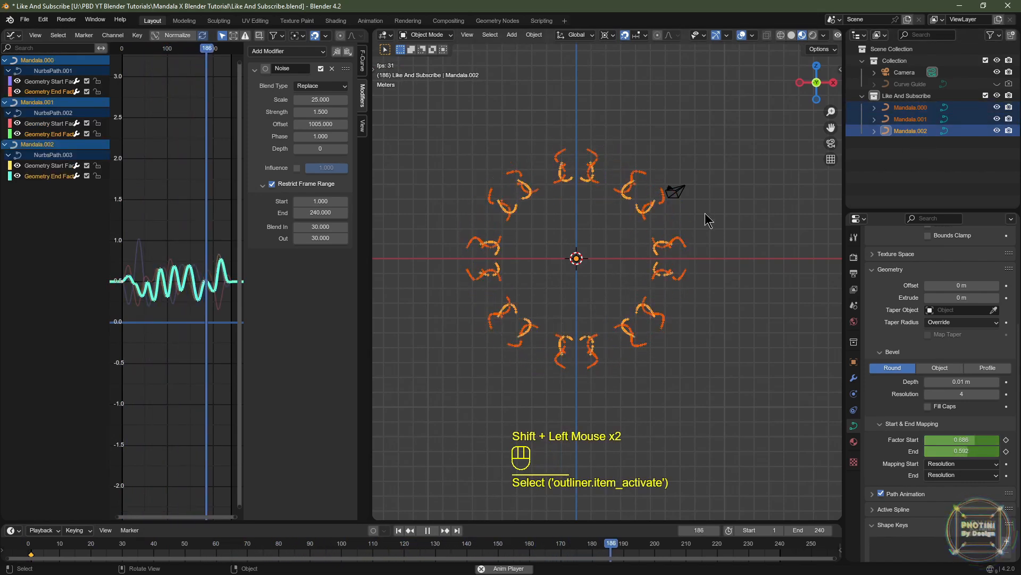
Step: Hide Mandala.000 and Mandala.001 so that only Mandala.002 is shown, and select Mandala.002
left_click(998, 130)
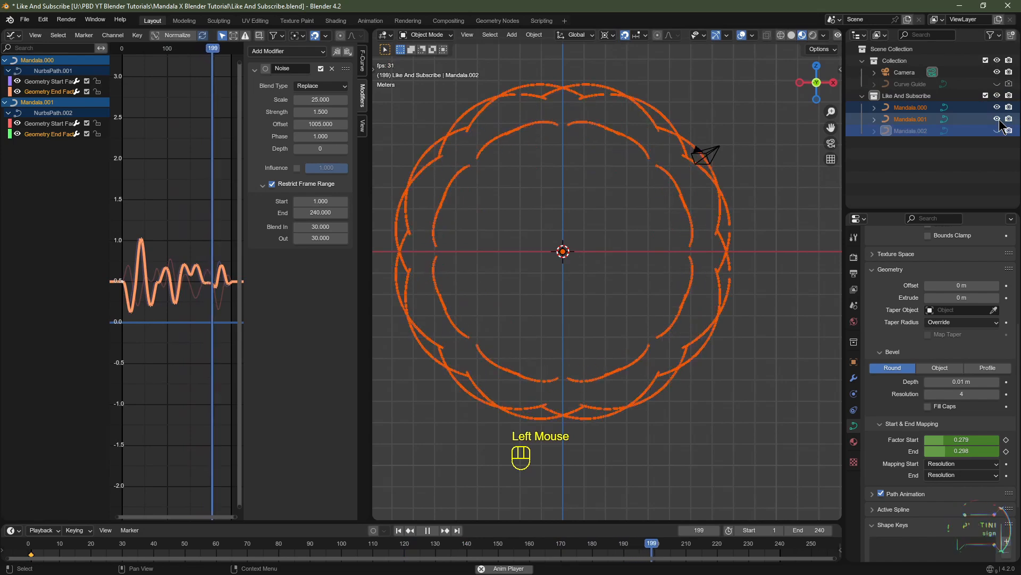
left_click(998, 119)
left_click(998, 108)
left_click(997, 118)
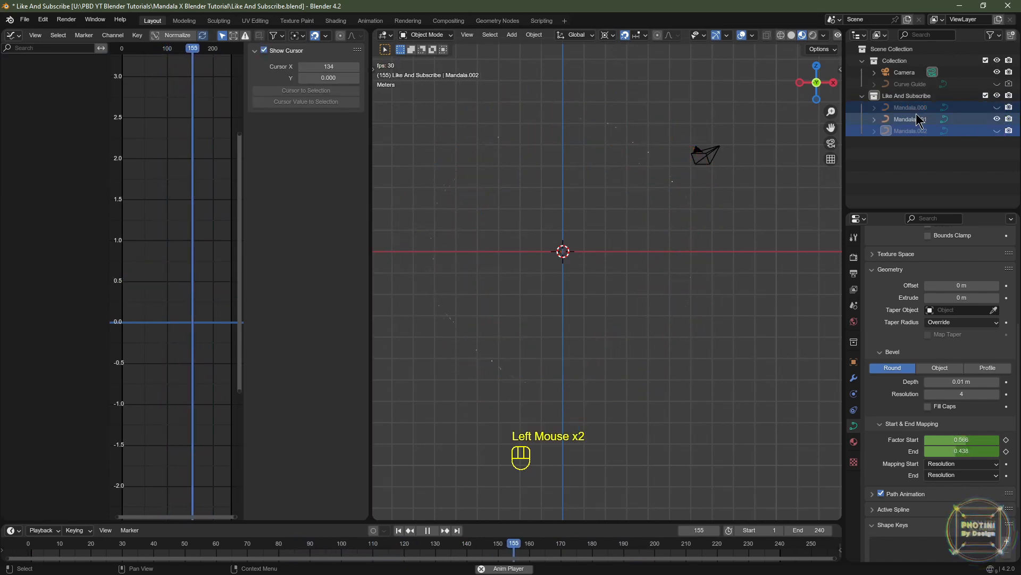
left_click(916, 119)
left_click(997, 119)
left_click(998, 130)
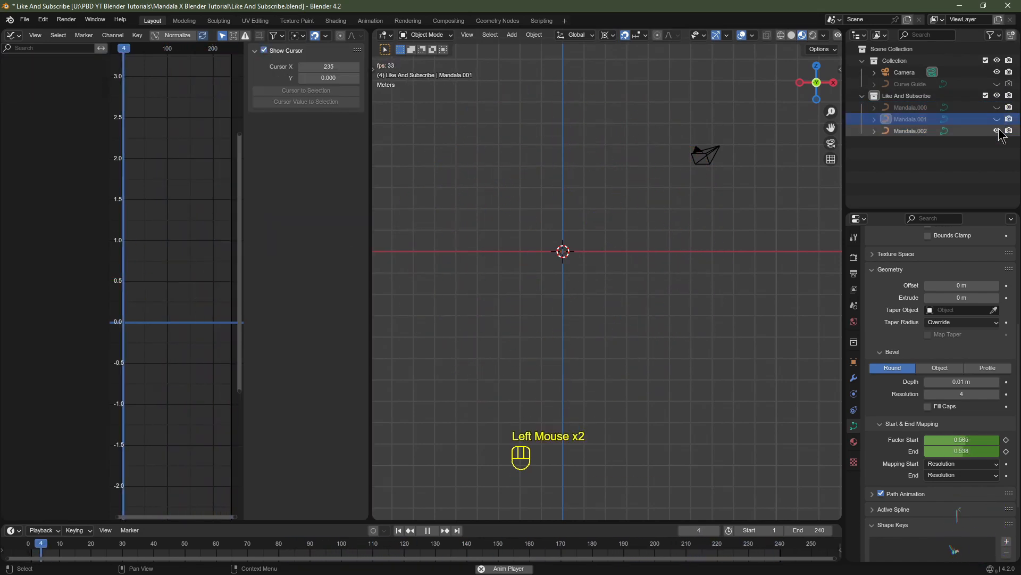
left_click(901, 131)
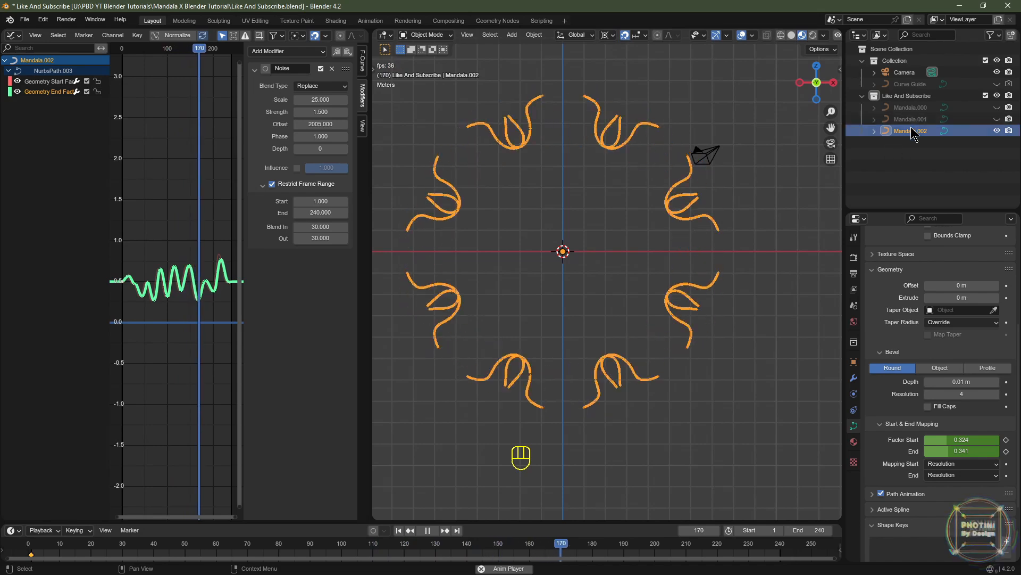
Step: Set Mandala.002's Noise modifier offset to 3005 on the Geometry End Factor channel and 3000 on the Geometry Start Factor channel
left_click(324, 123)
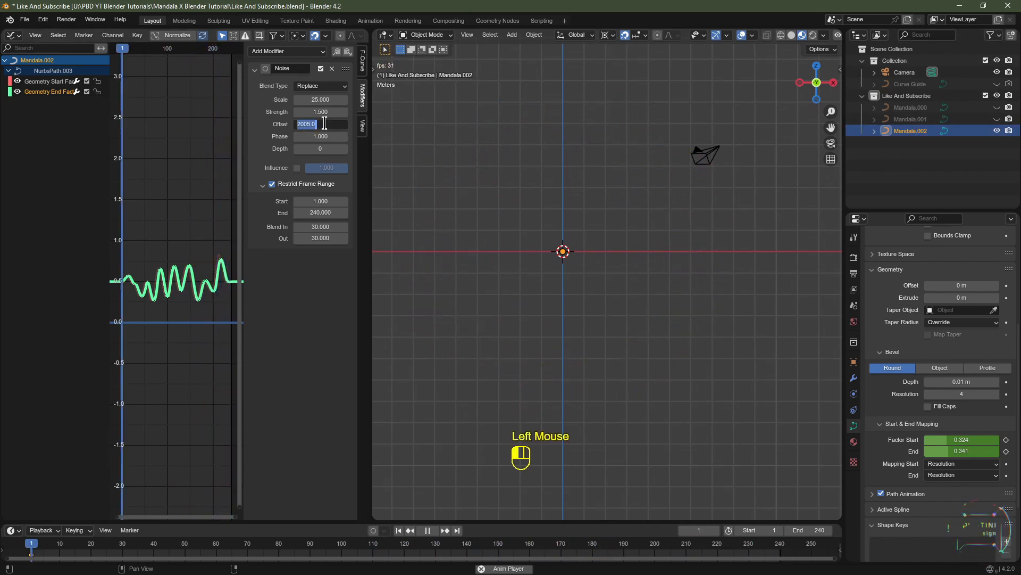
key("Left")
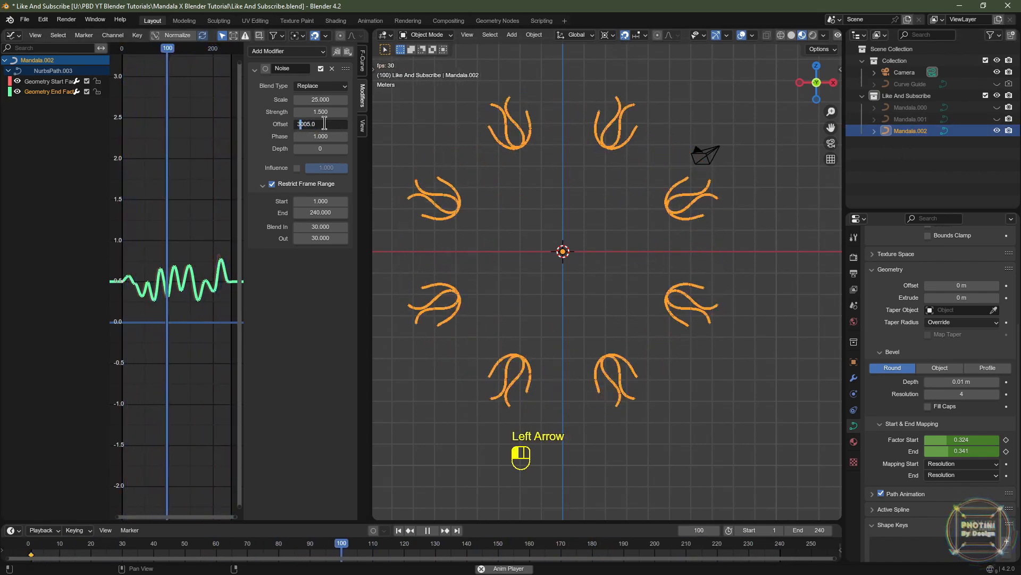
key("Return")
left_click(48, 81)
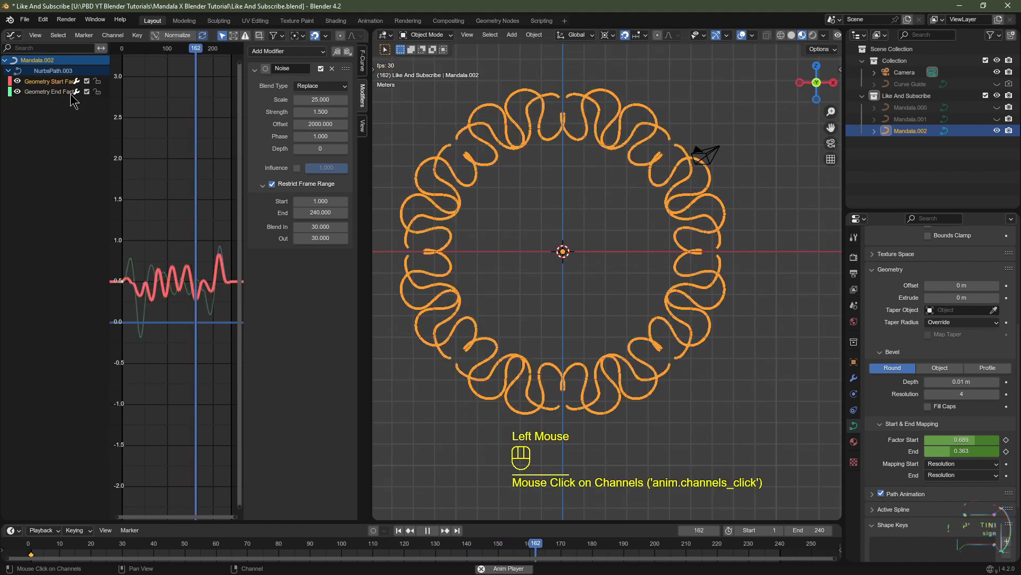
left_click(309, 124)
key("Left")
key("Return")
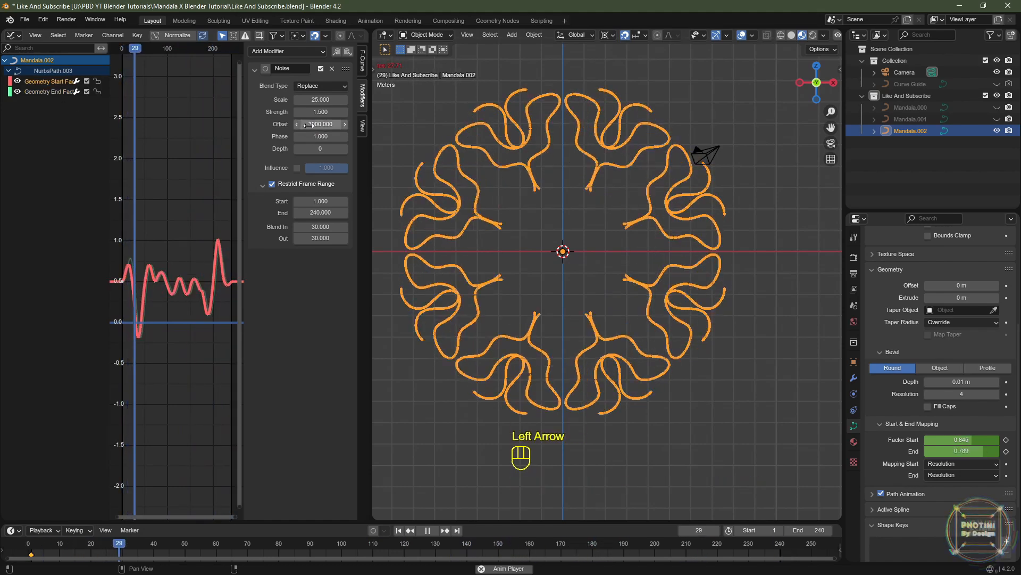
Step: Unhide Mandala.001 and Mandala.000, add both to the selection with Mandala.002, and stop the playback after previewing them together
left_click(998, 131)
left_click(997, 118)
left_click(997, 107)
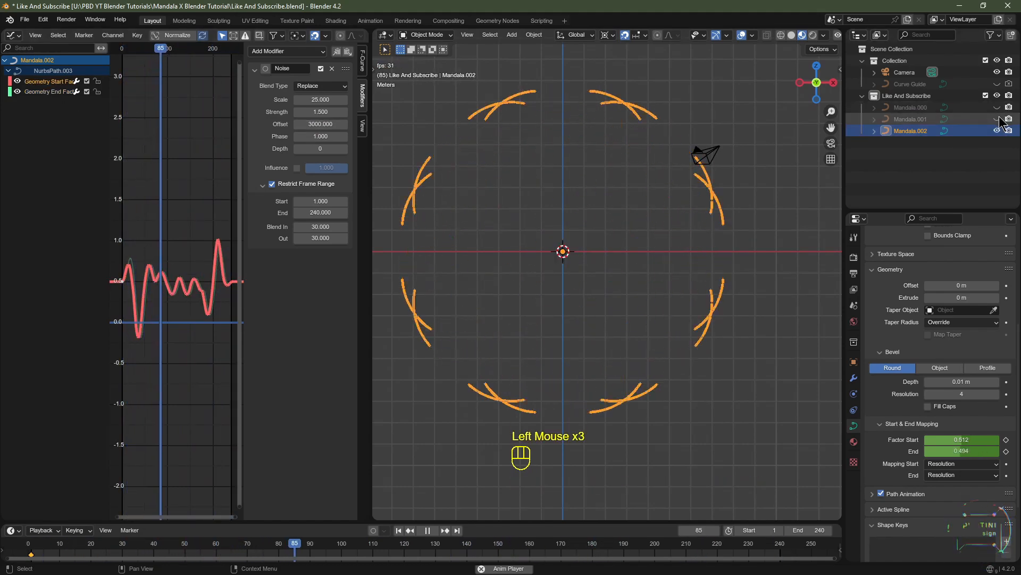
left_click(910, 119, "shift")
left_click(911, 107, "shift")
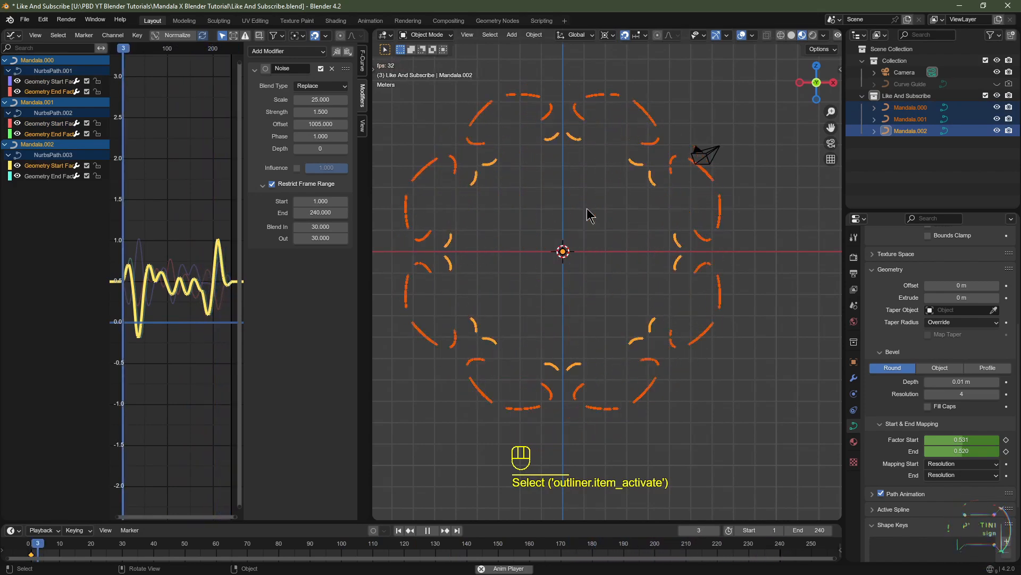
scroll(590, 215, "down", 2)
key("space")
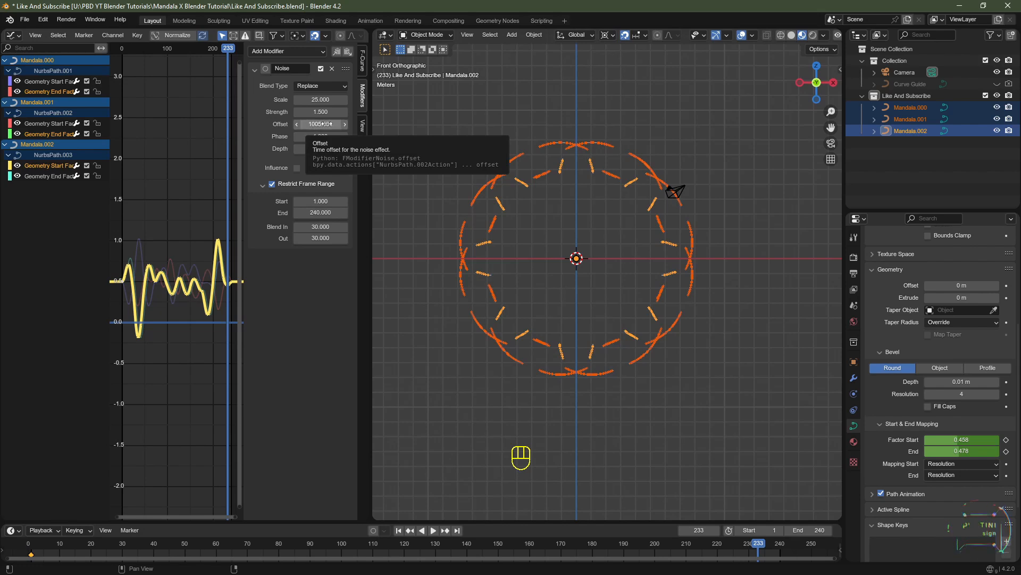
Step: Check the End Factor's Noise settings on Mandala.002, then play and step through frames to examine the combined pattern around frame 31
left_click(58, 176)
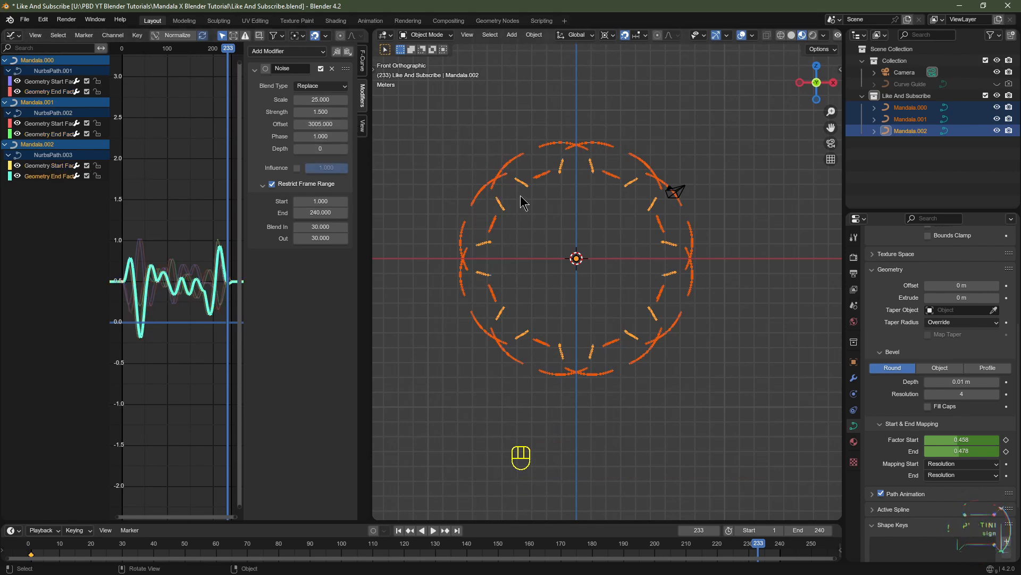
key("space")
key("space")
key("space")
key("space")
key("Left")
key("Left")
key("Left")
key("Right")
key("Right")
key("Right")
key("Right")
key("Right")
key("Right")
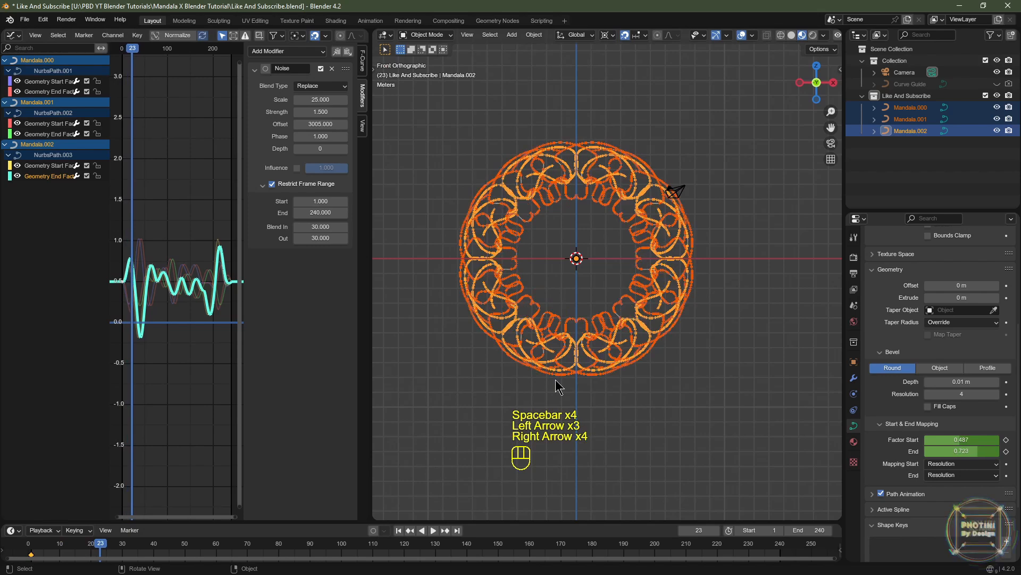
key("space")
key("space")
key("Left")
key("Left")
key("Left")
key("Left")
key("Left")
key("Left")
key("Left")
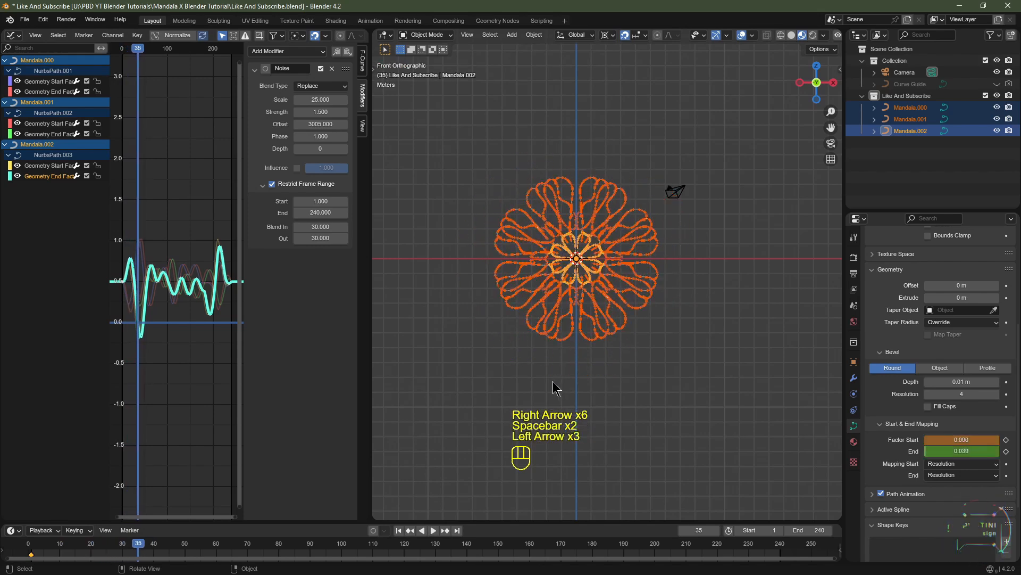
scroll(584, 346, "up", 3)
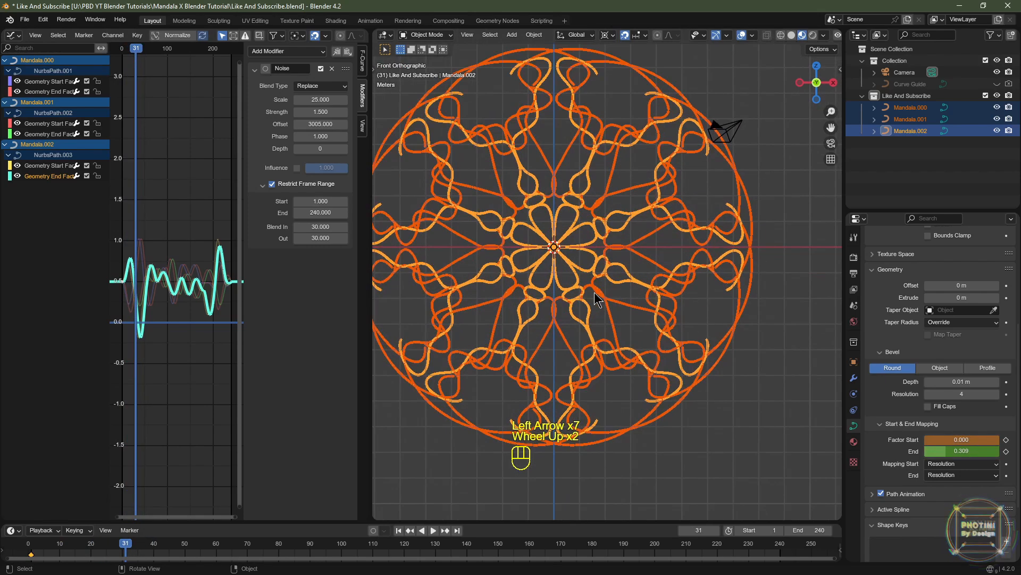
scroll(555, 207, "down", 2)
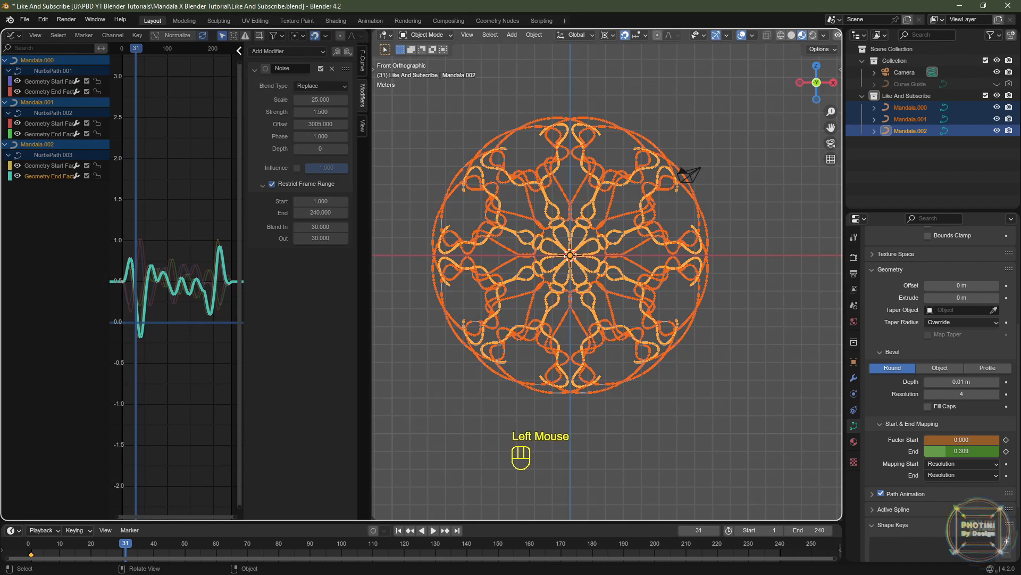
Step: Close the Graph Editor area so the 3D Viewport fills its space, with the mandala framed in view
left_click_drag(239, 51, 241, 53)
scroll(490, 151, "down", 2)
middle_click_drag(524, 368, 527, 419, "shift")
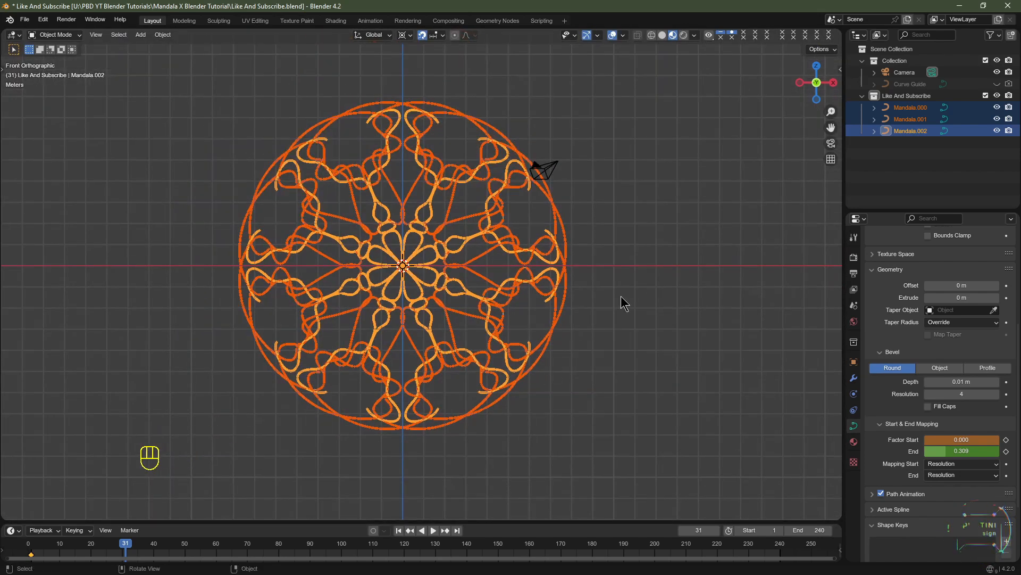
Step: Select Mandala.000, split the 3D Viewport horizontally near its middle, and turn the lower area into a Shader Editor
left_click(912, 108)
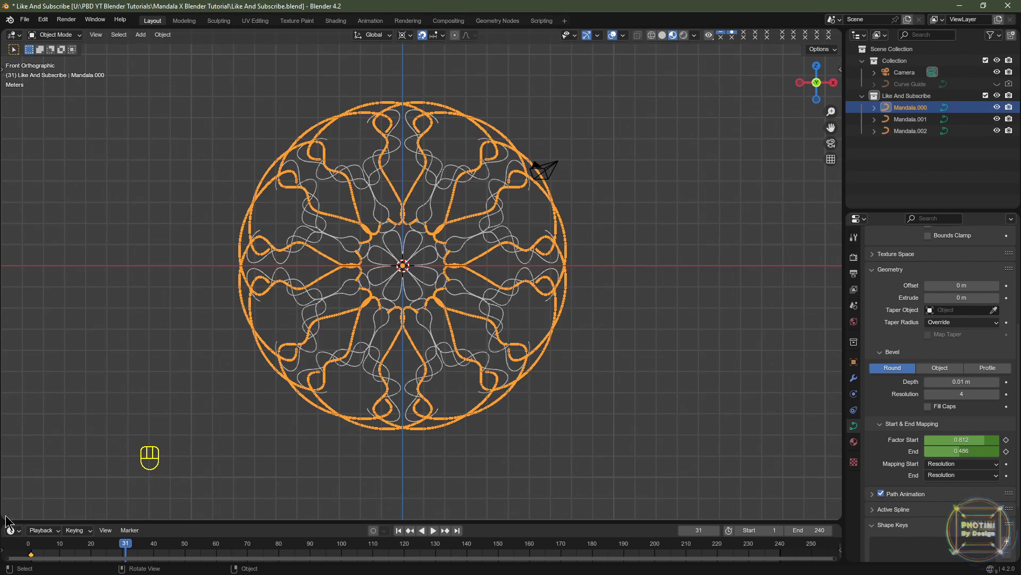
left_click_drag(5, 517, 6, 261)
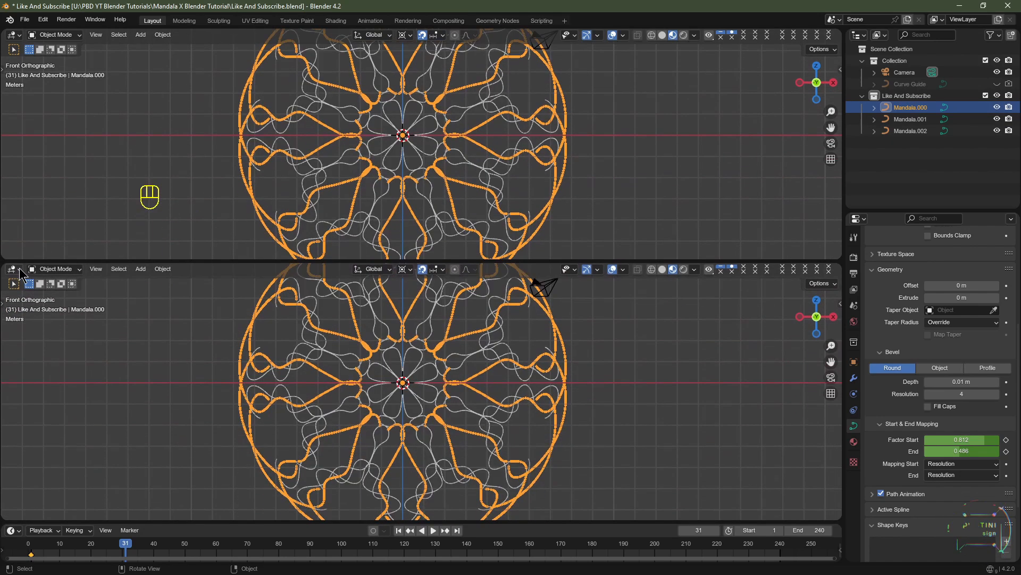
left_click(13, 268)
left_click(40, 372)
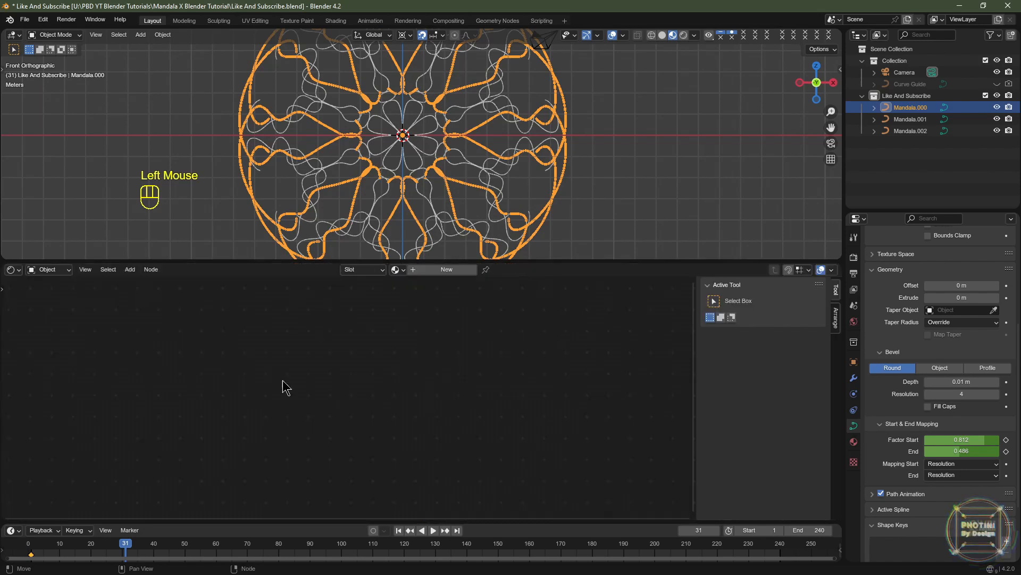
Step: Create a new material for Mandala.000 and delete its Principled BSDF node
left_click(910, 108)
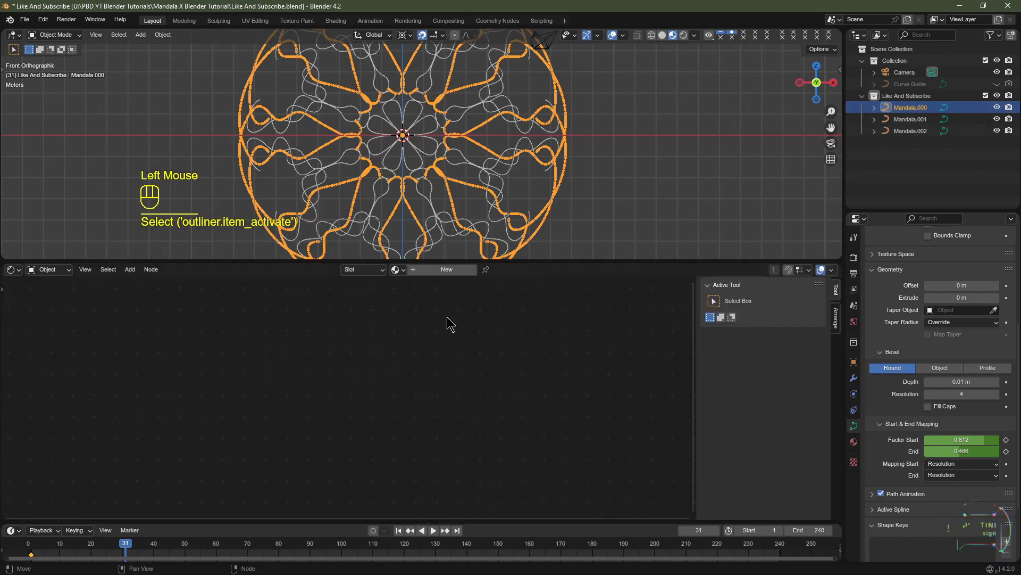
left_click(450, 270)
scroll(372, 405, "up", 2)
middle_click_drag(372, 404, 367, 372)
left_click(361, 347)
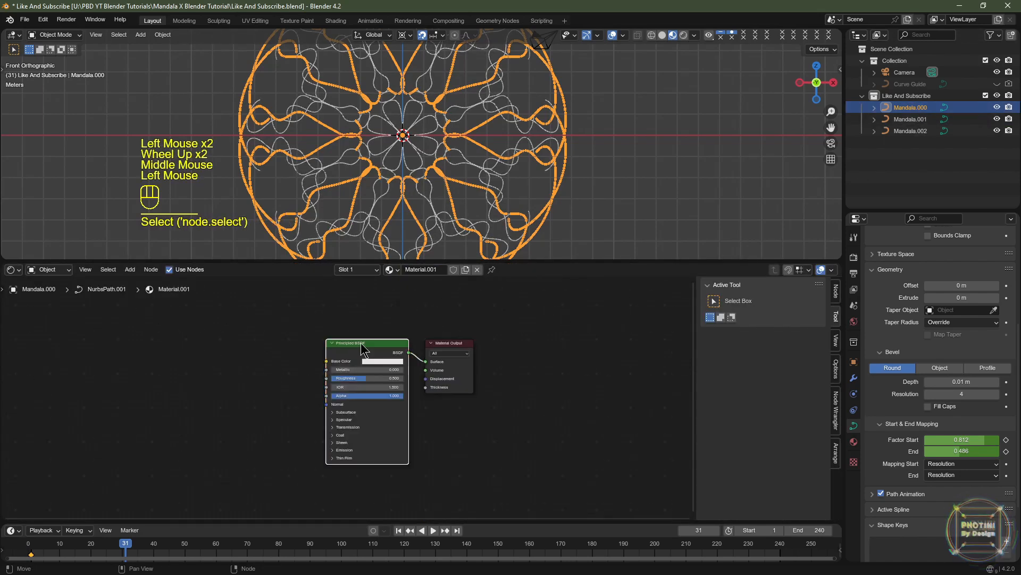
key("x")
Step: Add an Emission shader to Mandala.000's material and connect it to the Material Output's Surface input
key("shift+a")
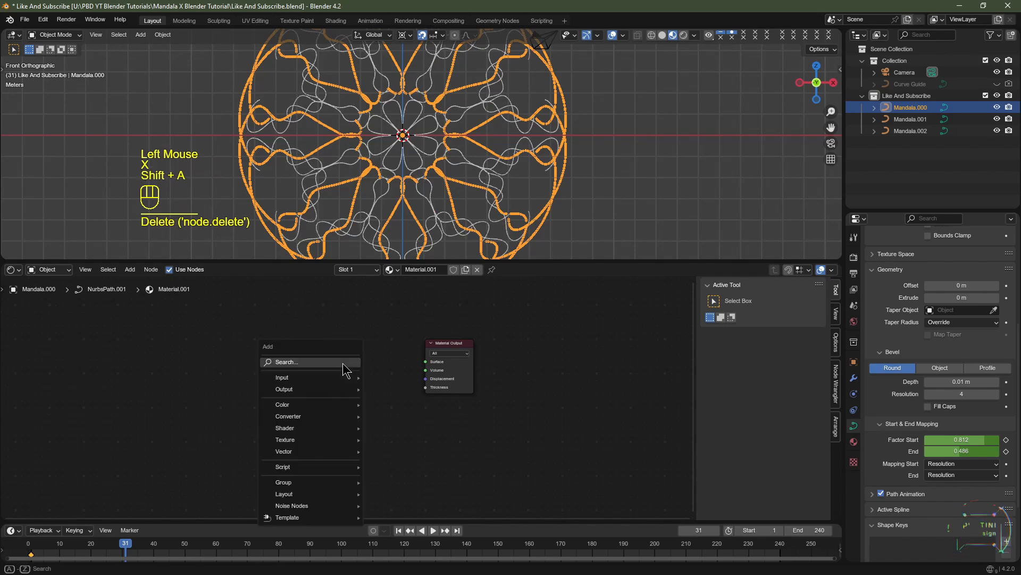
mouse_move(305, 429)
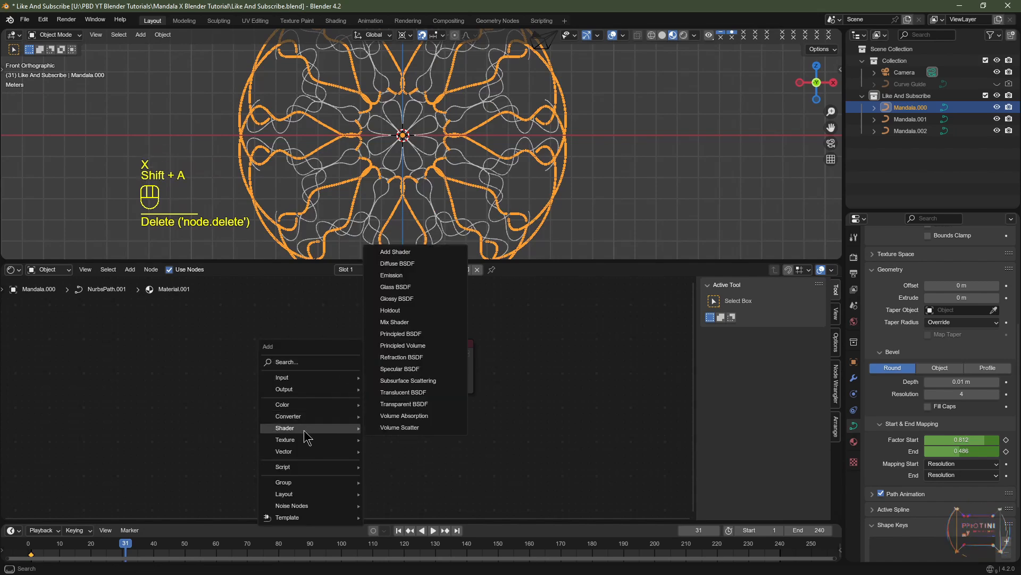
left_click(392, 275)
left_click(391, 358)
left_click_drag(395, 353, 425, 361)
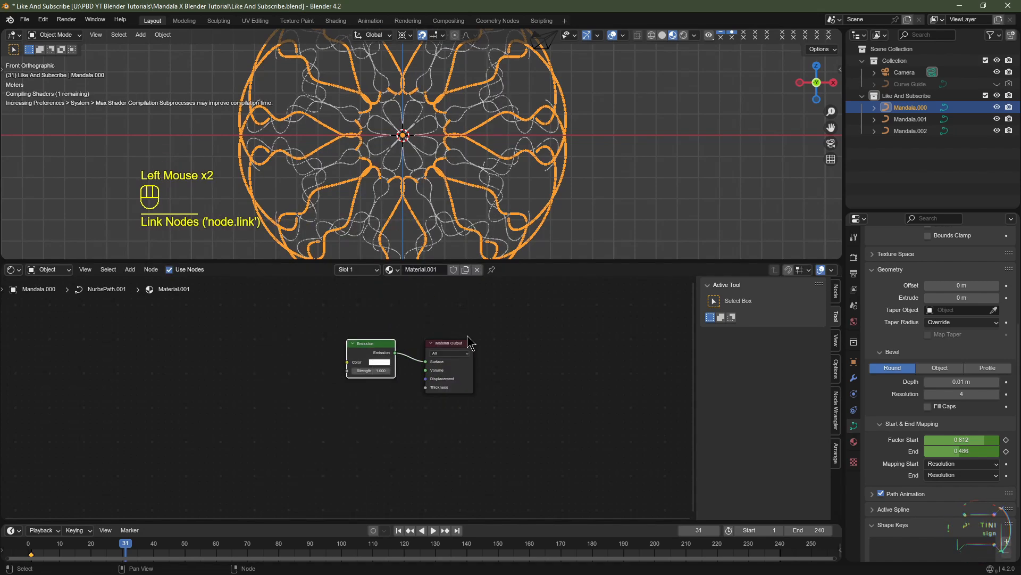
Step: Show the 3D Viewport in rendered shading without overlays and set the World background strength to 0
left_click(684, 35)
left_click(854, 322)
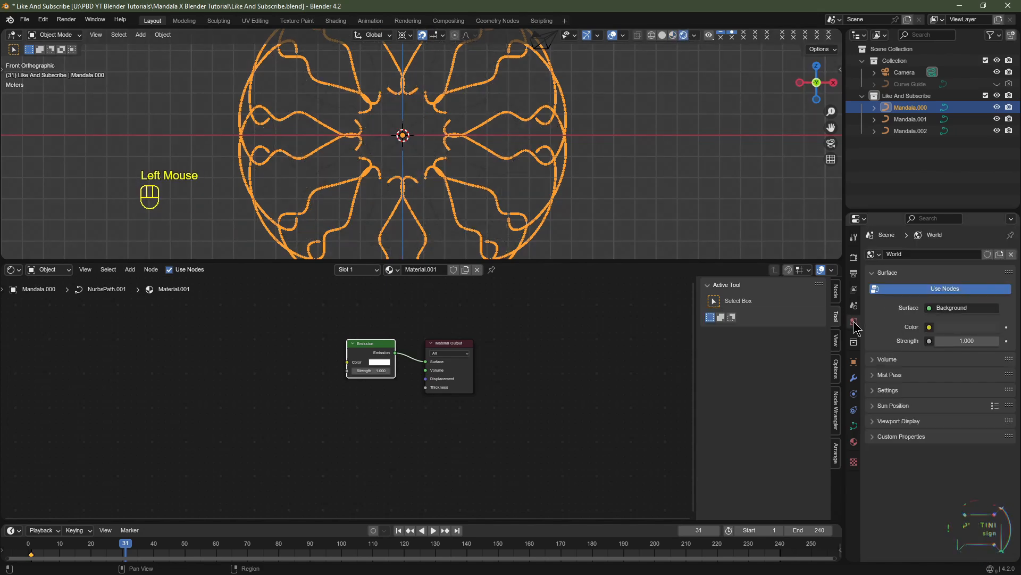
left_click_drag(977, 344, 935, 344)
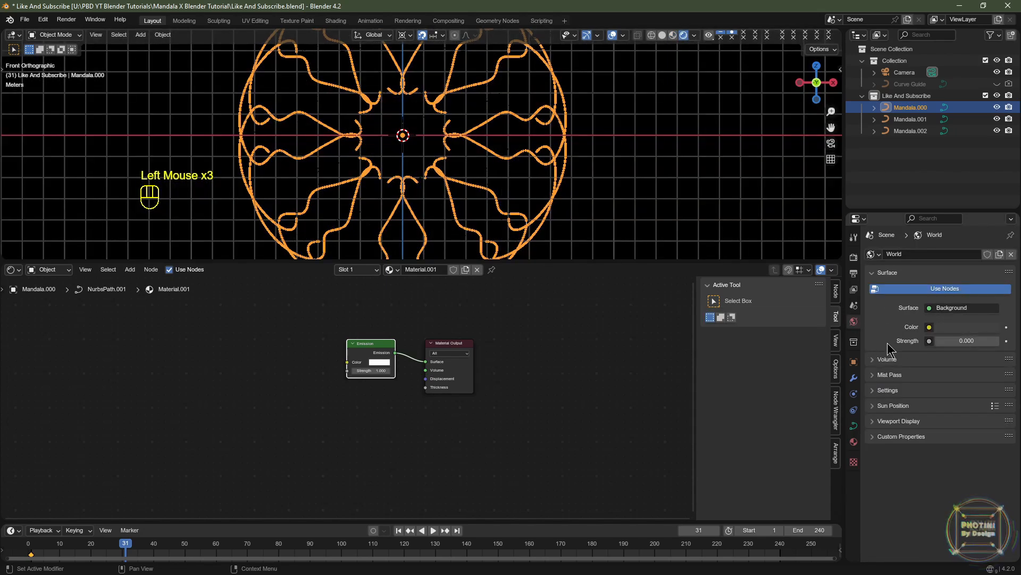
left_click(612, 35)
scroll(577, 282, "up", 2)
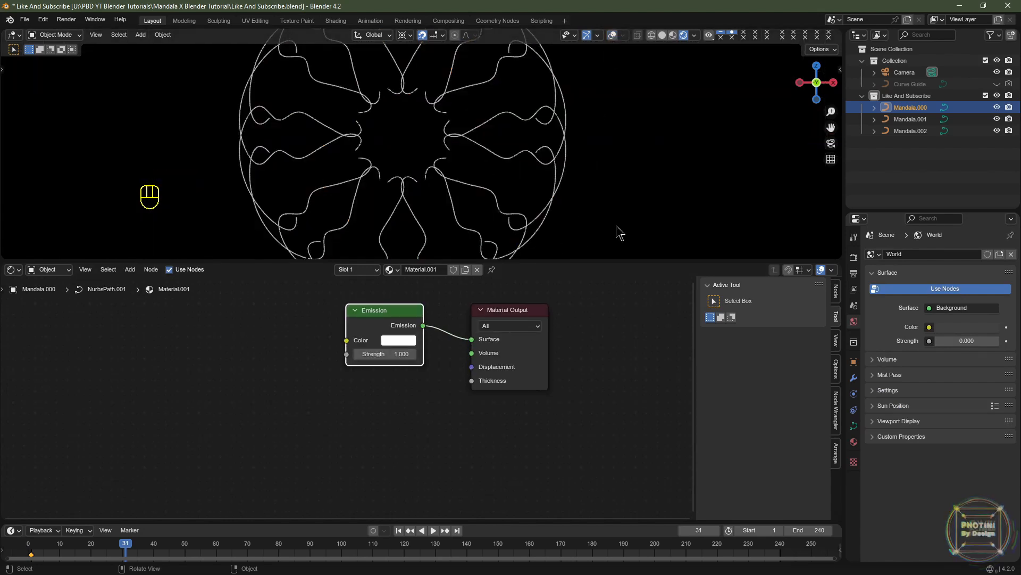
Step: Set Mandala.000's bevel depth to 0.04 m in its curve geometry settings
left_click(854, 427)
scroll(934, 429, "down", 3)
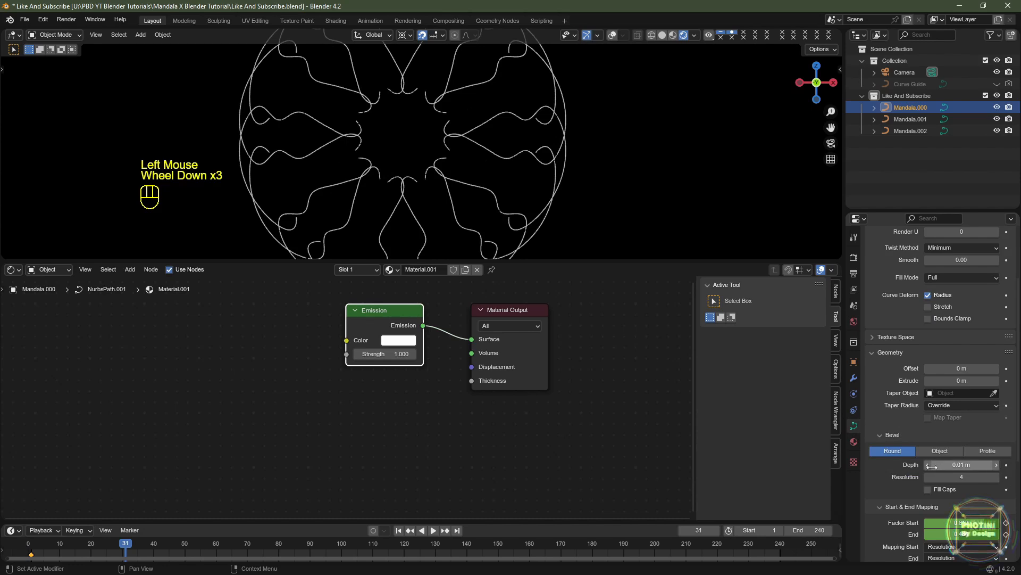
left_click(996, 465)
double_click(996, 465)
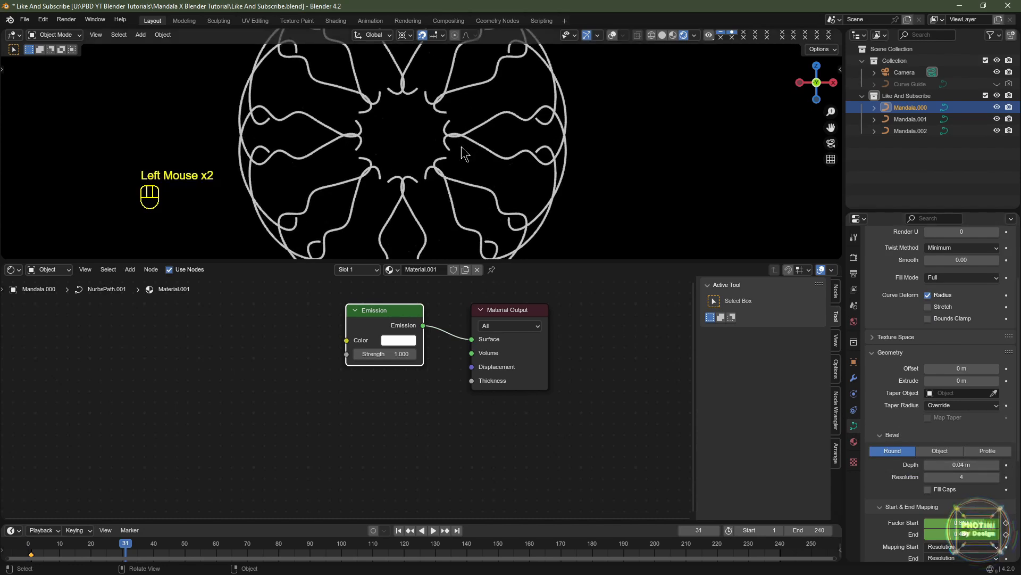
Step: Set the Emission color of Mandala.000's material to a pinkish red
scroll(461, 146, "up", 2)
left_click(406, 339)
left_click_drag(446, 246, 445, 254)
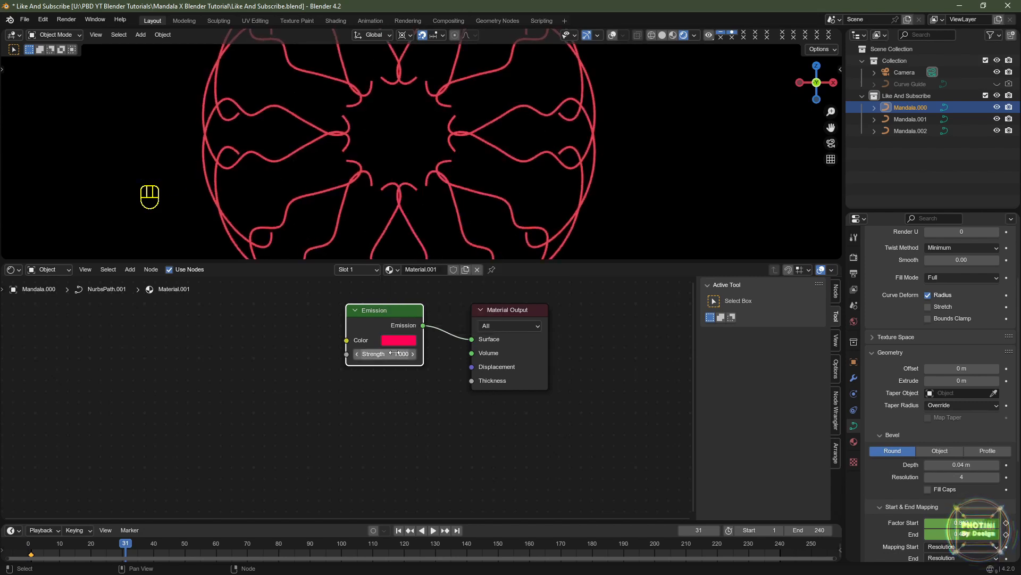
Step: Create a new material for Mandala.001 and delete its Principled BSDF node
left_click(905, 121)
left_click(432, 269)
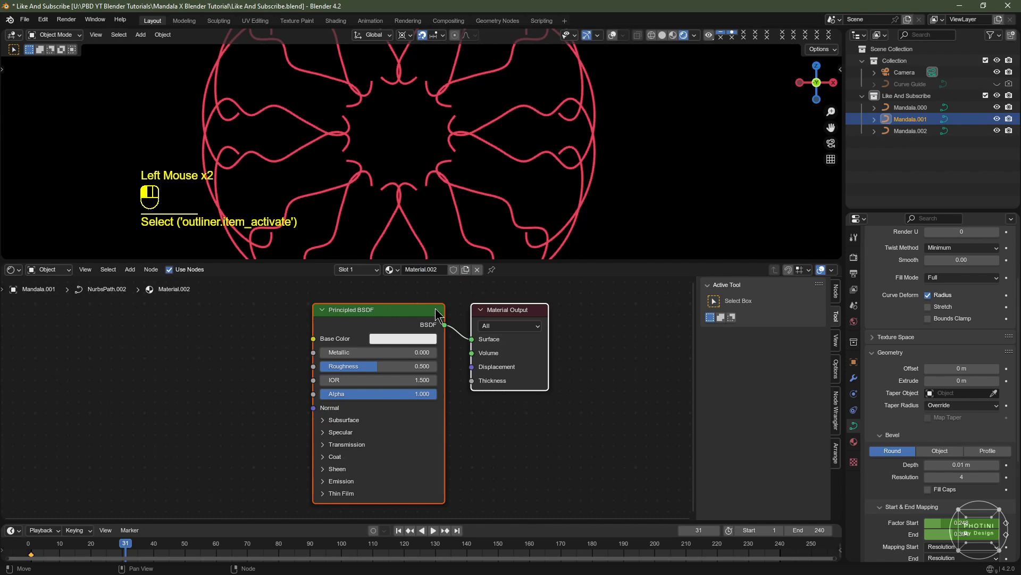
left_click(388, 319)
key("Delete")
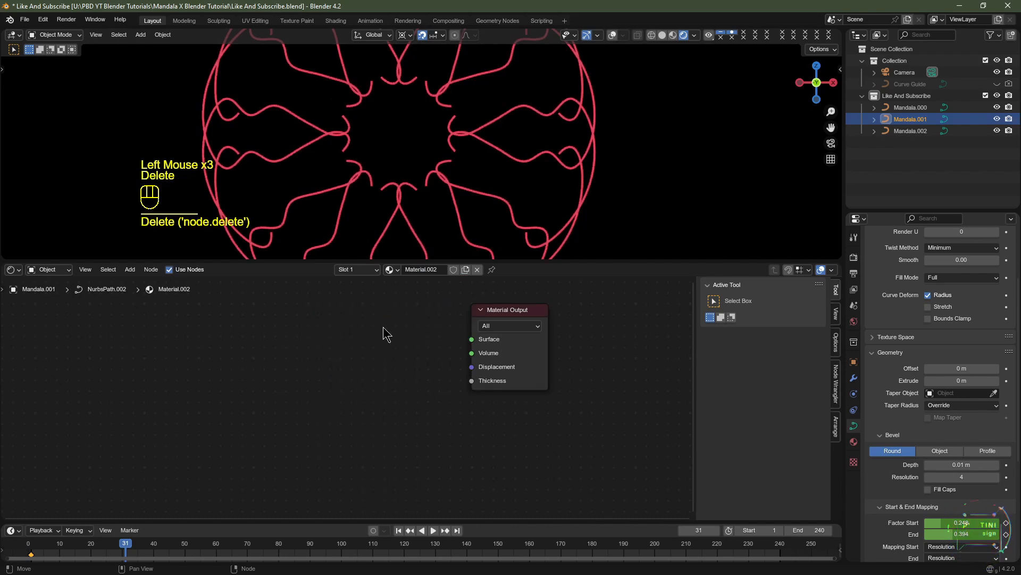
Step: Add an Emission shader to Mandala.001's material and connect it to the Material Output's Surface input
key("shift+a")
mouse_move(383, 326)
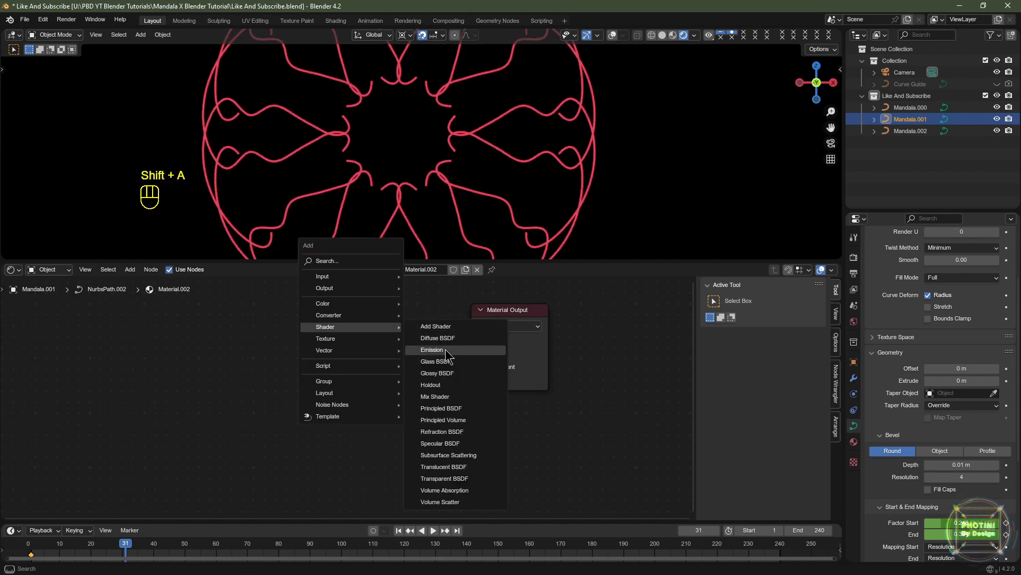
left_click(446, 350)
left_click(407, 349)
left_click_drag(418, 342, 482, 340)
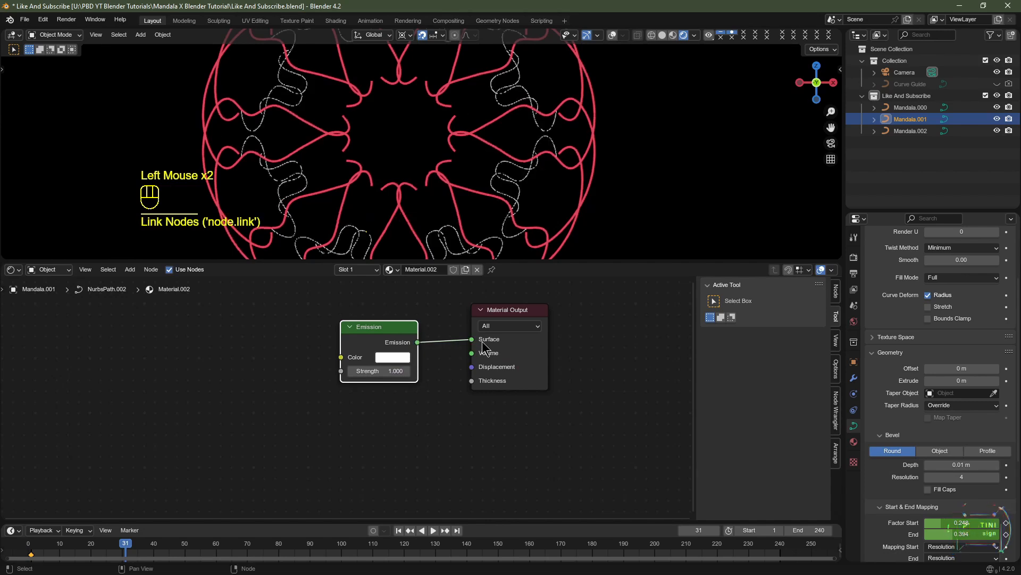
Step: Set the Emission color of Mandala.001's material to blue and the curve's bevel depth to 0.04 m
left_click(389, 358)
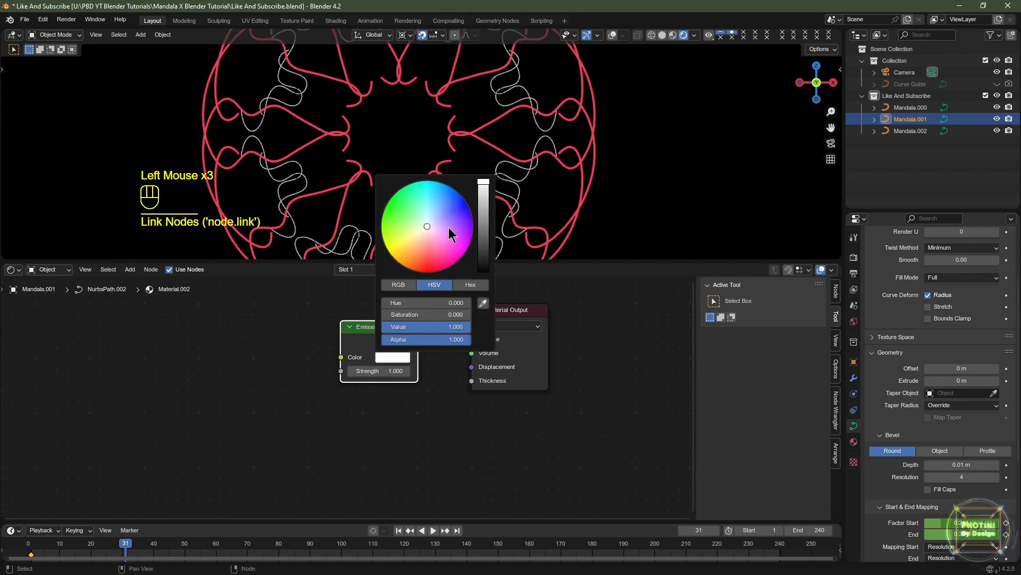
mouse_move(448, 228)
left_mouse_down()
mouse_move(473, 229)
mouse_move(471, 216)
left_mouse_up()
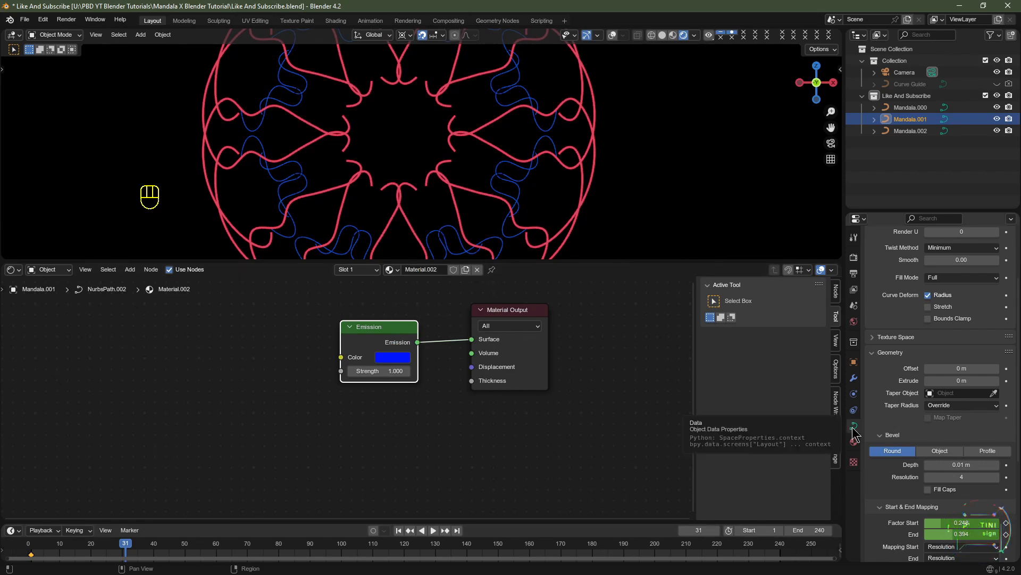
left_click(996, 465)
left_click(995, 465)
left_click(995, 465)
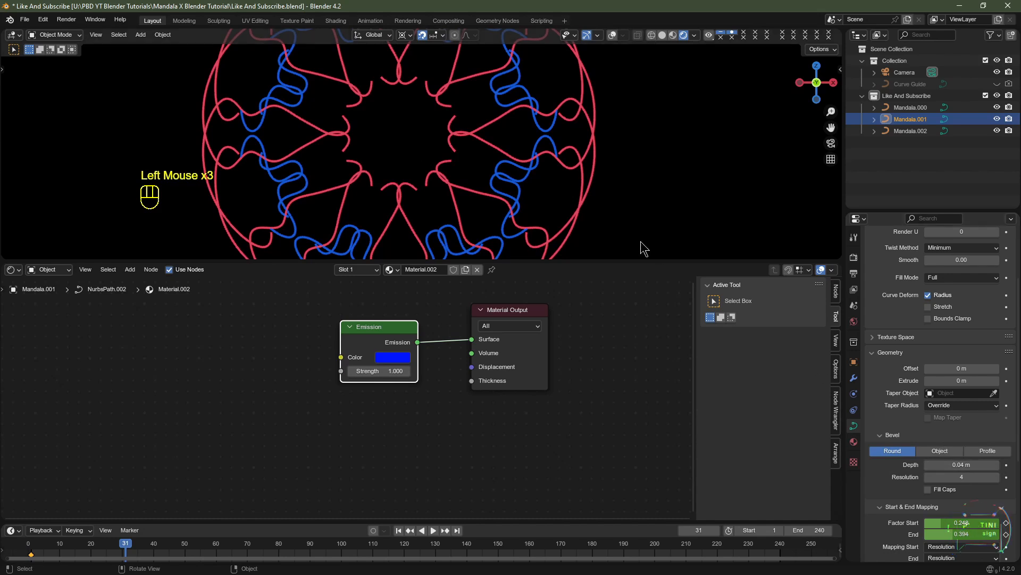
Step: Create a new material for Mandala.002 and delete its Principled BSDF node
left_click(913, 132)
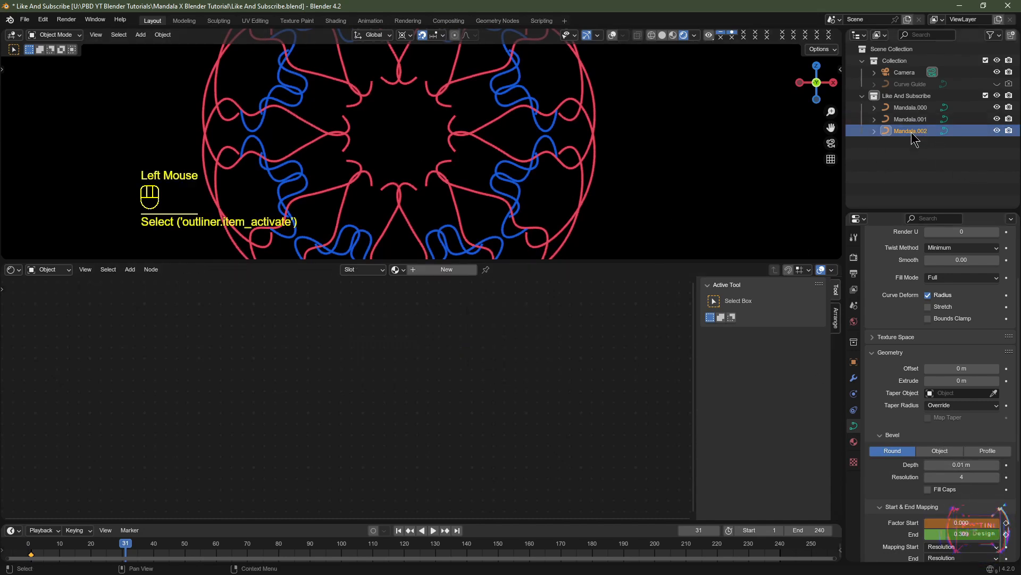
left_click(422, 269)
left_click(376, 314)
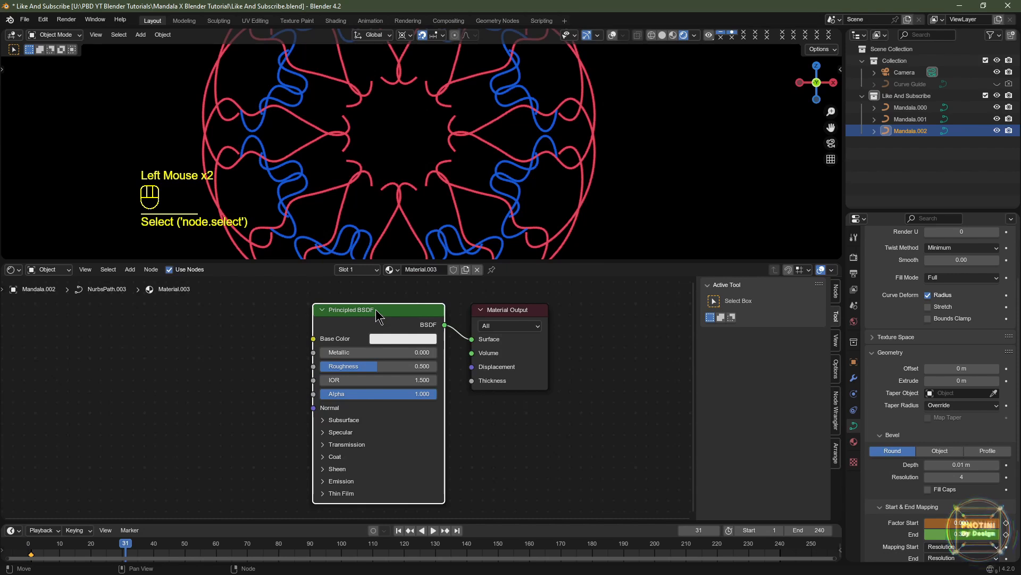
key("Delete")
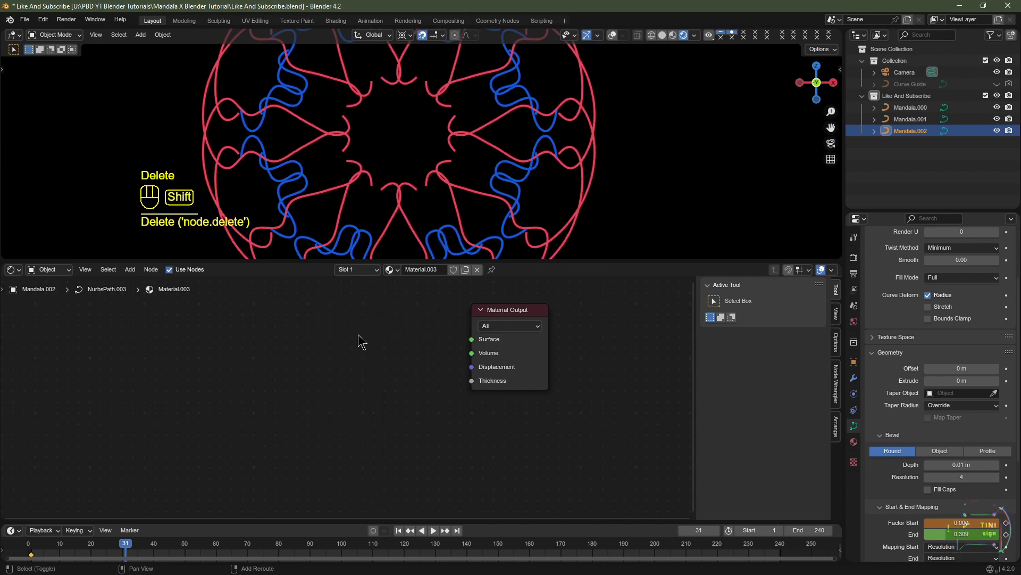
Step: Add an Emission shader to Mandala.002's material and connect it to the Material Output's Surface input
key("shift+a")
mouse_move(359, 335)
left_click(407, 357)
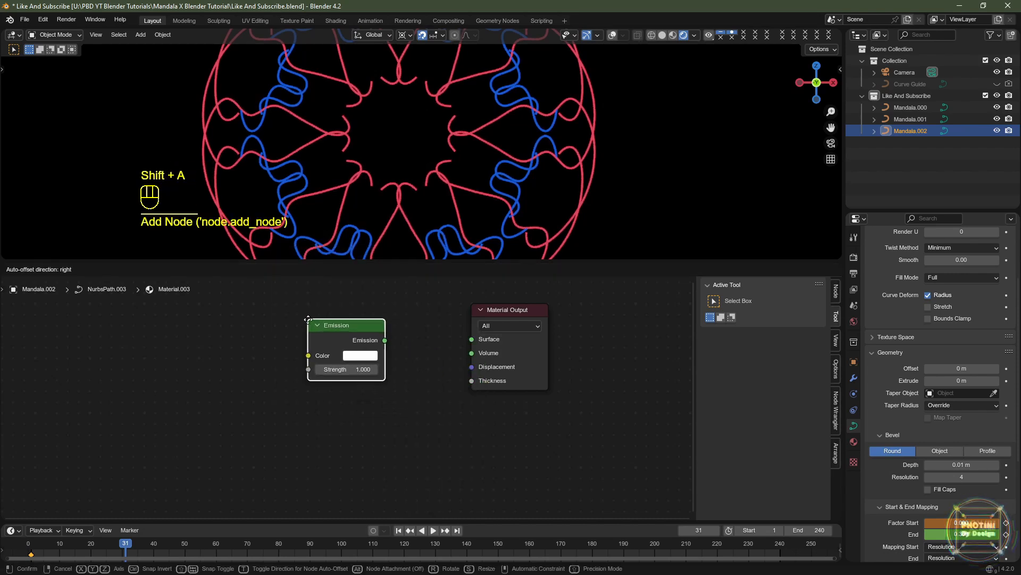
left_click(391, 352)
left_click_drag(385, 340, 484, 341)
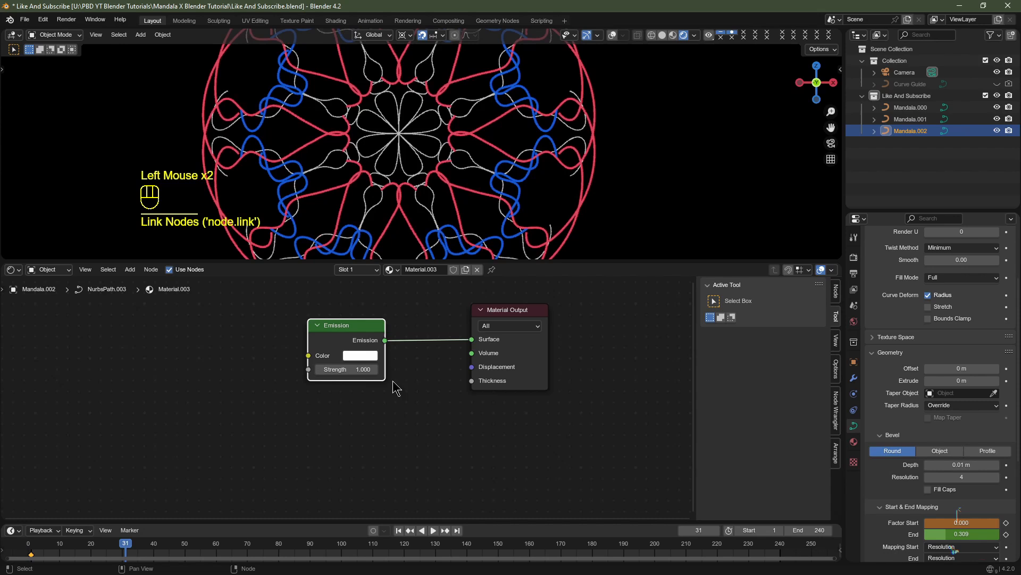
Step: Set the Emission color of Mandala.002's material to green and the curve's bevel depth to 0.04 m
left_click(362, 355)
left_click_drag(386, 196, 369, 187)
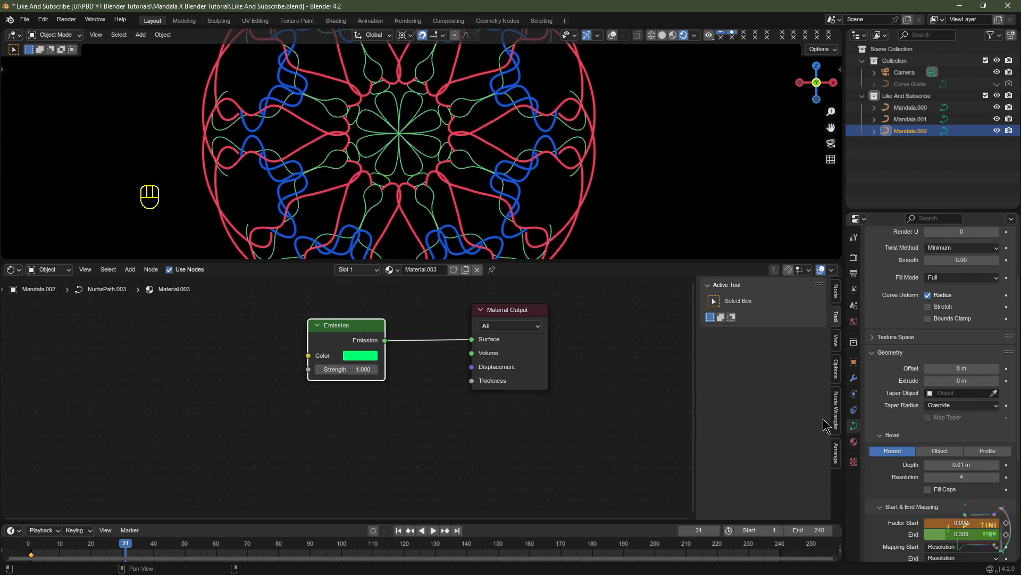
left_click(997, 465)
left_click(997, 465)
left_click(997, 465)
Step: Preview the animation briefly, step back to frame 31 and enlarge the 3D viewport to examine the colored mandala
key("space")
key("space")
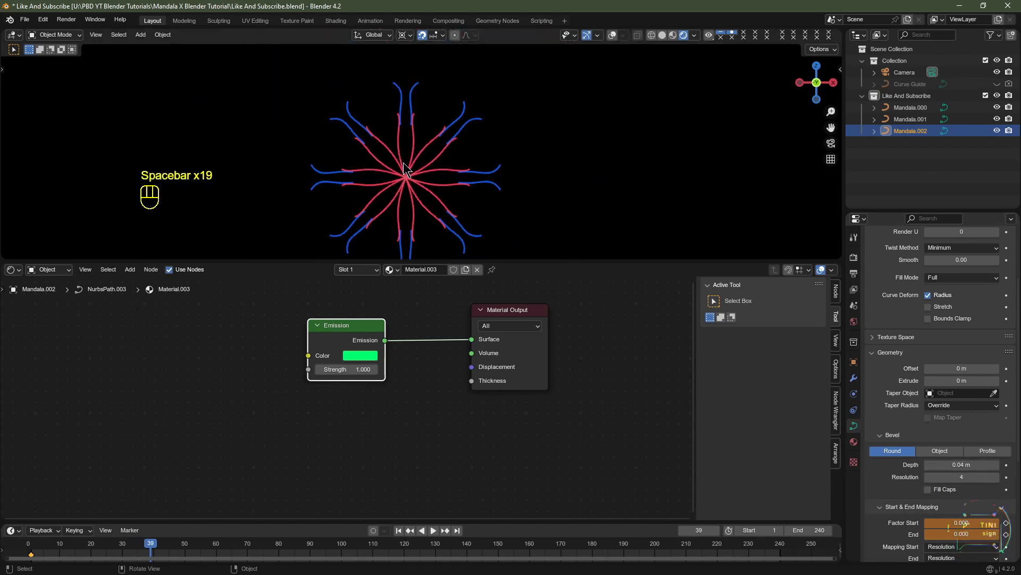
key("Left")
key("Left")
key("Left")
key("Left")
key("Left")
key("Left")
key("Left")
key("Left")
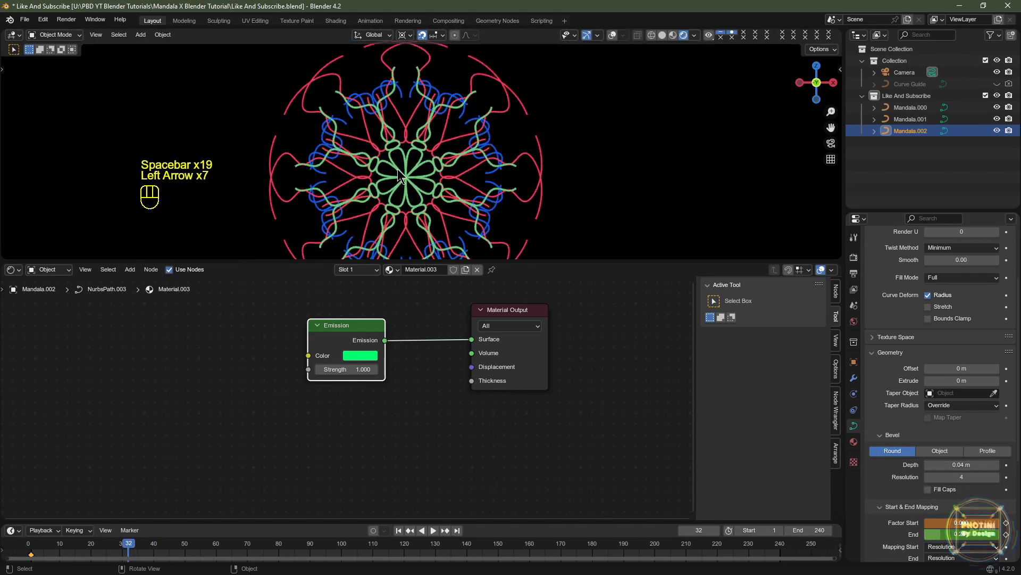
key("Right")
left_click_drag(481, 263, 481, 366)
Step: Switch the scene's render engine to Cycles with GPU Compute as the device
scroll(858, 268, "up", 3)
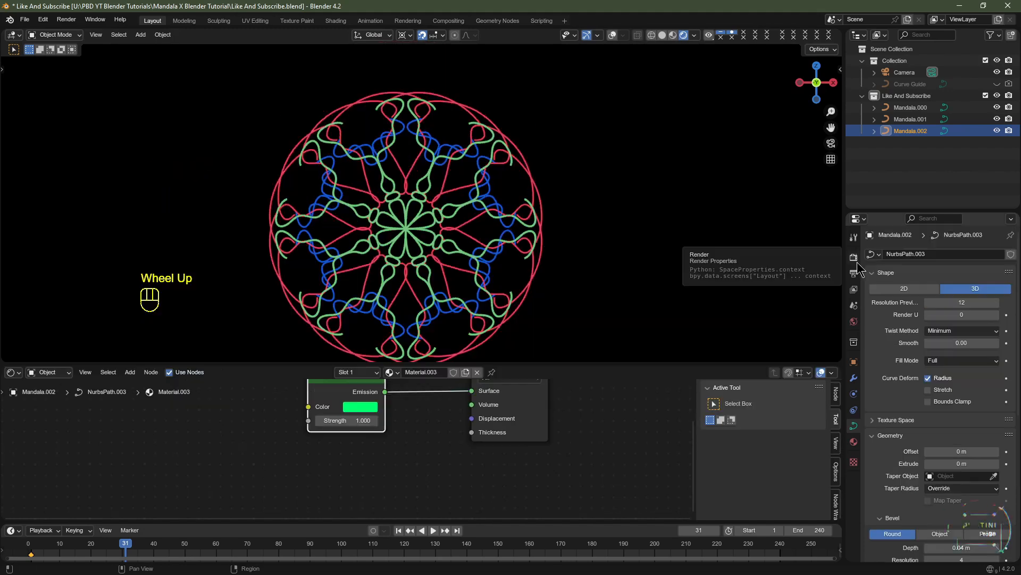
left_click(854, 260)
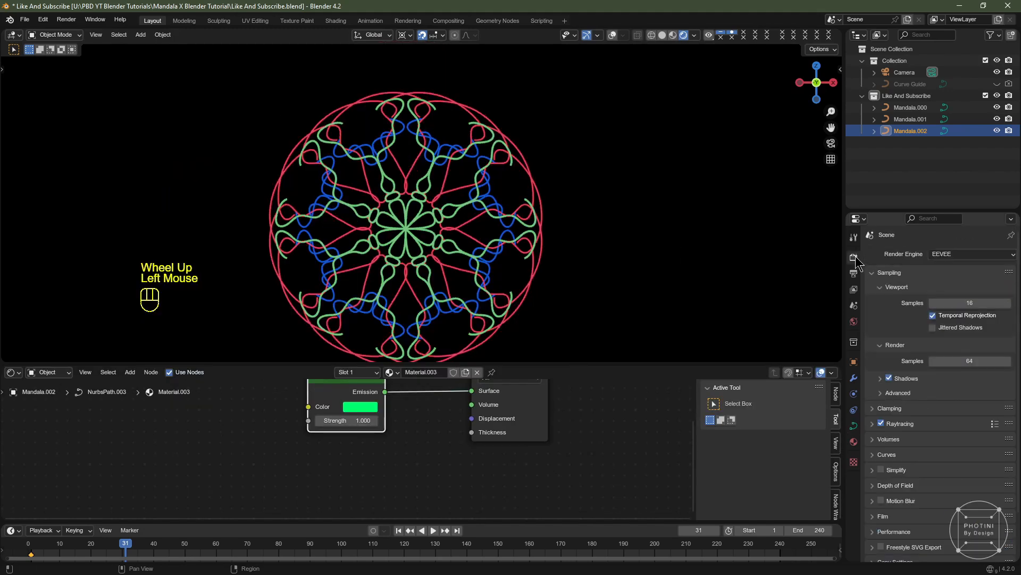
left_click(945, 255)
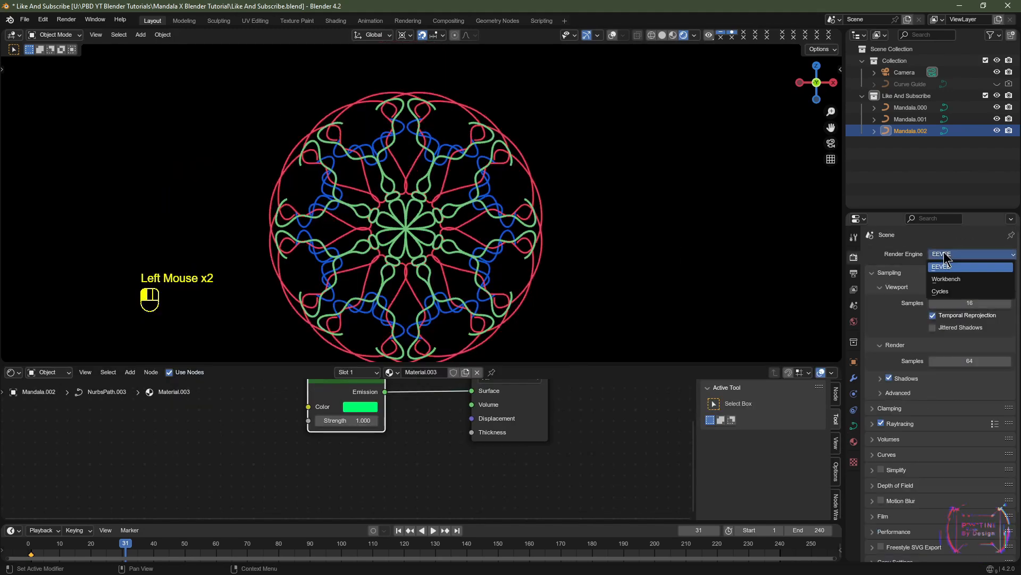
left_click(950, 291)
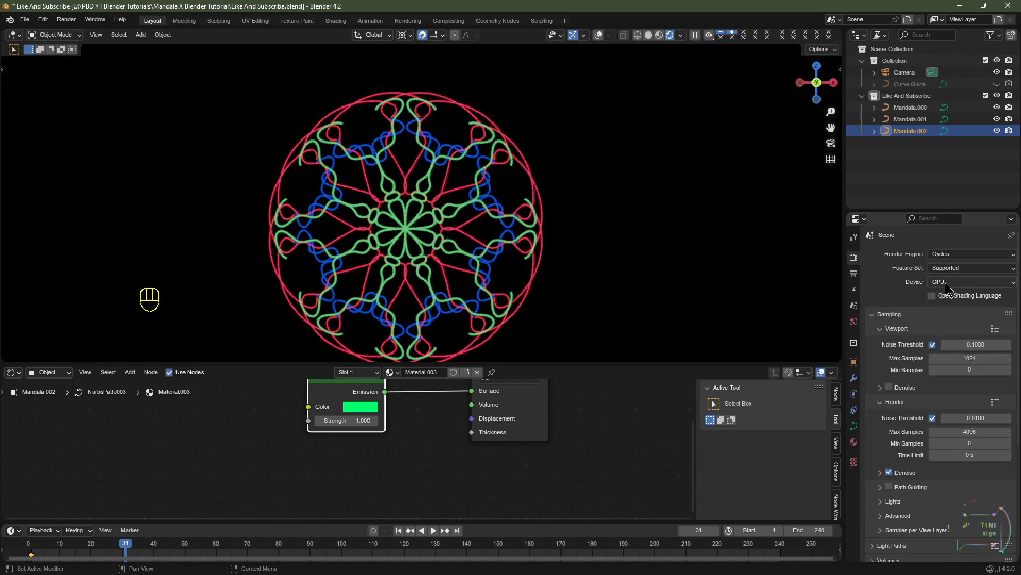
left_click(945, 282)
left_click(950, 307)
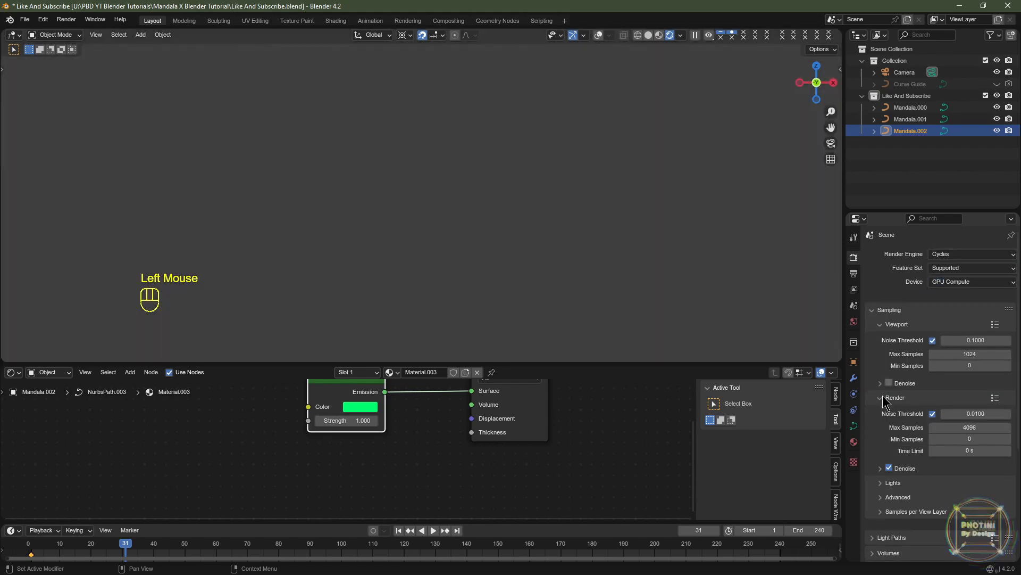
Step: Enable denoising for the viewport in the Cycles sampling settings
scroll(888, 335, "down", 2)
left_click(889, 332)
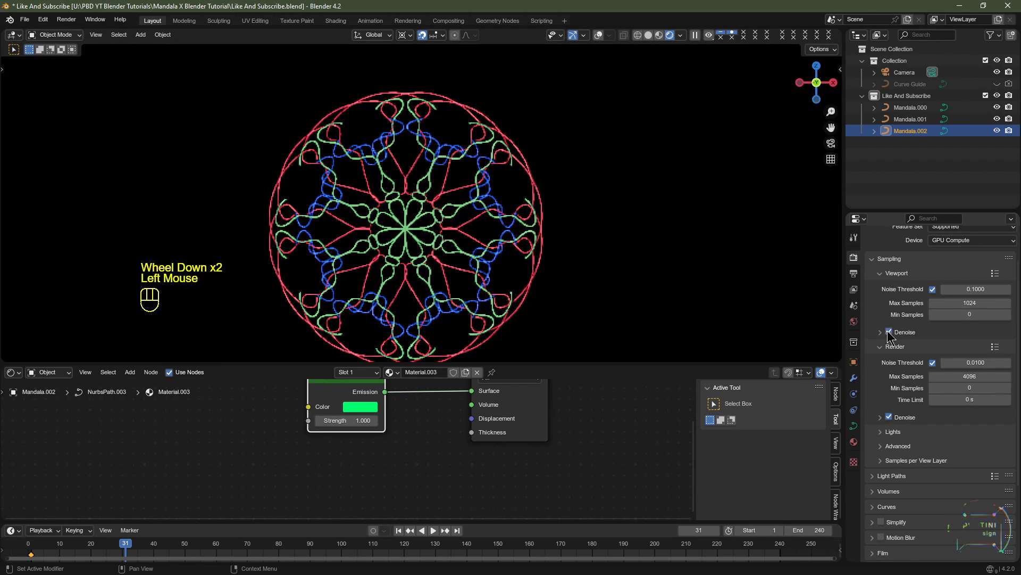
scroll(888, 338, "up", 2)
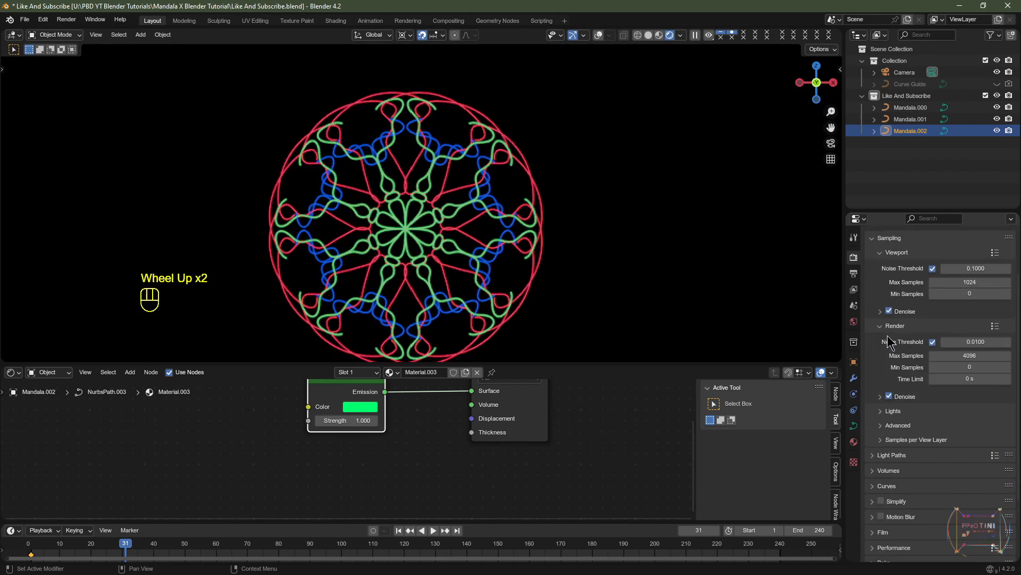
Step: Set the render noise threshold to 0.025 and the maximum render samples to 128
left_click(971, 341)
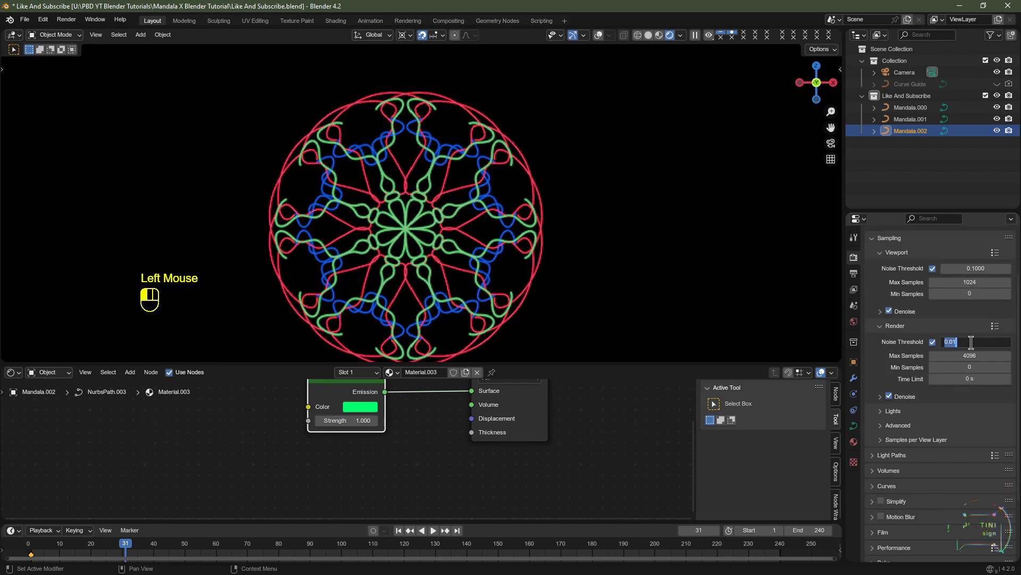
type(".025")
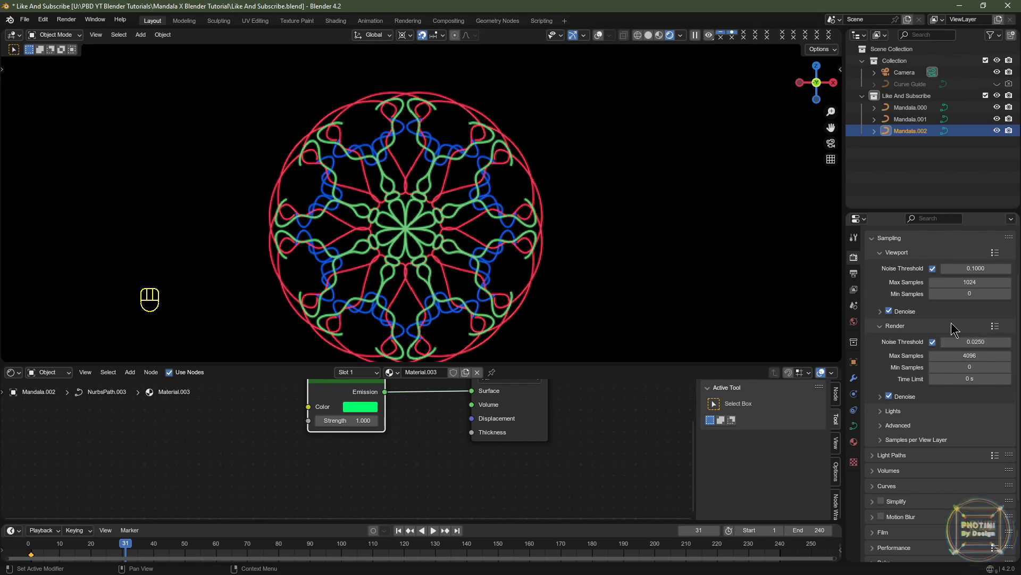
left_click(970, 355)
type("12")
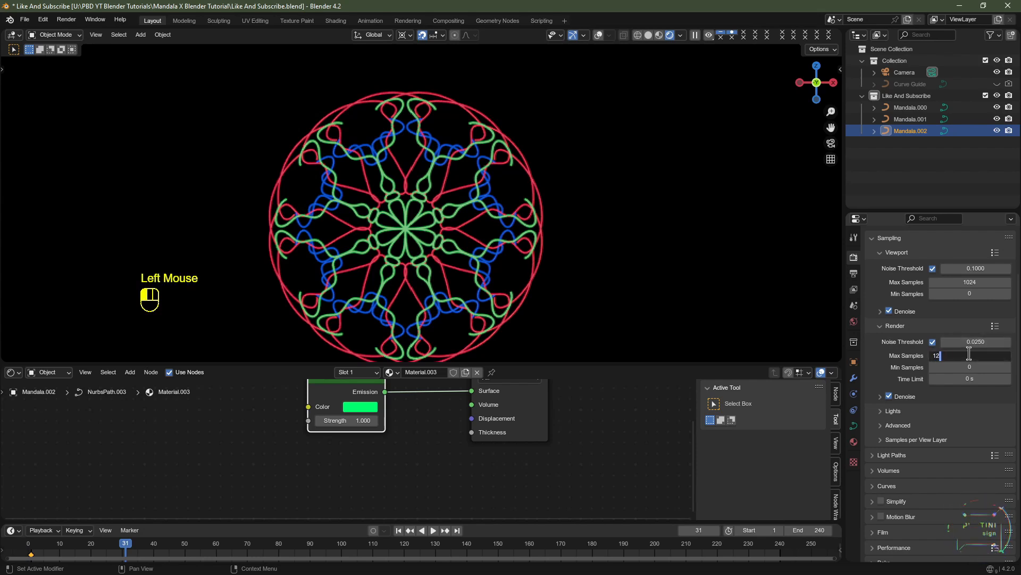
type("8")
key("Return")
Step: Set the diffuse and glossy maximum light bounces to 3 each
scroll(932, 390, "down", 3)
left_click(932, 383)
scroll(932, 390, "down", 2)
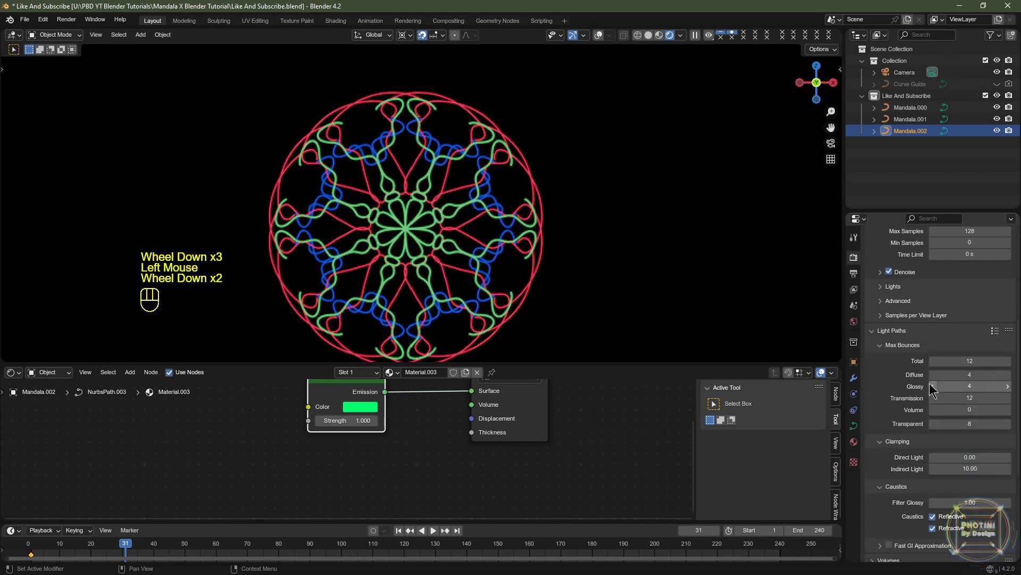
left_click(933, 374)
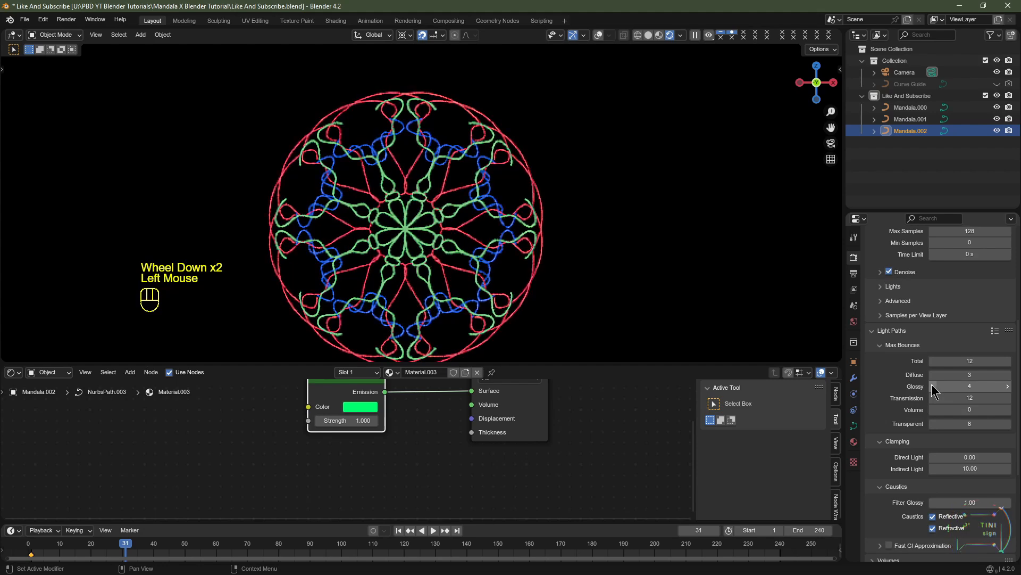
left_click(932, 387)
Step: Disable both reflective and refractive caustics in the light path settings
scroll(934, 426, "down", 2)
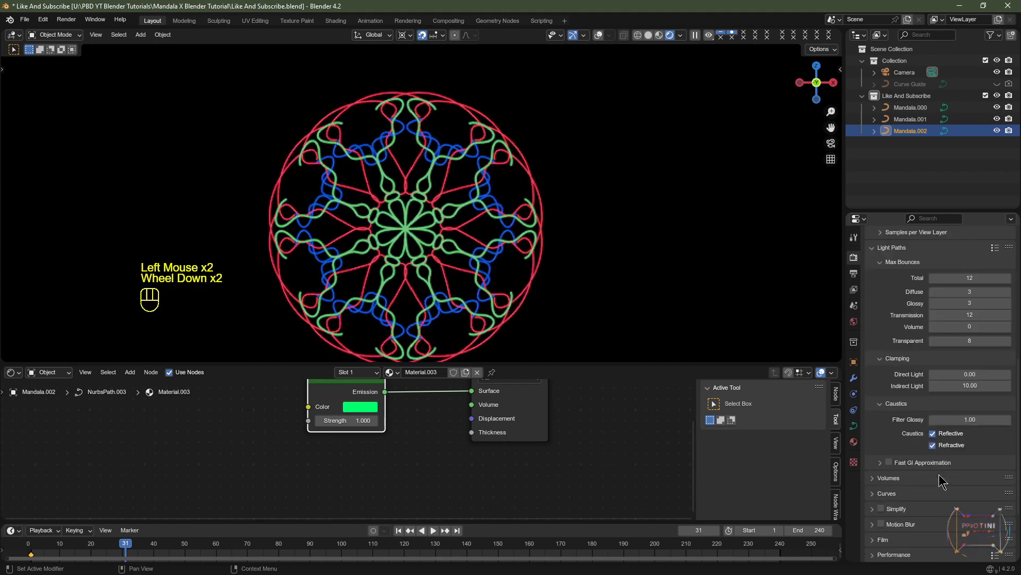
left_click(934, 433)
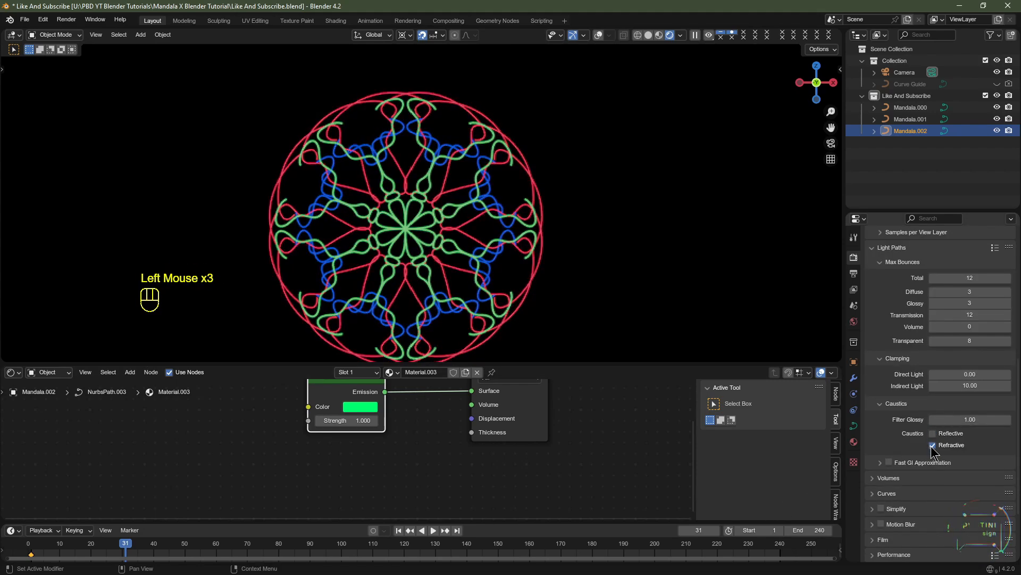
left_click(934, 445)
scroll(923, 474, "up", 4)
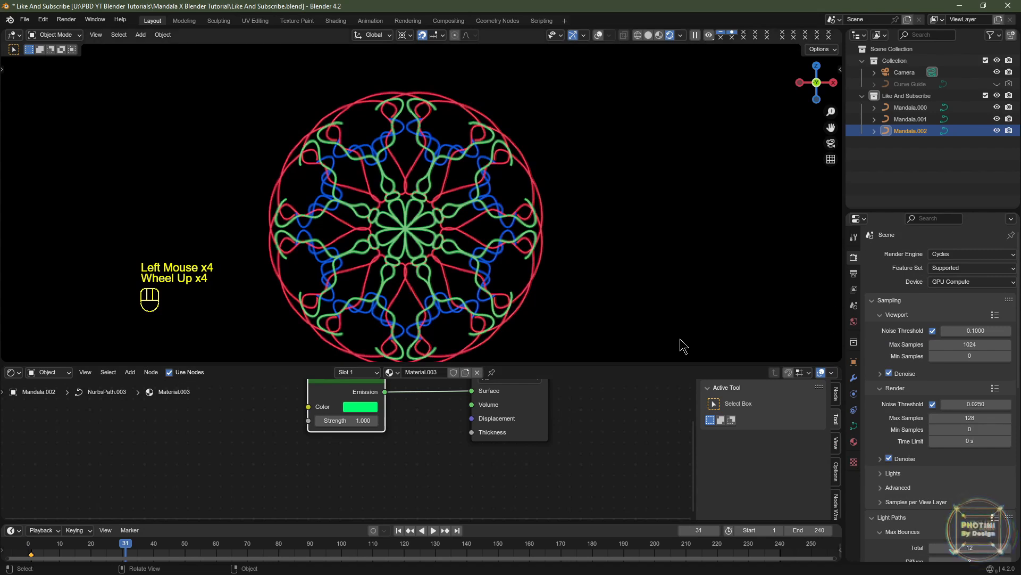
Step: Enable nodes for the scene's compositor and return to the Layout workspace
left_click(453, 21)
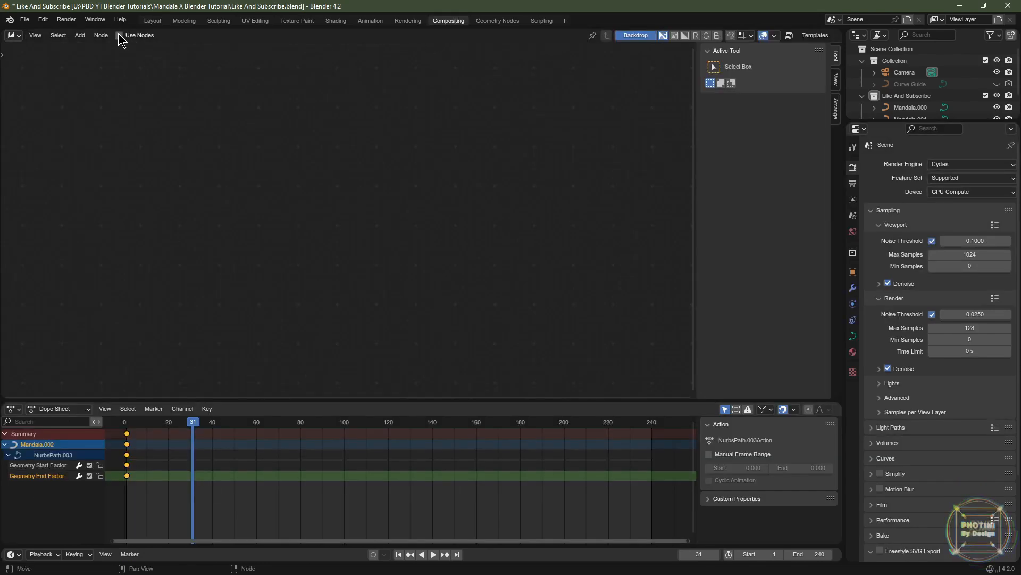
left_click(120, 35)
left_click(153, 22)
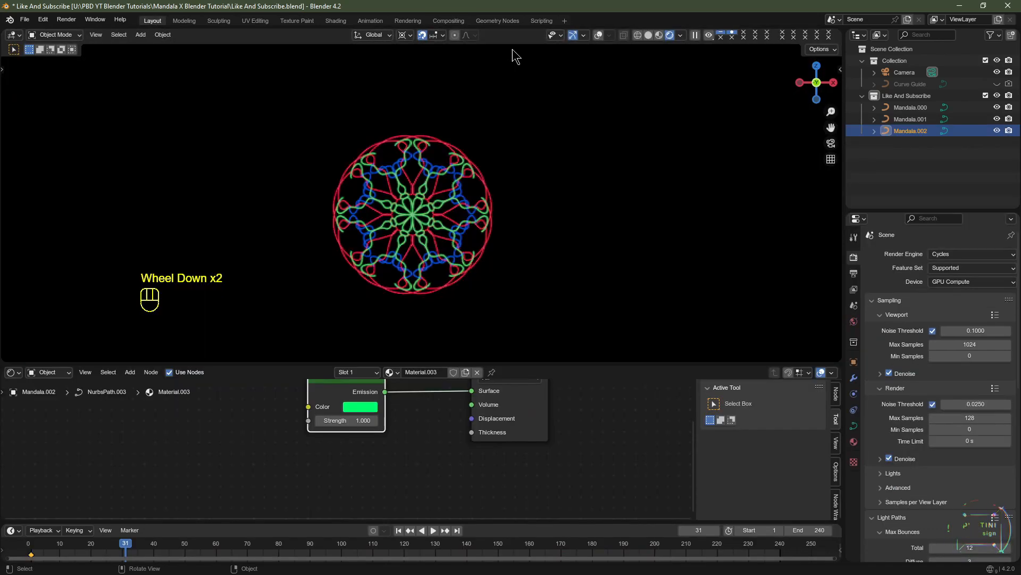
Step: Show the viewport overlays and align the camera to a front view centered on the mandala
left_click(598, 35)
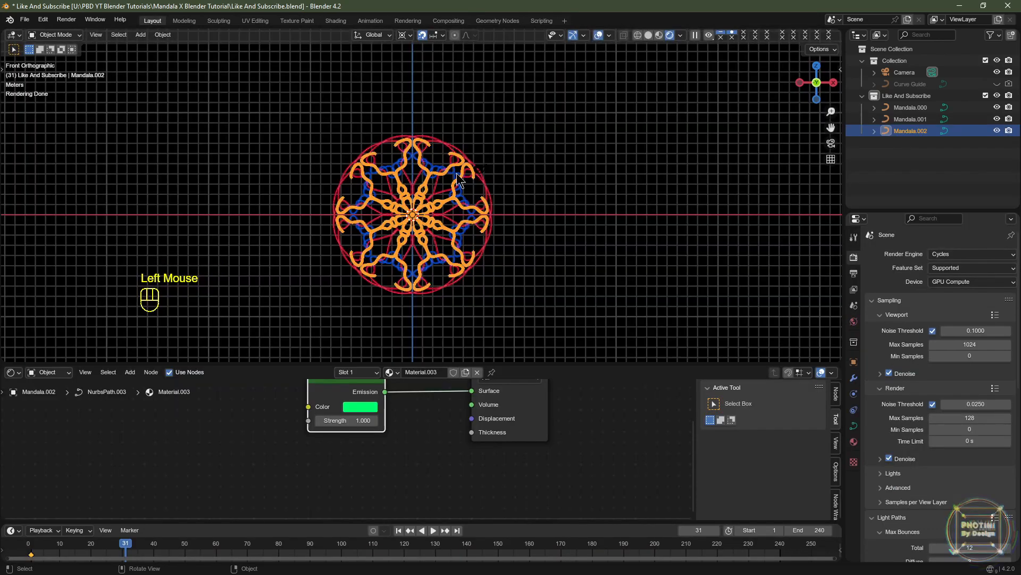
key("KP_1")
key("KP_Decimal")
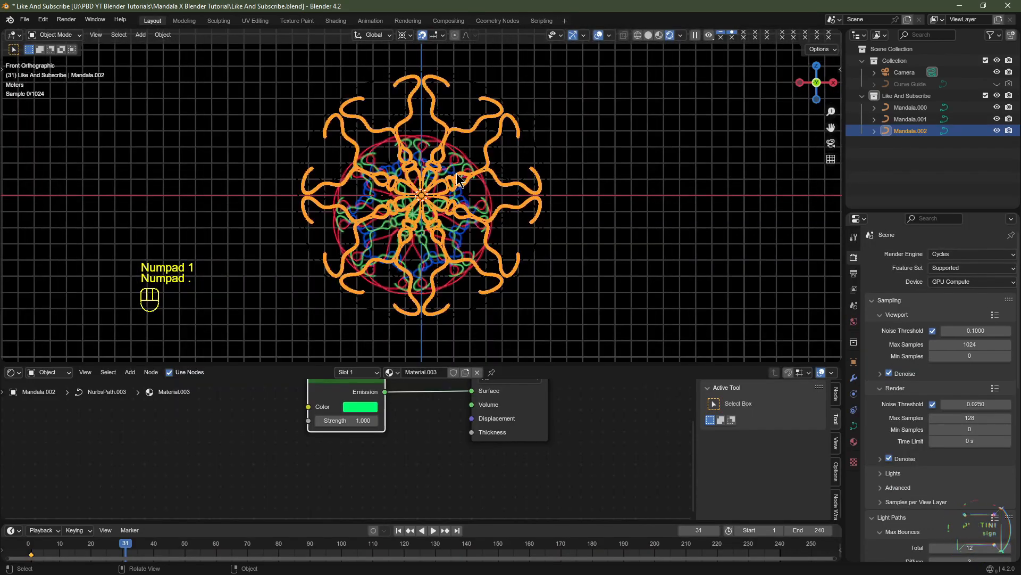
scroll(451, 211, "down", 1)
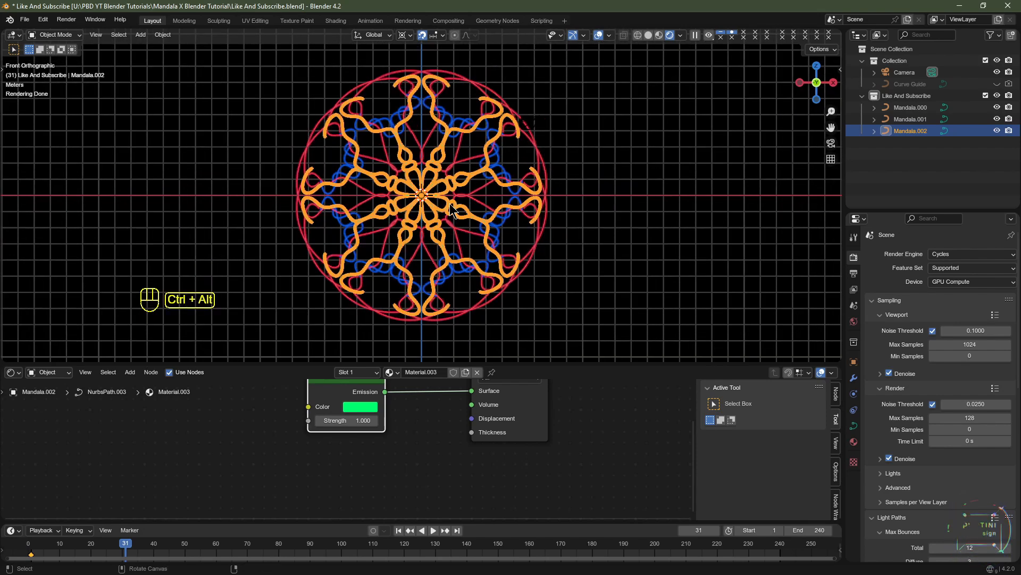
key("ctrl+alt+KP_0")
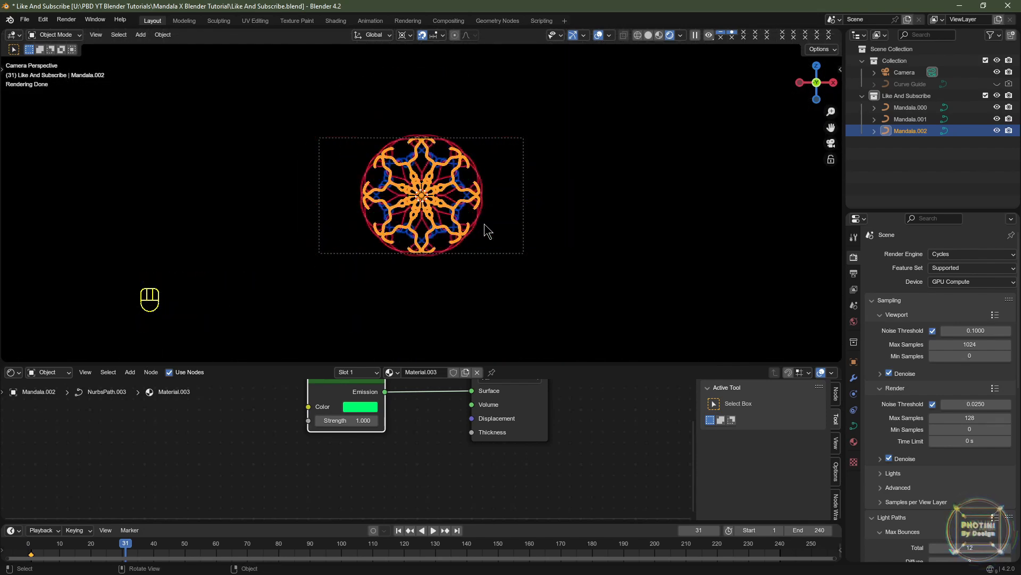
scroll(484, 226, "up", 2)
Step: Select the camera and set its location to X 0 m, Y -40 m and Z 0 m
left_click(556, 115)
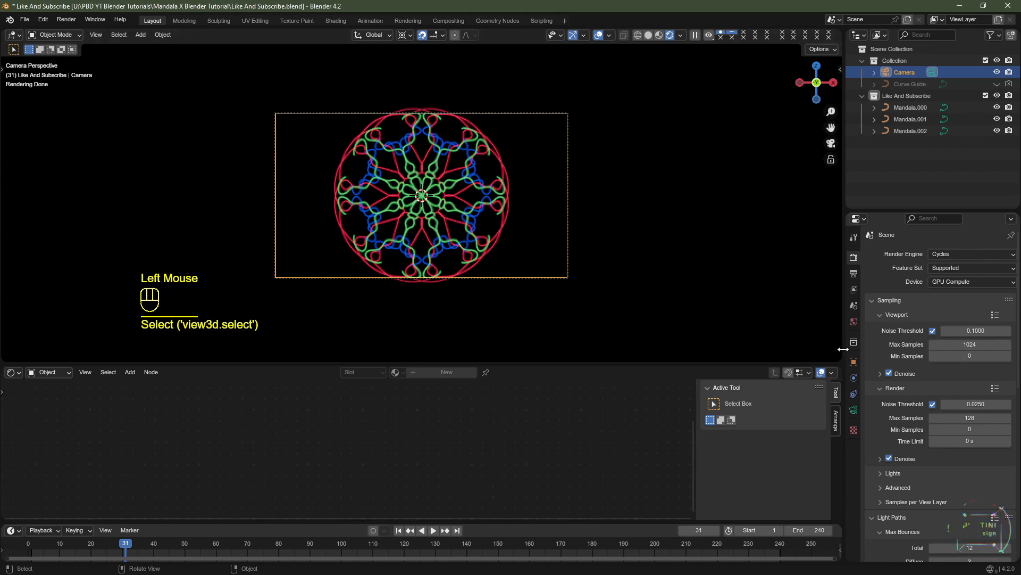
left_click(854, 361)
left_click(950, 288)
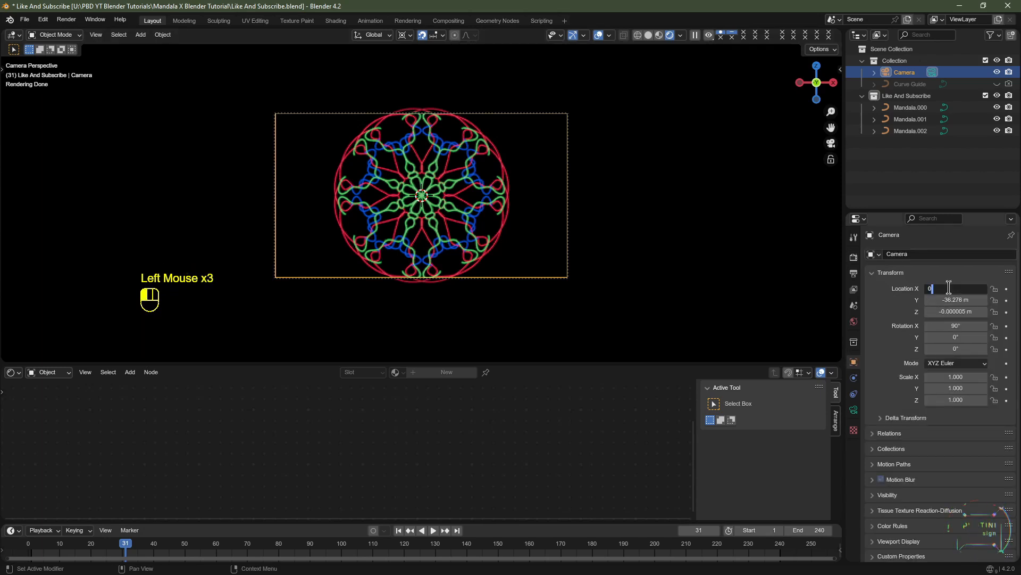
key("Tab")
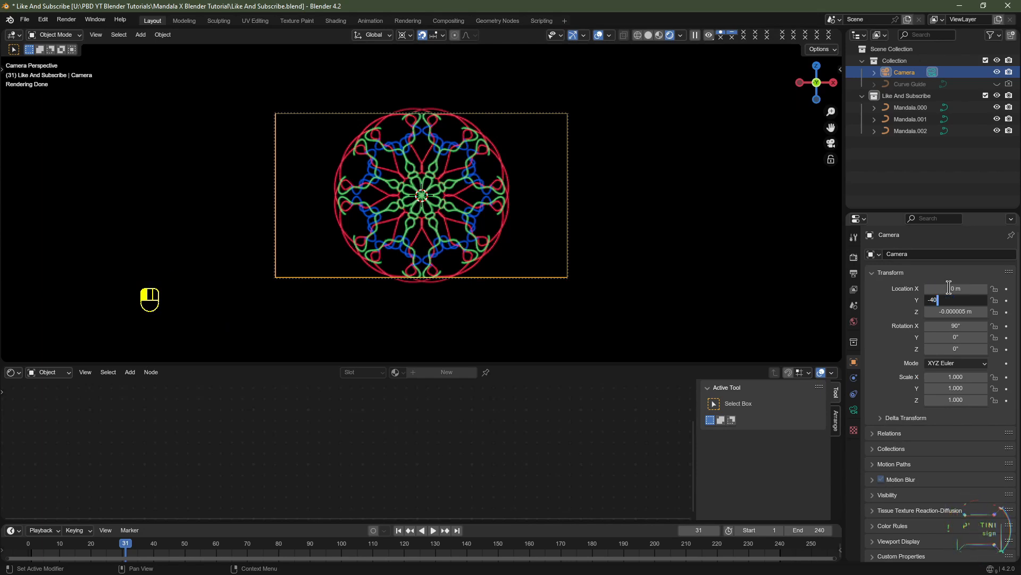
key("Tab")
type("0")
key("Return")
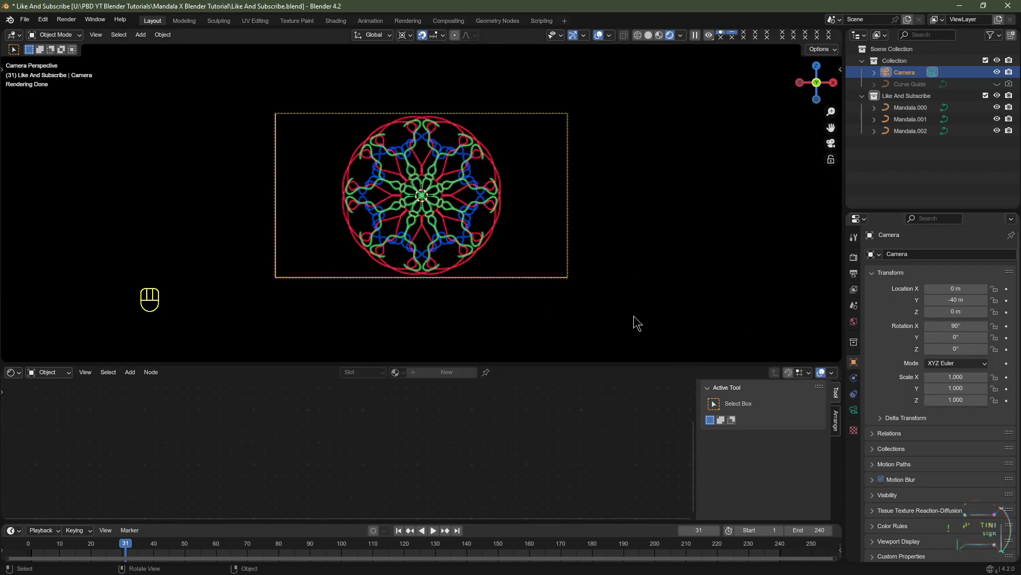
Step: Set the camera's focal length to 40 mm
left_click(854, 410)
double_click(950, 307)
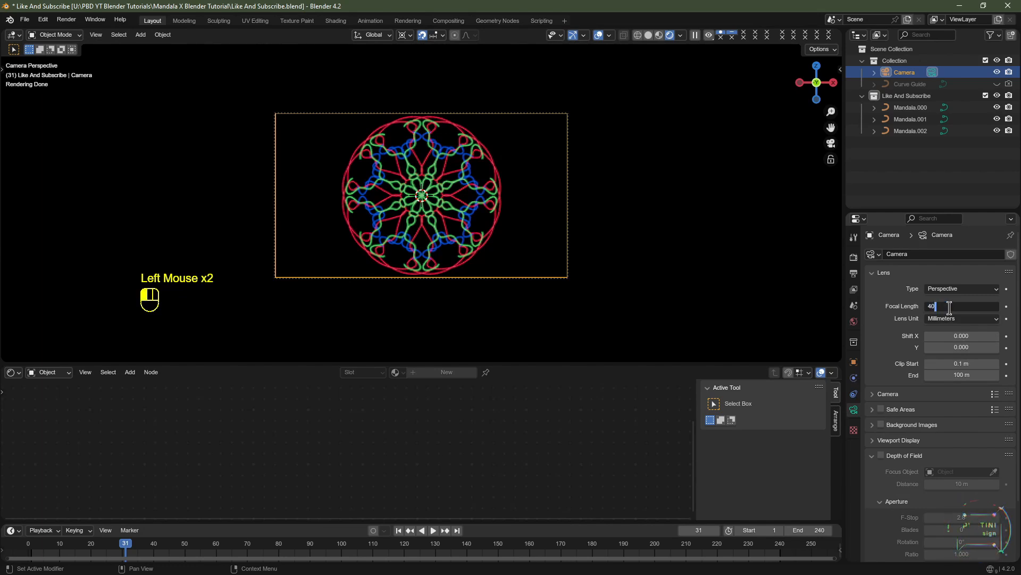
type("40")
key("Return")
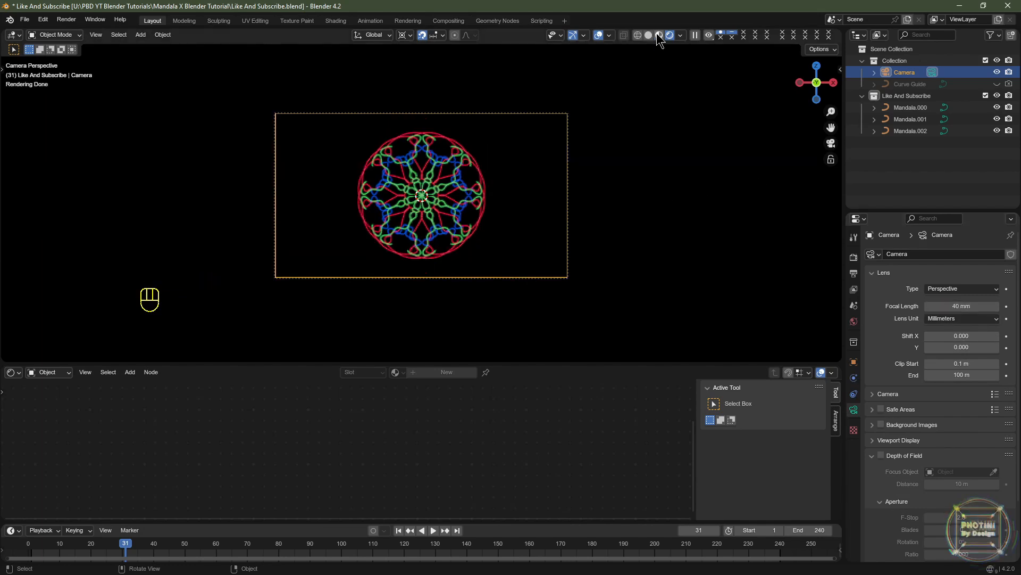
Step: Show the viewport in Material Preview shading lit by the scene lights and scene world
left_click(660, 35)
left_click(694, 36)
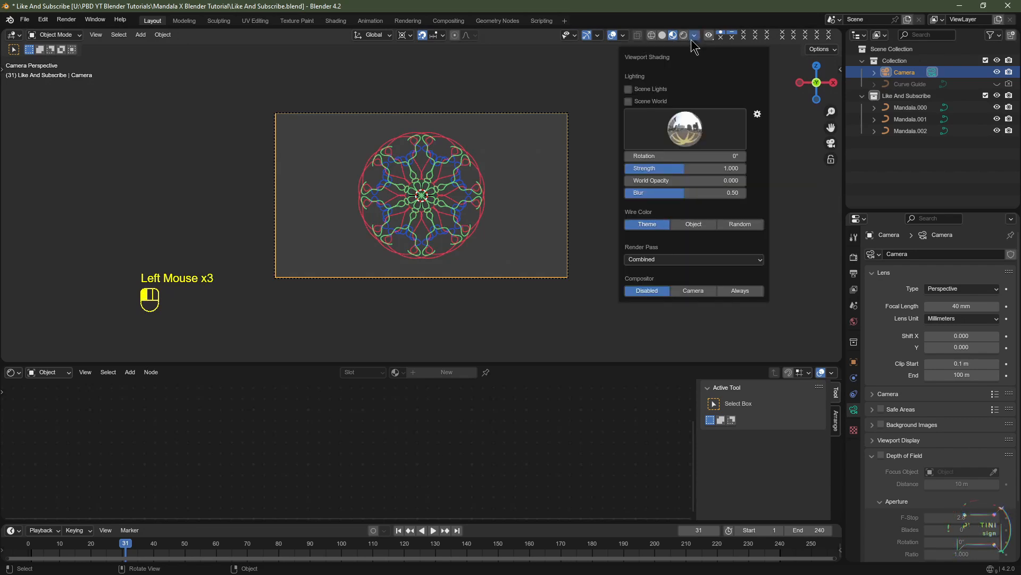
left_click(628, 101)
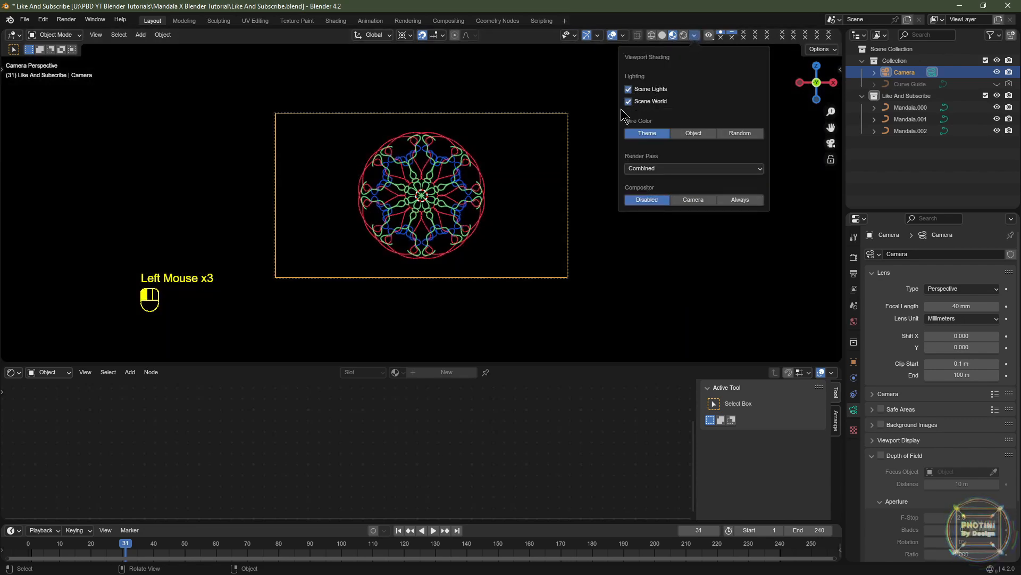
scroll(412, 255, "up", 2)
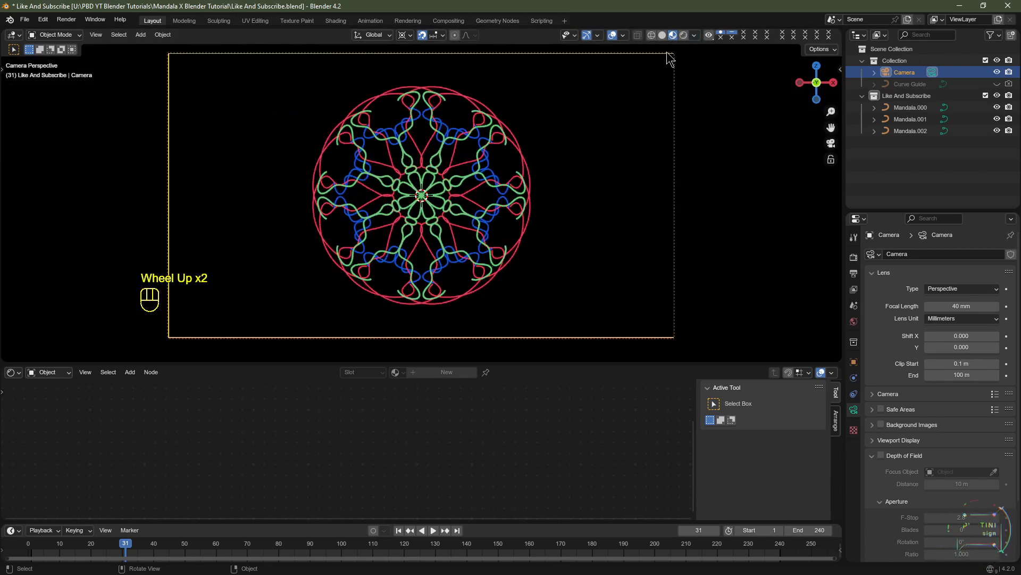
left_click(684, 36)
left_click(673, 35)
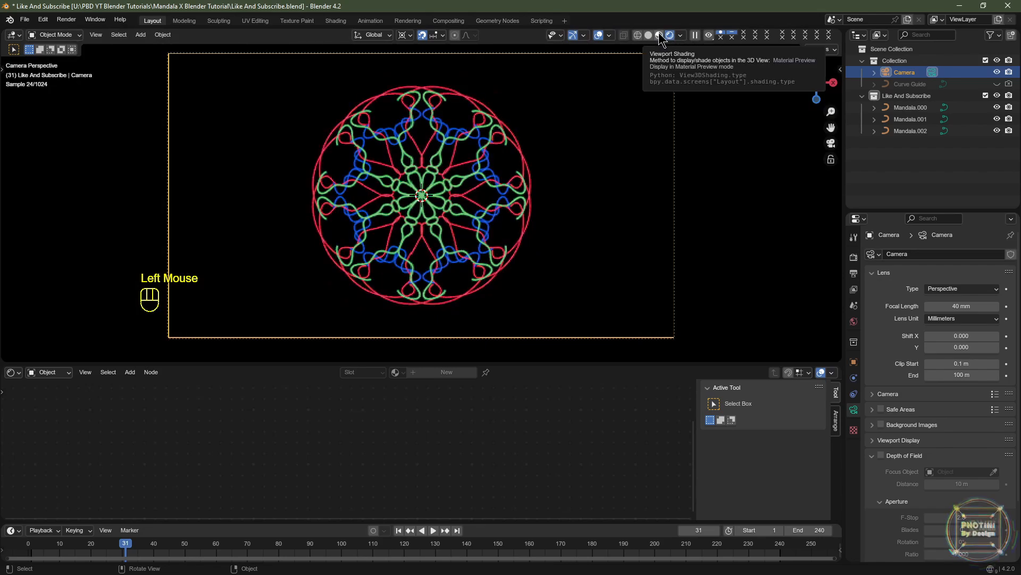
Step: Render the current frame, close the render window and switch to the Compositing workspace
key("F12")
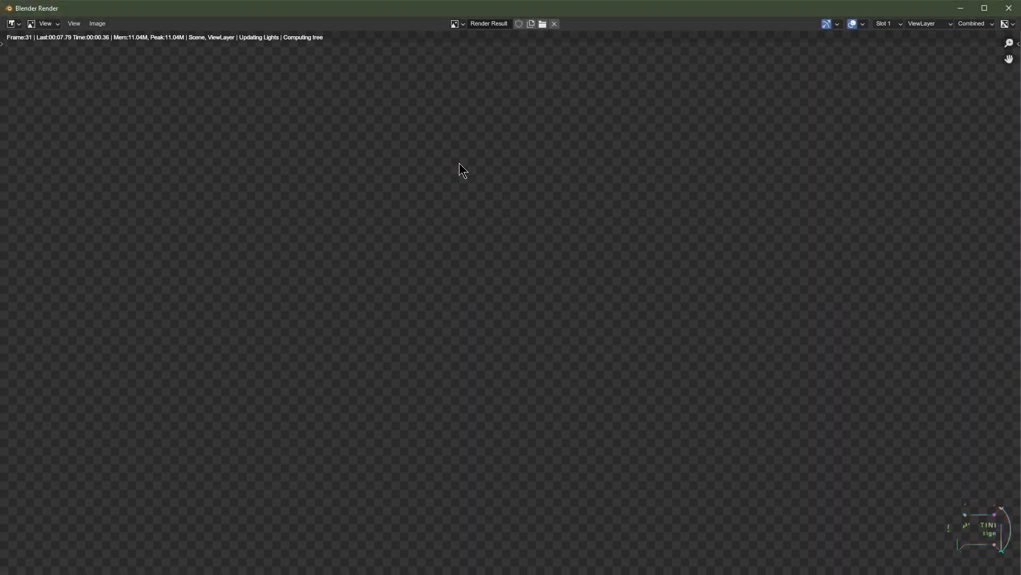
left_click(1009, 9)
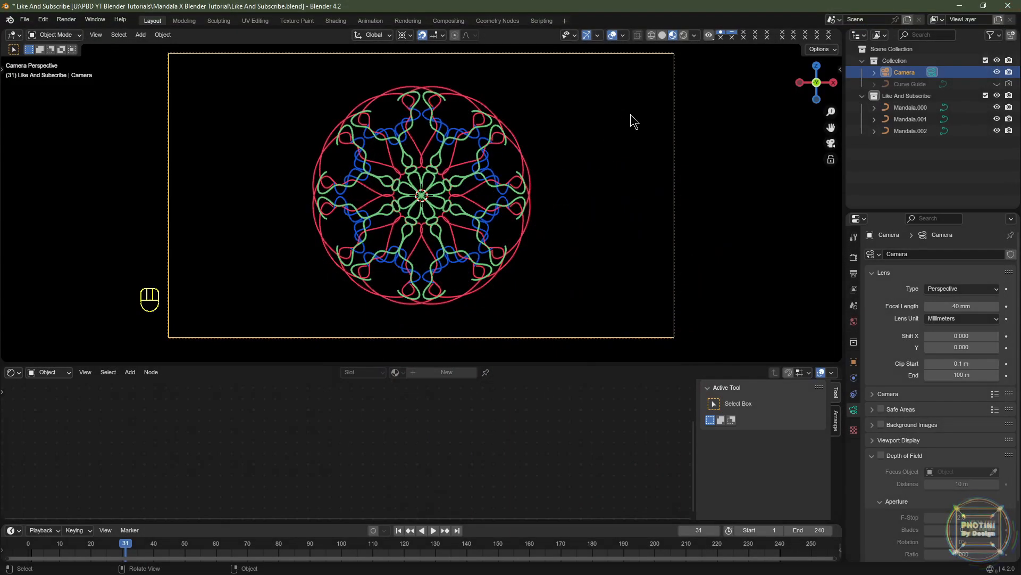
left_click(448, 21)
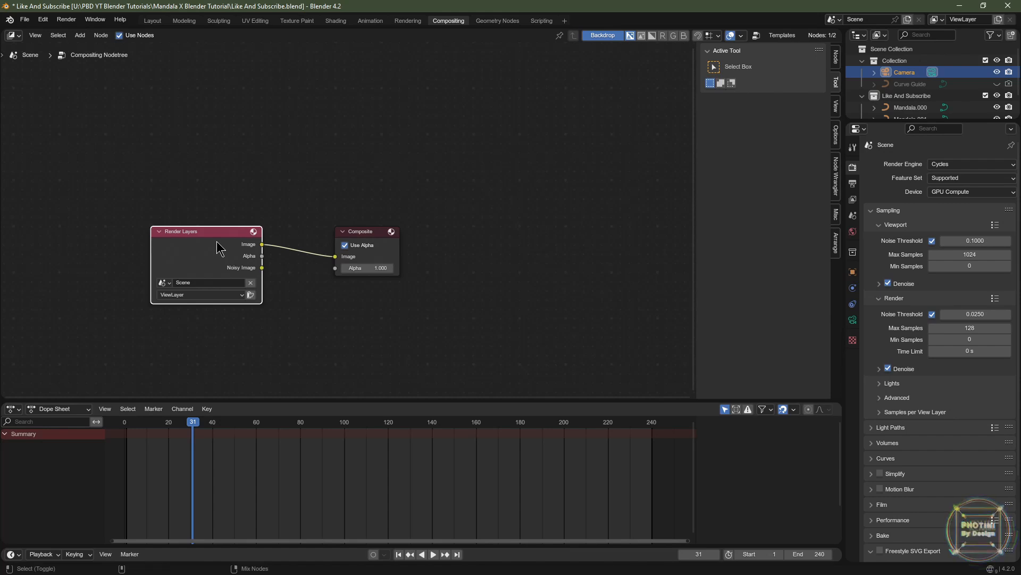
Step: Add a Viewer node for the Render Layers image below the Composite node and join both output links through a reroute
left_click(216, 241, "ctrl+shift")
scroll(391, 229, "down", 1)
left_click_drag(335, 253, 361, 287)
scroll(361, 287, "up", 2)
middle_click_drag(362, 287, 580, 135)
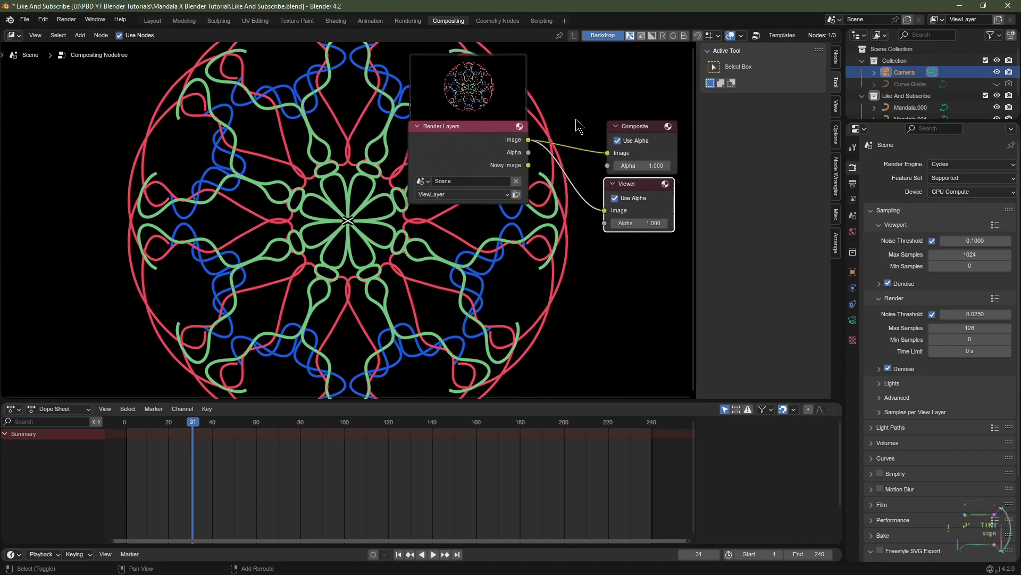
right_click_drag(576, 119, 575, 179, "shift")
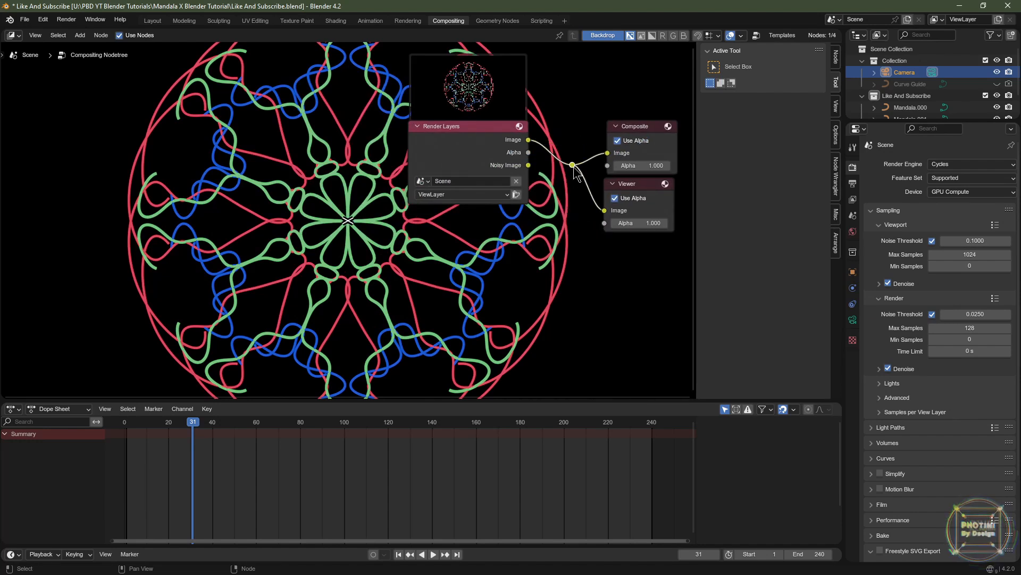
Step: Enlarge the compositor area, fit the backdrop image to it and move Render Layers well away from the output nodes
middle_click_drag(573, 167, 444, 254)
left_click_drag(470, 402, 471, 496)
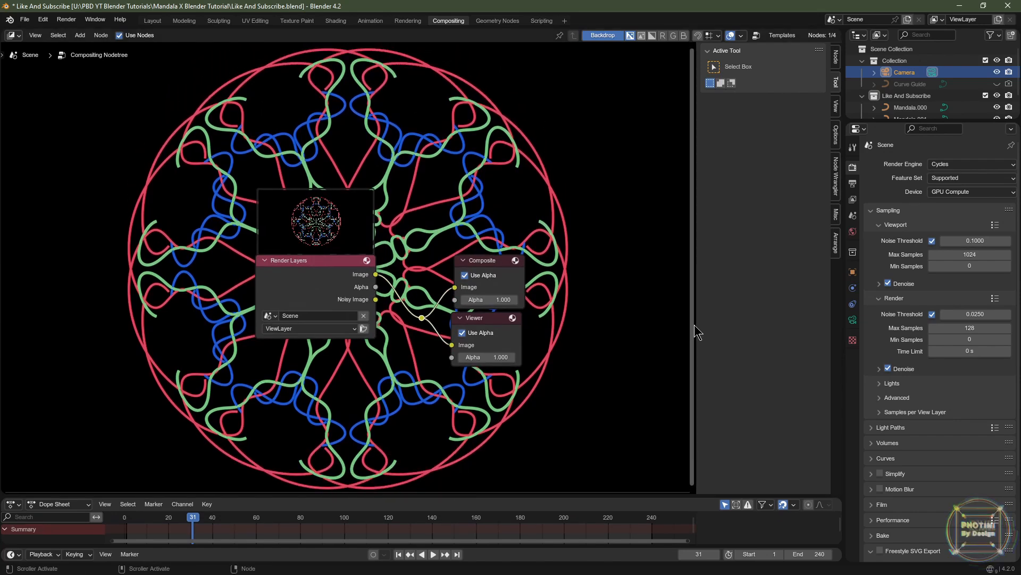
left_click_drag(695, 325, 731, 325)
left_click(837, 110)
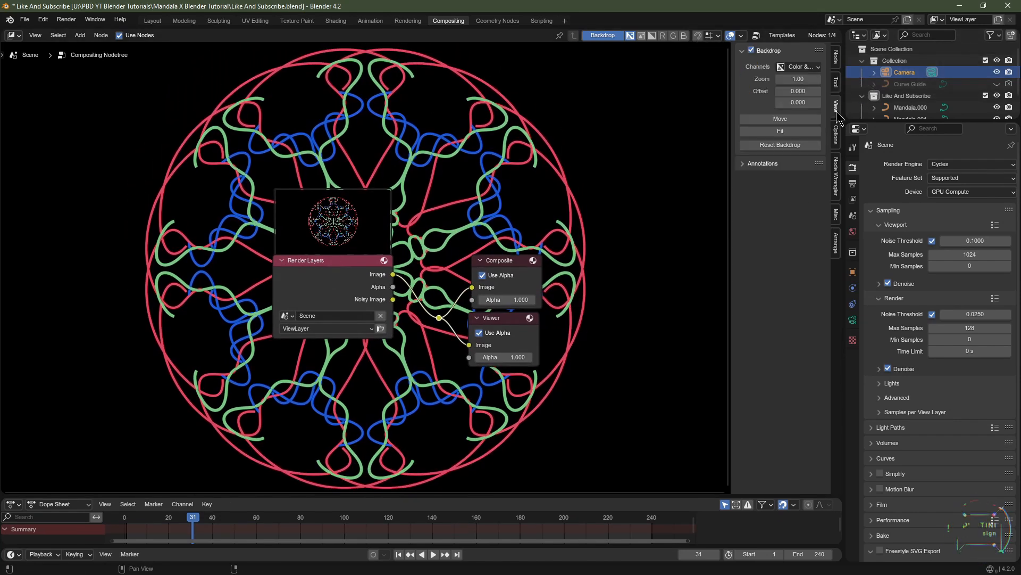
left_click(787, 131)
left_click_drag(340, 268, 81, 305)
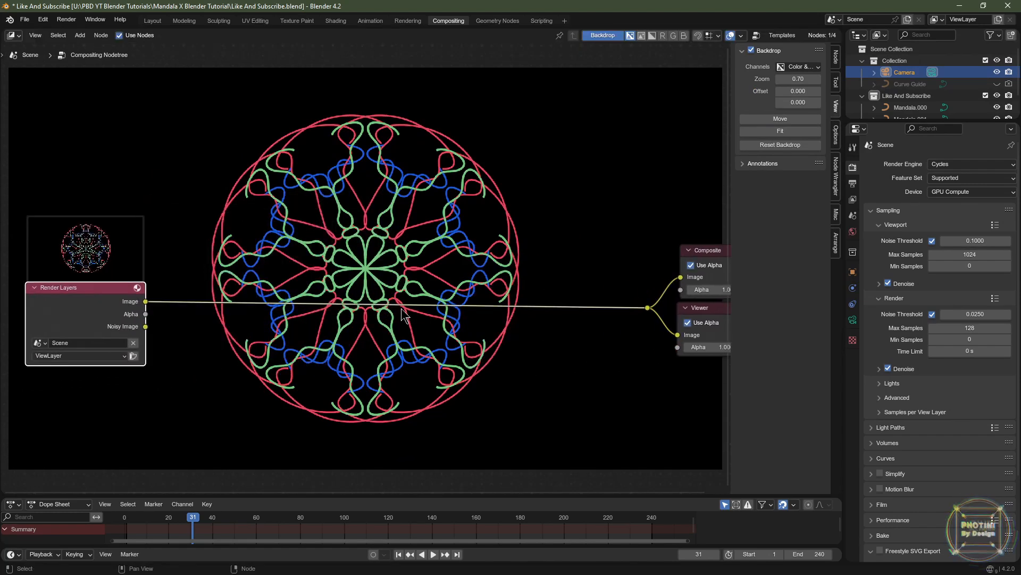
Step: Insert a Sun Beams node after Render Layers and set its ray length to 0.5
key("shift+a")
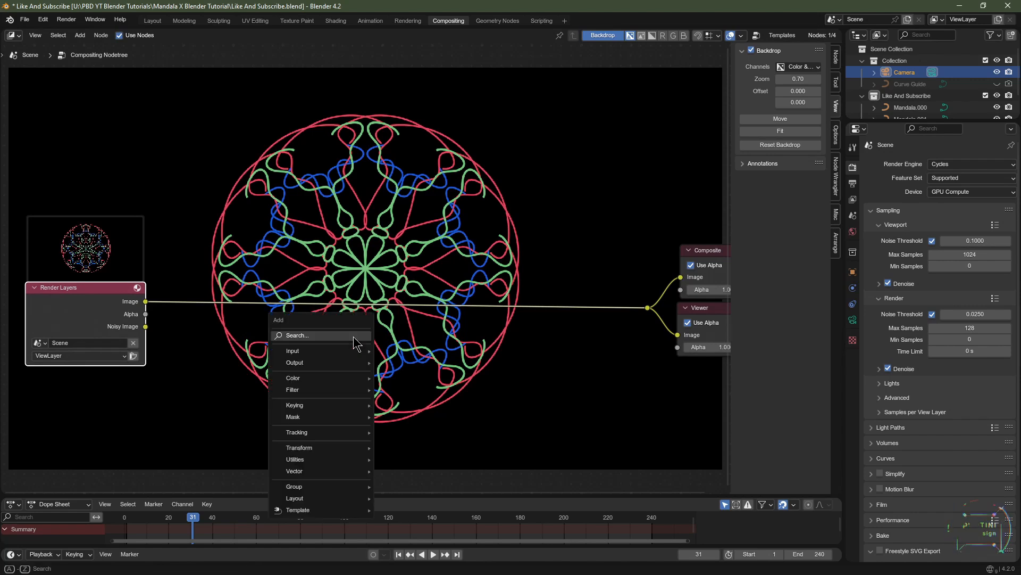
mouse_move(317, 392)
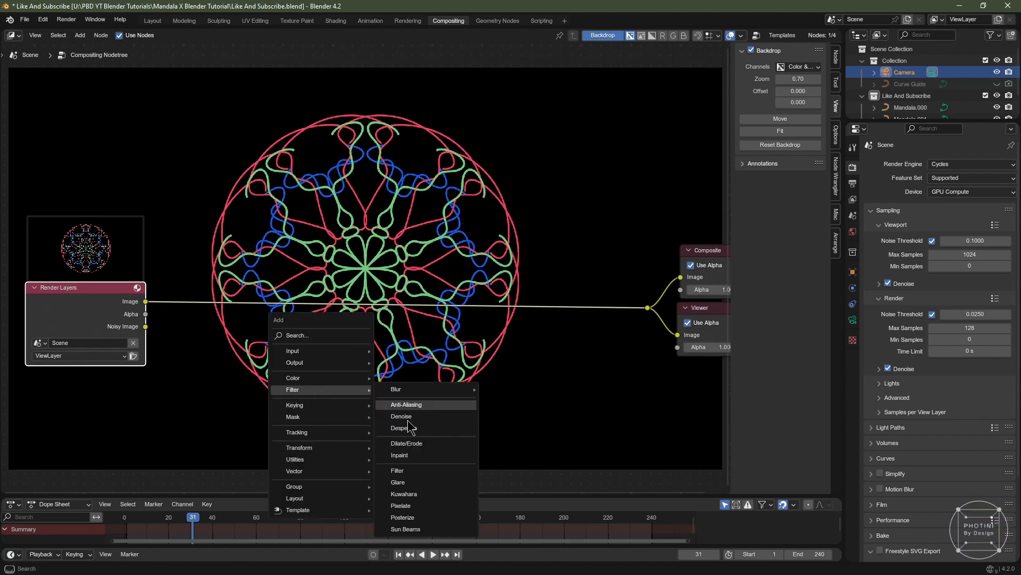
left_click(406, 529)
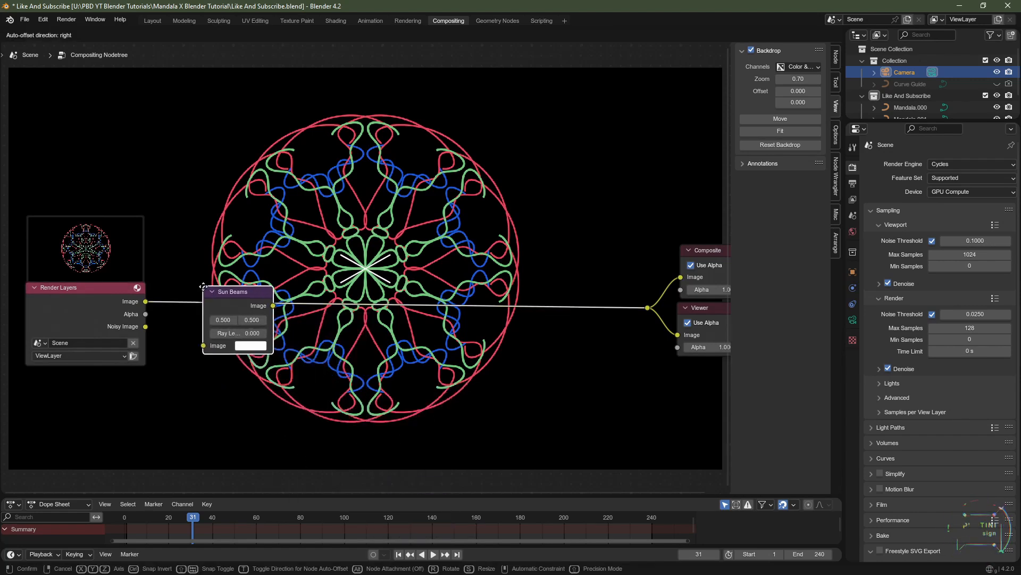
left_click(198, 275)
left_click(237, 333)
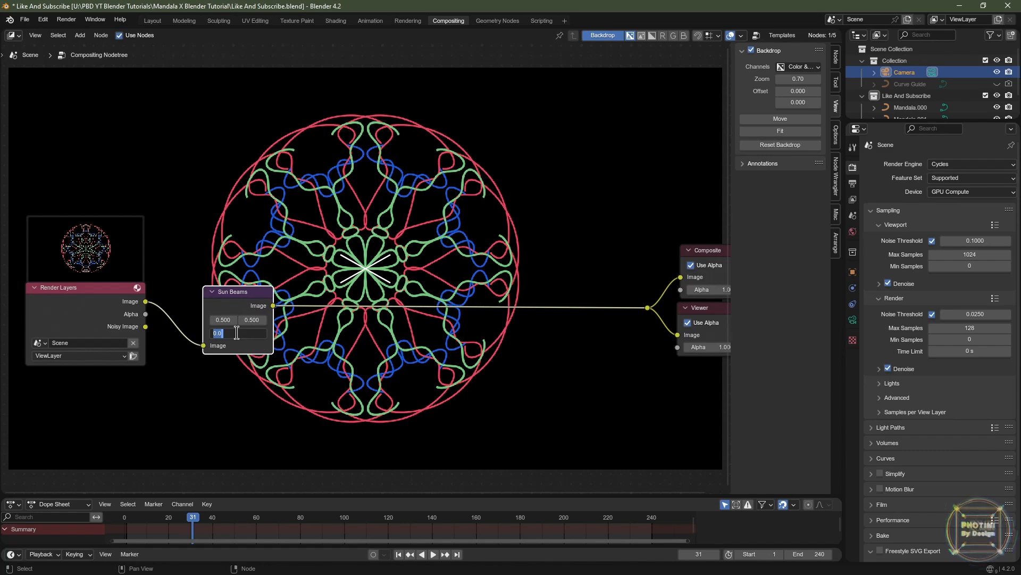
key("Return")
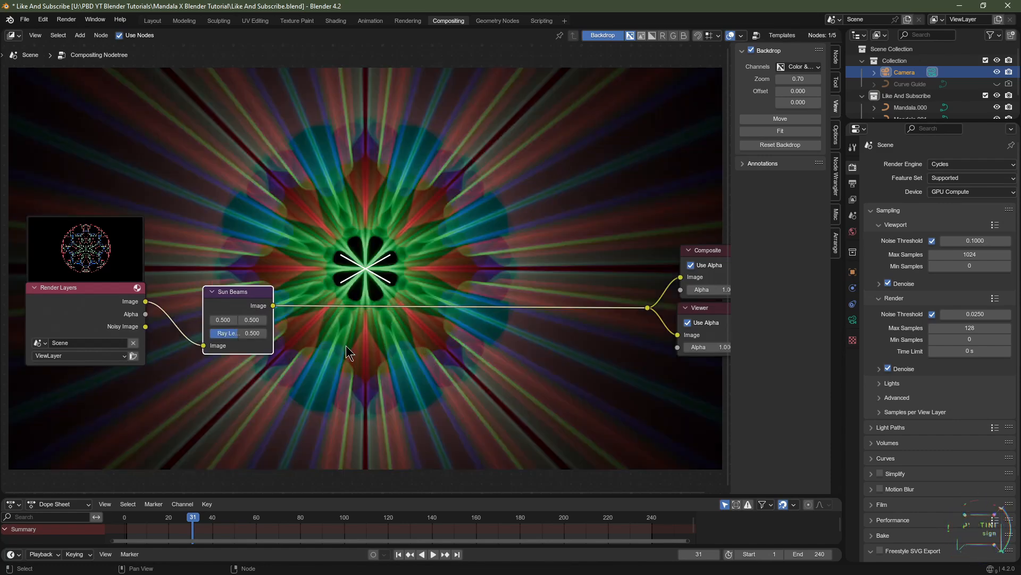
Step: Insert an Alpha Over node between Sun Beams and the output reroute
key("shift+a")
mouse_move(343, 340)
mouse_move(436, 351)
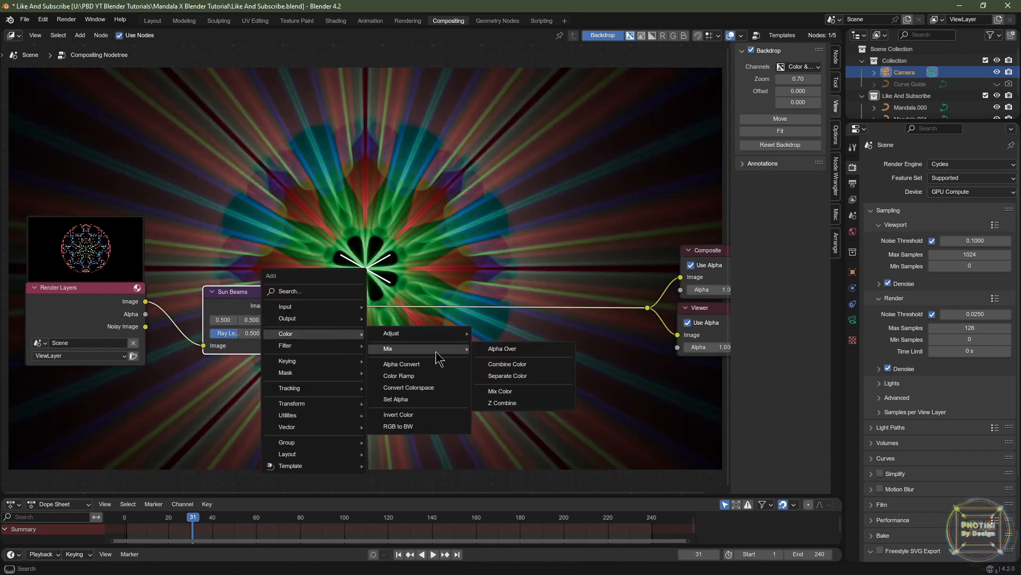
left_click(500, 351)
left_click(352, 282)
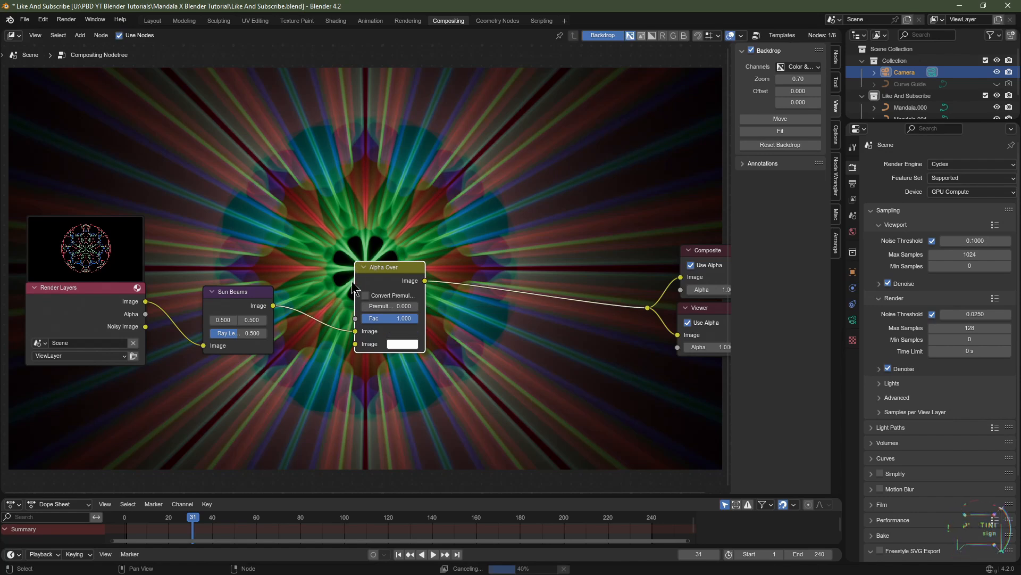
Step: Feed Render Layers into Alpha Over's first image input and Sun Beams into its second, with a factor of 0.5
left_click_drag(352, 331, 355, 343)
left_click_drag(145, 301, 354, 331)
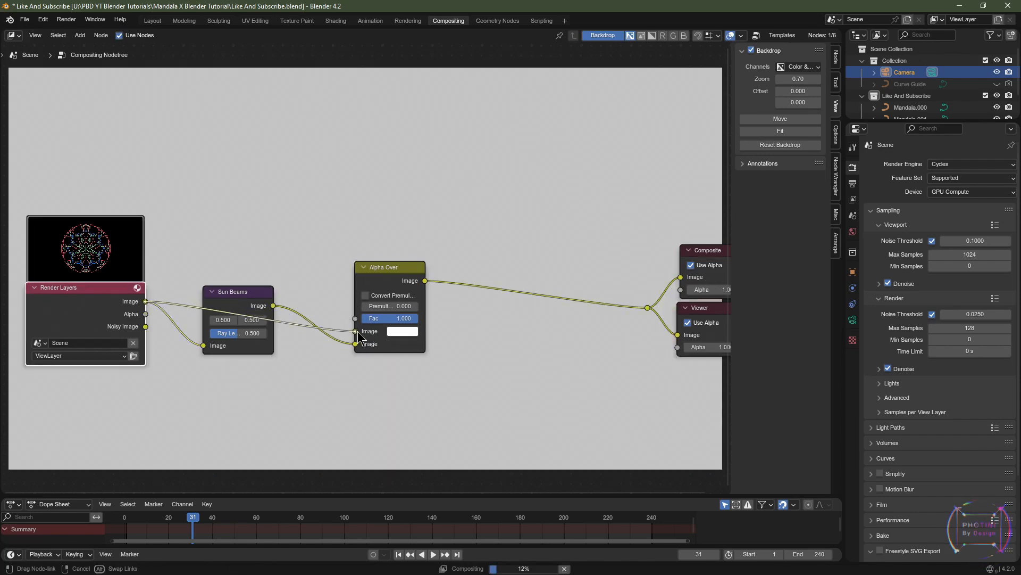
left_click(395, 319)
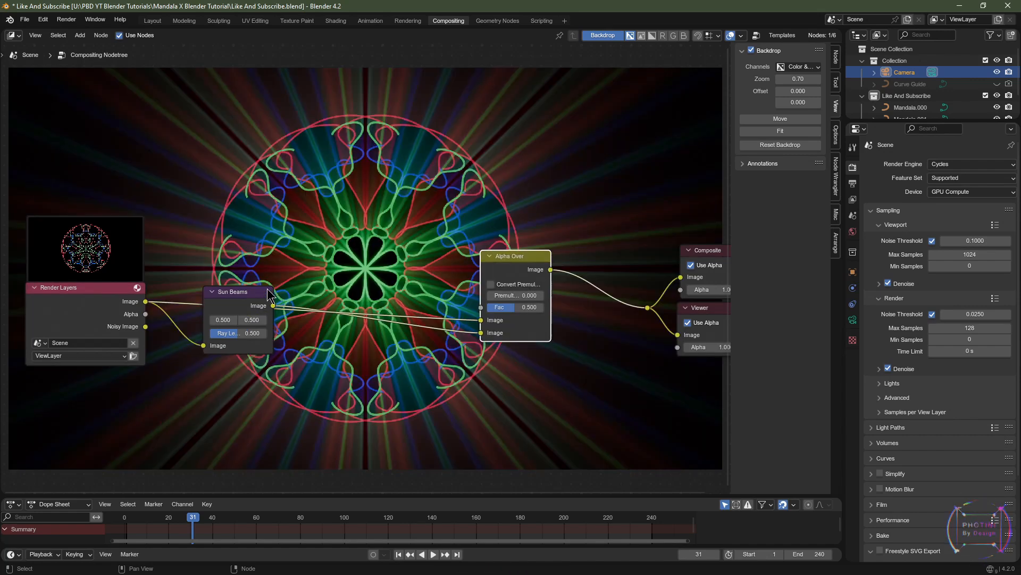
left_click_drag(232, 294, 210, 347)
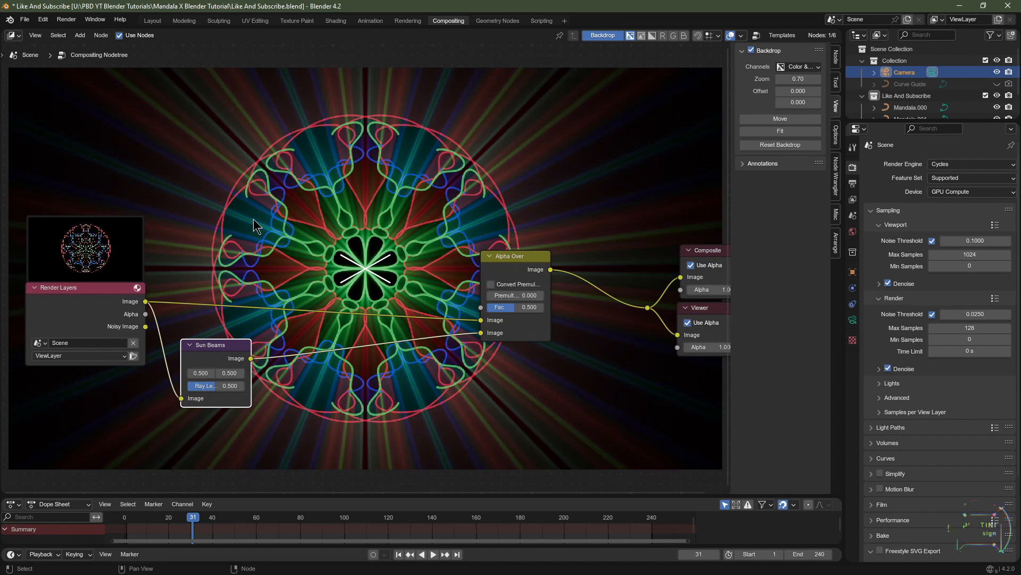
Step: Duplicate Alpha Over onto the Sun Beams link and connect Sun Beams to both image inputs of the copy
left_click(518, 263)
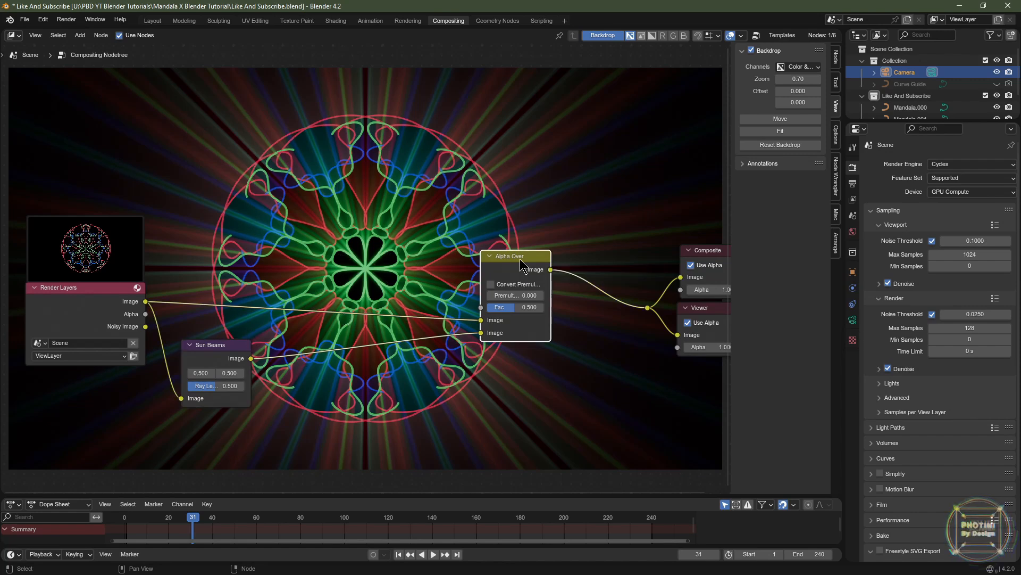
key("shift+d")
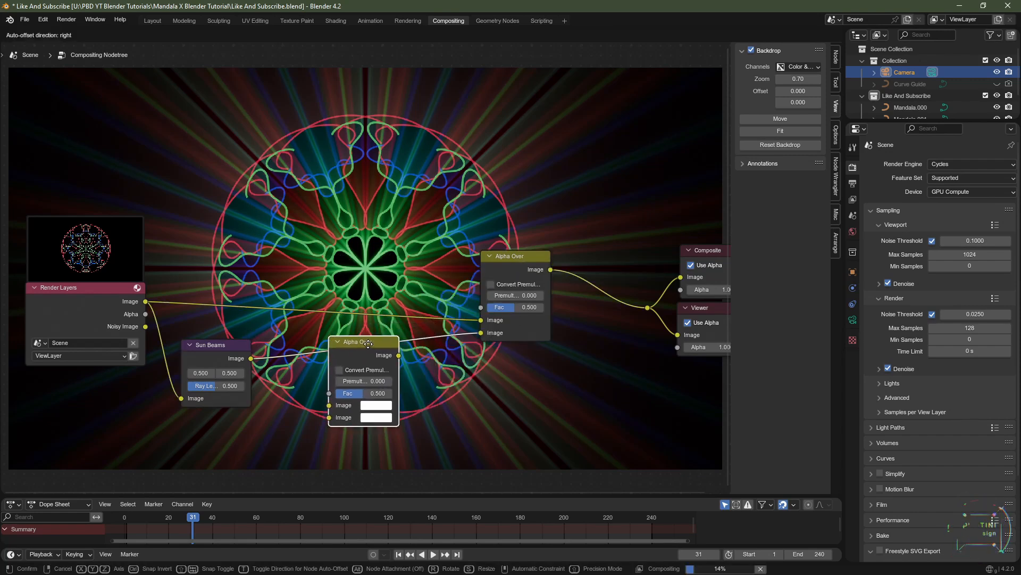
left_click(366, 345)
left_click_drag(251, 359, 342, 412)
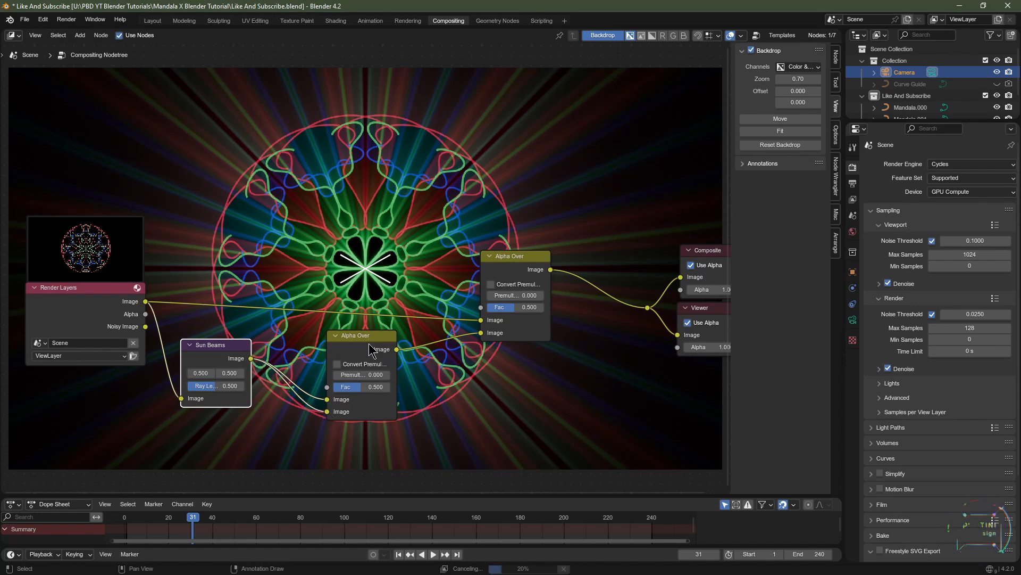
left_click_drag(370, 348, 430, 340)
left_click_drag(230, 360, 223, 368)
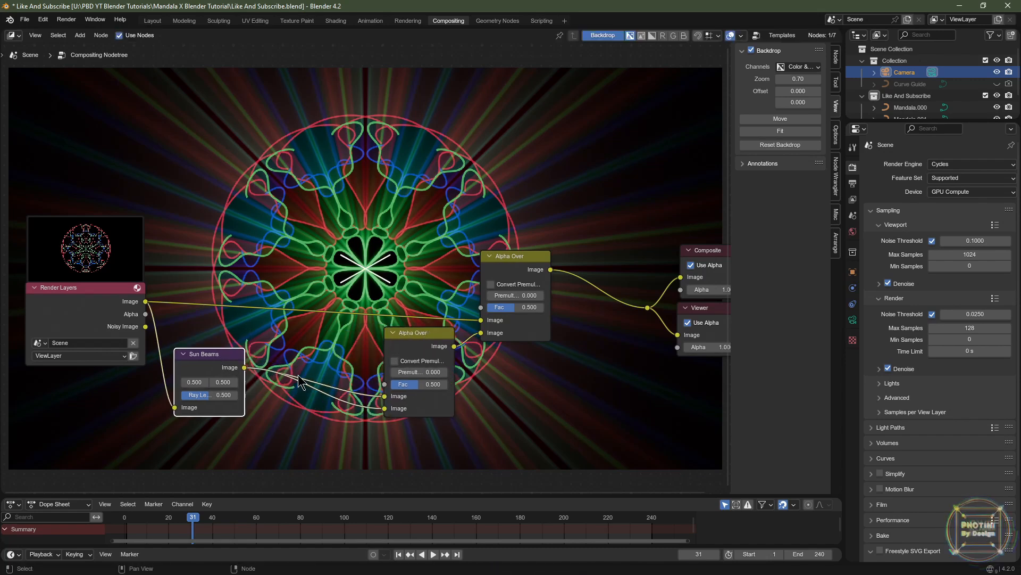
Step: Add a Blur node near the Sun Beams node and set its filter type to Fast Gaussian
key("shift+a")
mouse_move(290, 396)
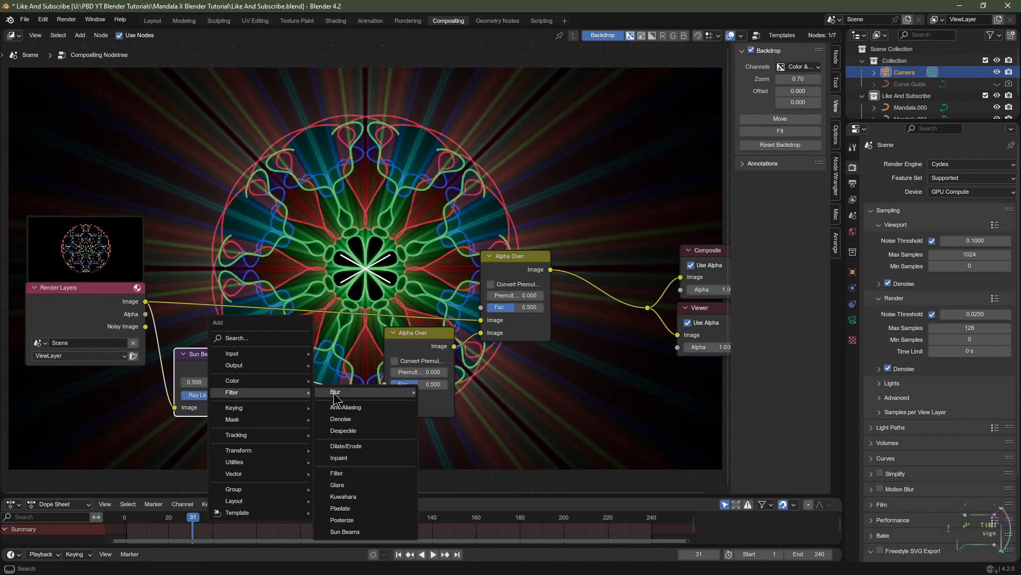
mouse_move(341, 393)
left_click(452, 402)
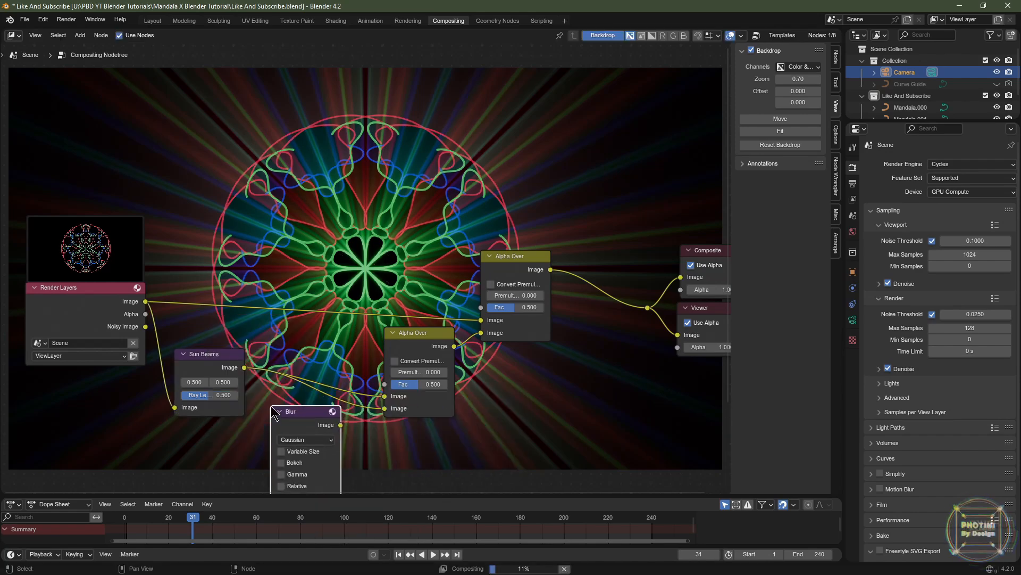
left_click(303, 434)
left_click(306, 439)
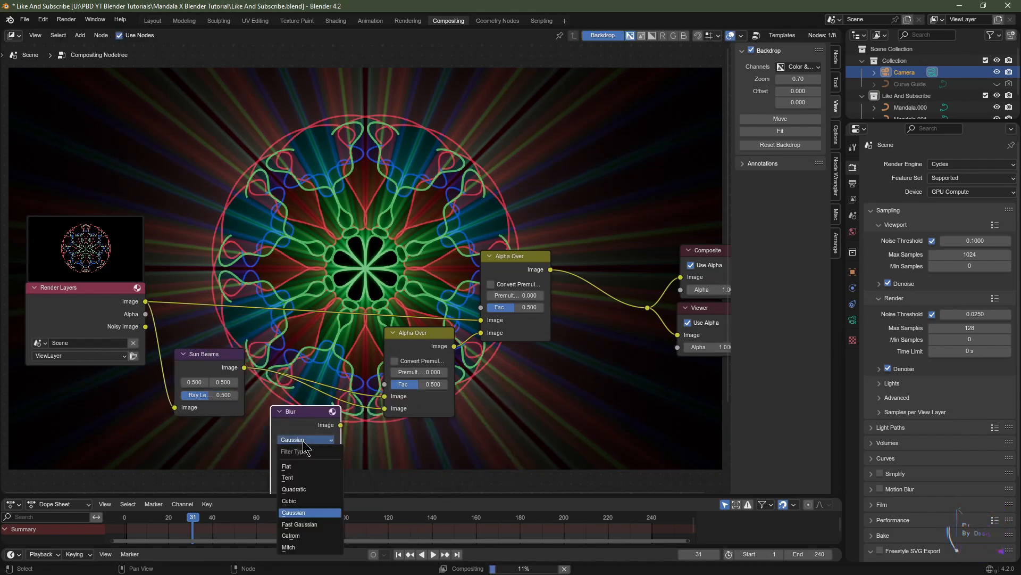
left_click(301, 525)
Step: Make the blur relative with X and Y at 2%, and insert it between Sun Beams and the lower Alpha Over's first image input
middle_click_drag(380, 472, 397, 397)
left_click(298, 376)
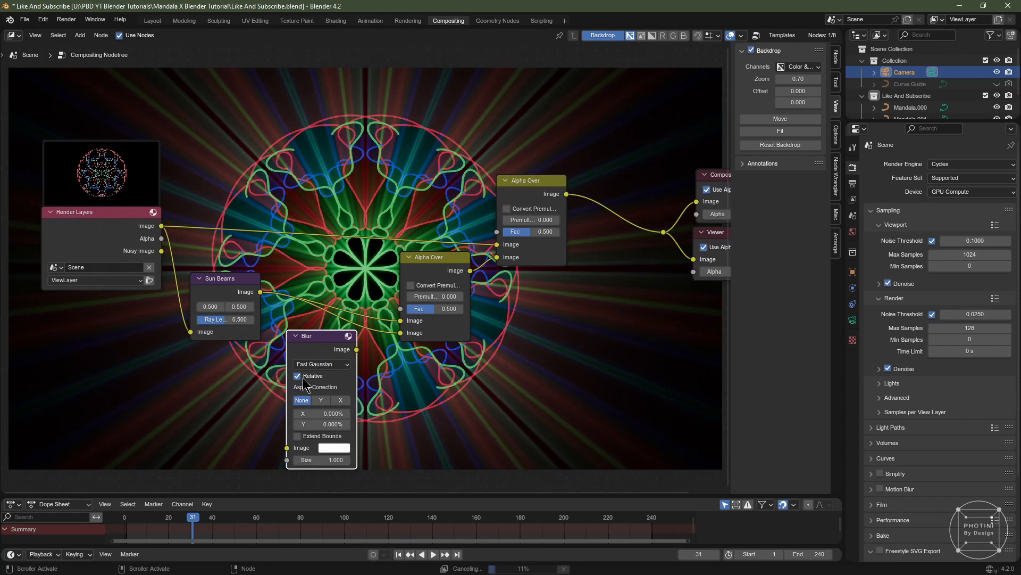
left_click(323, 413)
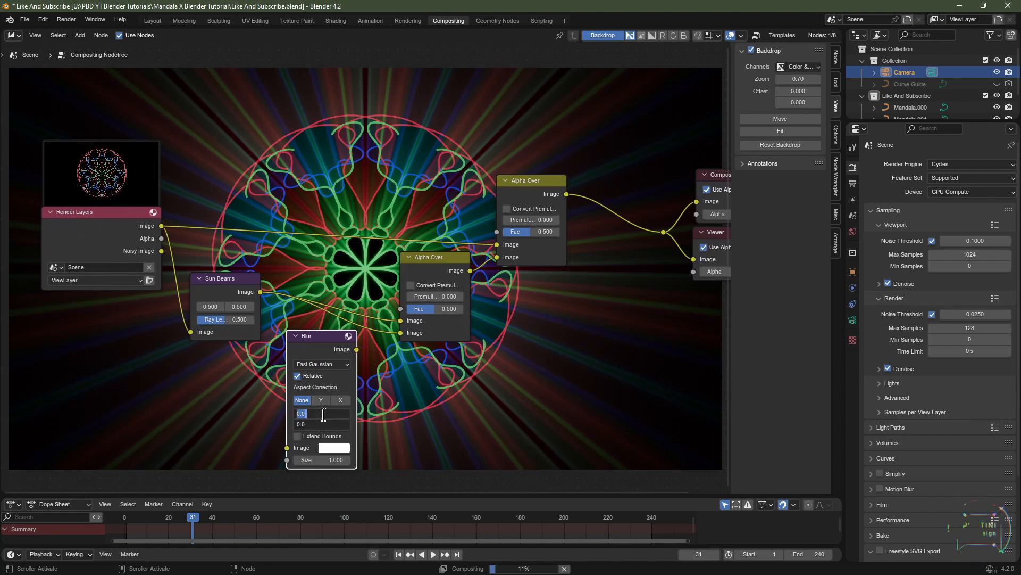
key("Return")
left_click_drag(319, 335, 331, 299)
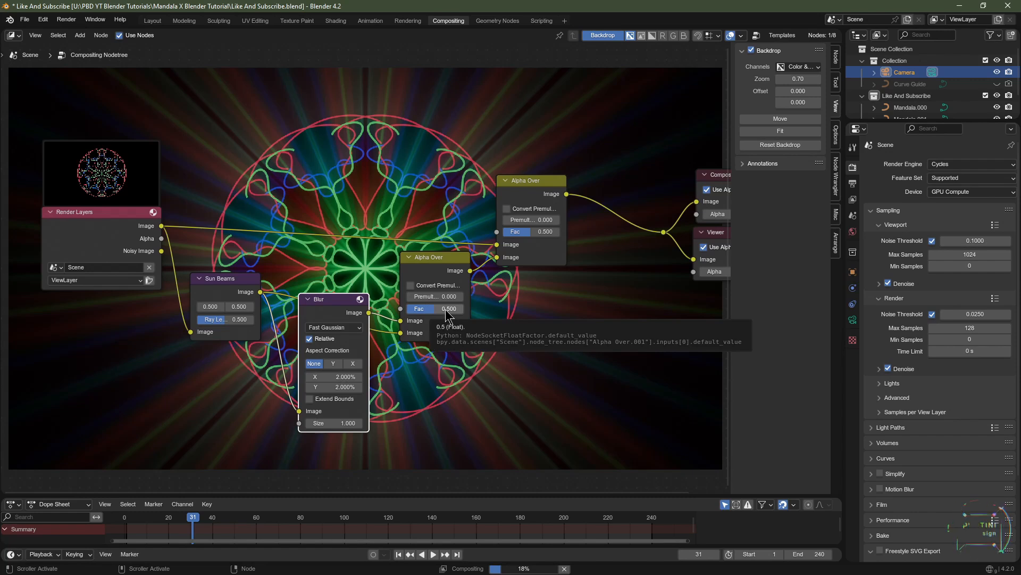
Step: Try a factor of 1 on the lower Alpha Over, and return it to 0.5
left_click_drag(437, 309, 464, 314)
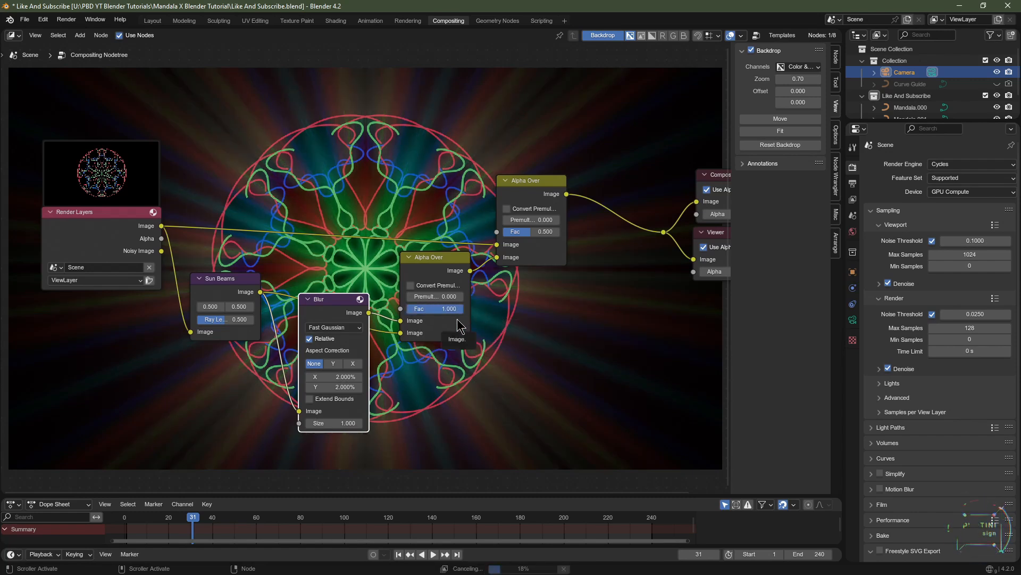
left_click(436, 309)
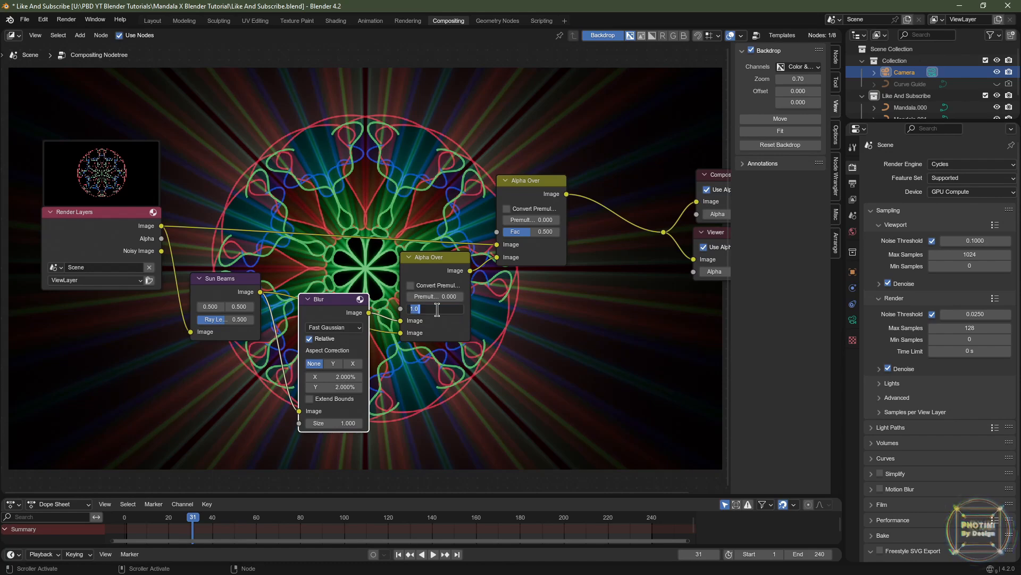
type(".5")
key("Return")
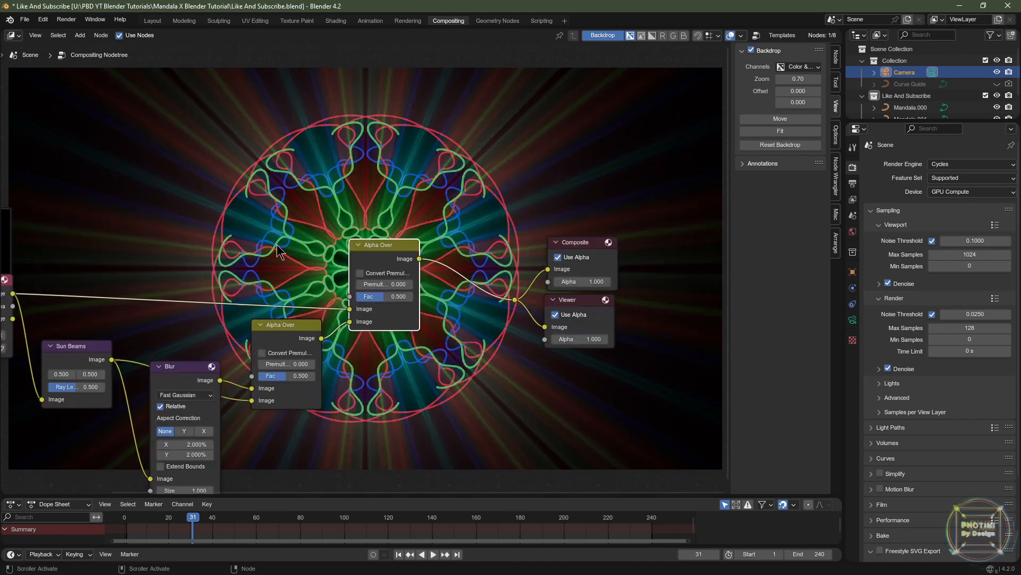
Step: Duplicate the final Alpha Over after itself, feeding the original into the copy's second image input and Render Layers into its first
middle_click_drag(276, 255, 467, 244)
middle_click_drag(579, 238, 407, 242)
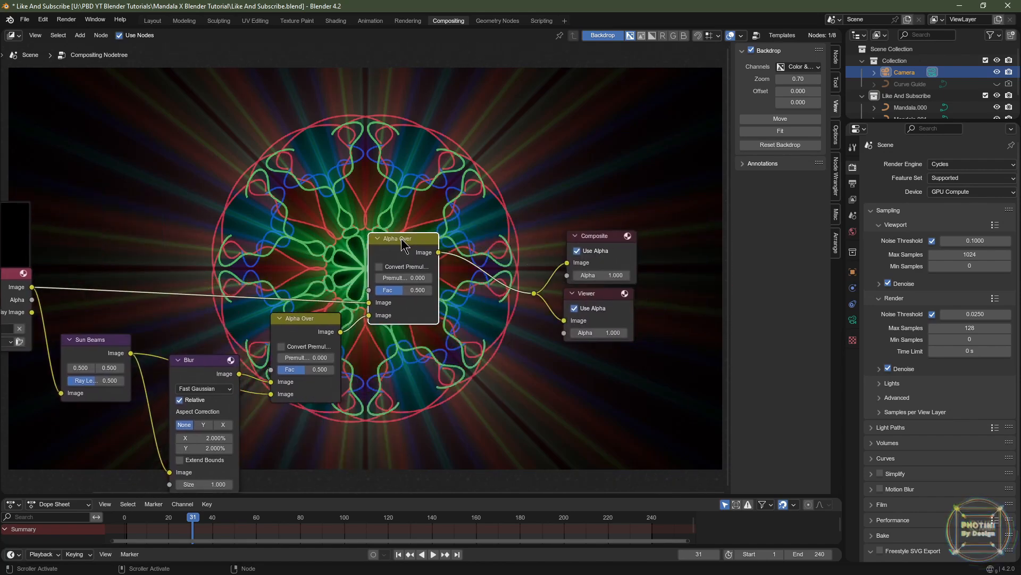
key("shift+d")
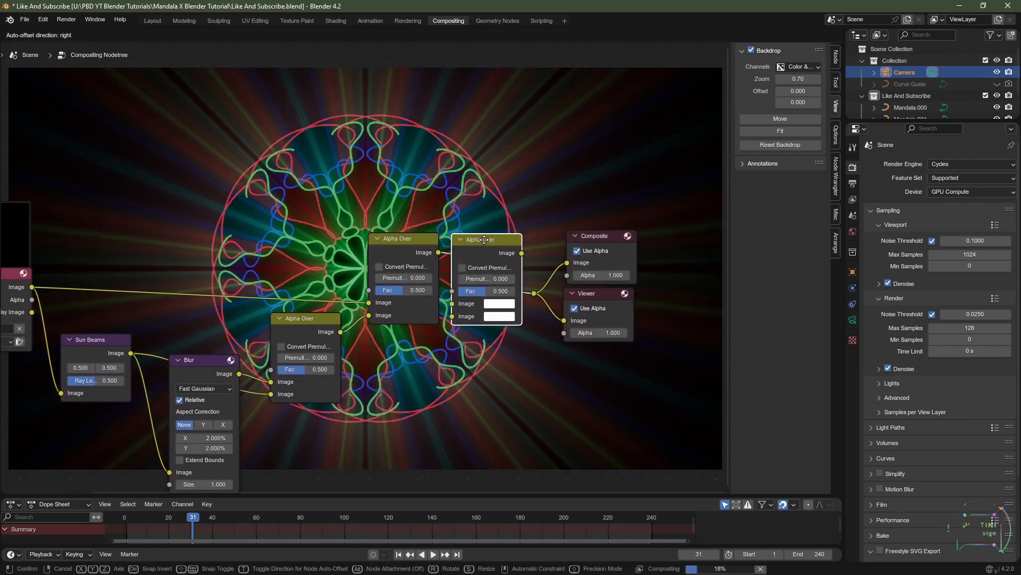
left_click(490, 240)
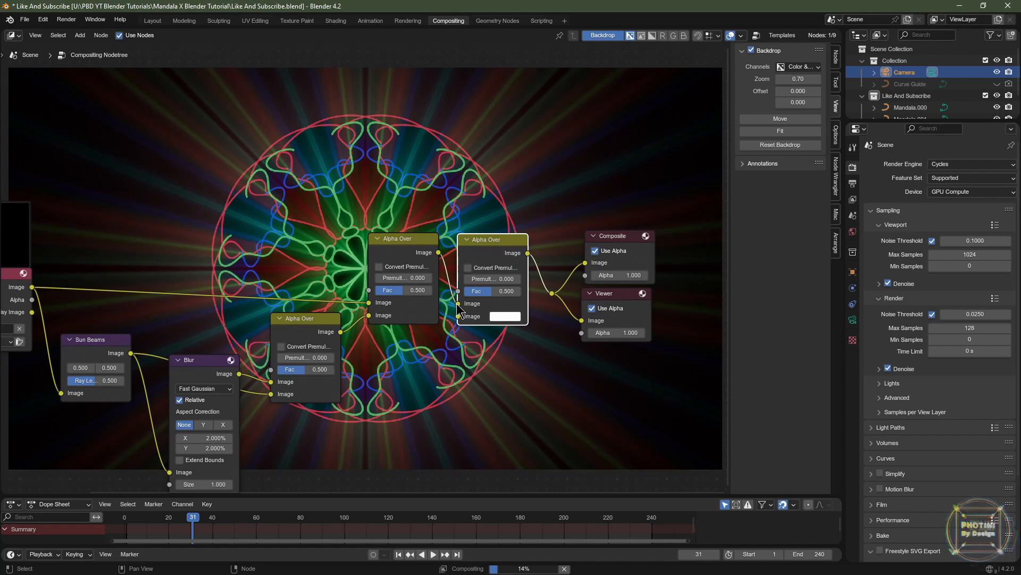
left_click_drag(456, 304, 452, 321)
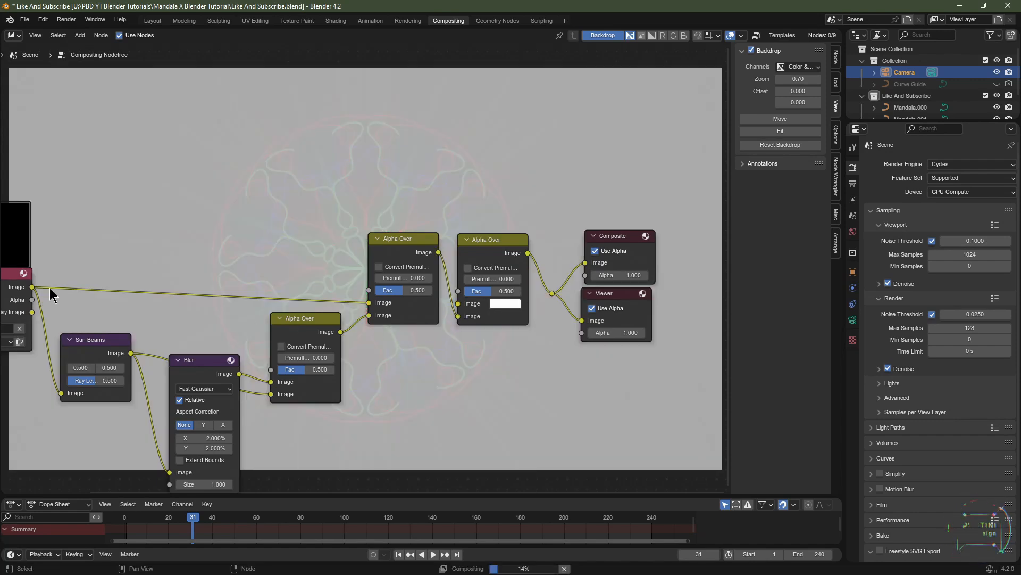
left_click_drag(30, 287, 458, 304)
left_click_drag(492, 239, 497, 162)
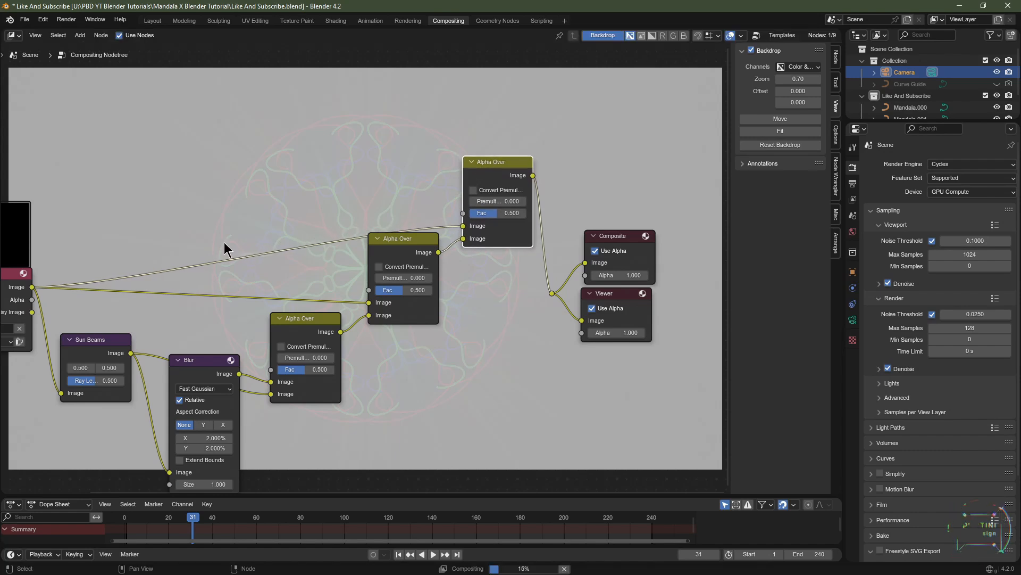
Step: Insert a Glare node between Render Layers and the last Alpha Over, and set its type to Bloom
key("shift+a")
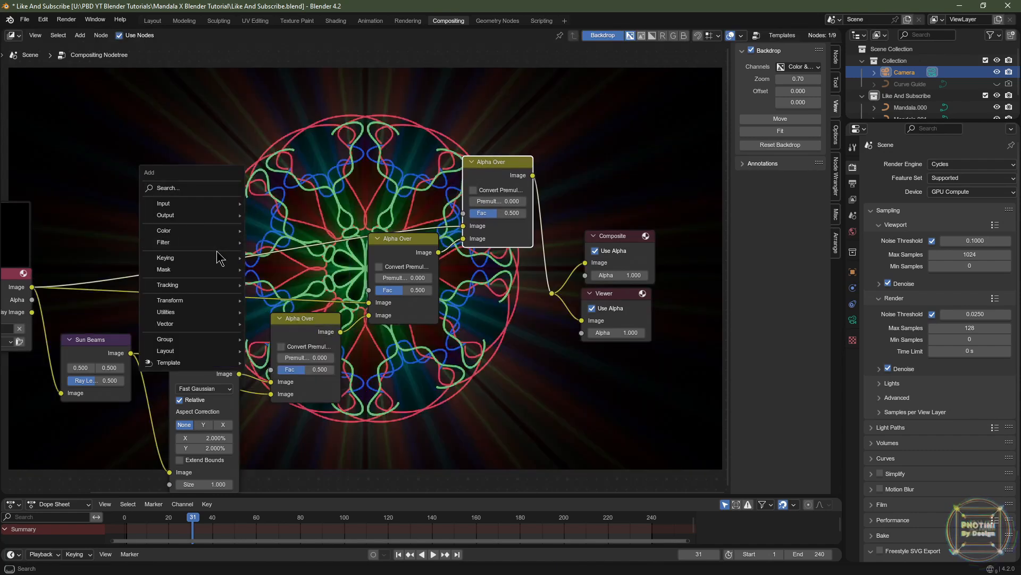
mouse_move(203, 242)
left_click(289, 327)
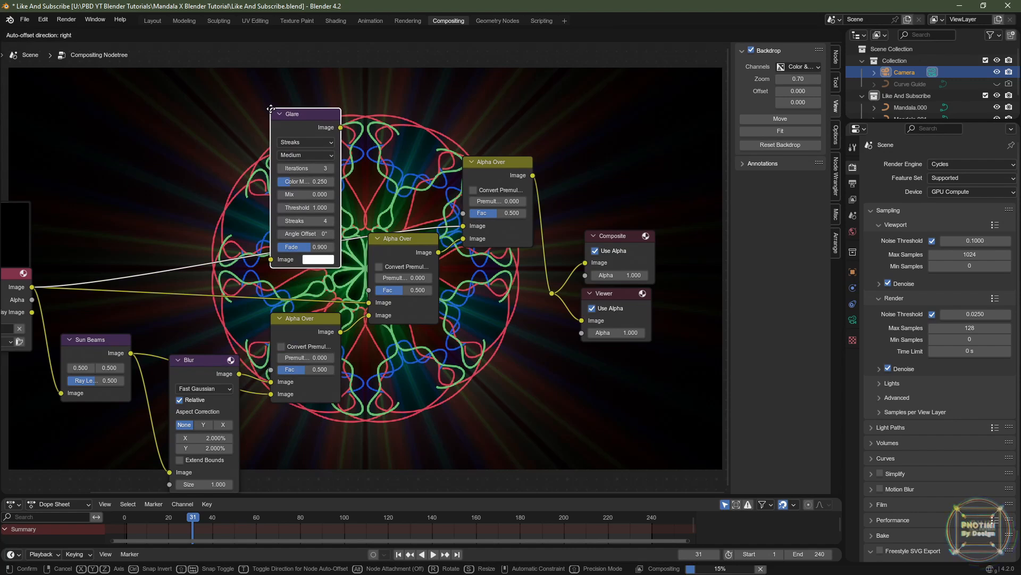
left_click(271, 109)
left_click(305, 144)
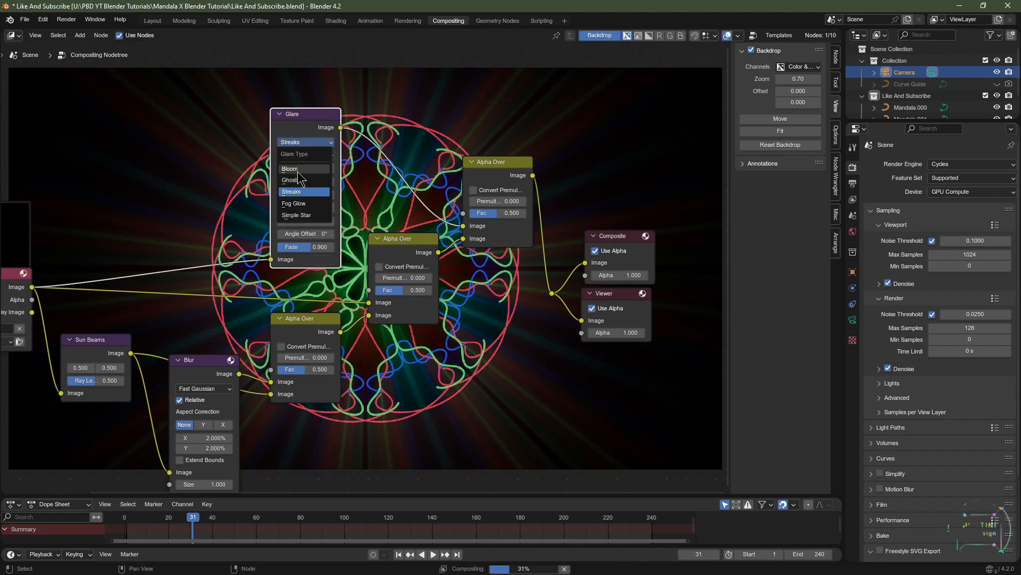
left_click(298, 170)
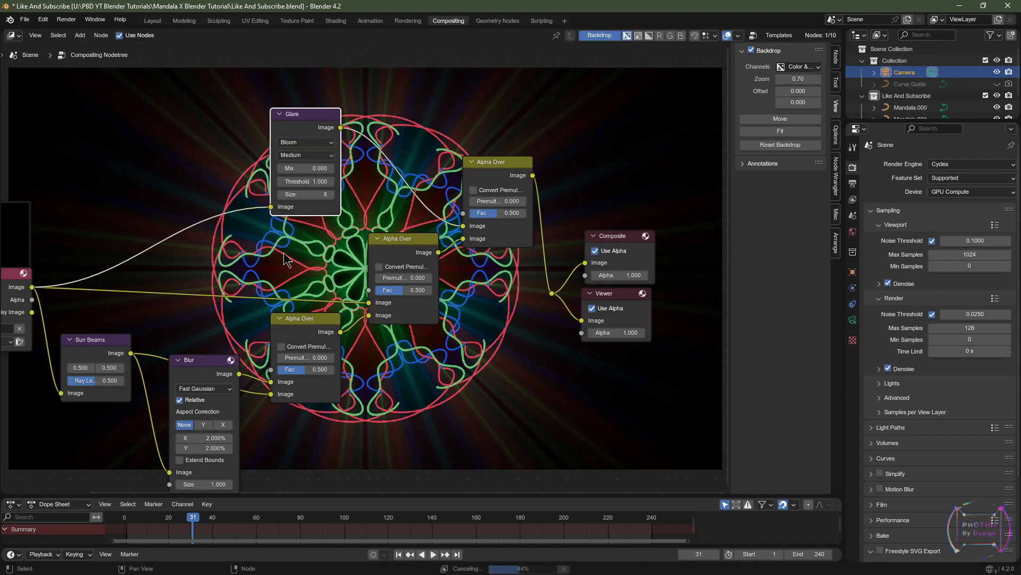
Step: Set the Glare node's threshold to 0.5 and its size to 4
left_click(298, 182)
type(".5")
key("Return")
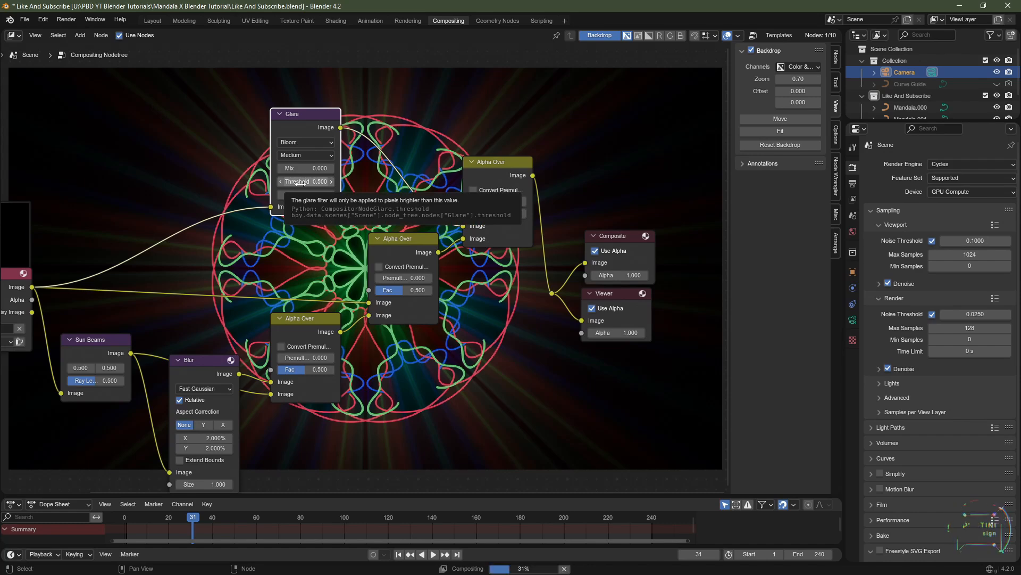
left_click(283, 196)
left_click(282, 196)
left_click(283, 196)
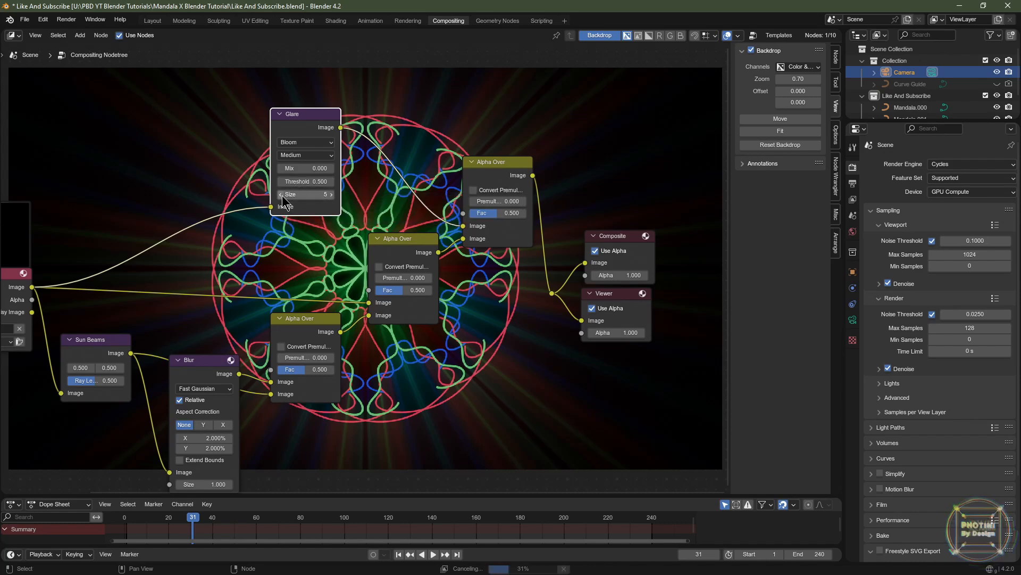
left_click(282, 196)
Step: Connect the blurred sun beams' Alpha Over directly to the last Alpha Over's second image input and delete the middle Alpha Over
mouse_move(480, 373)
middle_mouse_down()
mouse_move(395, 312)
mouse_move(248, 434)
mouse_move(398, 371)
mouse_move(402, 420)
mouse_move(465, 363)
middle_mouse_up()
scroll(413, 413, "down", 3)
left_click_drag(353, 284, 351, 279)
scroll(337, 400, "up", 1)
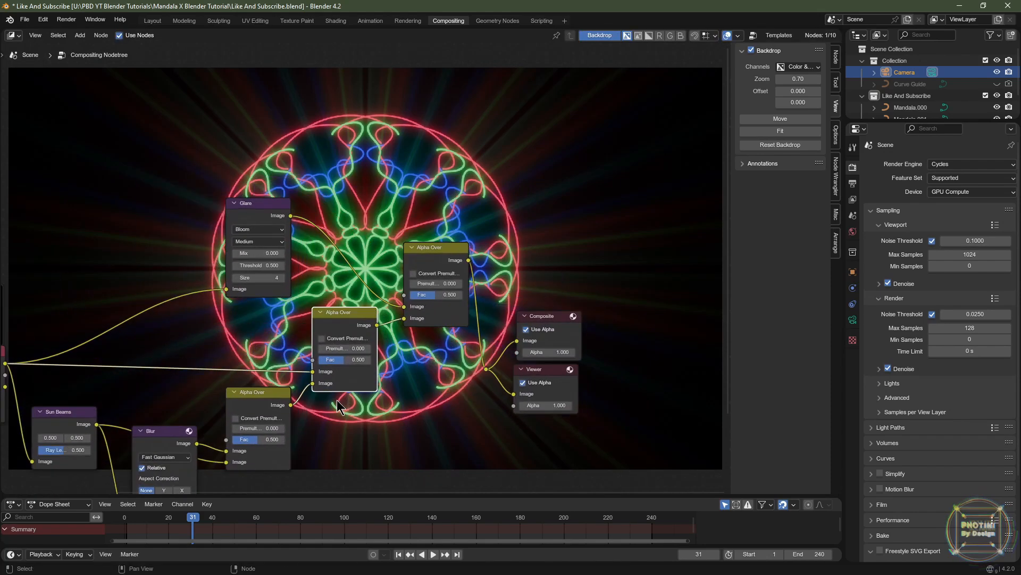
left_click_drag(291, 405, 294, 406)
left_click_drag(378, 329, 403, 319)
left_click(346, 315)
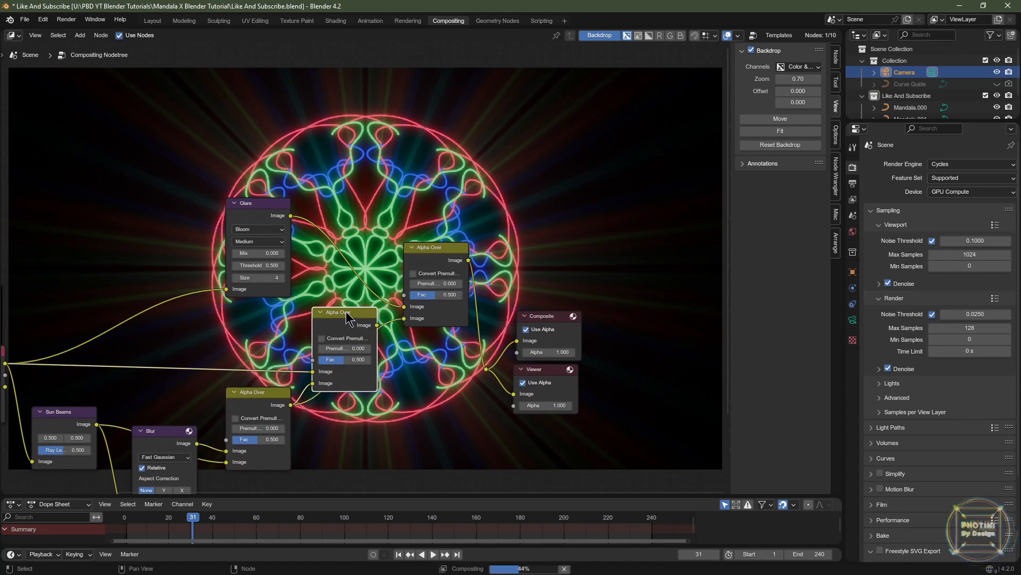
key("x")
scroll(320, 346, "down", 5)
scroll(319, 447, "up", 4)
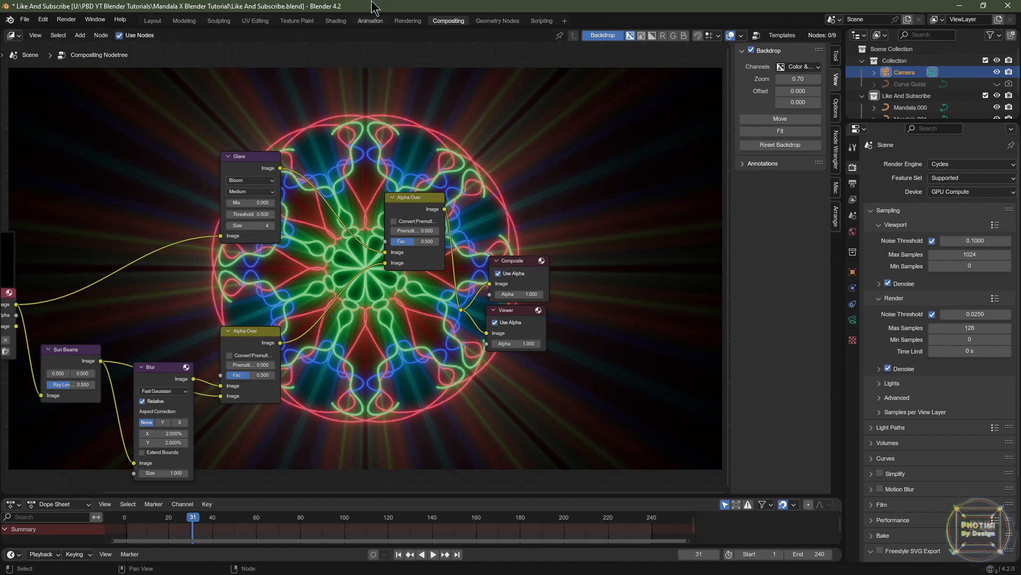
Step: In the Layout workspace, hide the viewport overlays and shift the outer mandala curve's pink emission color to a purer red
left_click(153, 21)
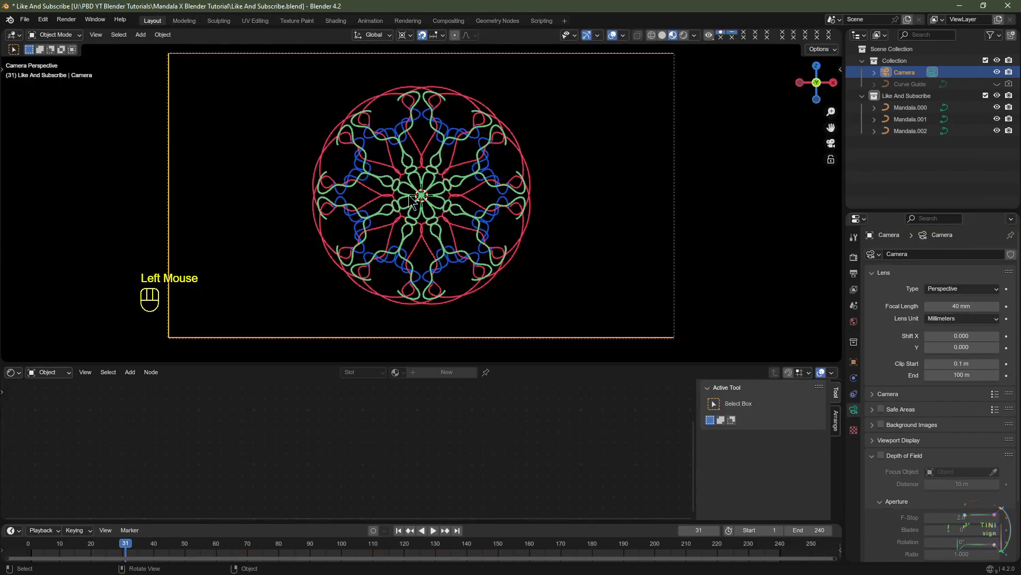
left_click(465, 97)
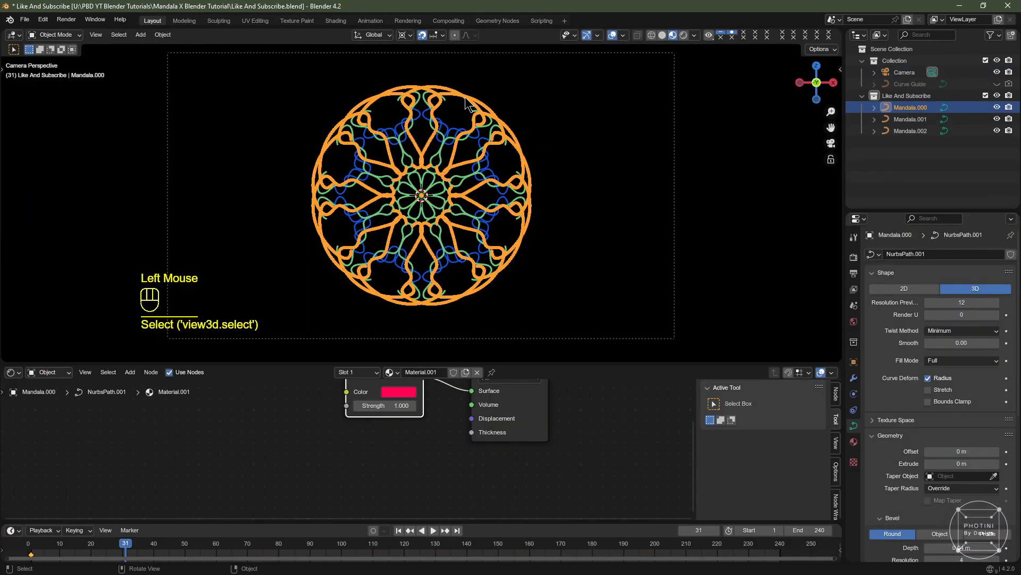
left_click(613, 35)
scroll(446, 455, "up", 2)
middle_click_drag(446, 455, 454, 488)
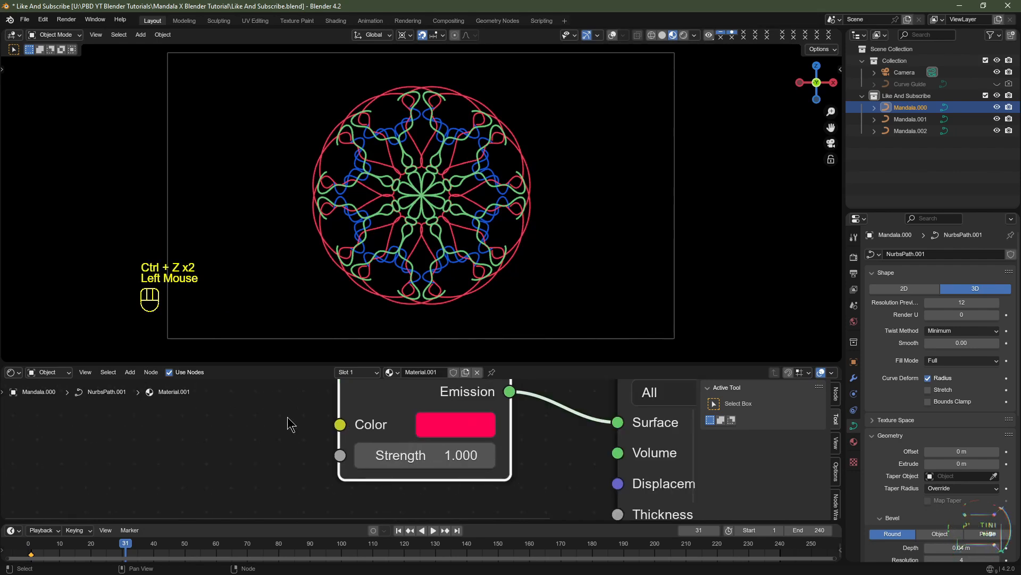
left_click(452, 423)
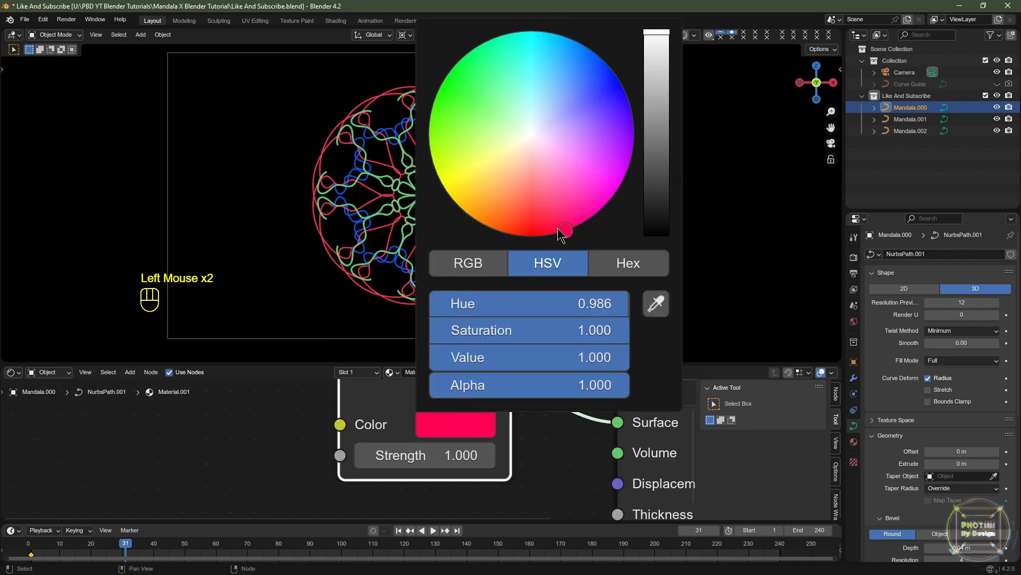
left_click_drag(558, 229, 554, 235)
Step: Set the blue mandala curve's emission color to a hue of about 0.663 and show the viewport overlays again
left_click(490, 168)
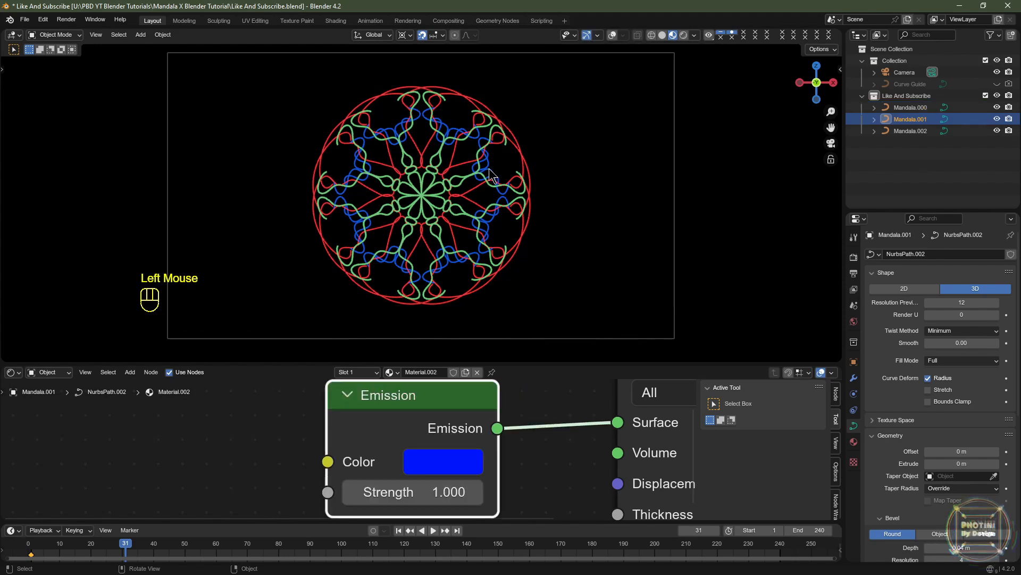
left_click(469, 461)
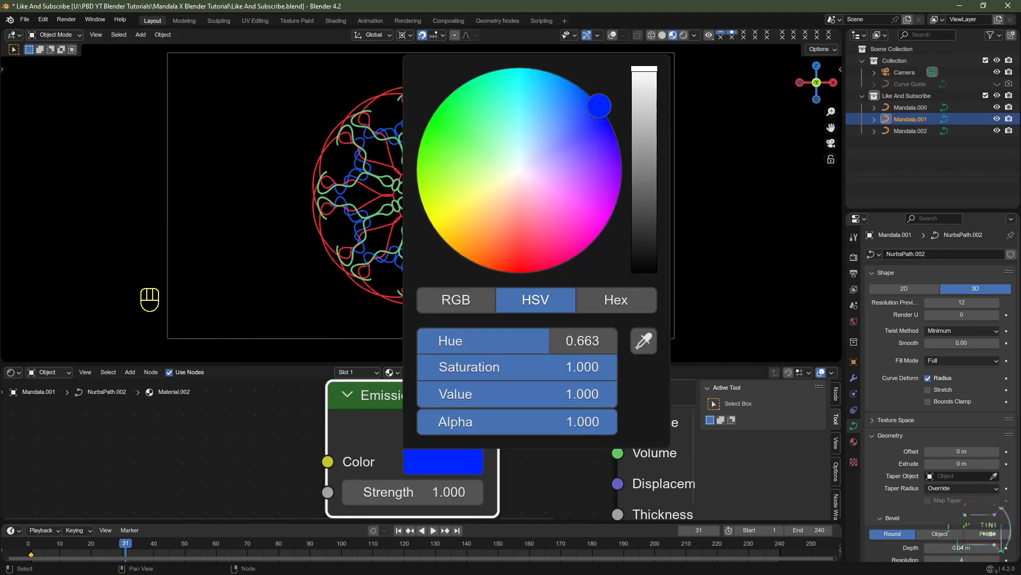
left_click(613, 35)
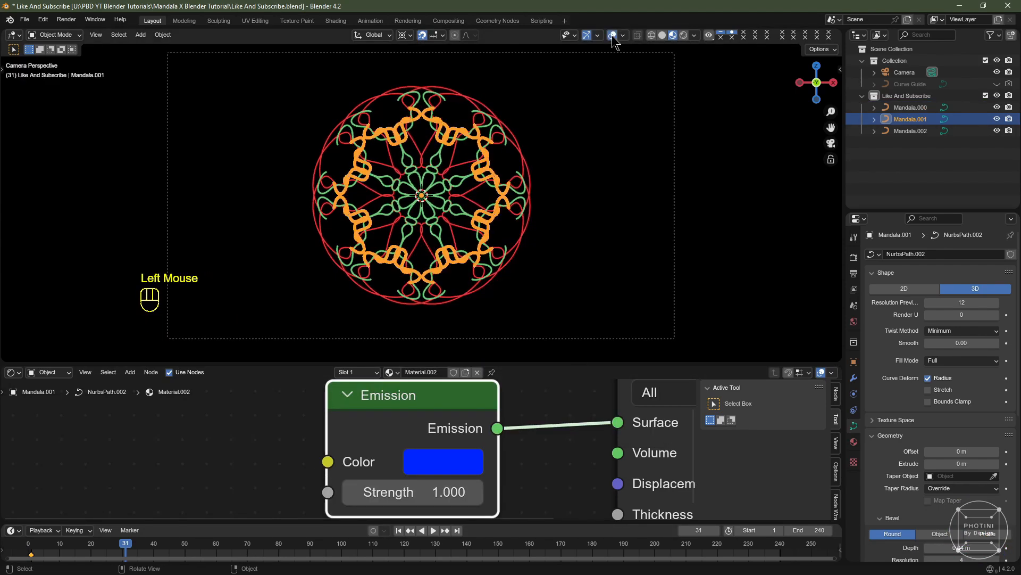
Step: Switch the viewport to solid shading and add a UV sphere at the mandala's center
left_click(661, 33)
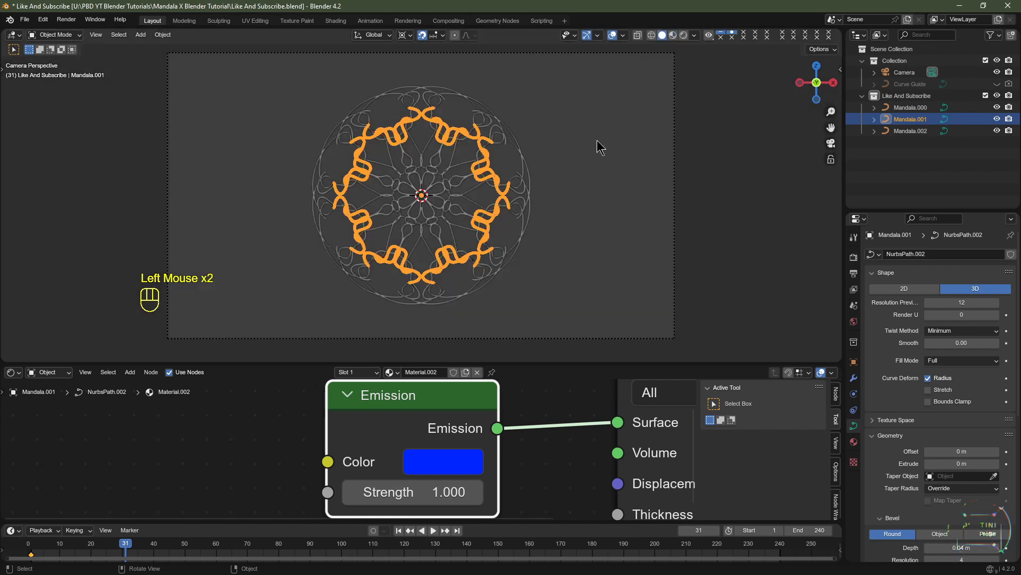
scroll(597, 148, "down", 2)
middle_click_drag(598, 149, 452, 235)
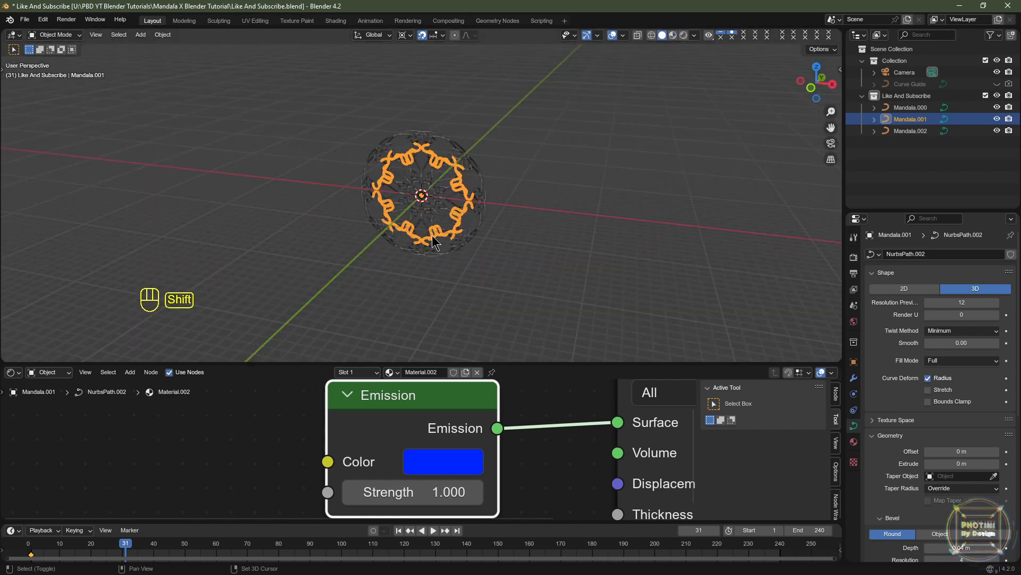
key("shift+a")
mouse_move(419, 253)
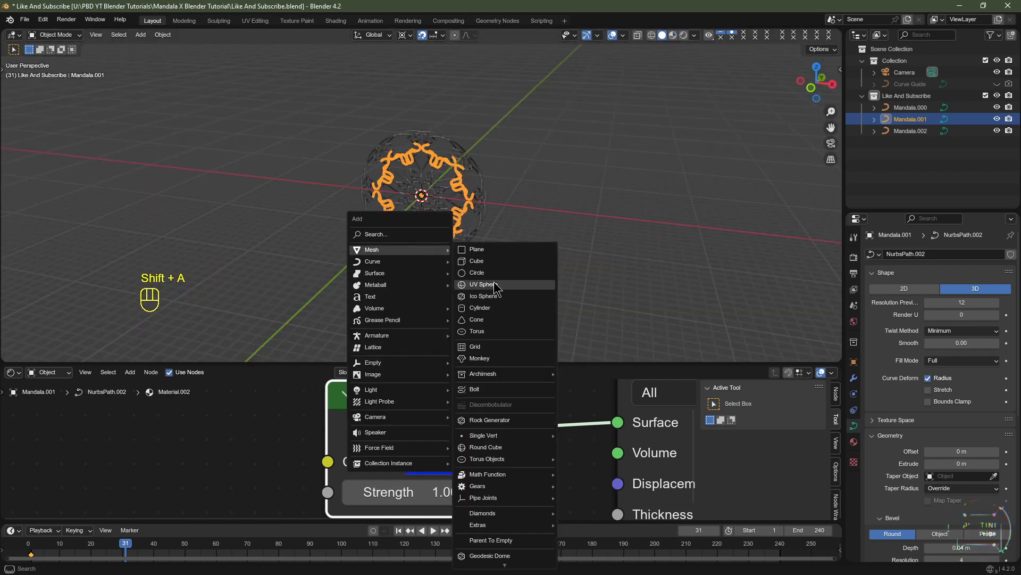
left_click(492, 285)
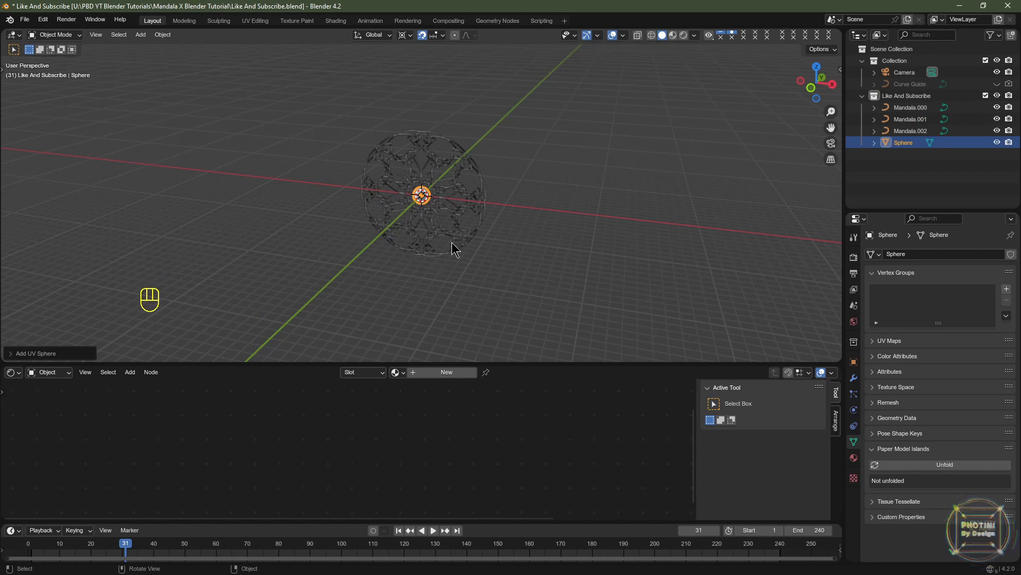
Step: Scale the sphere up in front view until it just encloses the mandala's outer edge, and apply its scale
key("KP_1")
key("s")
left_click(495, 212)
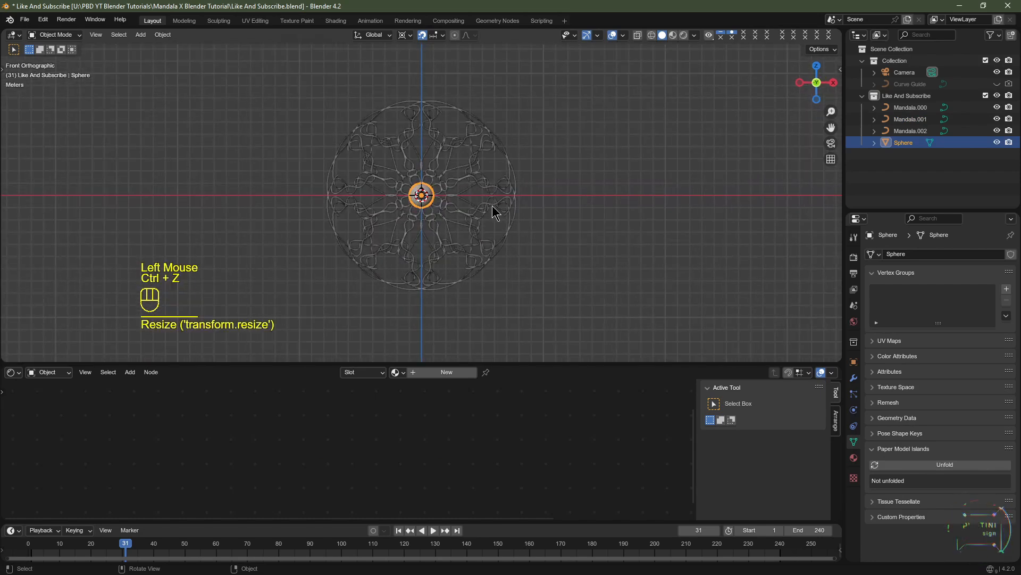
key("s")
key("ctrl")
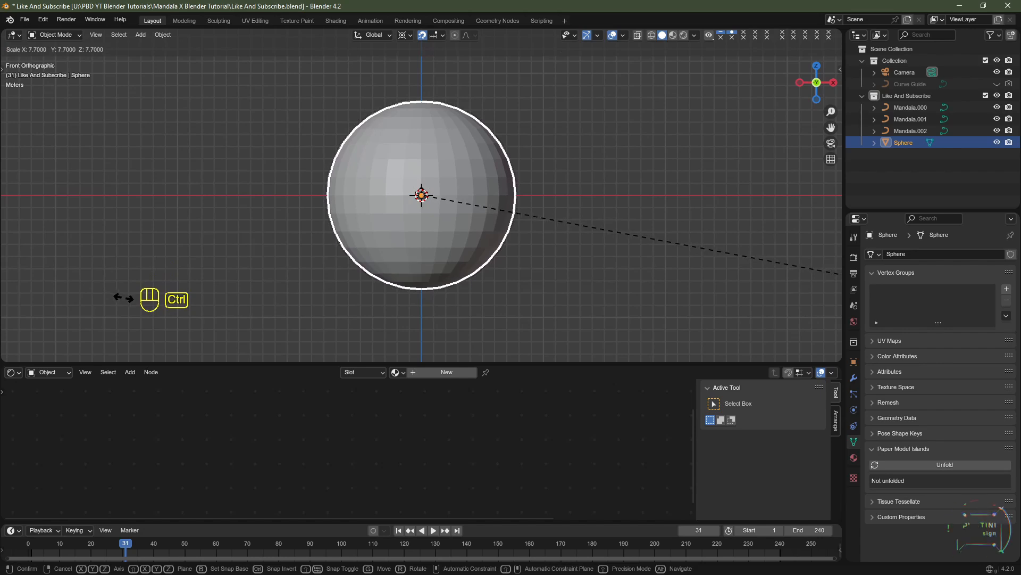
left_click(541, 213, "ctrl")
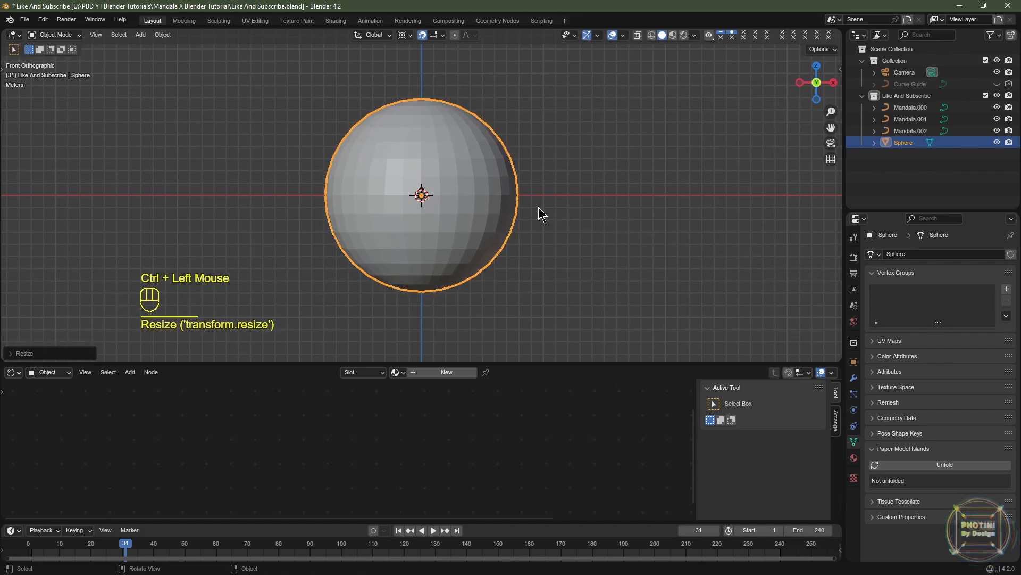
key("KP_7")
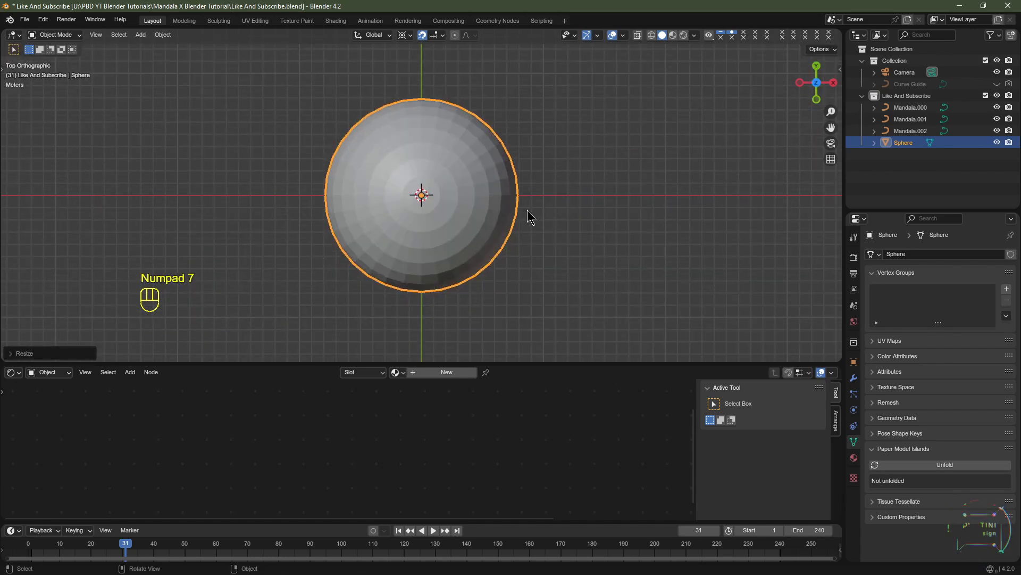
key("ctrl+a")
left_click(571, 177)
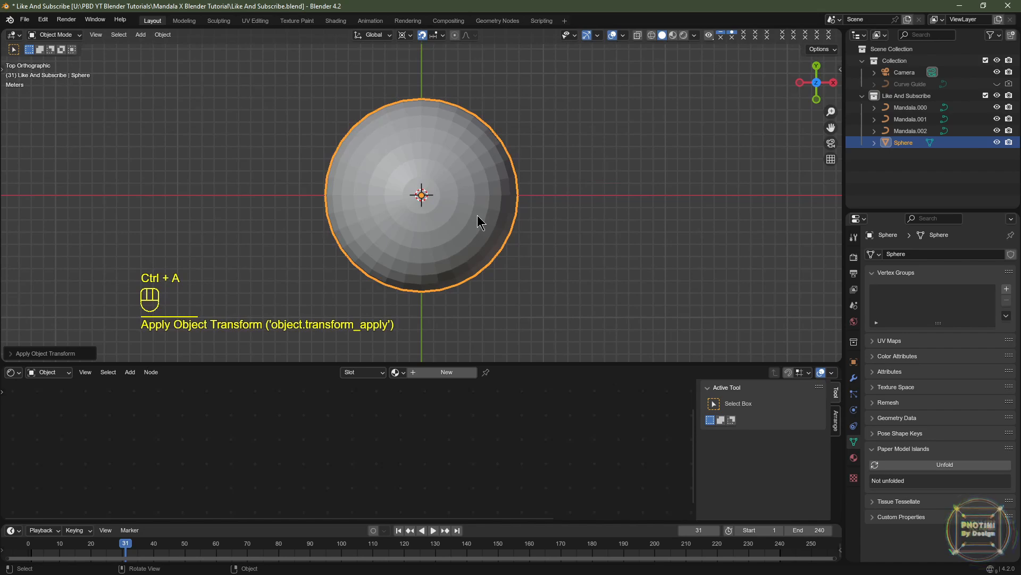
Step: Delete the vertices of the sphere's front half, on the negative Y side, leaving the half shell behind the mandala
key("Tab")
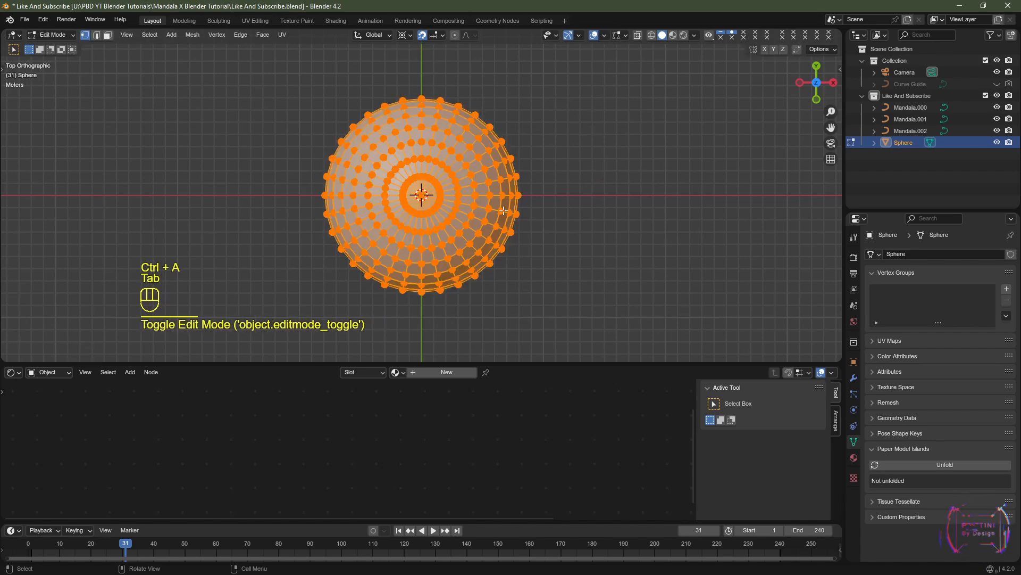
left_click(652, 36)
middle_click_drag(583, 171, 637, 44, "shift")
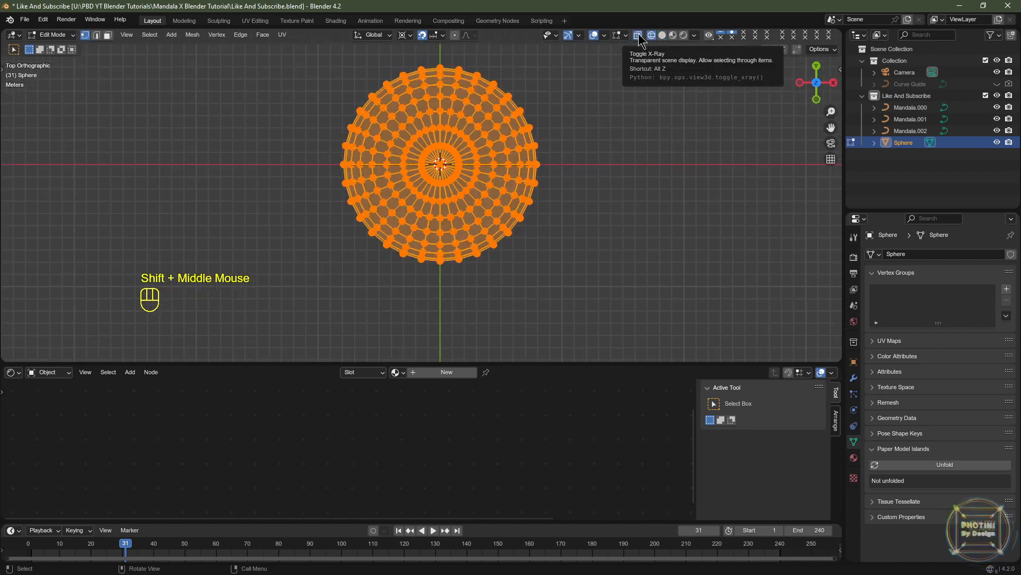
scroll(551, 282, "up", 3)
left_click_drag(692, 356, 253, 166)
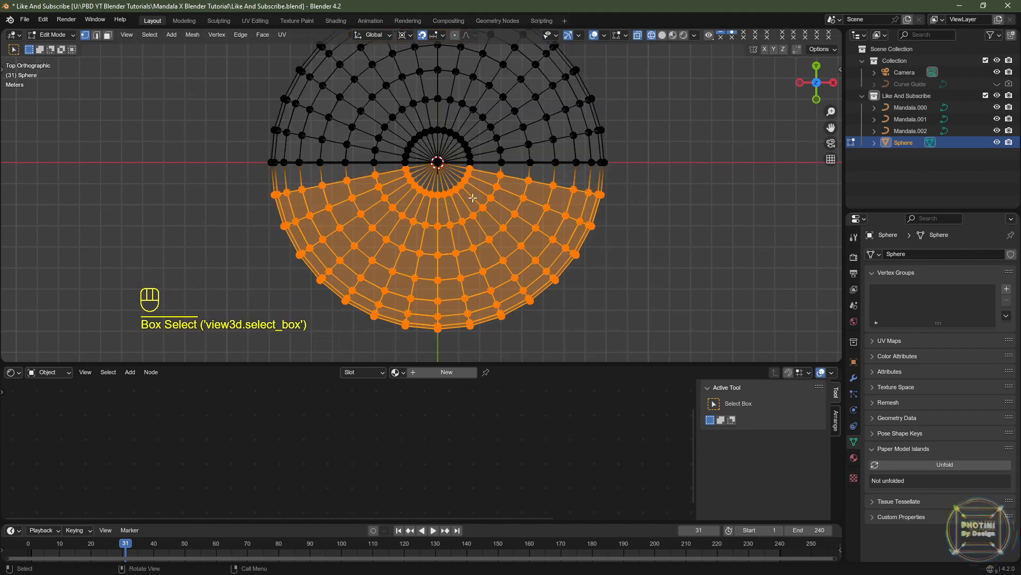
key("x")
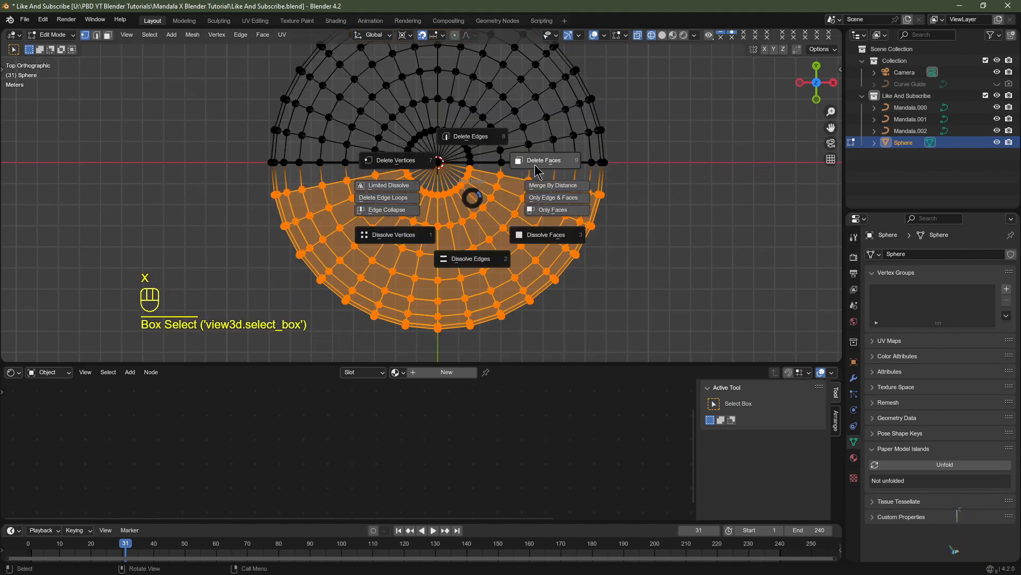
left_click(421, 163)
middle_click_drag(573, 251, 615, 191)
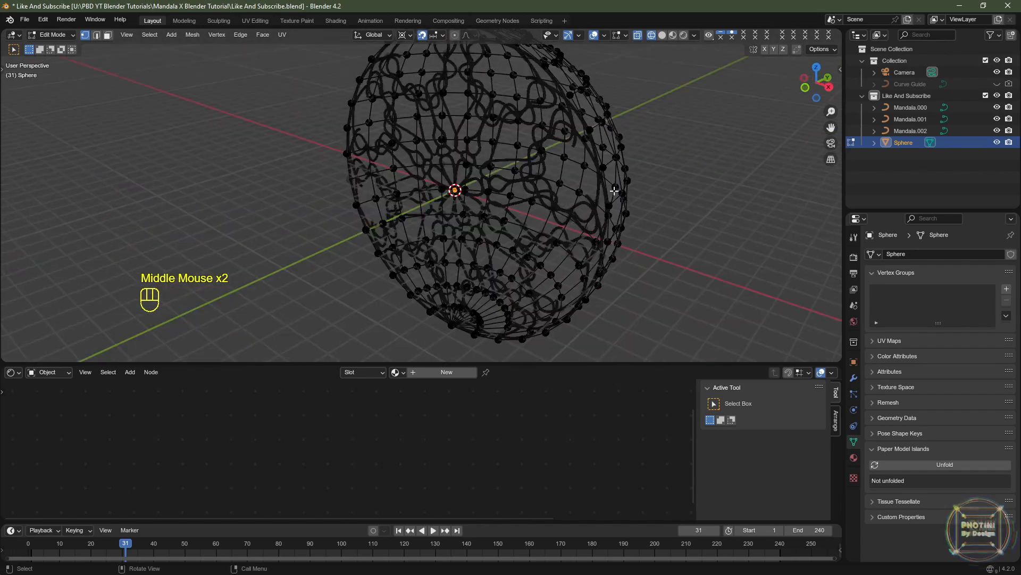
scroll(635, 122, "down", 2)
key("Tab")
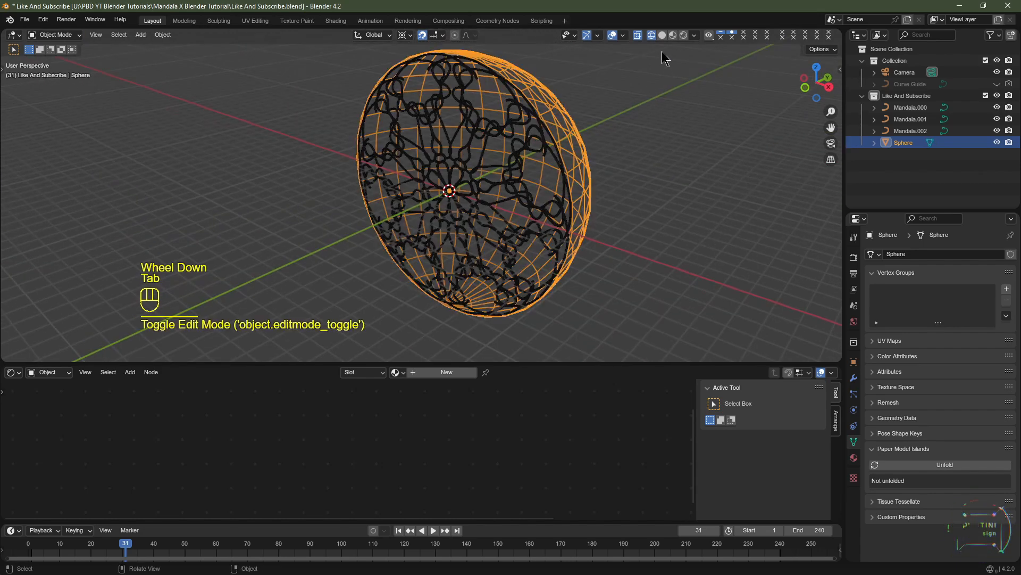
Step: In solid shading, shade the half sphere smooth and add a level 2 Subdivision modifier
left_click(663, 35)
middle_click_drag(609, 129, 622, 212)
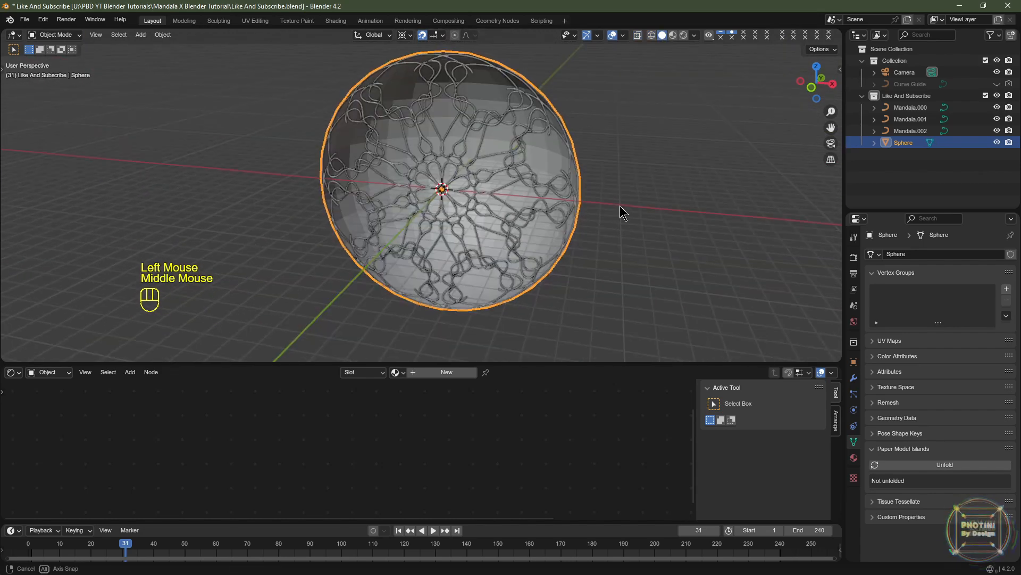
key("z")
left_click(526, 180)
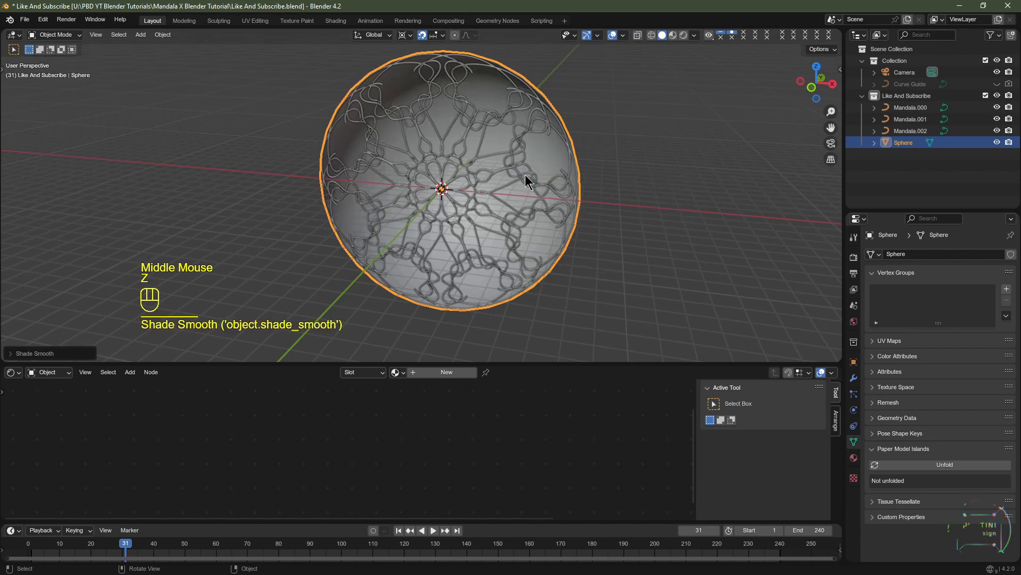
key("ctrl+2")
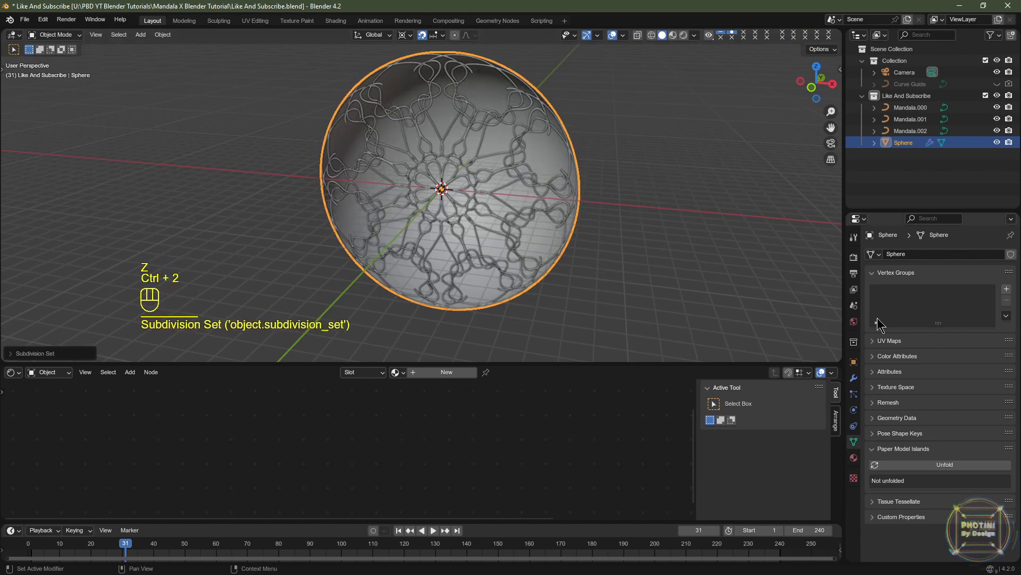
left_click(853, 379)
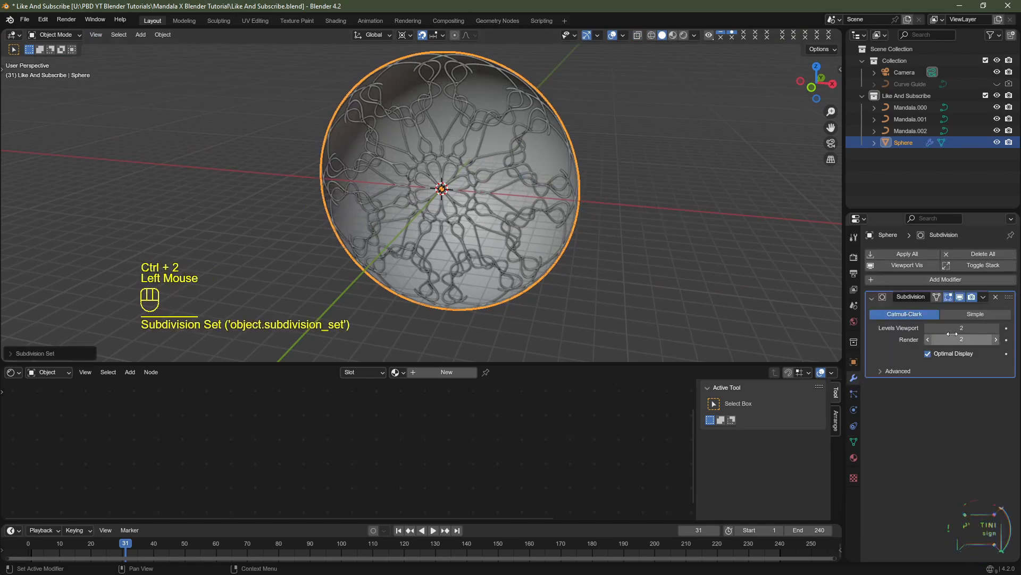
Step: Give the half sphere a new material with Metallic 1.000 and Roughness 0.000
left_click(442, 373)
left_click_drag(580, 365, 588, 276)
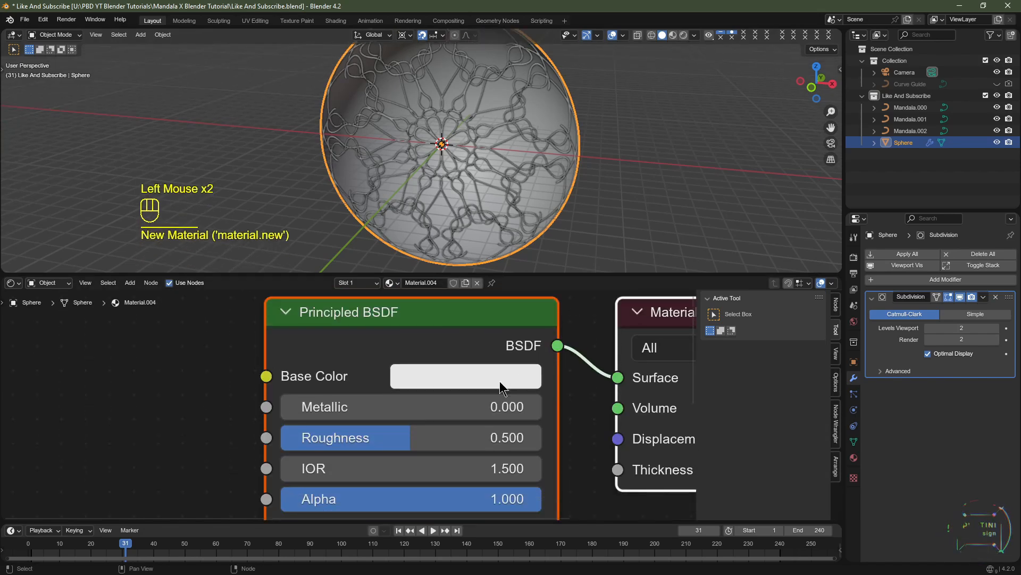
left_click_drag(365, 413, 550, 413)
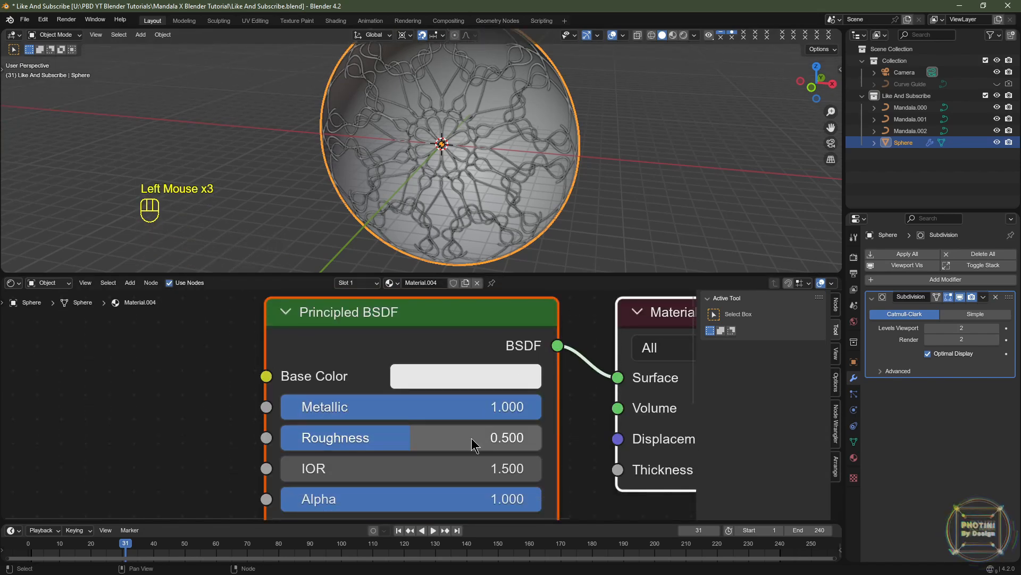
left_click_drag(471, 438, 272, 445)
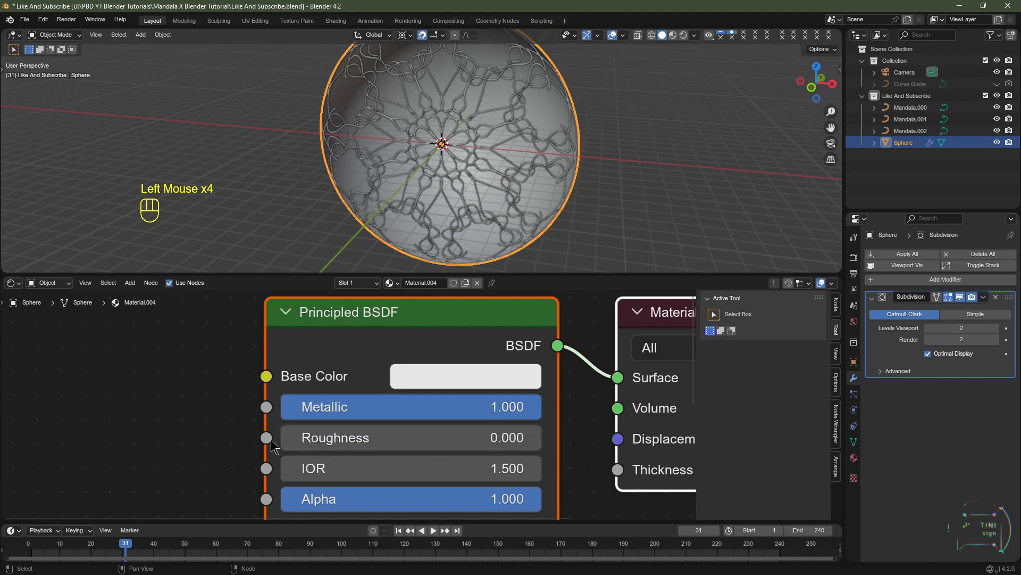
Step: Flatten the half sphere by scaling it to 0.5 along the Y axis
middle_click_drag(468, 240, 557, 176)
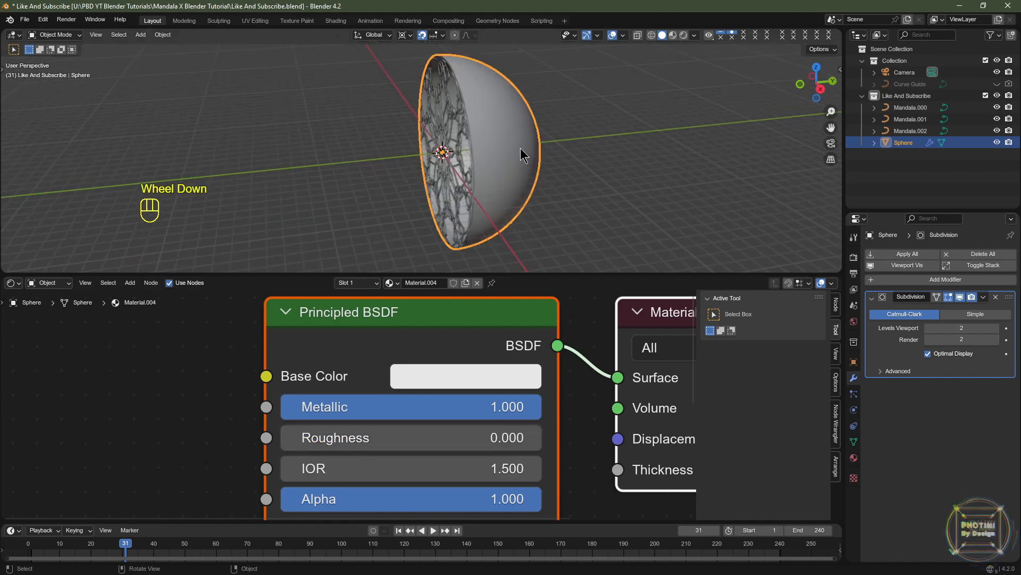
left_click(854, 362)
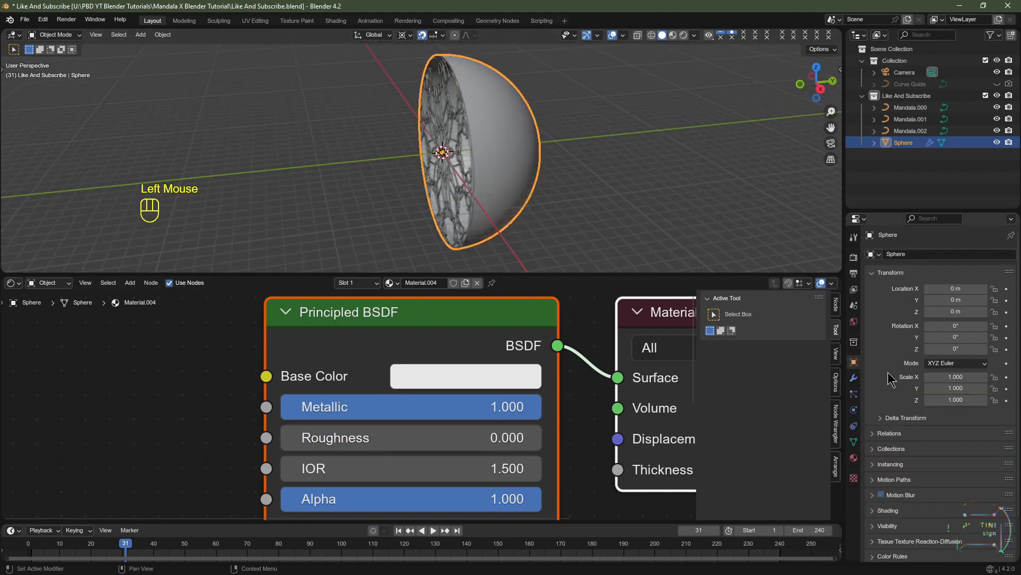
middle_click_drag(527, 208, 554, 216)
key("ctrl+z")
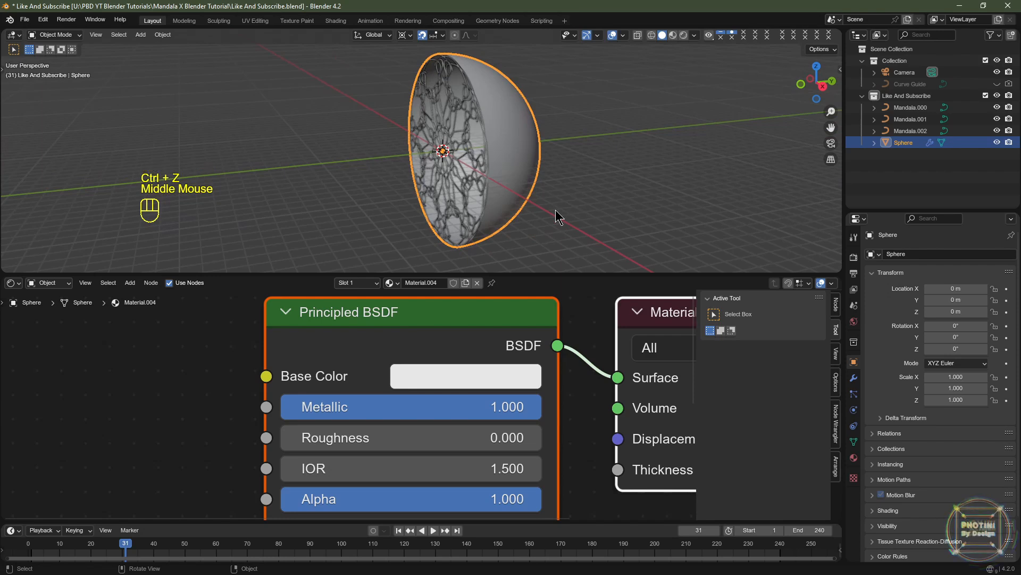
type("s")
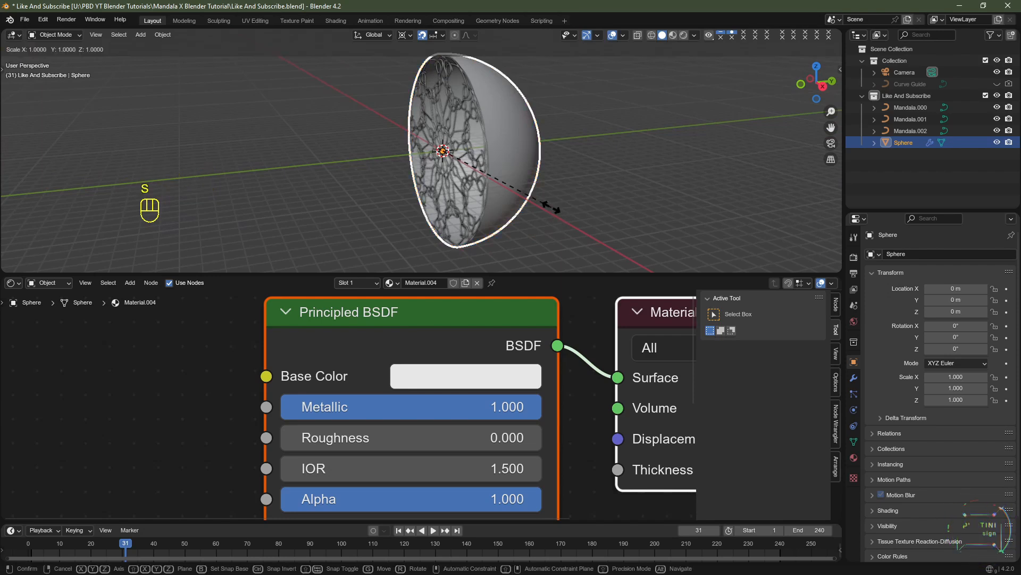
type("y")
type("5")
key("Return")
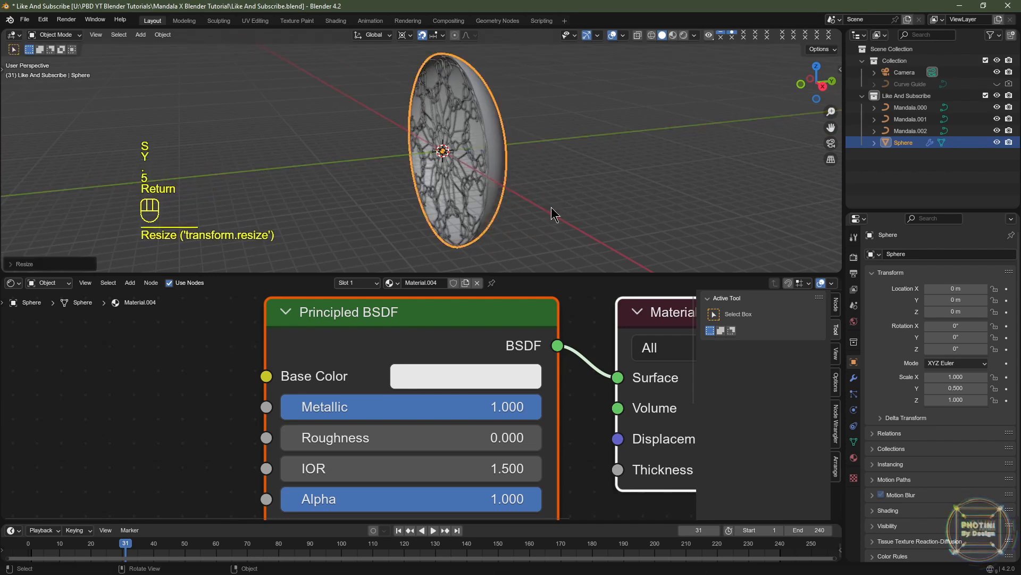
middle_click(551, 207)
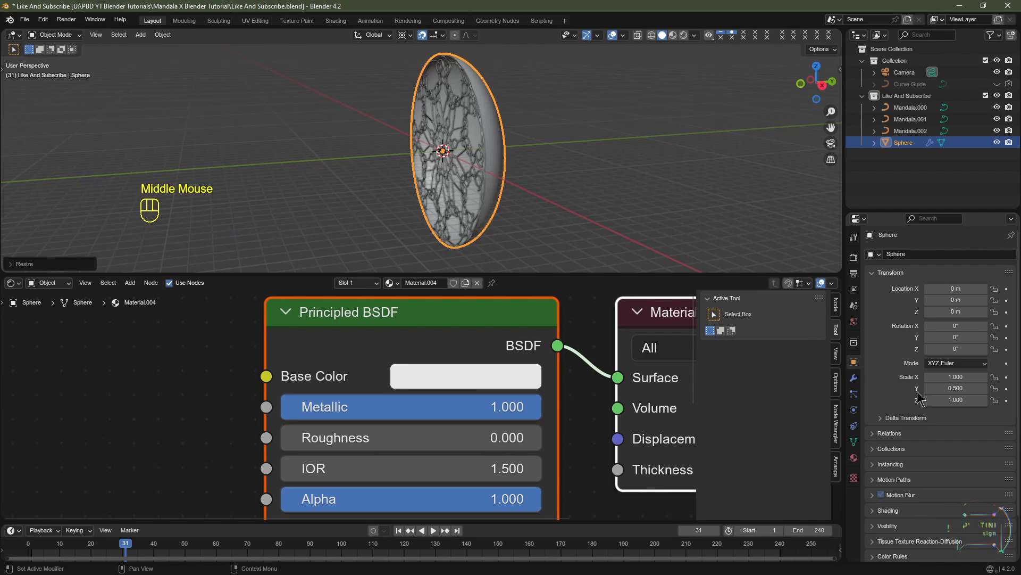
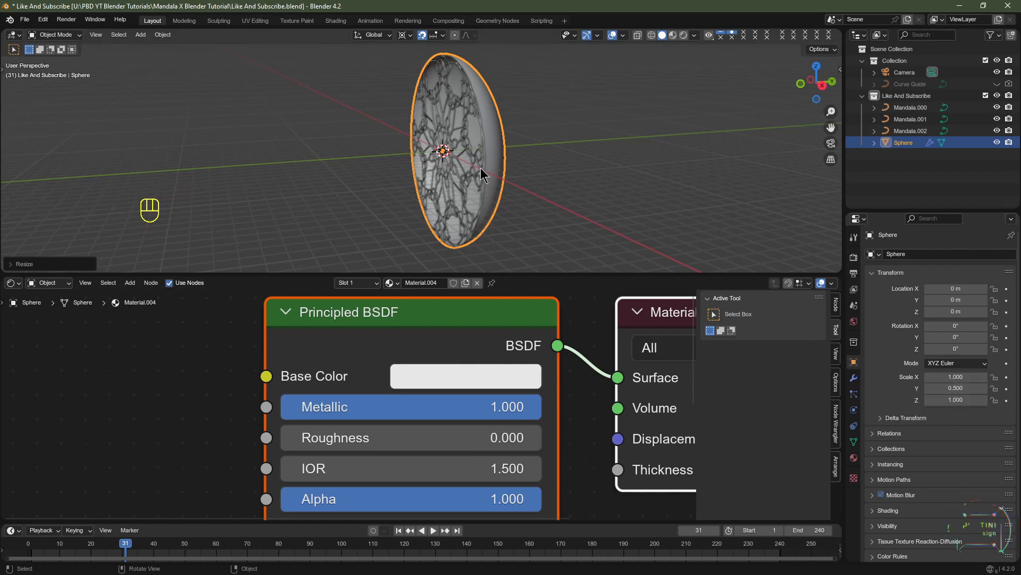
Step: Examine the mandala's reflections in the rendered camera view, toggling the half sphere's visibility off and on for comparison
key("KP_0")
middle_click_drag(480, 167, 495, 181, "shift")
left_click(683, 35)
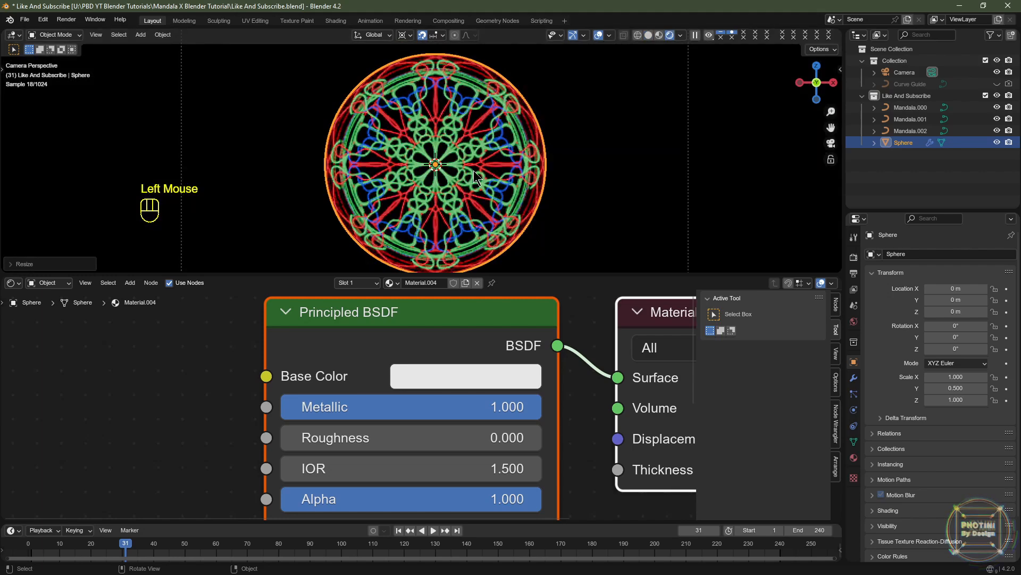
scroll(433, 163, "up", 2)
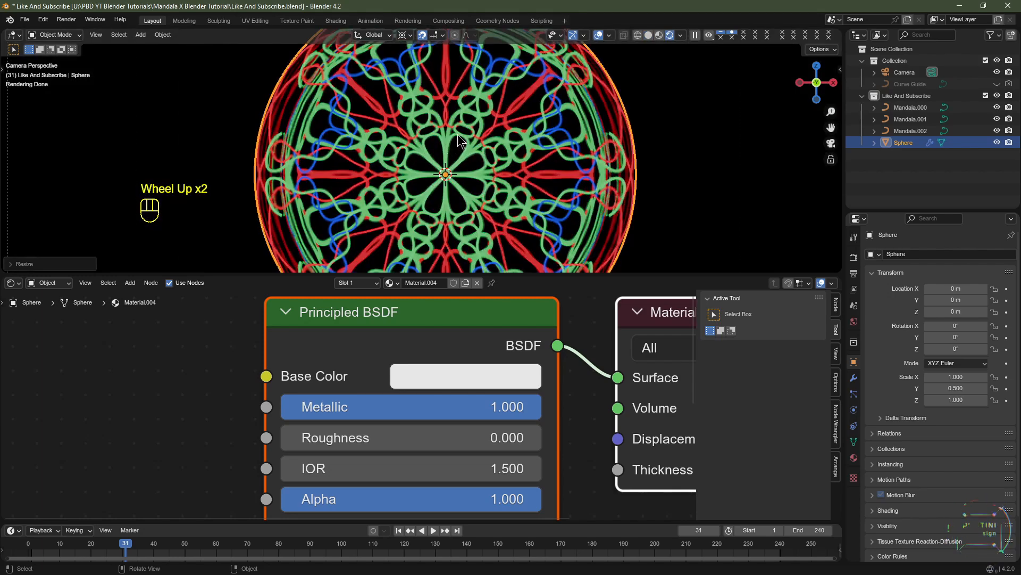
left_click(997, 143)
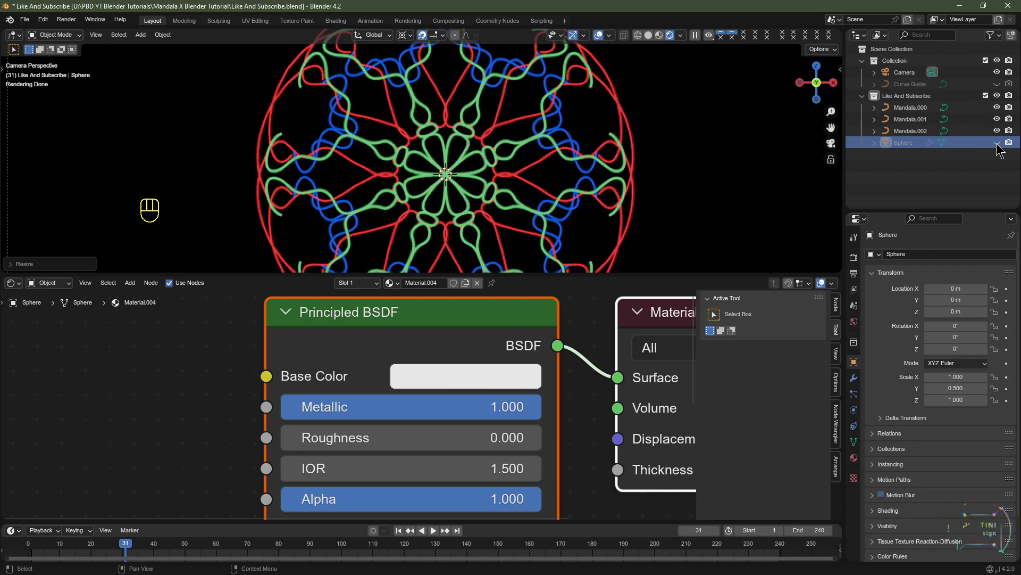
left_click(997, 143)
scroll(568, 189, "down", 1)
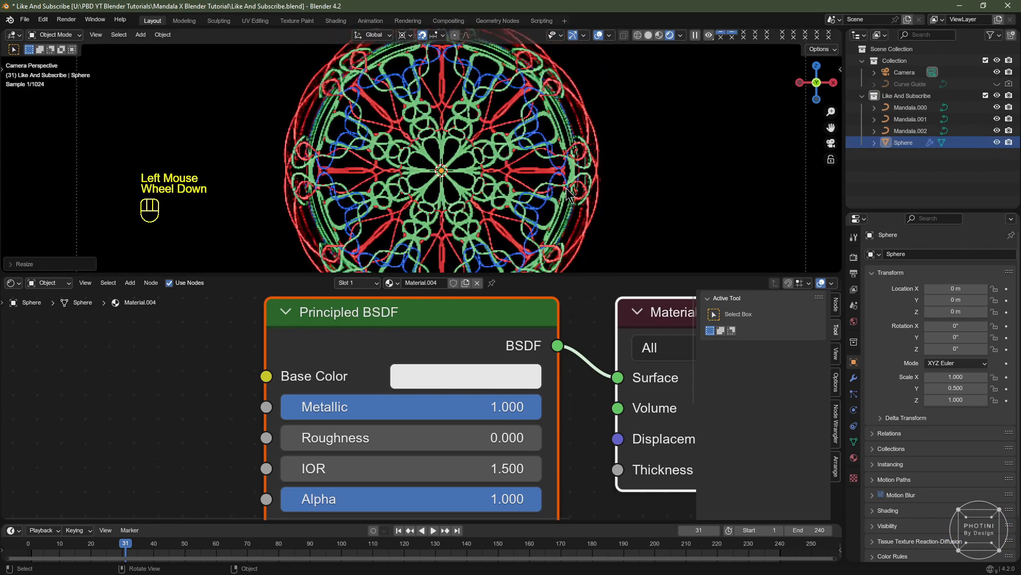
scroll(567, 188, "down", 1)
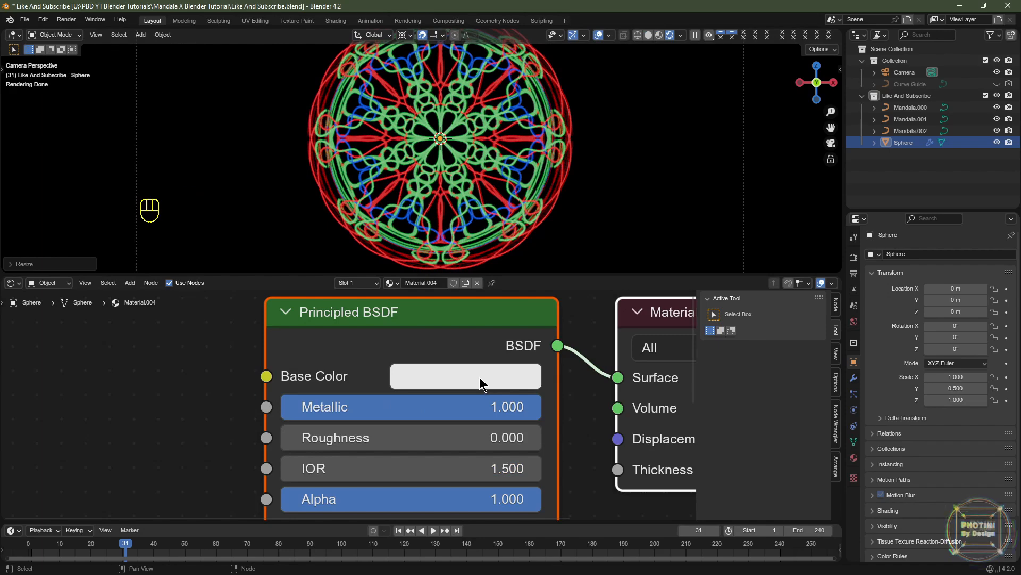
Step: Darken the half sphere material's base color to an HSV value of 0.25
left_click(437, 369)
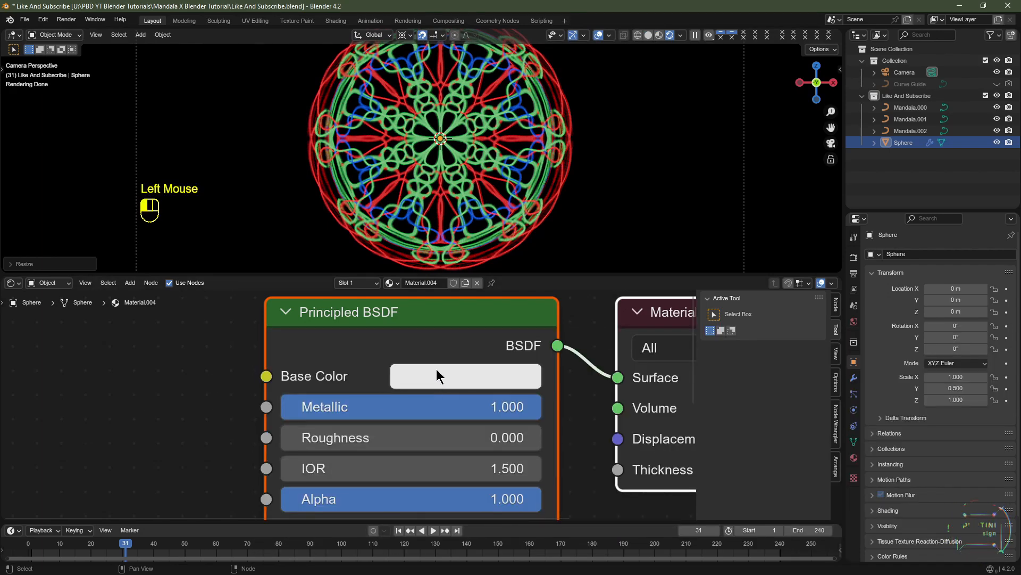
left_click_drag(437, 367, 370, 367)
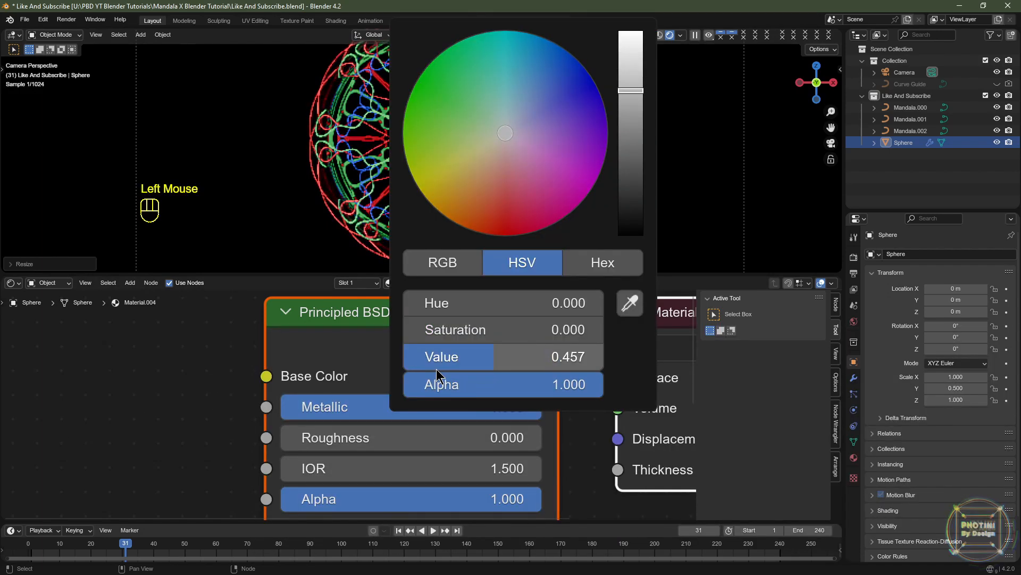
left_click_drag(437, 373, 411, 372)
left_click(493, 356)
type(".")
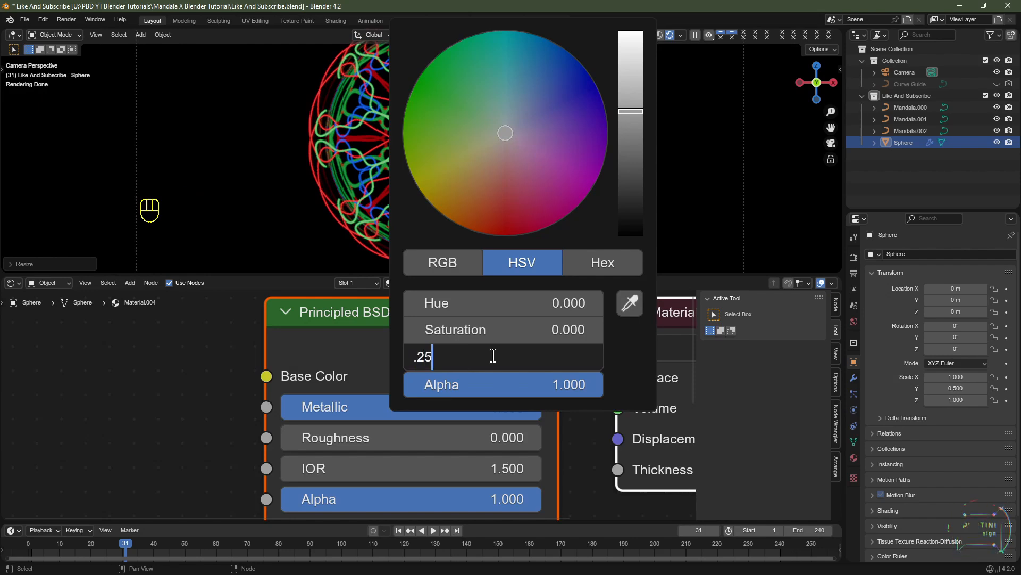
type("25")
key("Return")
Step: Set the half sphere's Y scale to 0 and keyframe it at frames 1 and 240
scroll(541, 154, "up", 2)
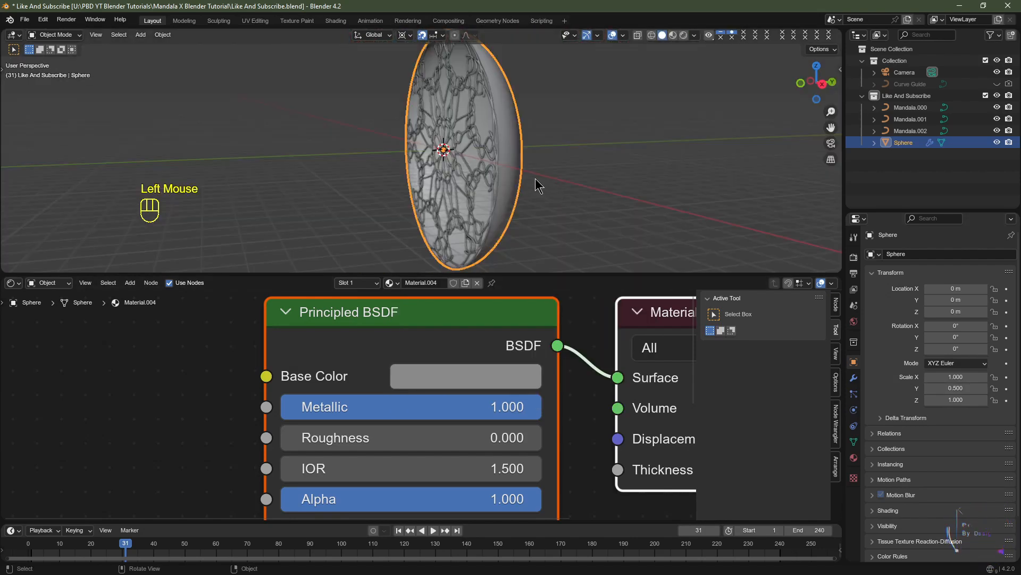
mouse_move(956, 389)
left_mouse_down()
mouse_move(947, 388)
mouse_move(956, 389)
left_mouse_up()
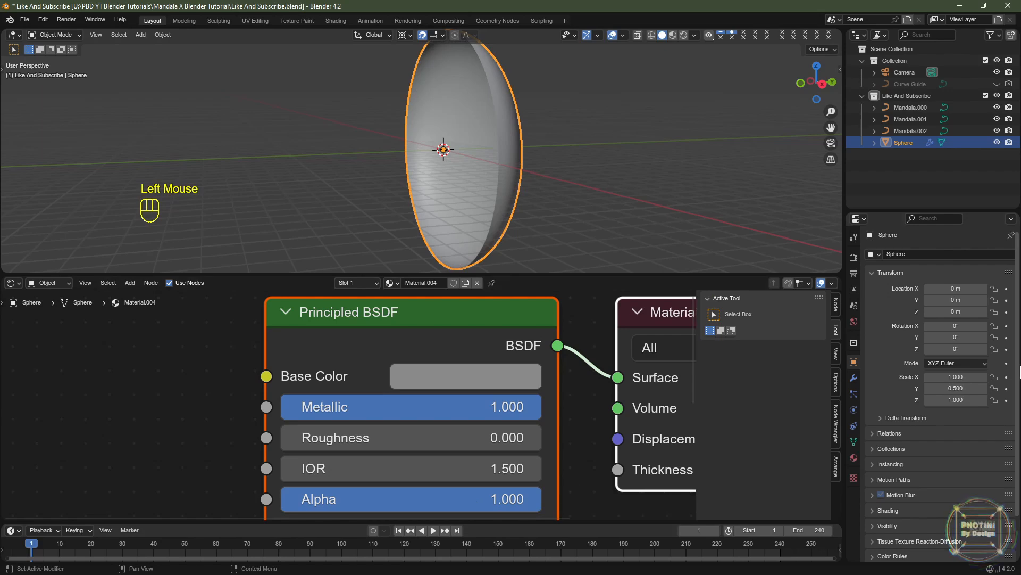
scroll(956, 388, "down", 1, "ctrl")
double_click(948, 387)
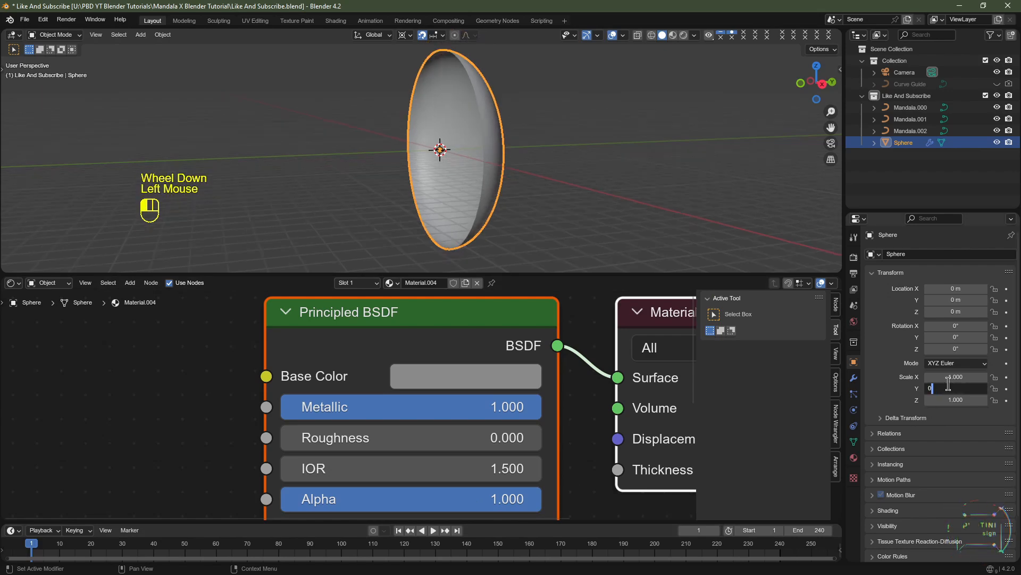
key("Return")
left_click(1006, 389)
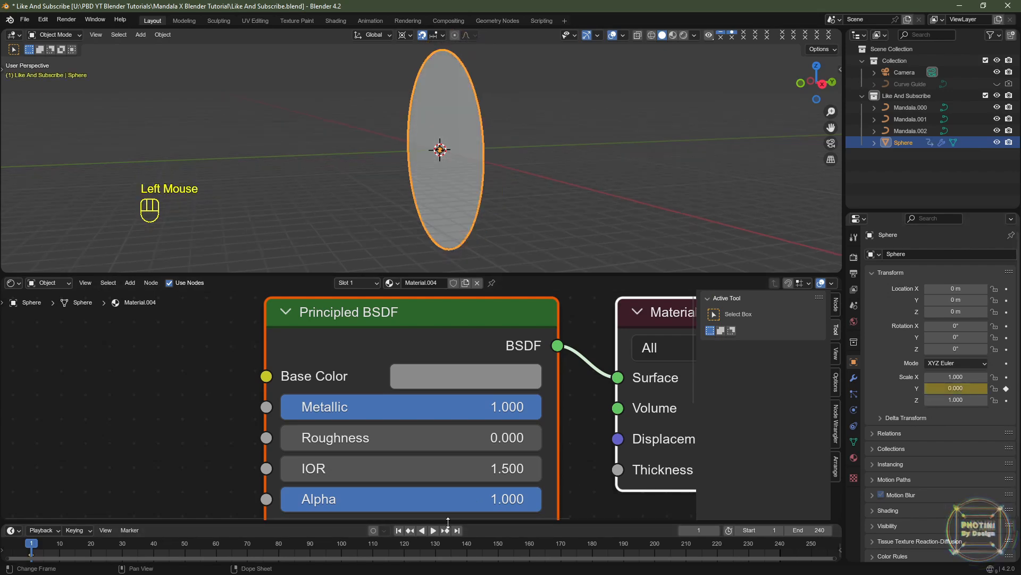
left_click(457, 530)
left_click(1007, 389)
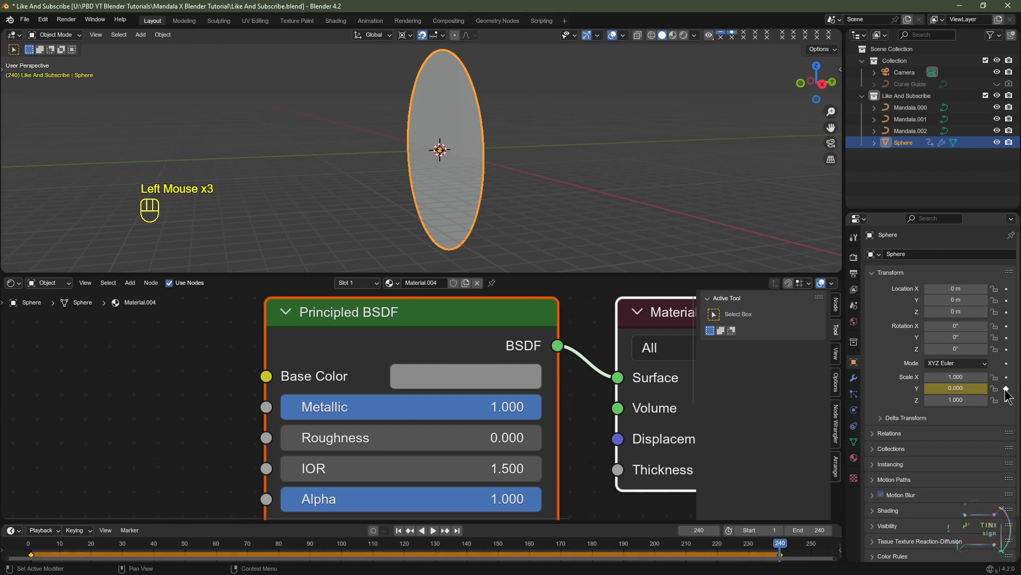
Step: Keyframe the half sphere's Y scale at 0 on frames 120, 60 and 180
left_click(402, 548)
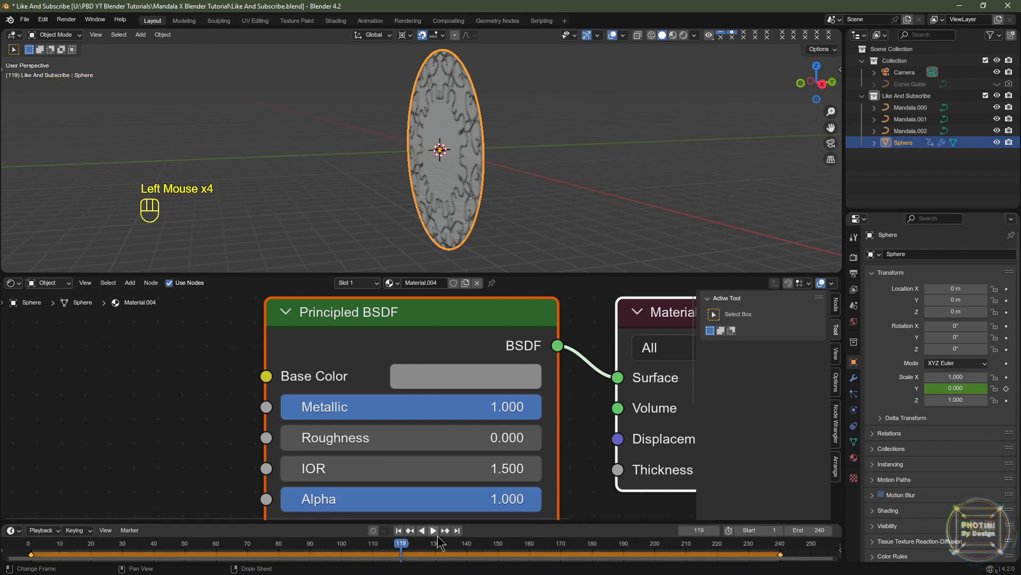
key("Right")
key("ctrl+z")
key("ctrl+z")
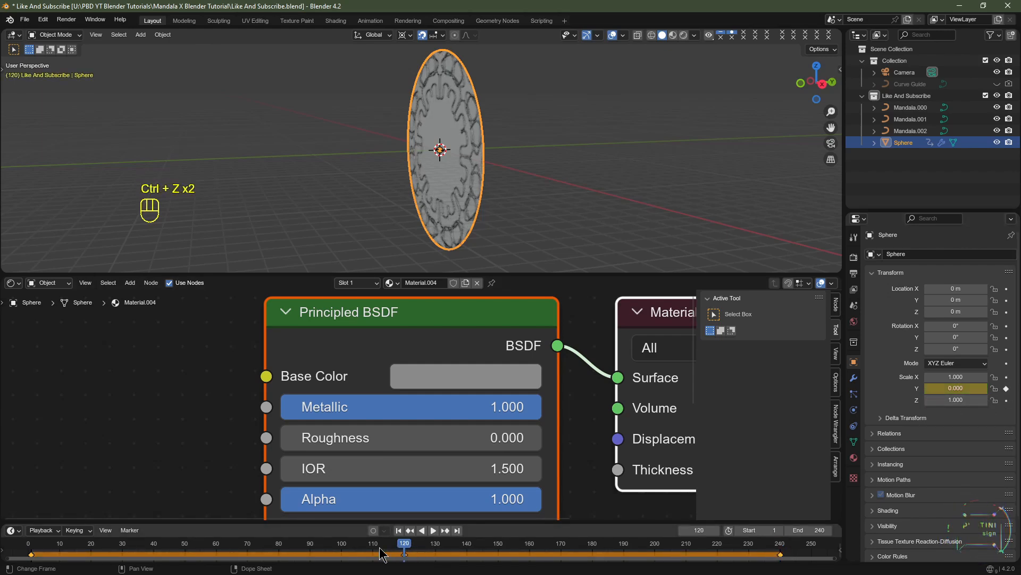
left_click(216, 549)
key("Right")
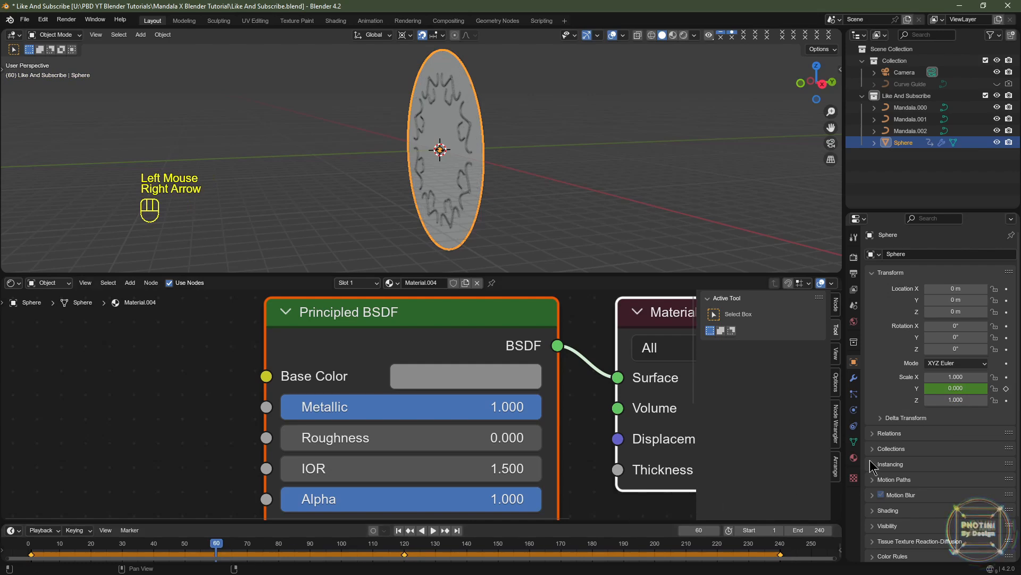
left_click(1007, 389)
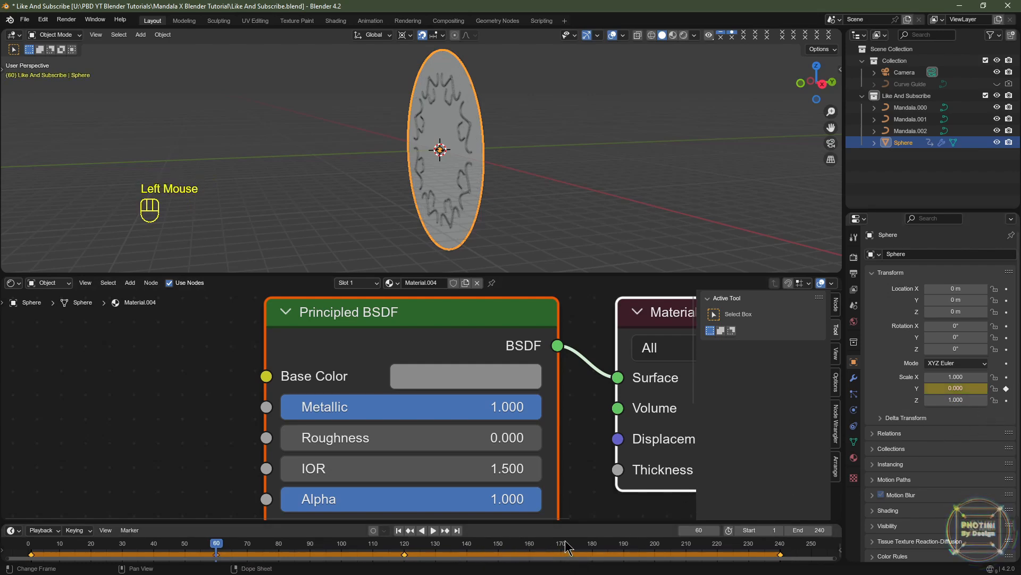
left_click(592, 547)
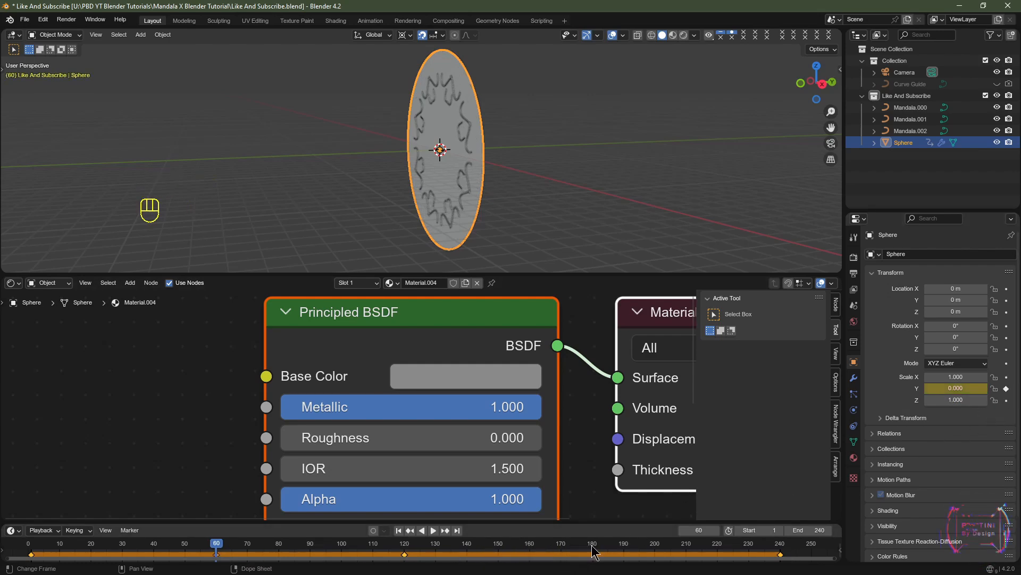
left_click(1007, 389)
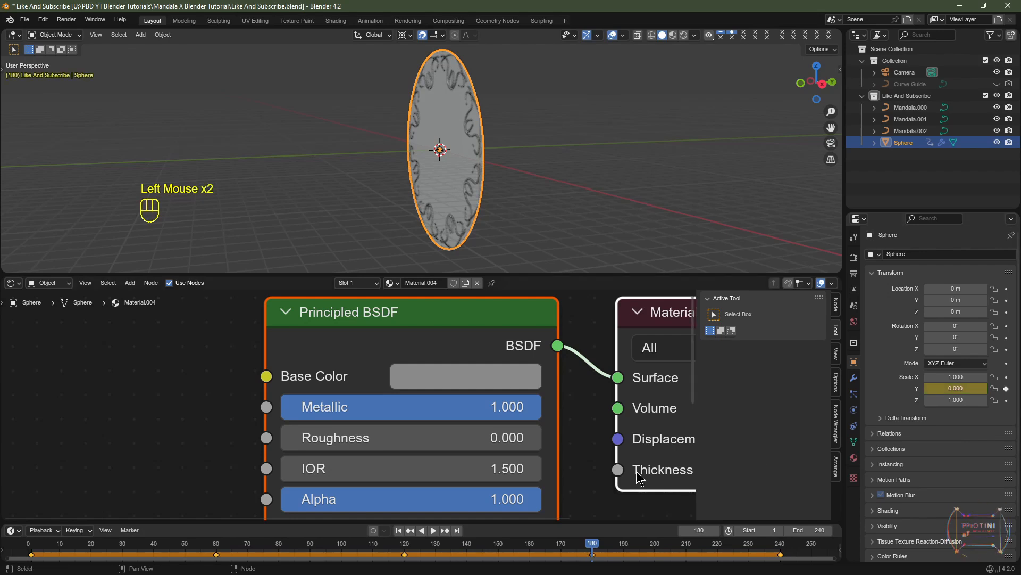
Step: Set the half sphere's Y scale to 0.5 at frame 30 and keyframe it
left_click(123, 548)
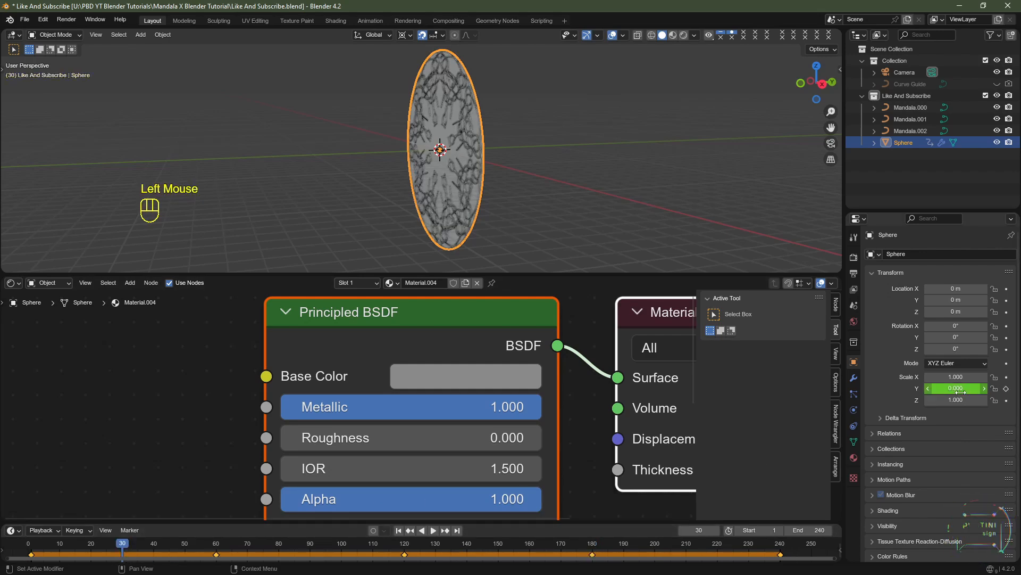
double_click(958, 388)
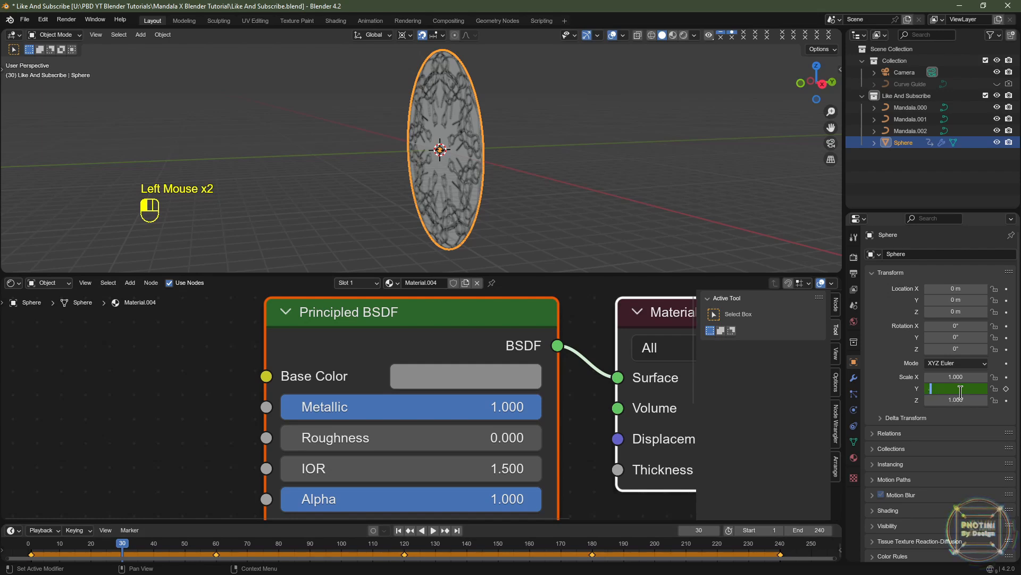
type(".5")
key("Return")
left_click(1006, 389)
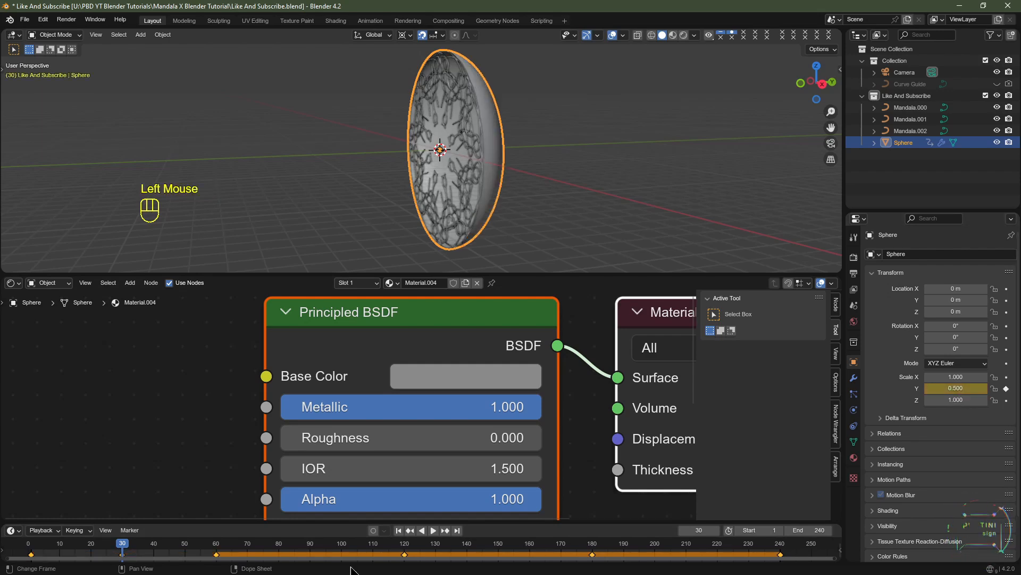
Step: Keyframe a Y scale of 0.5 for the half sphere at frame 90
left_click(311, 548)
left_click(955, 388)
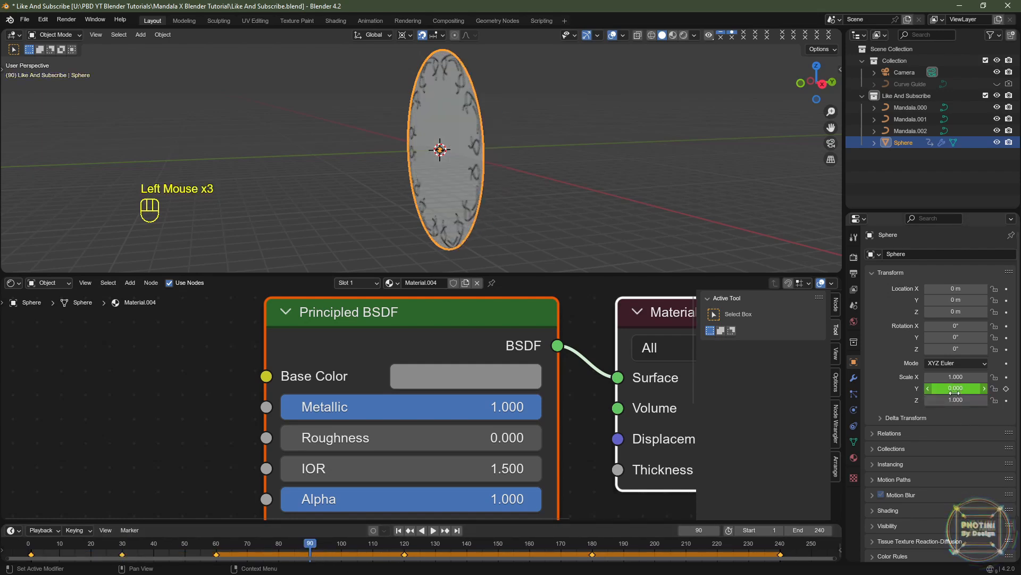
left_click(955, 391)
type(".5")
key("Return")
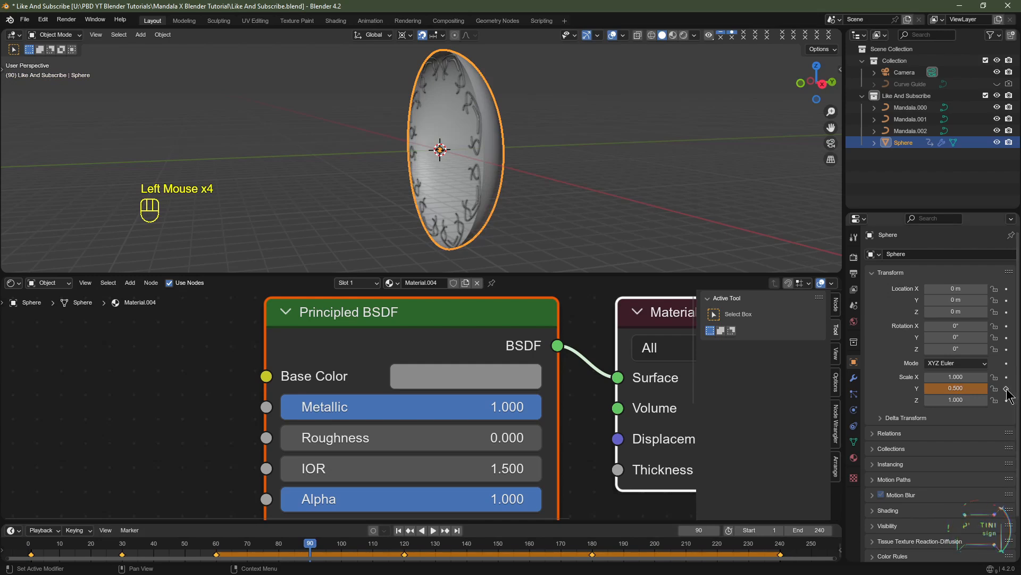
left_click(1007, 388)
Step: Keyframe a Y scale of 0.5 for the half sphere at frame 150
left_click(504, 550)
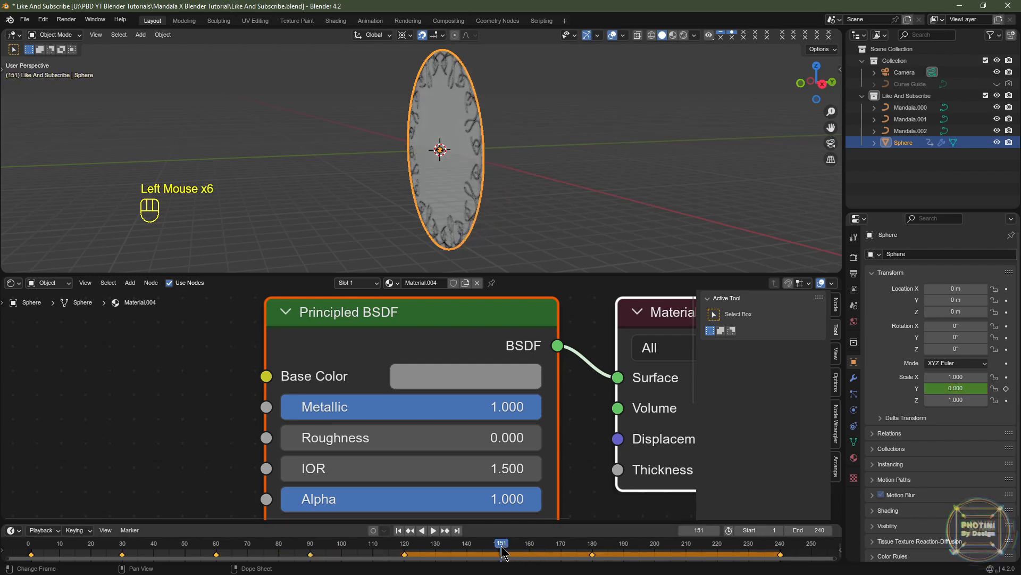
left_click(498, 550)
left_click(967, 388)
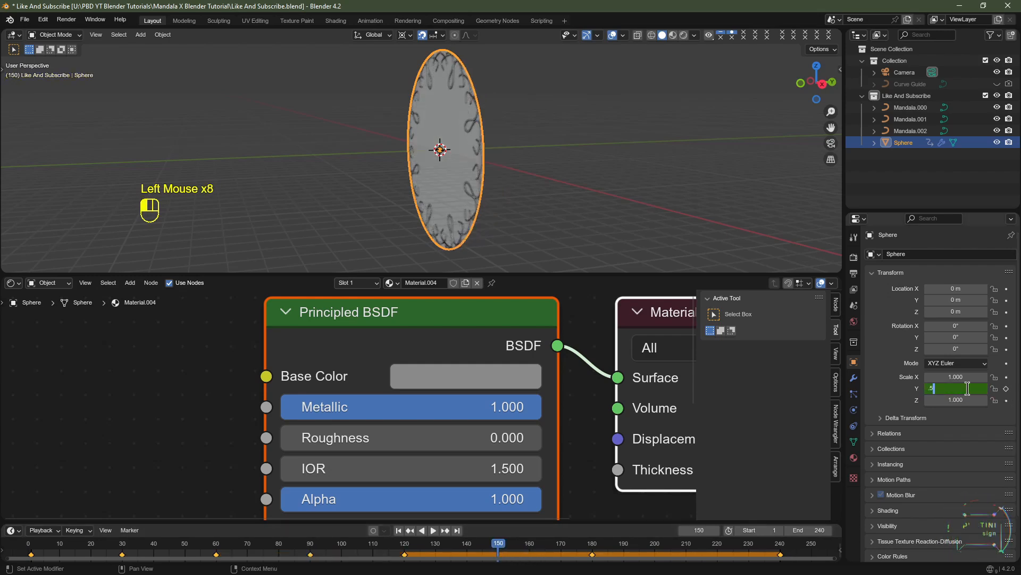
type(".5")
key("Return")
left_click(1006, 389)
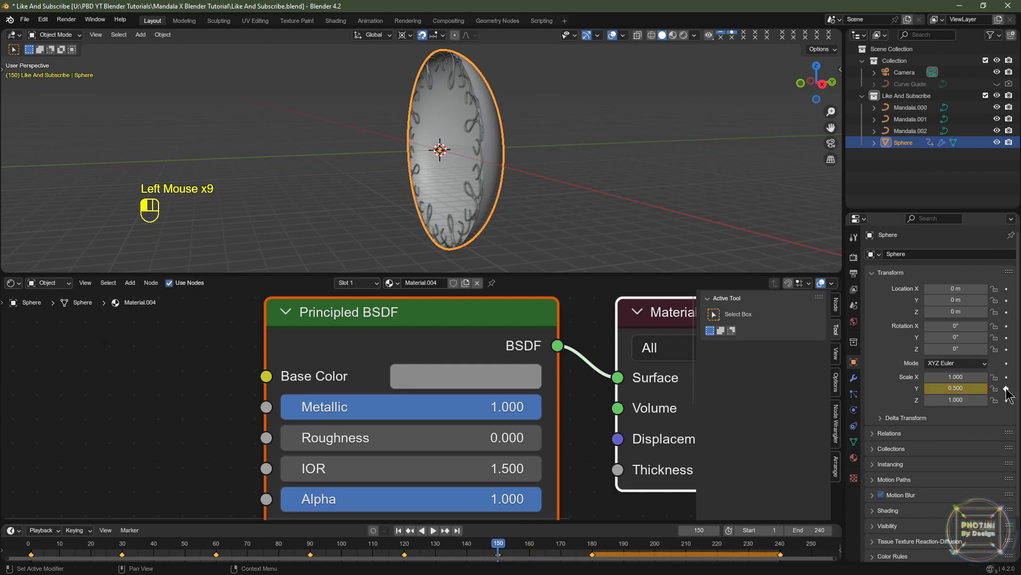
Step: Keyframe a Y scale of 0.5 for the half sphere at frame 210
left_click(691, 548)
key("Left")
left_click(966, 388)
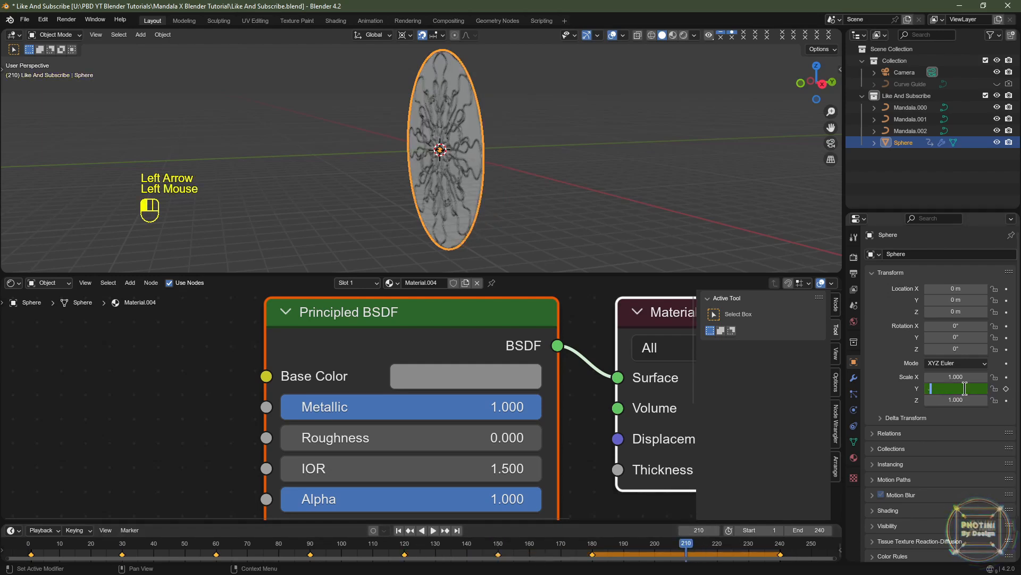
type(".5")
key("Return")
left_click(1007, 388)
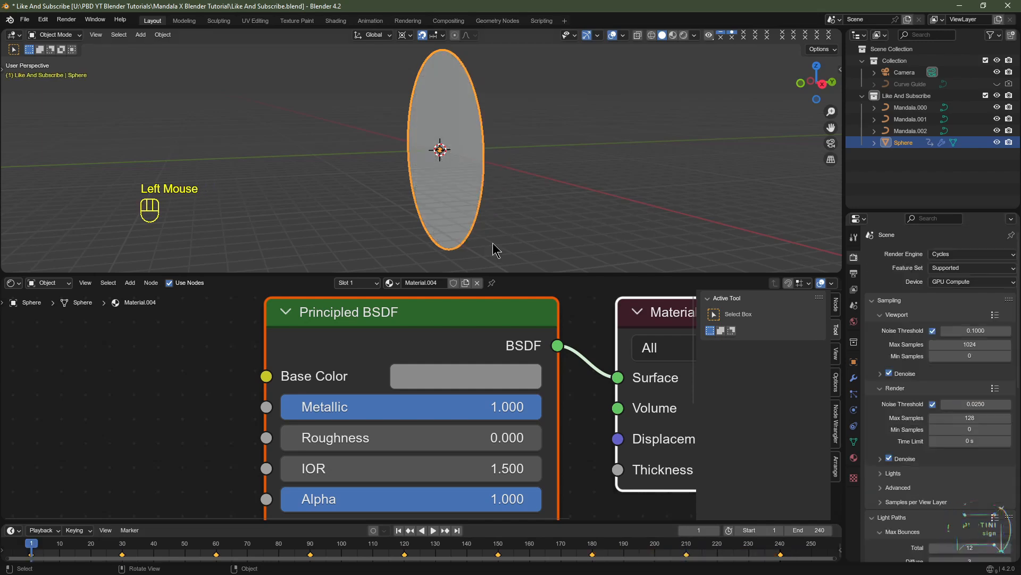
Step: Play back the half sphere's scale animation in solid shading and in the rendered camera view
key("space")
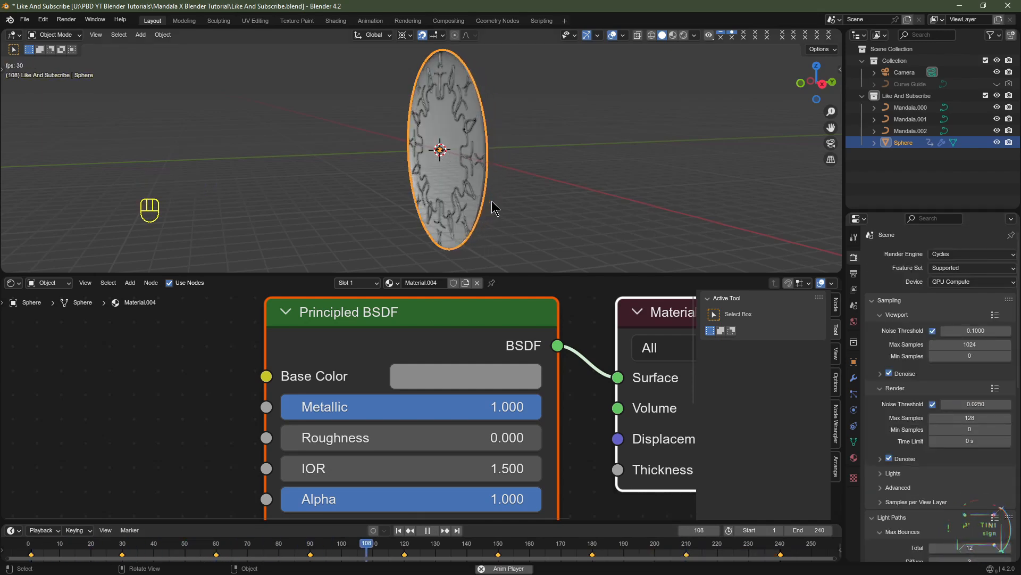
key("space")
key("KP_0")
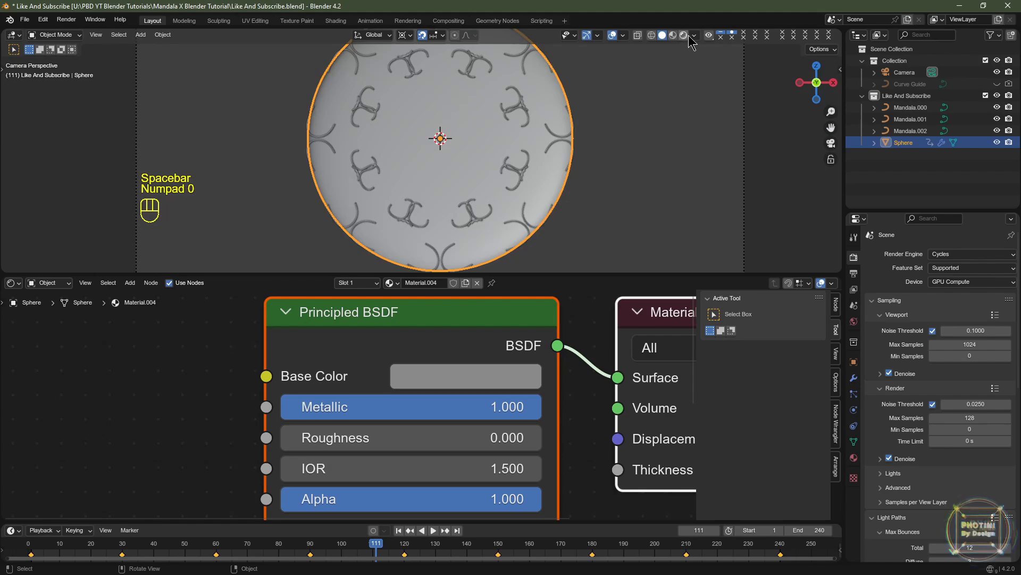
left_click(684, 36)
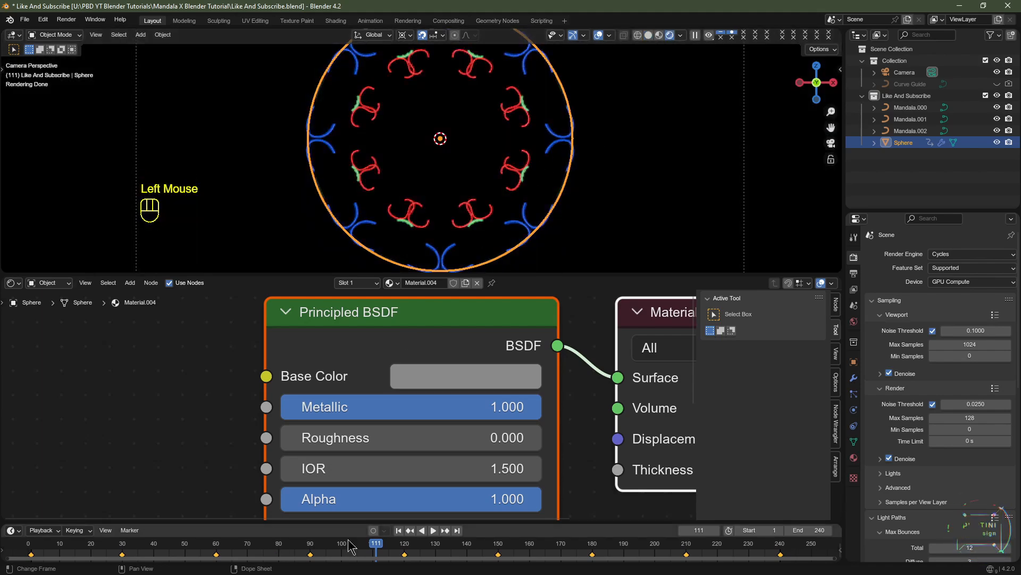
left_click(574, 189)
key("space")
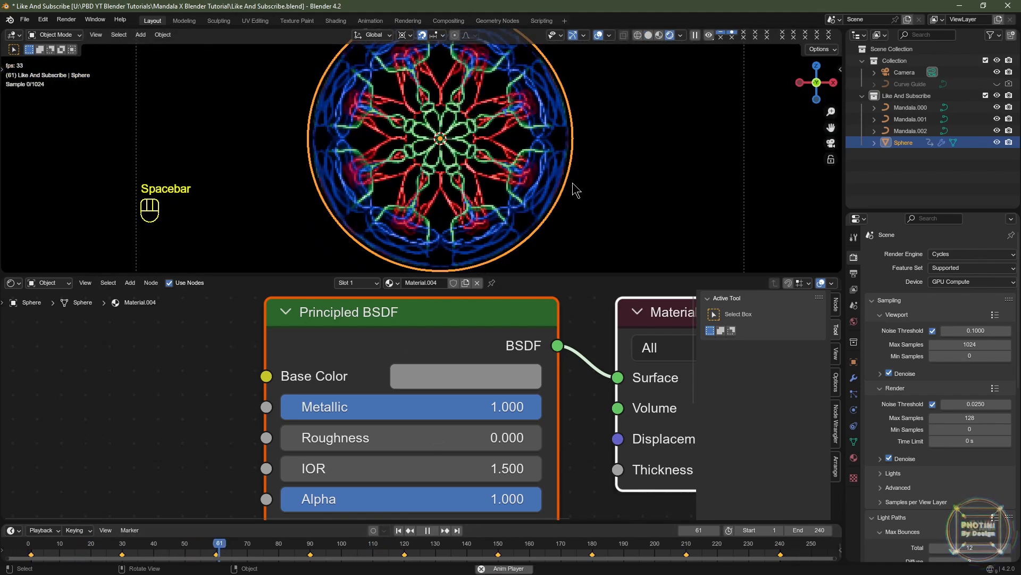
scroll(509, 150, "down", 2)
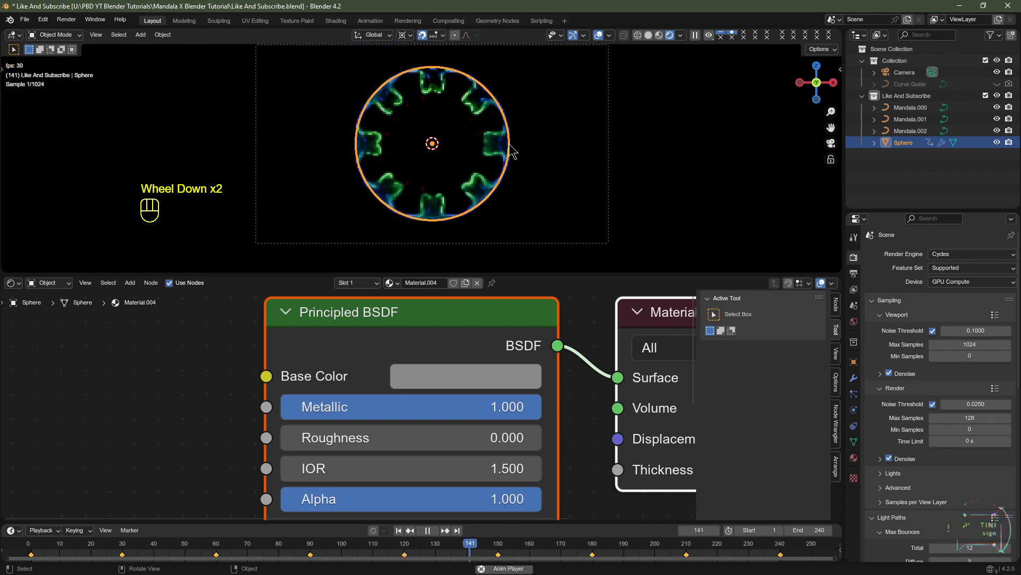
key("Escape")
Step: Step forward from frame 1 to check the mandala's reflections, and render frame 45 as a still
left_click(399, 531)
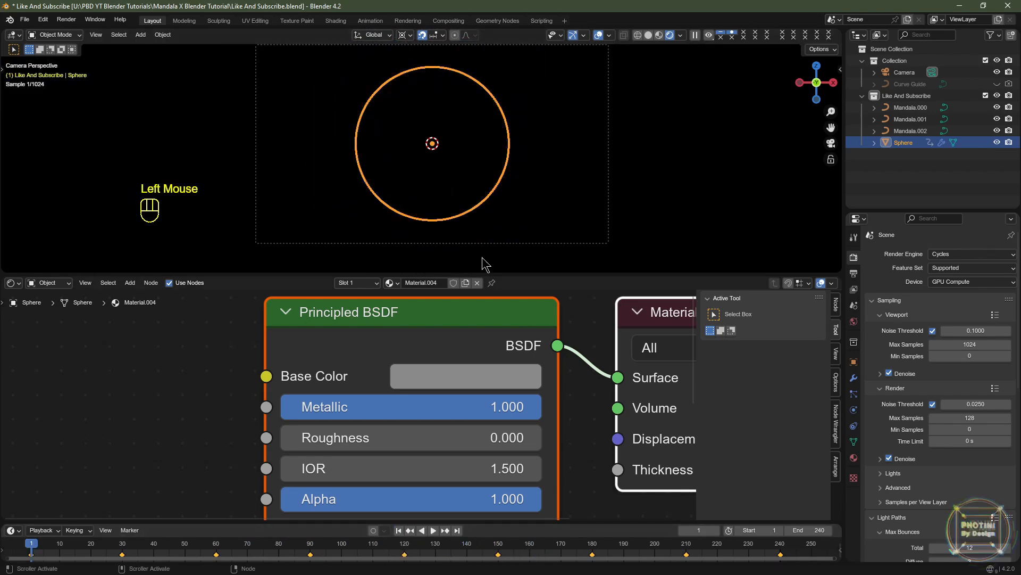
key("Right")
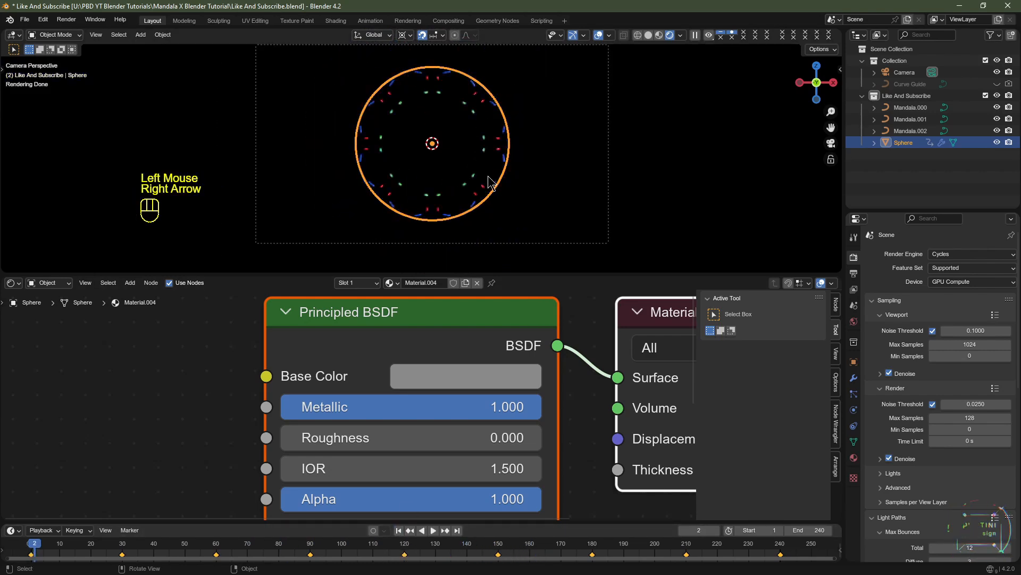
key("Right")
key("Right")
key("Right")
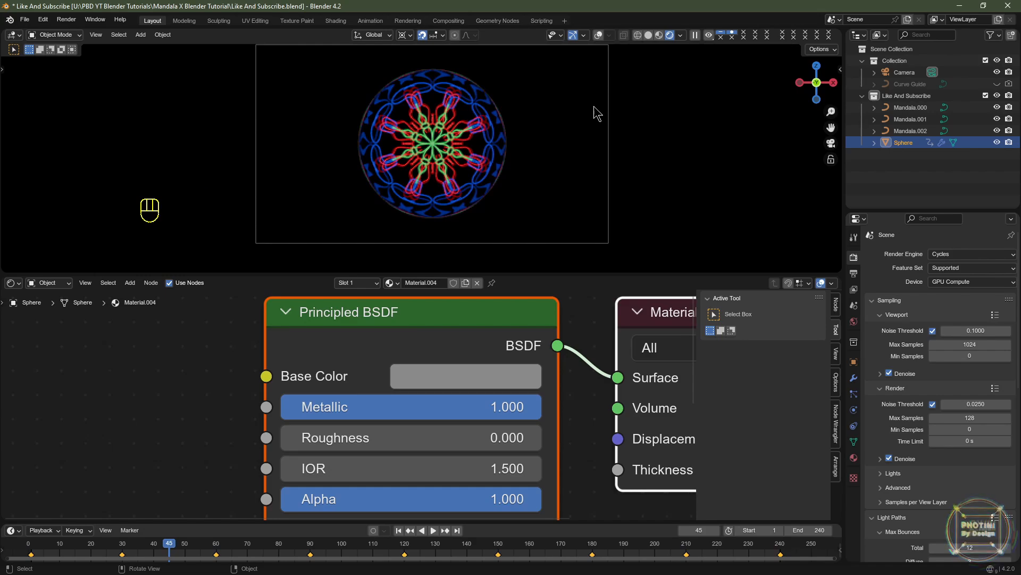
key("F12")
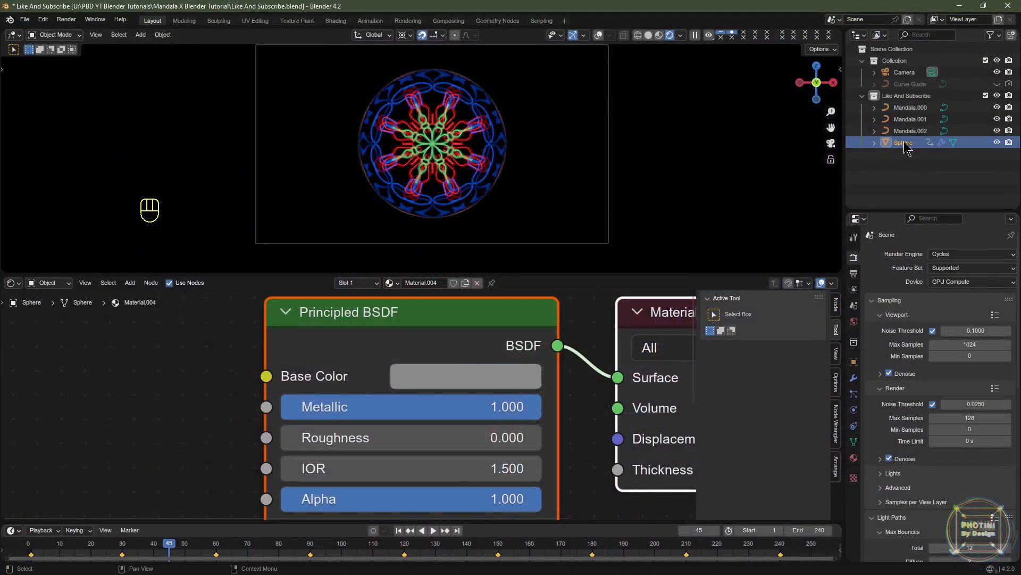
Step: Show the viewport overlays and compare the half sphere's shape and reflections at frames 60 and 30
left_click(600, 35)
middle_click_drag(583, 154, 482, 177)
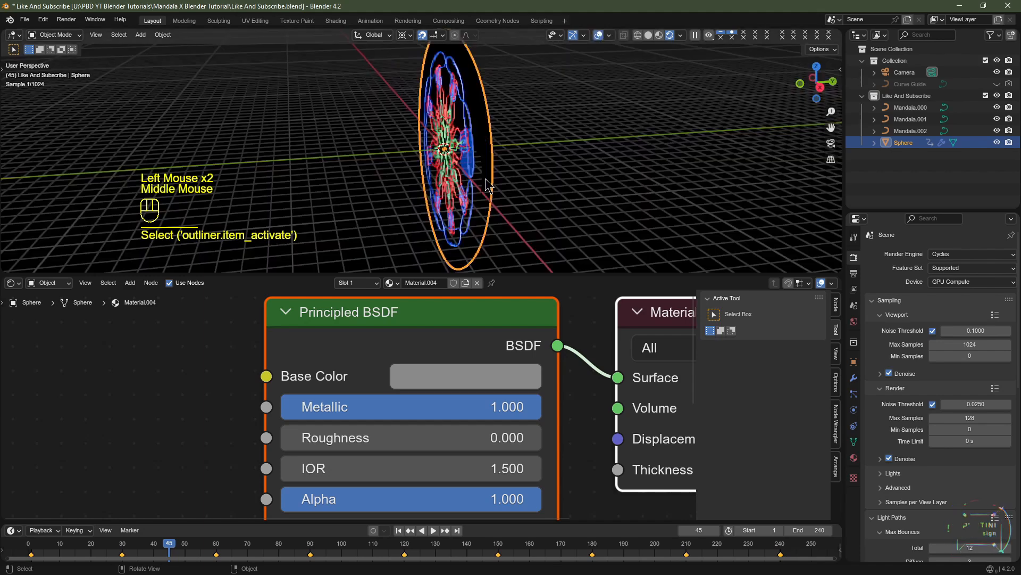
left_click(216, 544)
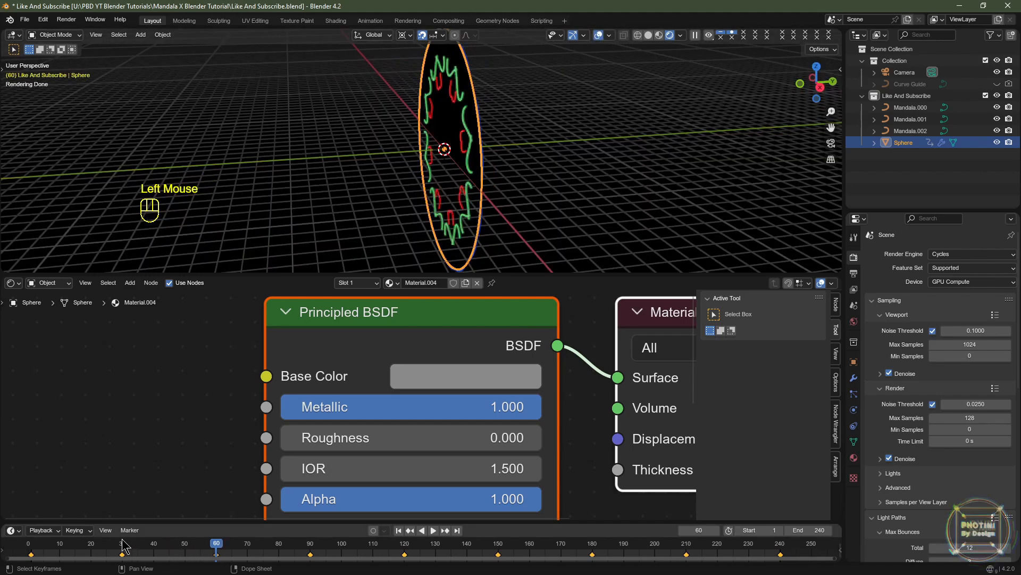
left_click(123, 544)
key("KP_0")
scroll(516, 170, "up", 2)
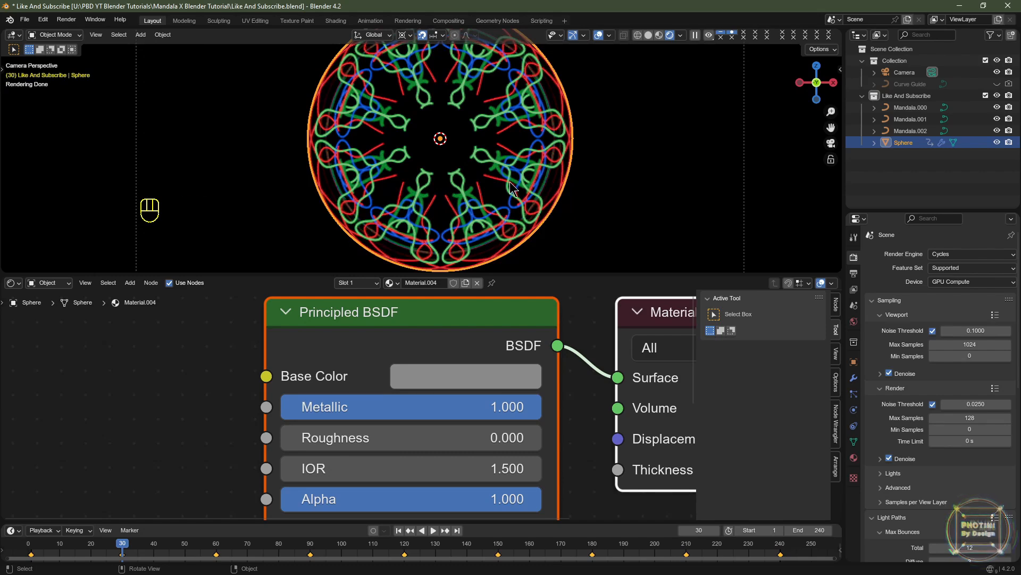
Step: Apply Shade Flat to the half sphere and inspect its faceted reflections up close
key("z")
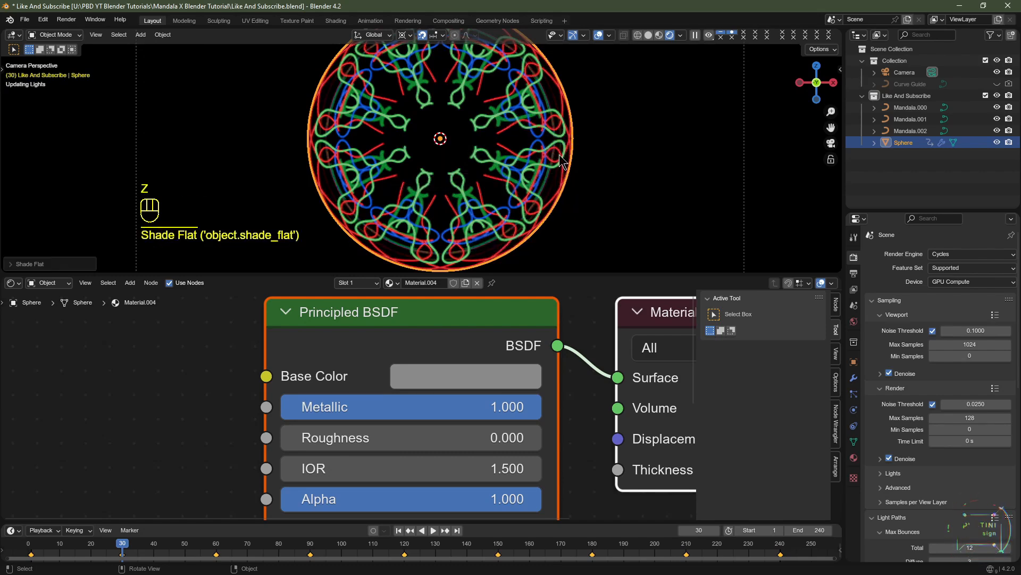
scroll(518, 229, "up", 1)
scroll(518, 229, "up", 1)
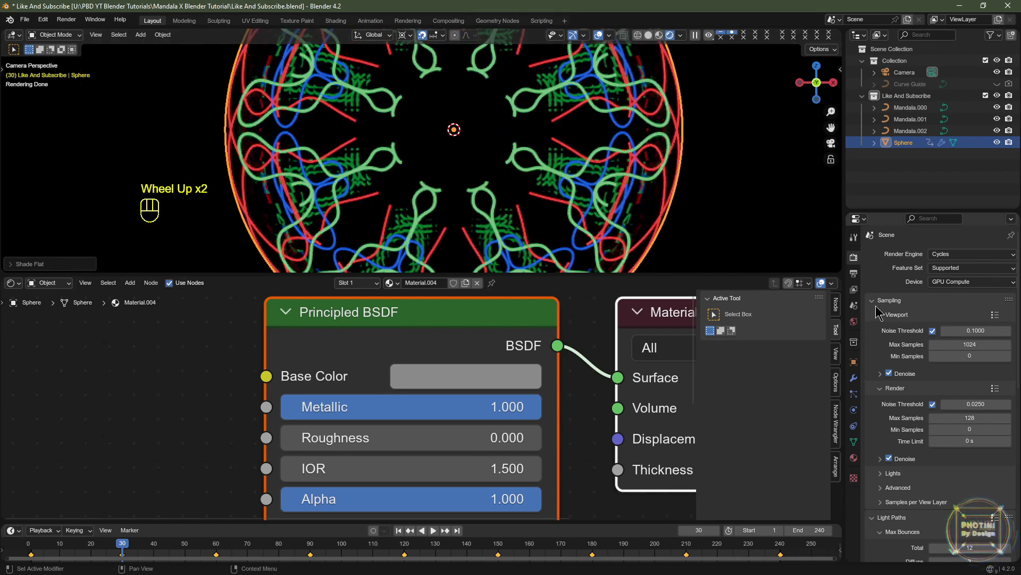
Step: Turn off the viewport display of the half sphere's Subdivision modifier and examine the mandala reflections
left_click(855, 379)
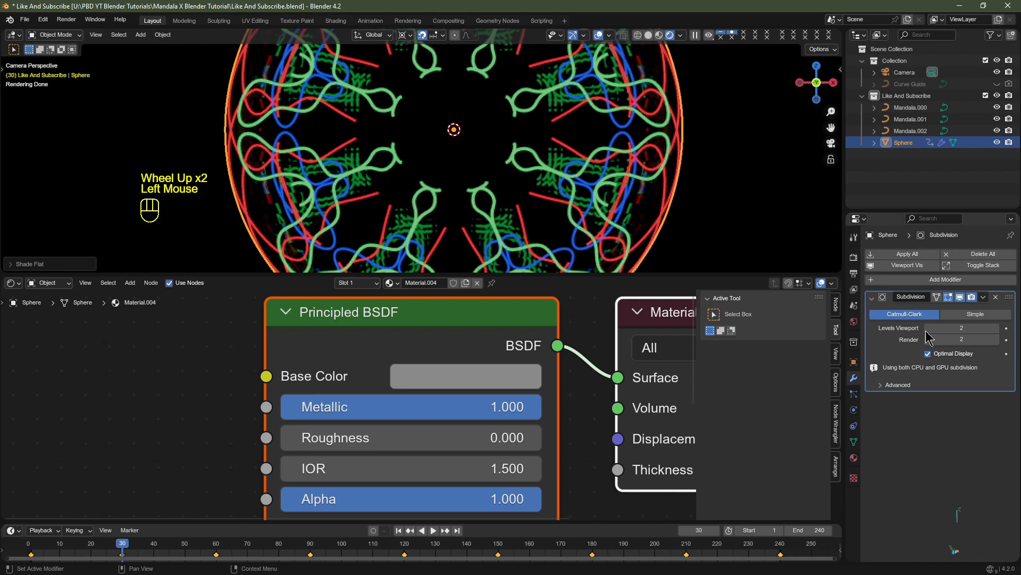
left_click(961, 296)
scroll(550, 207, "down", 1)
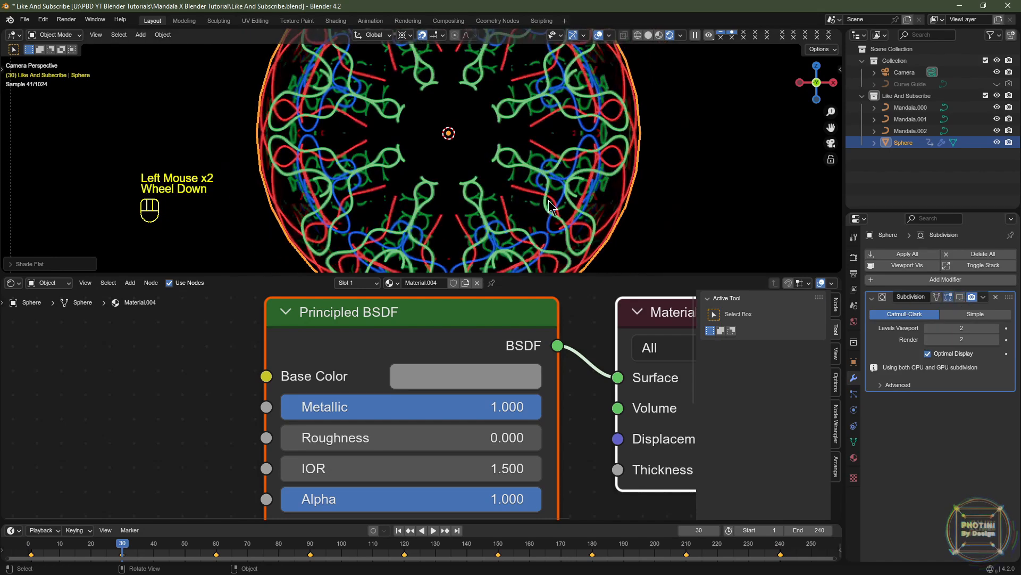
key("space")
key("space")
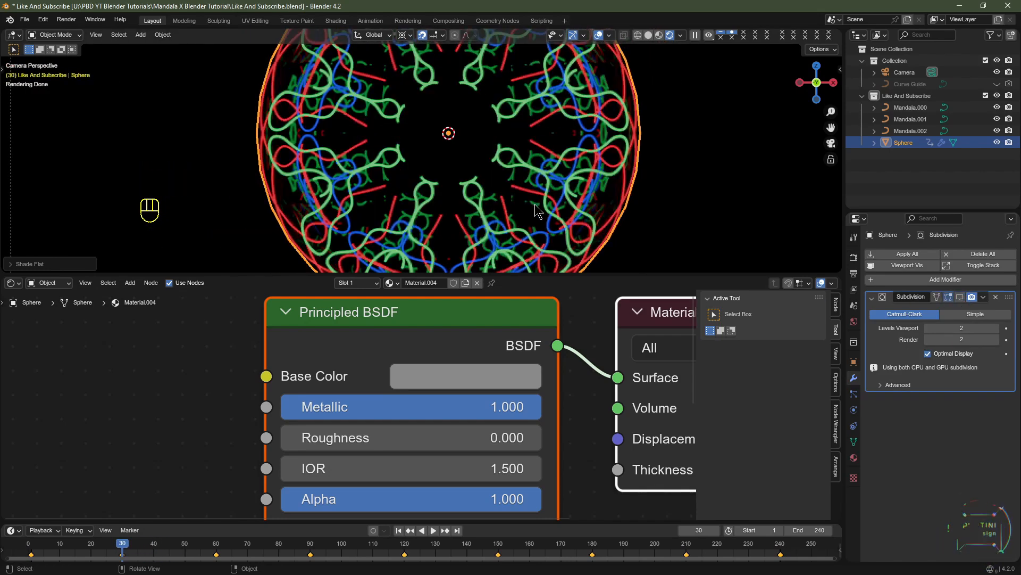
Step: Apply Shade Smooth to the half sphere and turn its Subdivision modifier back on in the viewport
right_click(538, 210)
left_click(455, 165)
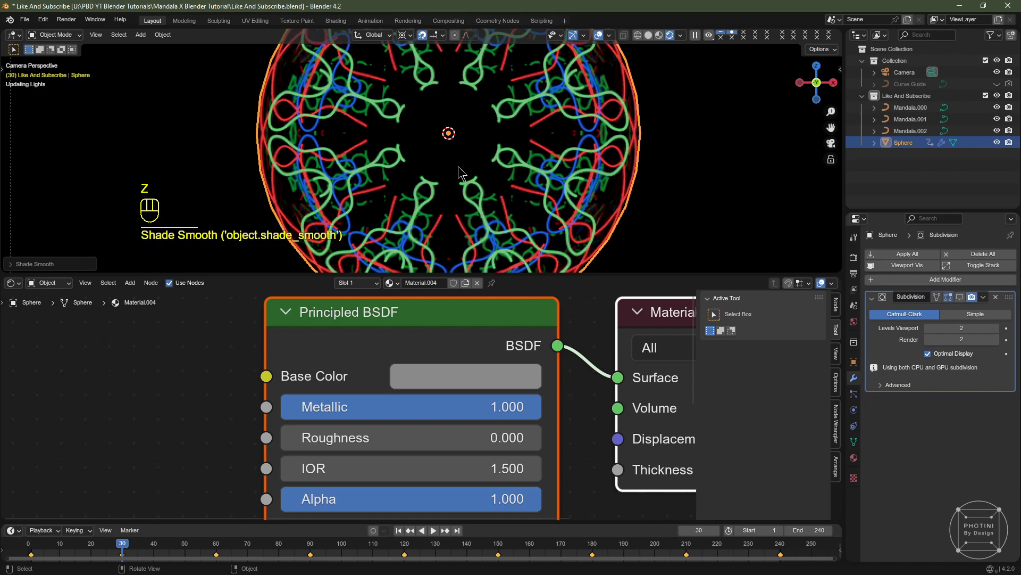
left_click(961, 297)
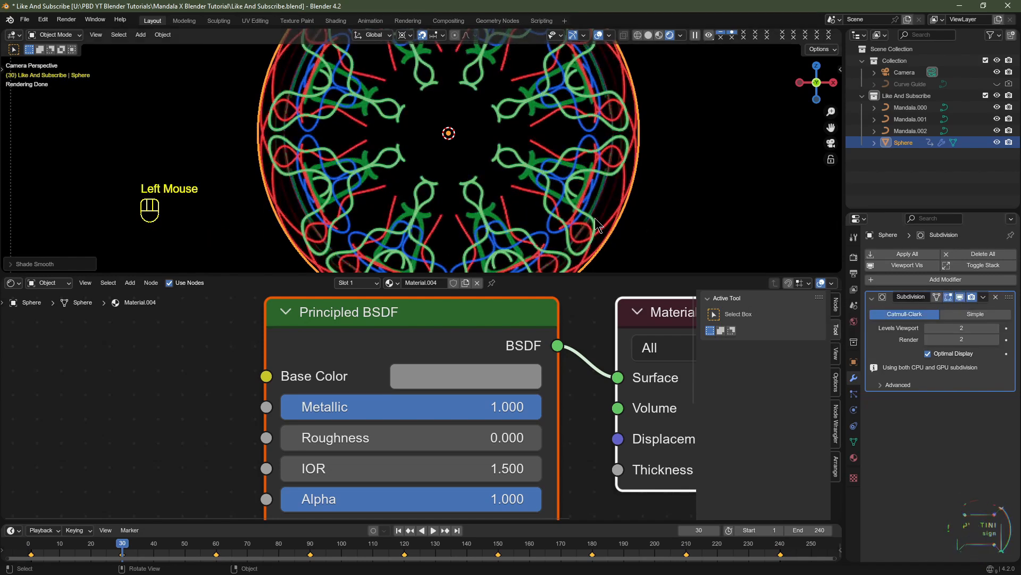
Step: Hide the half sphere and switch to solid shading with an angled view of the mandala curves
double_click(997, 142)
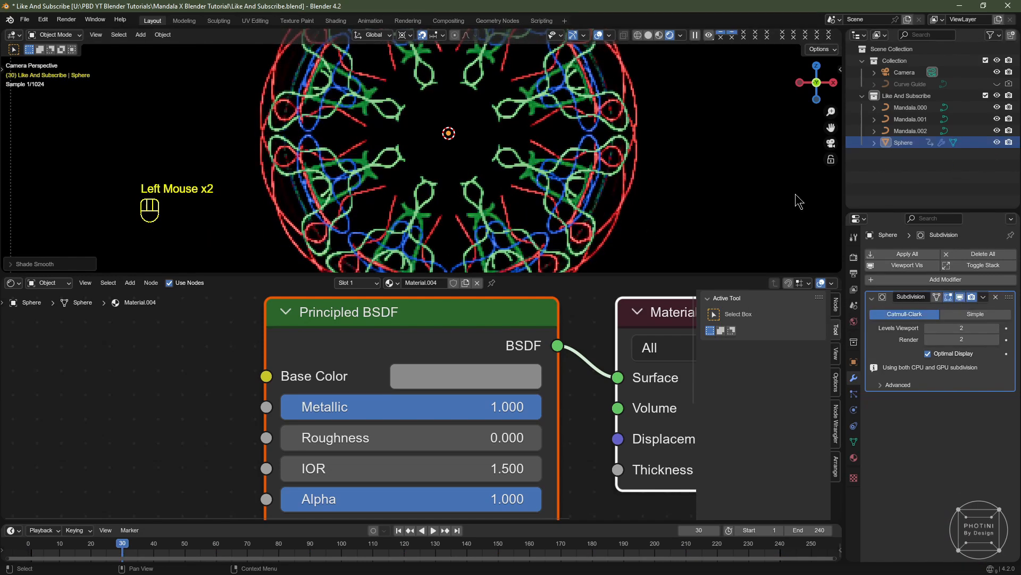
left_click(997, 142)
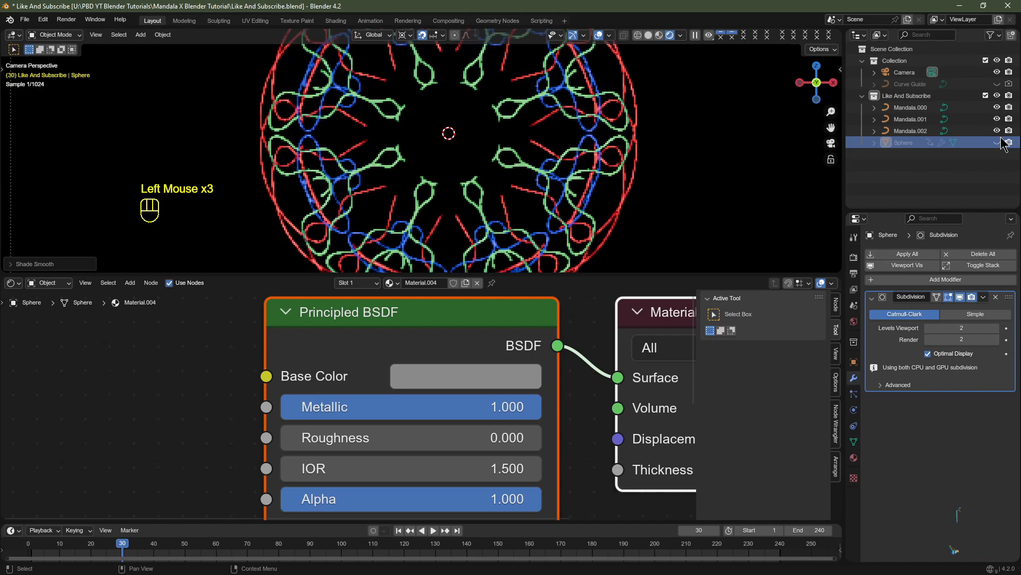
left_click(648, 35)
scroll(570, 160, "down", 2)
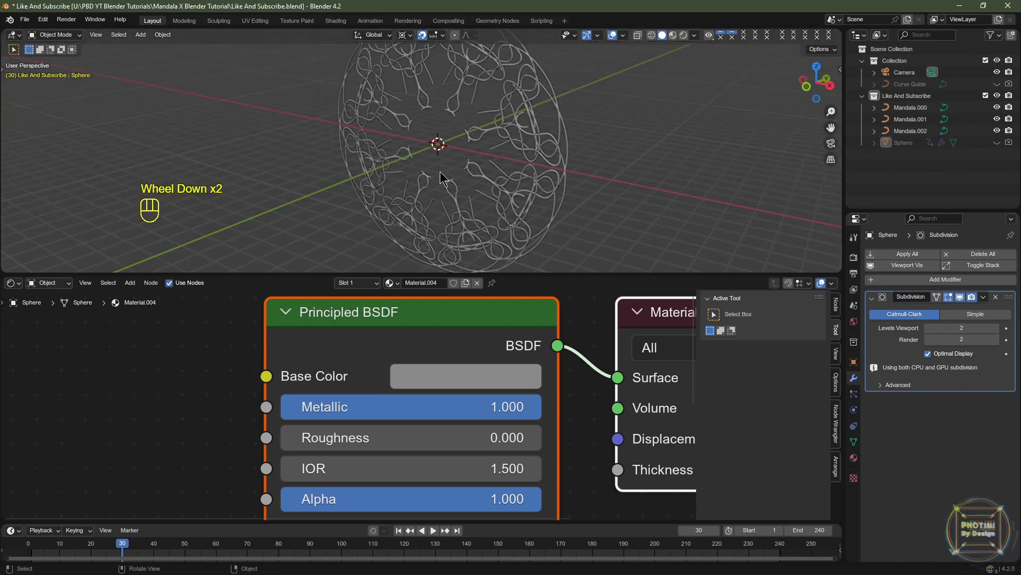
Step: Add a mesh plane at the mandalas' centre and rotate it 90° about the global X axis
key("shift+a")
left_click(519, 169)
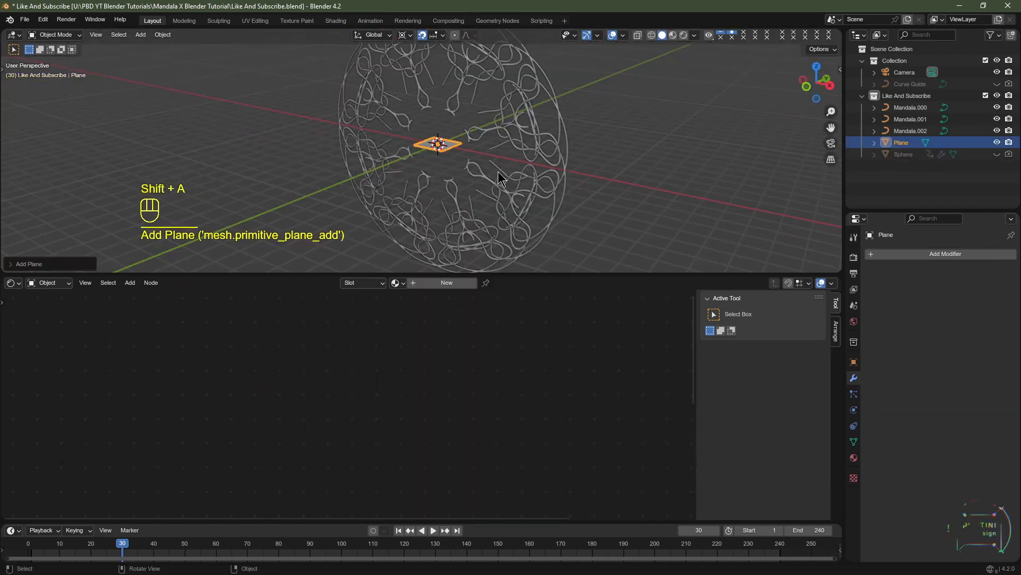
key("Escape")
key("r")
key("x")
key("9")
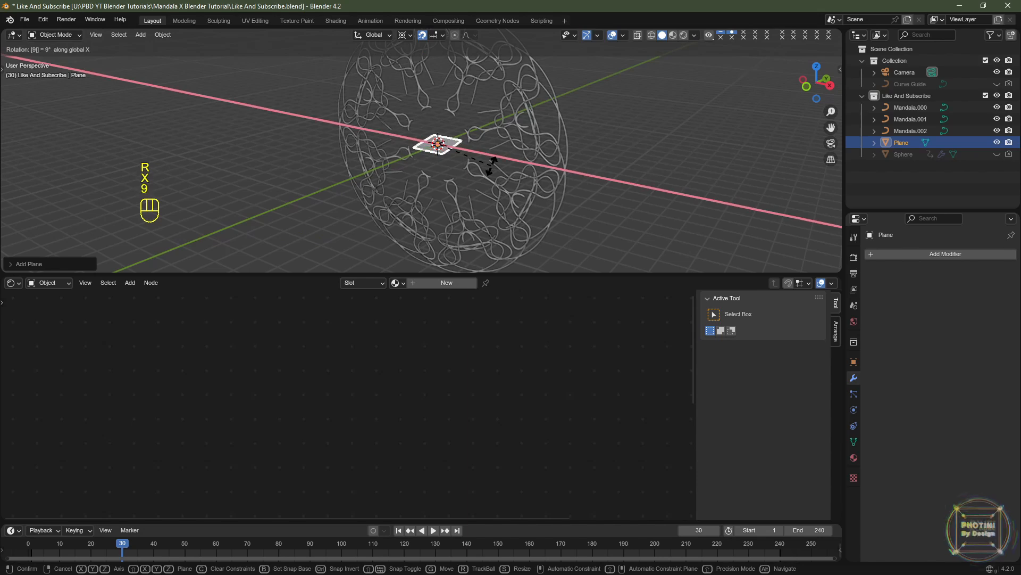
key("0")
key("Return")
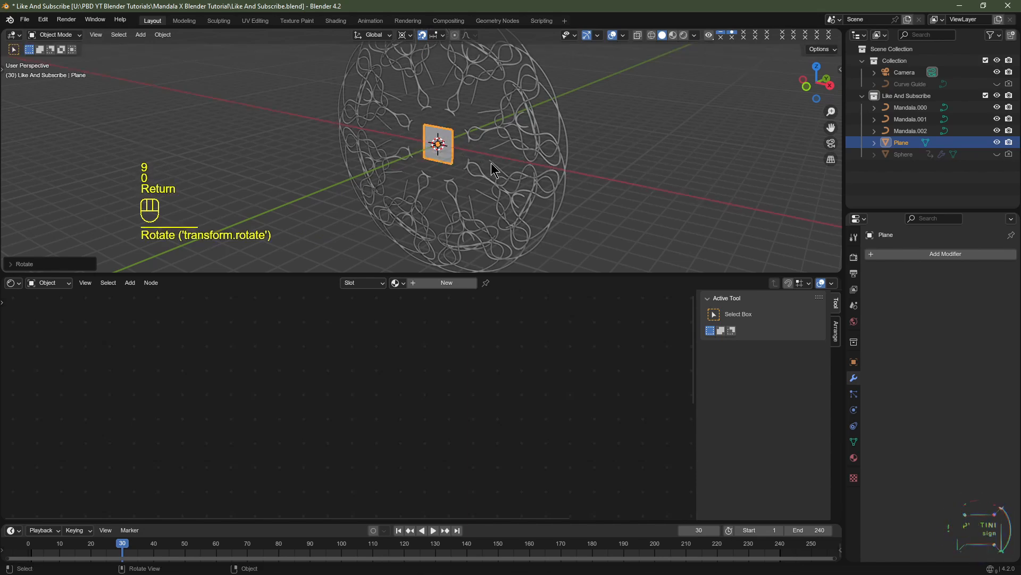
Step: Scale the plane up by 10 and again by 2, and apply its scale
key("KP_1")
scroll(491, 170, "down", 3)
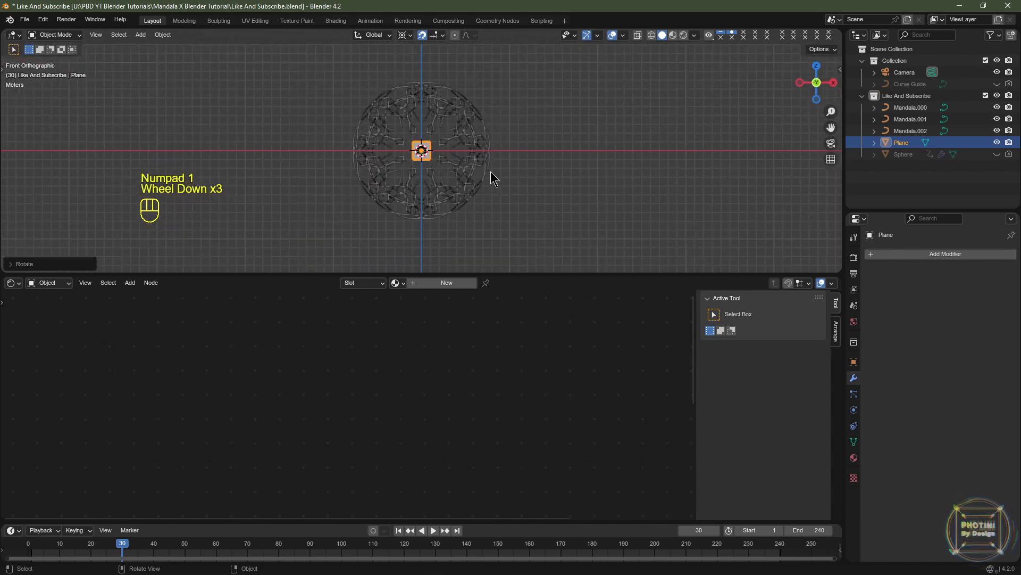
key("s")
key("1")
key("0")
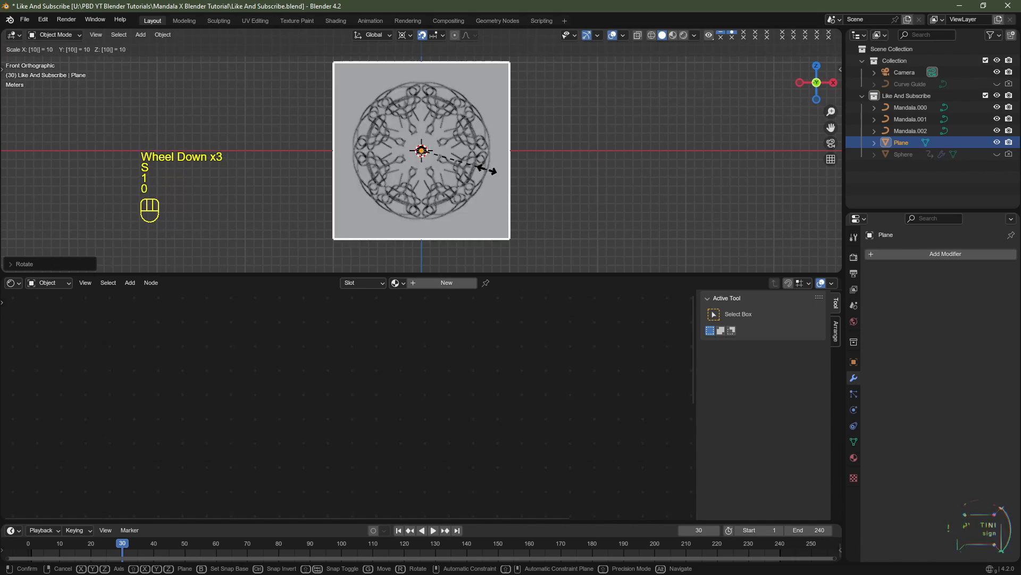
key("Return")
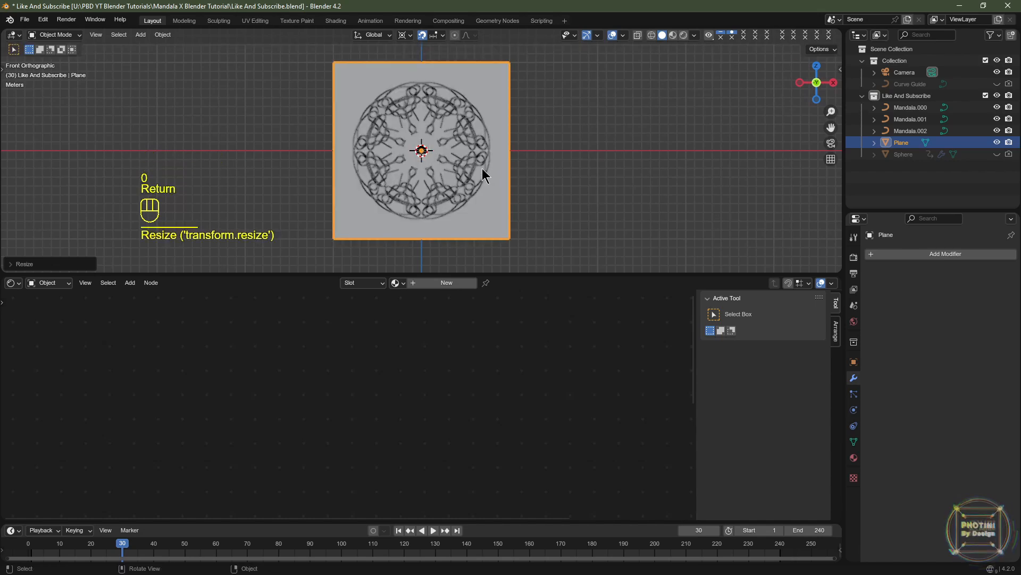
key("s")
key("2")
key("Return")
scroll(482, 167, "down", 2)
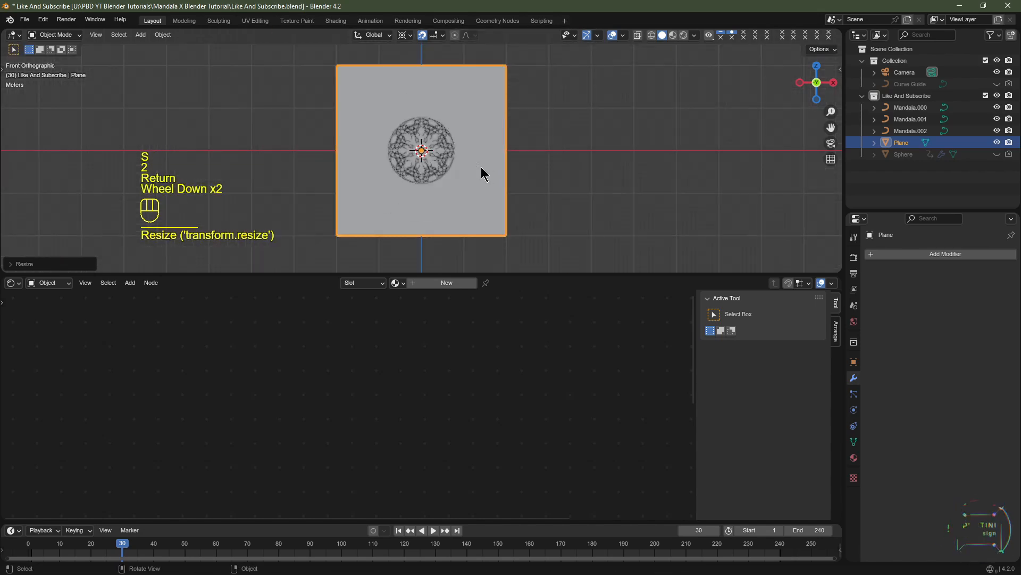
key("ctrl+a")
left_click(531, 130)
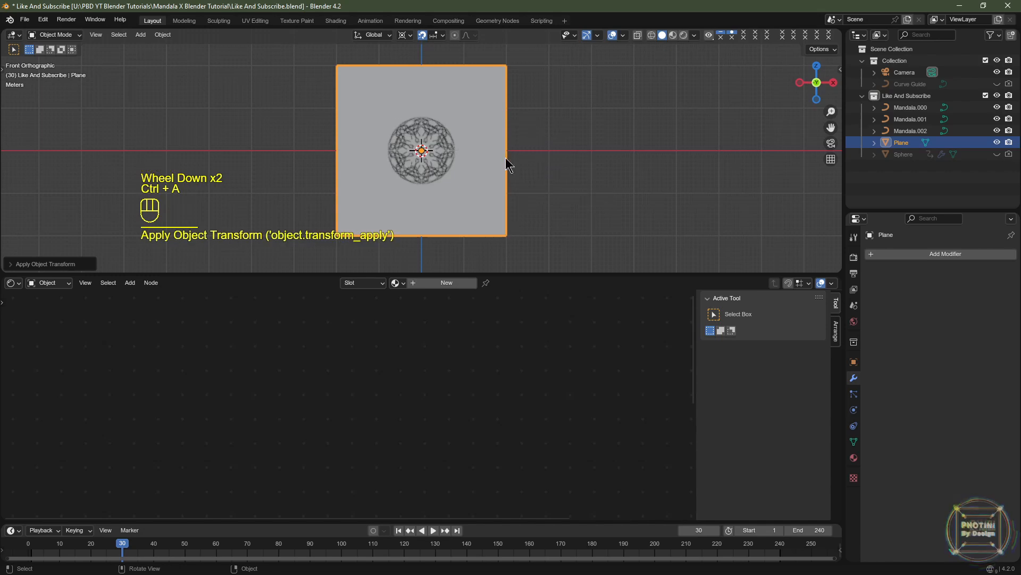
Step: Move the plane about 0.2 m along the global Y axis so it sits just behind the mandala curves
key("KP_3")
scroll(506, 197, "up", 5)
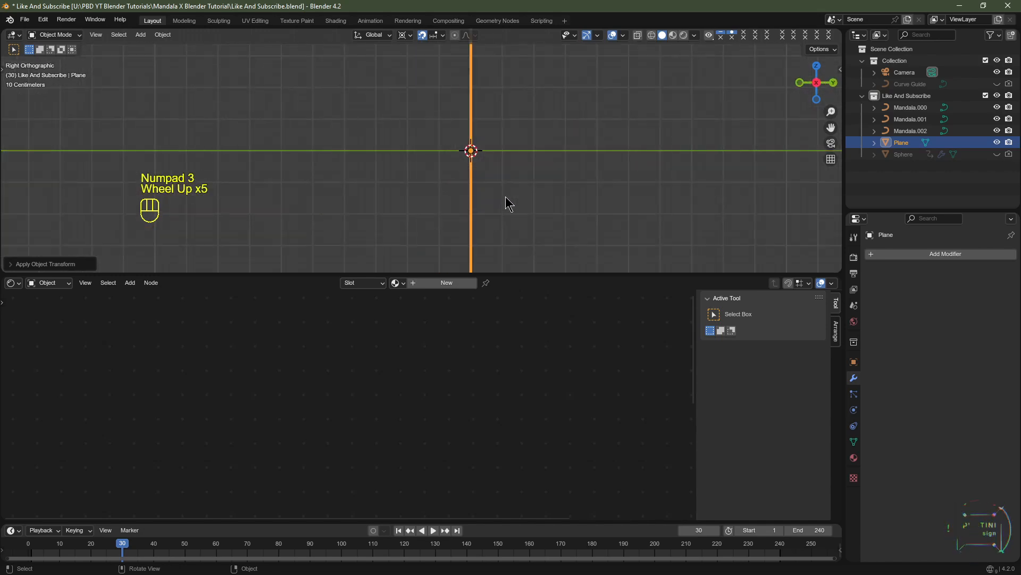
scroll(505, 202, "up", 2)
middle_click_drag(506, 202, 424, 177, "shift")
scroll(424, 178, "up", 2)
key("g")
key("y")
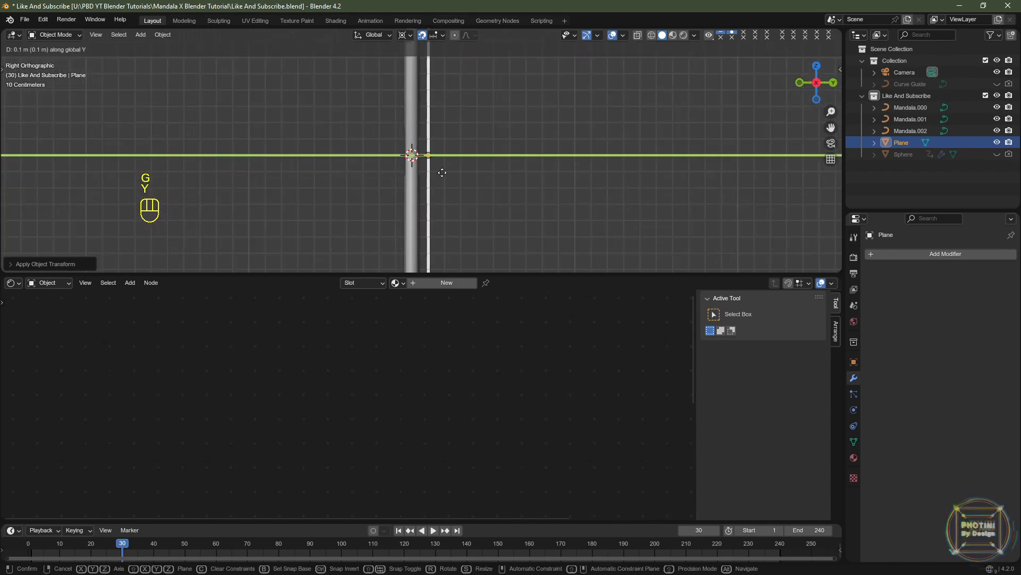
left_click(452, 172)
scroll(451, 172, "down", 2)
scroll(452, 173, "up", 4)
scroll(451, 170, "down", 2)
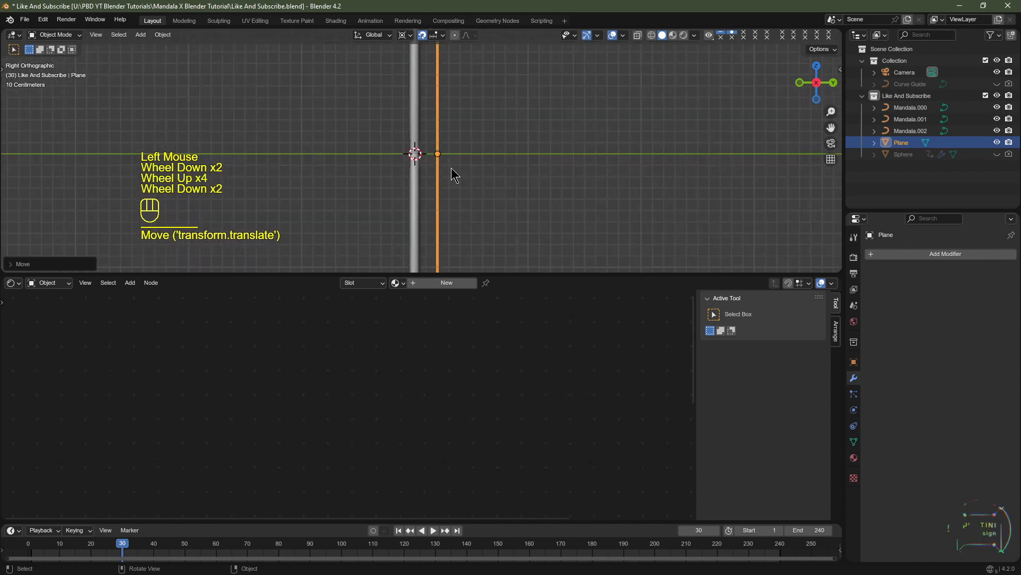
Step: Give the plane a new material with Metallic 1.000, previewed through the camera in rendered shading
key("KP_0")
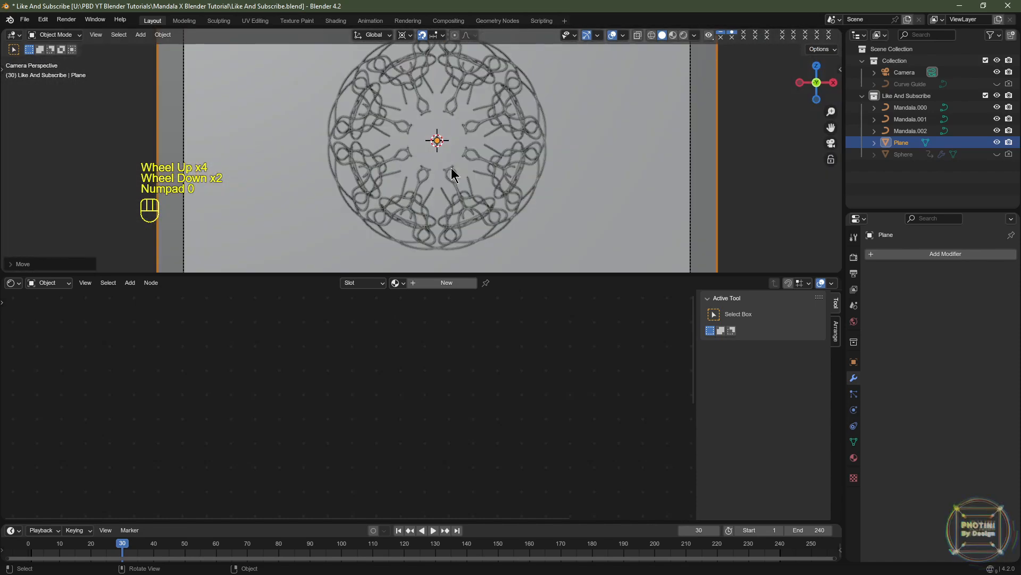
scroll(452, 172, "down", 2)
scroll(451, 173, "up", 2)
left_click(684, 35)
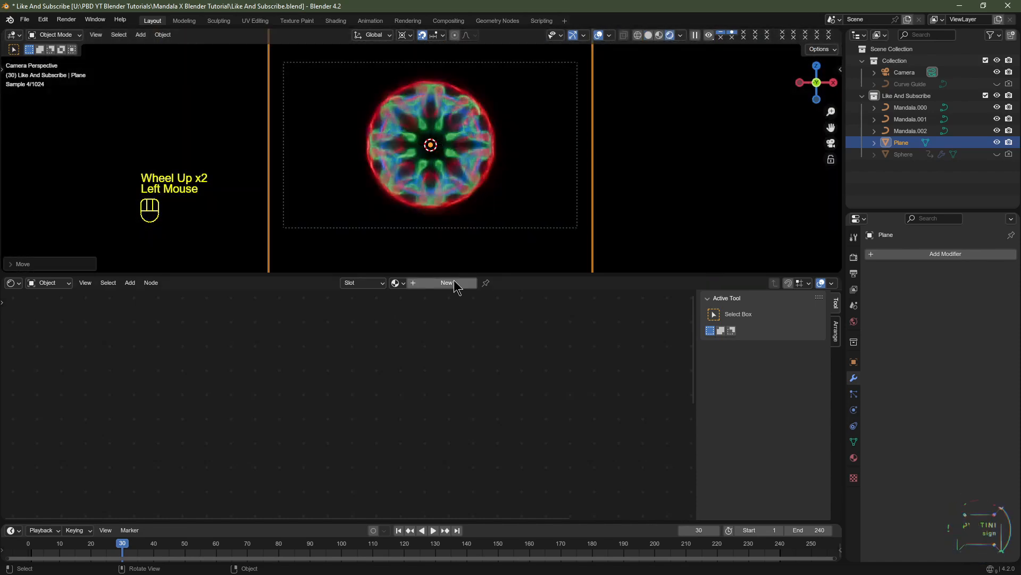
left_click(454, 283)
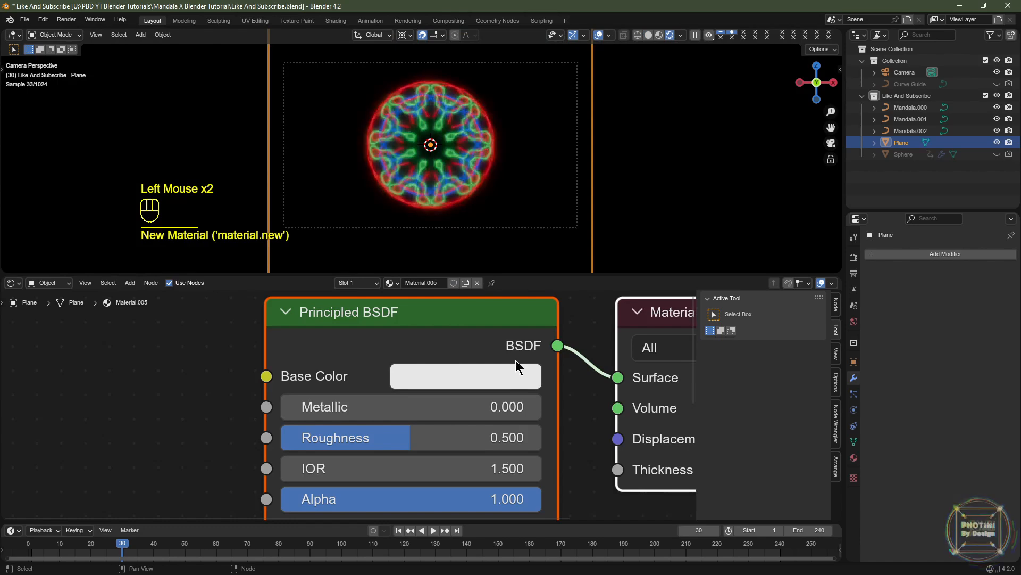
left_click_drag(346, 406, 543, 406)
scroll(543, 406, "down", 2)
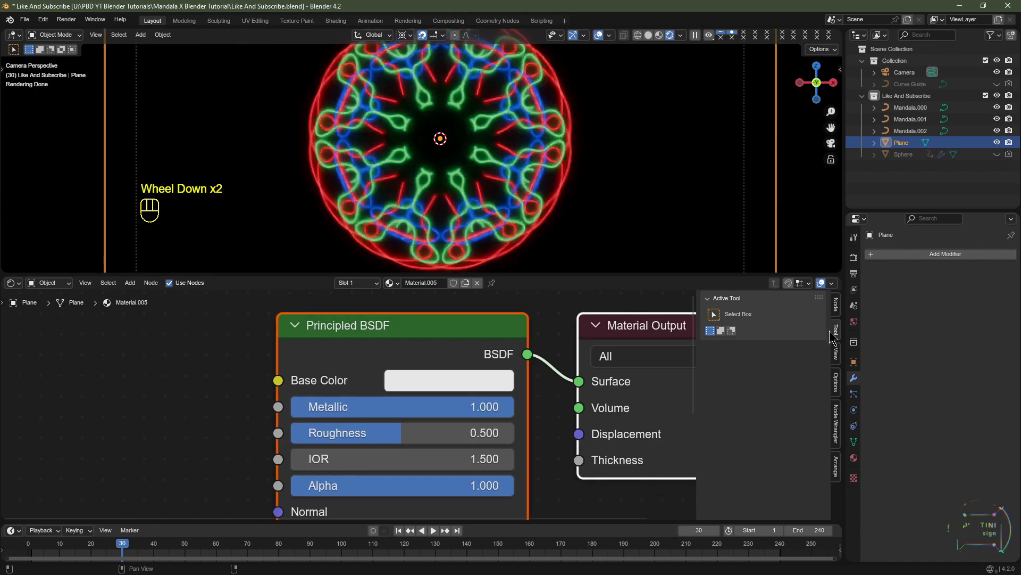
Step: Set the plane's Y location to 0.1 m
left_click(854, 363)
double_click(987, 300)
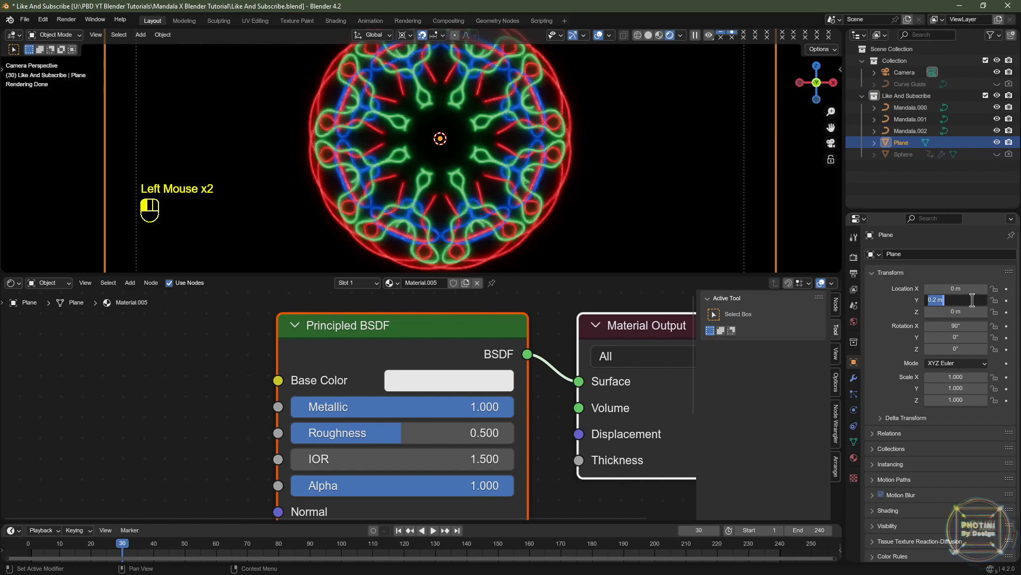
type(".1")
key("Return")
Step: Set the plane material's roughness to 0.75 and render frame 30 as a still
left_click(444, 435)
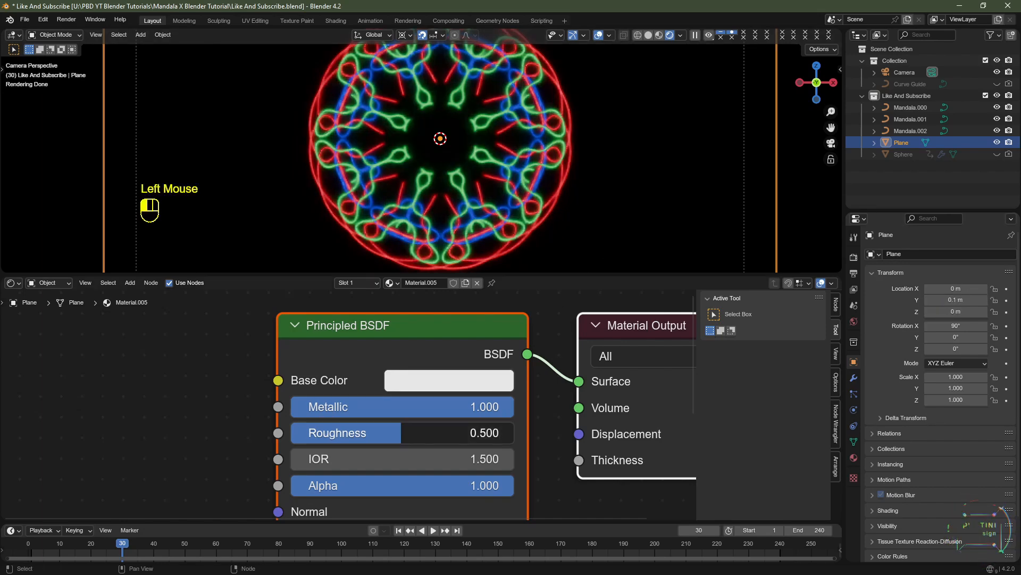
type(".75")
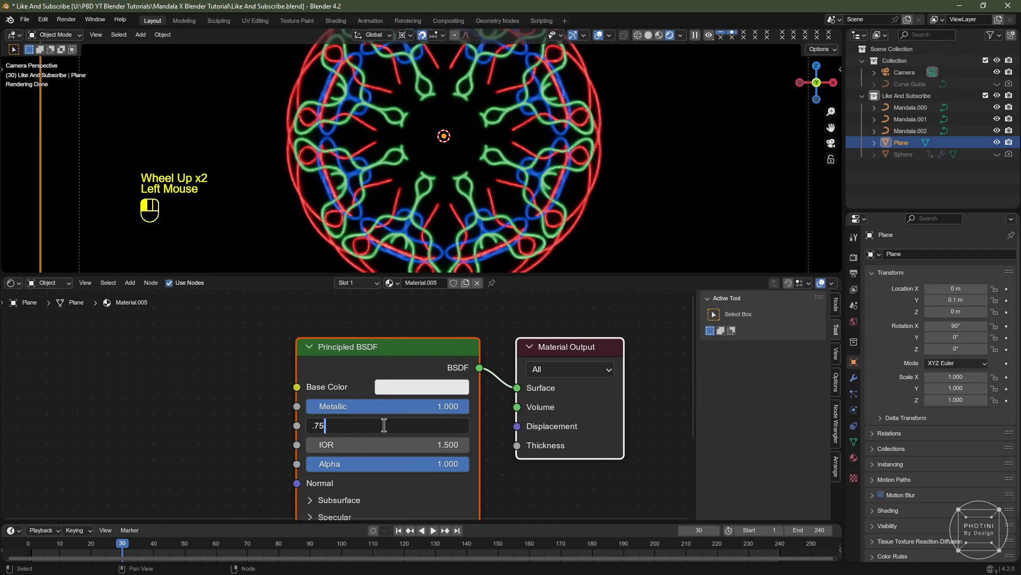
key("Return")
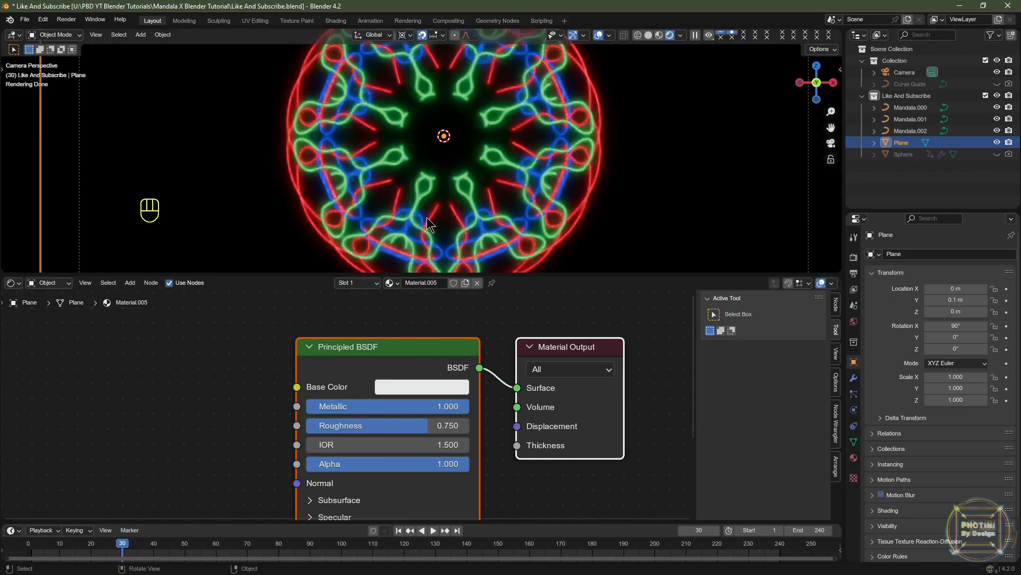
key("F12")
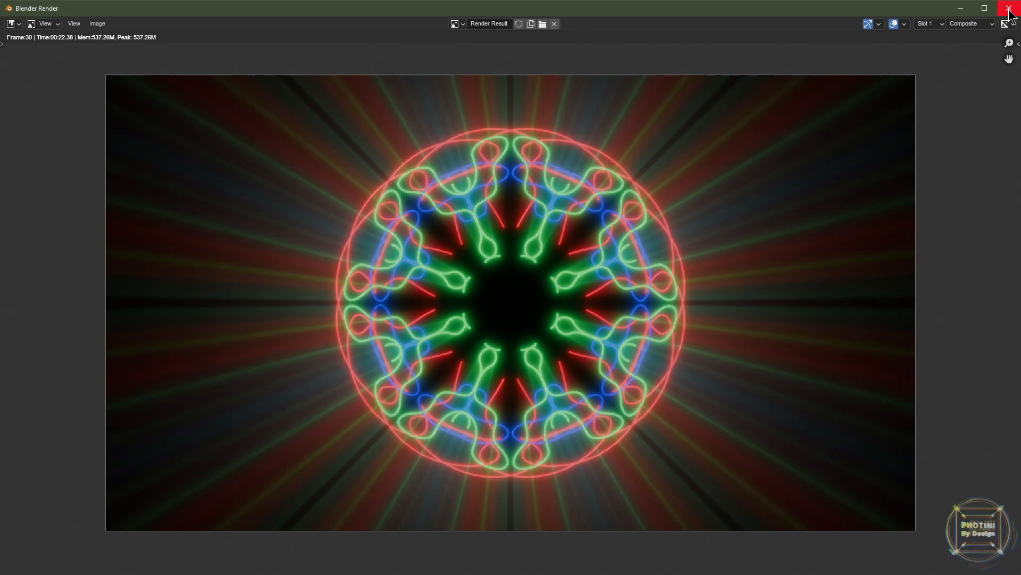
left_click(1010, 8)
Step: Hide the viewport overlays and change the green mandala's emission colour to hue 0.397
left_click(468, 176)
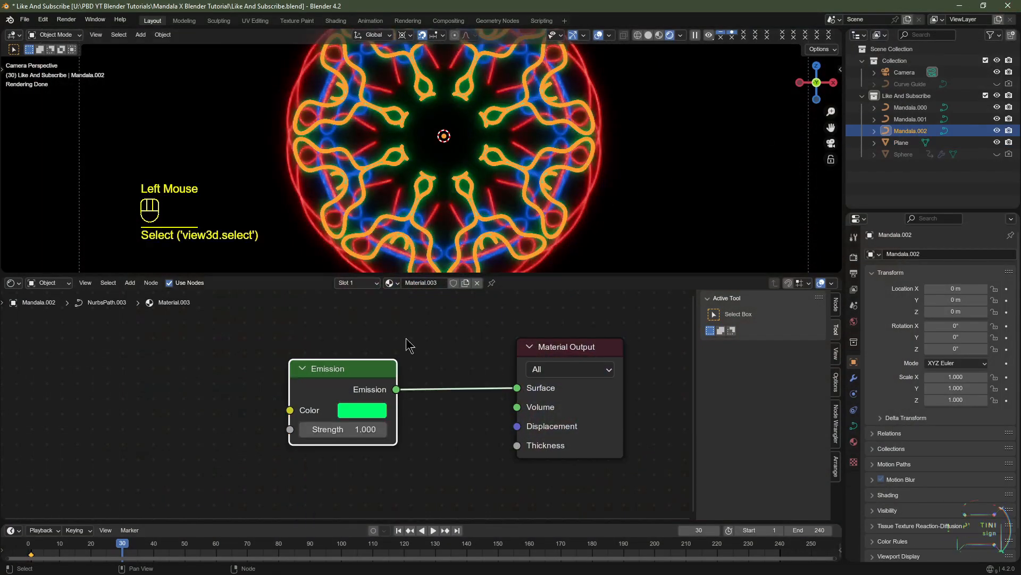
left_click(537, 146)
left_click(362, 410)
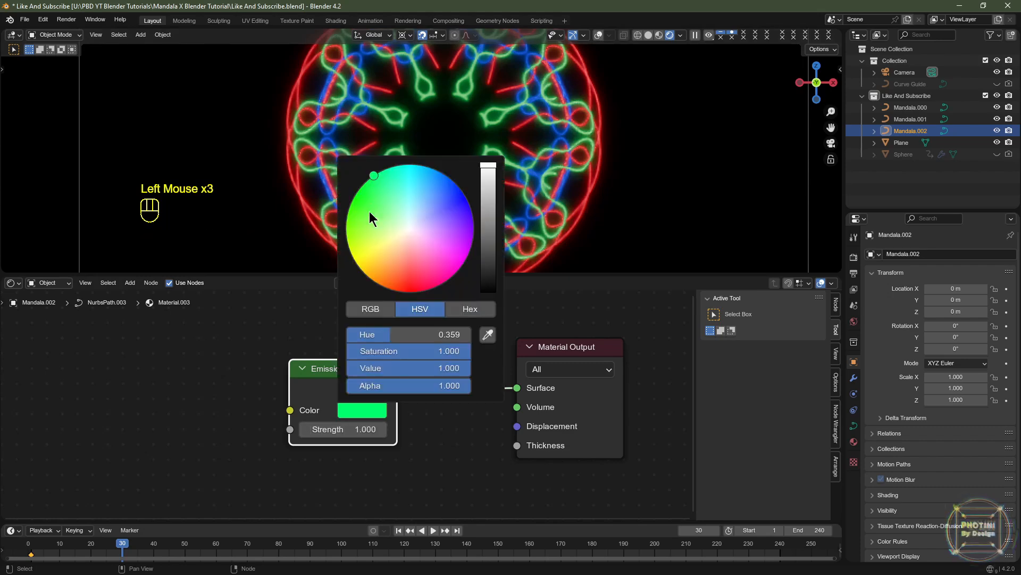
left_click_drag(375, 180, 383, 171)
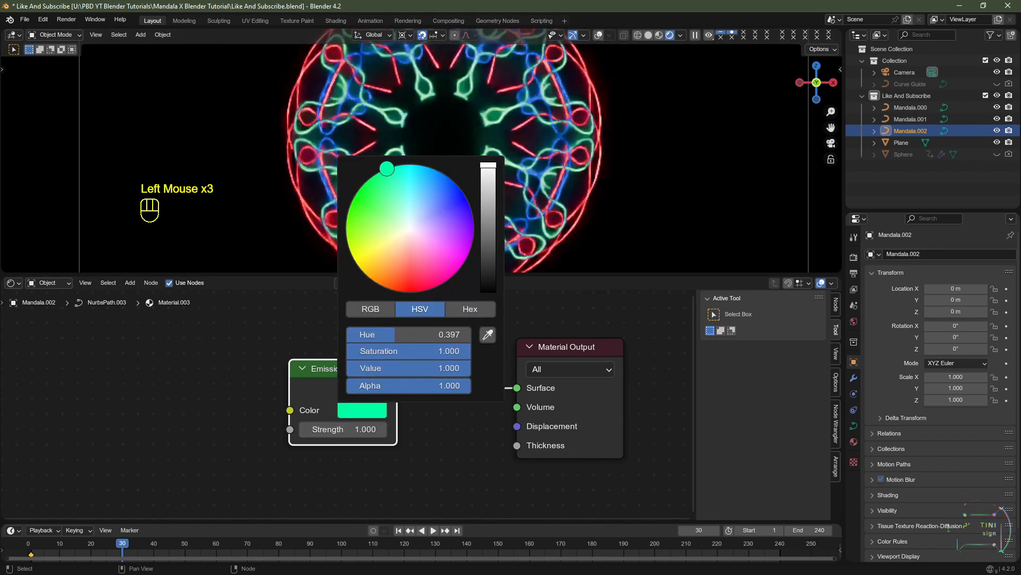
Step: Change the red mandala's emission colour to a pink with hue 0.969
left_click(587, 211)
left_click(424, 391)
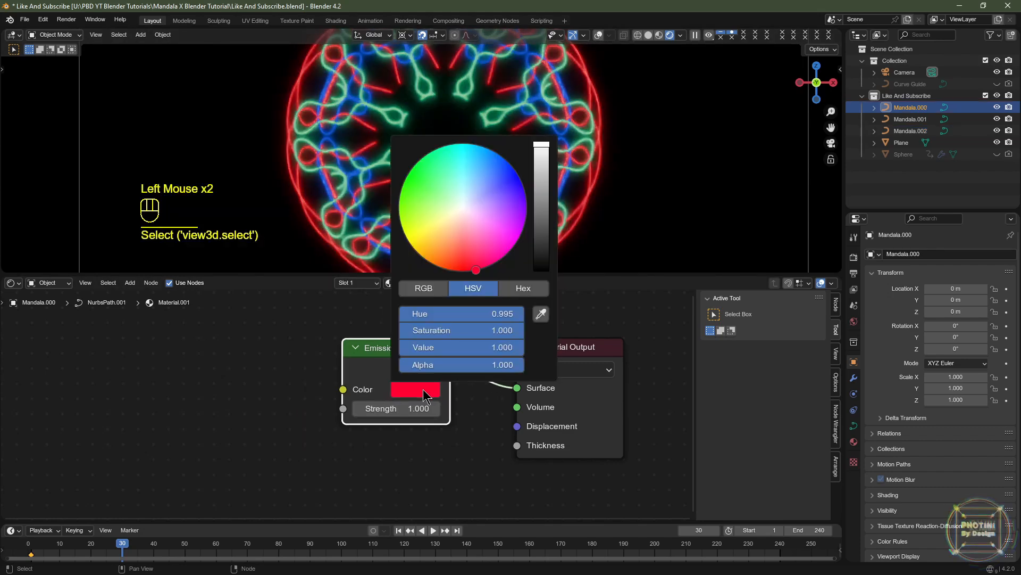
left_click_drag(480, 270, 497, 270)
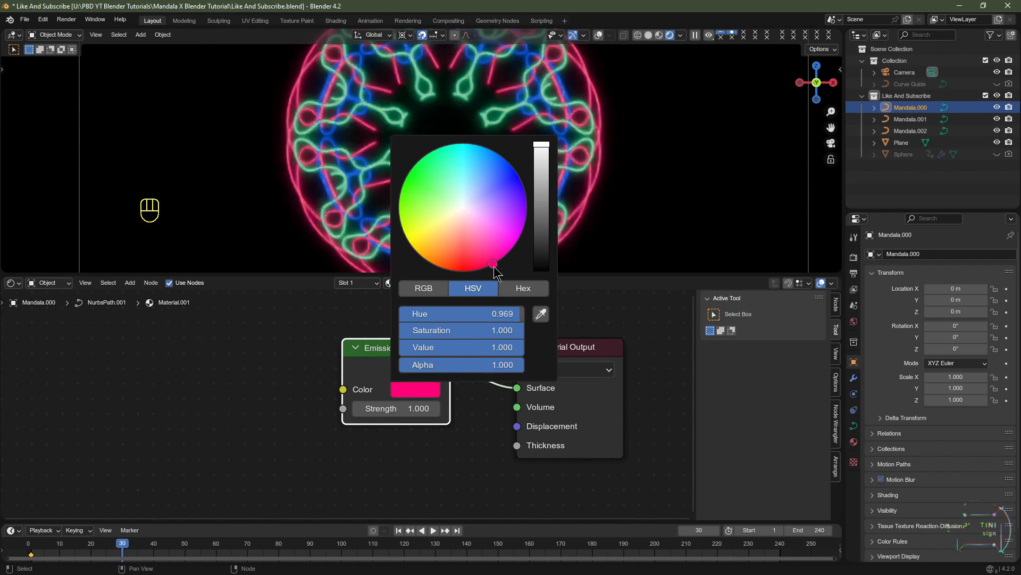
Step: Set the Look in the scene's colour management to High Contrast
left_click(854, 259)
scroll(974, 445, "down", 4)
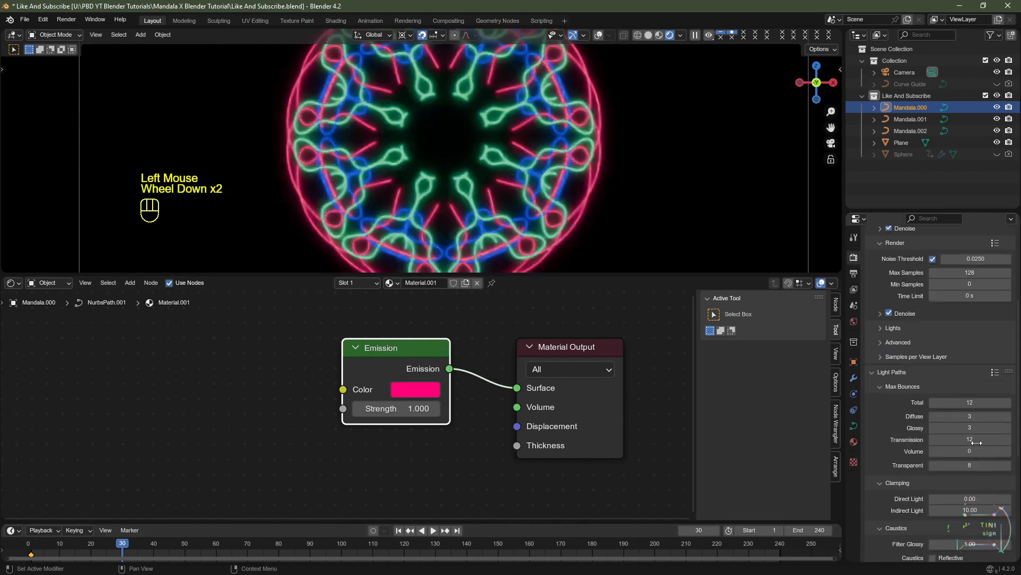
scroll(972, 447, "down", 4)
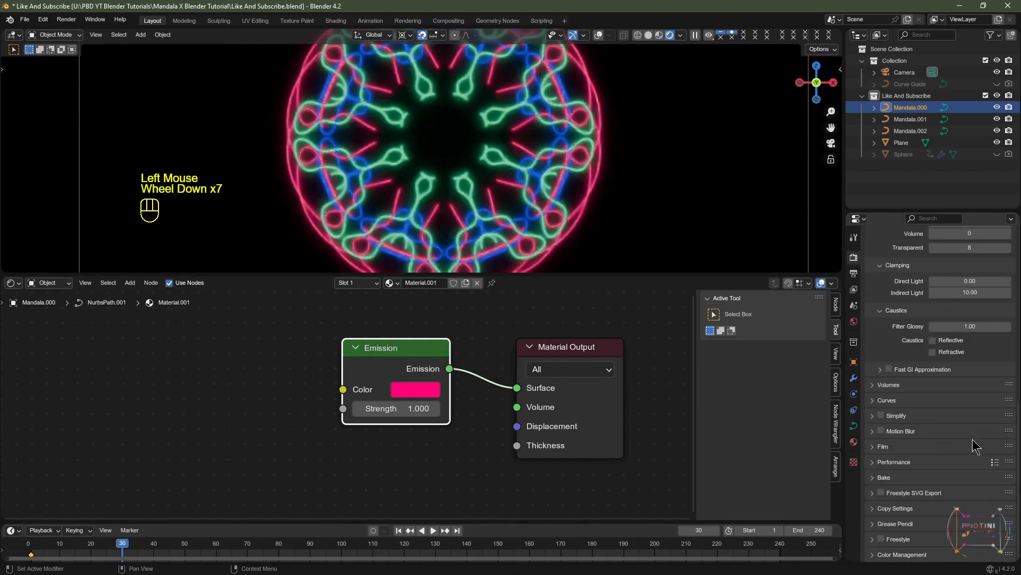
left_click(900, 553)
scroll(901, 543, "down", 2)
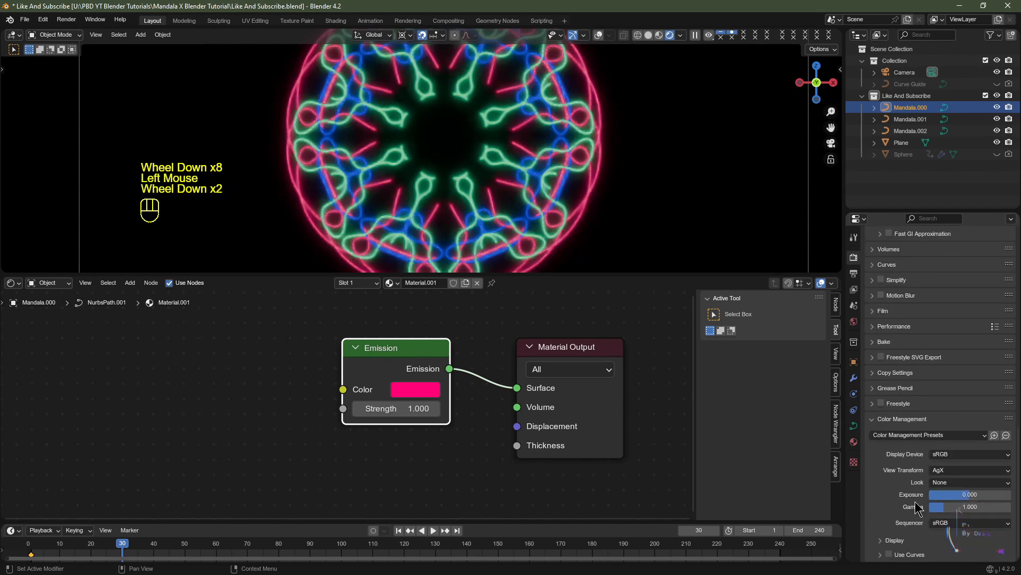
left_click(950, 482)
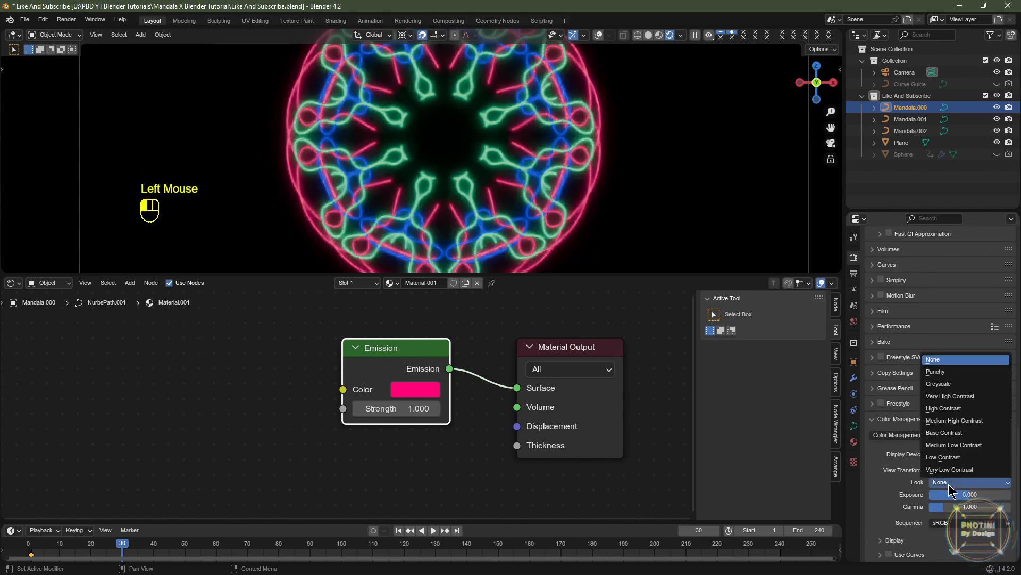
left_click(951, 418)
left_click(958, 482)
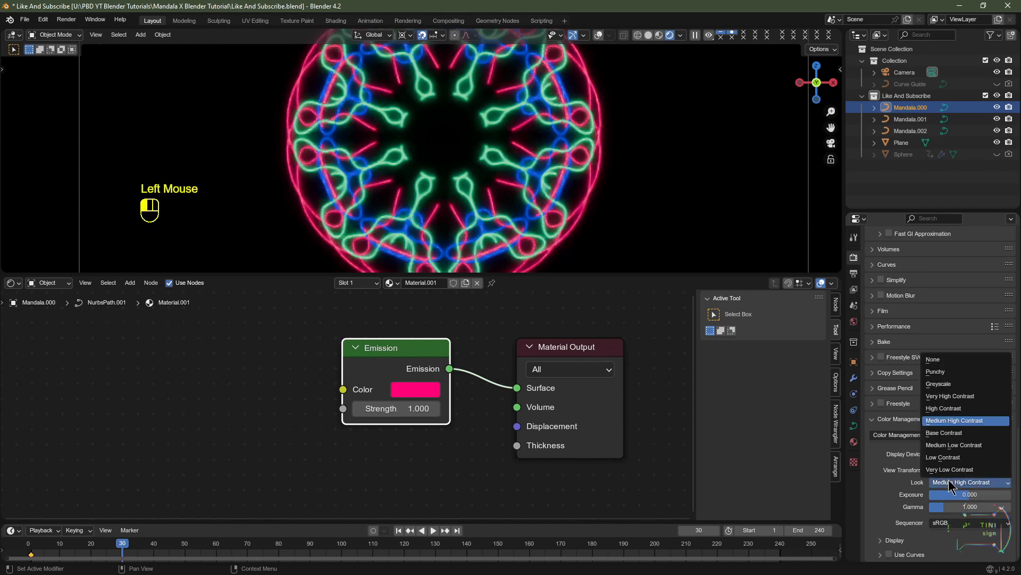
left_click(947, 410)
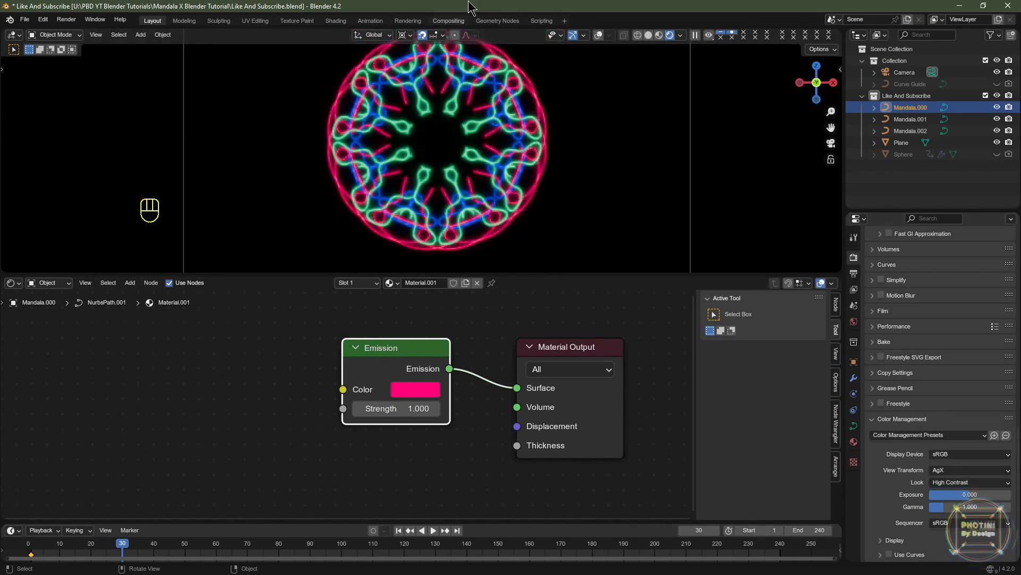
Step: Return the viewport to solid shading with overlays and set the final compositor Alpha Over node's factor to 0.4
left_click(649, 34)
left_click(613, 34)
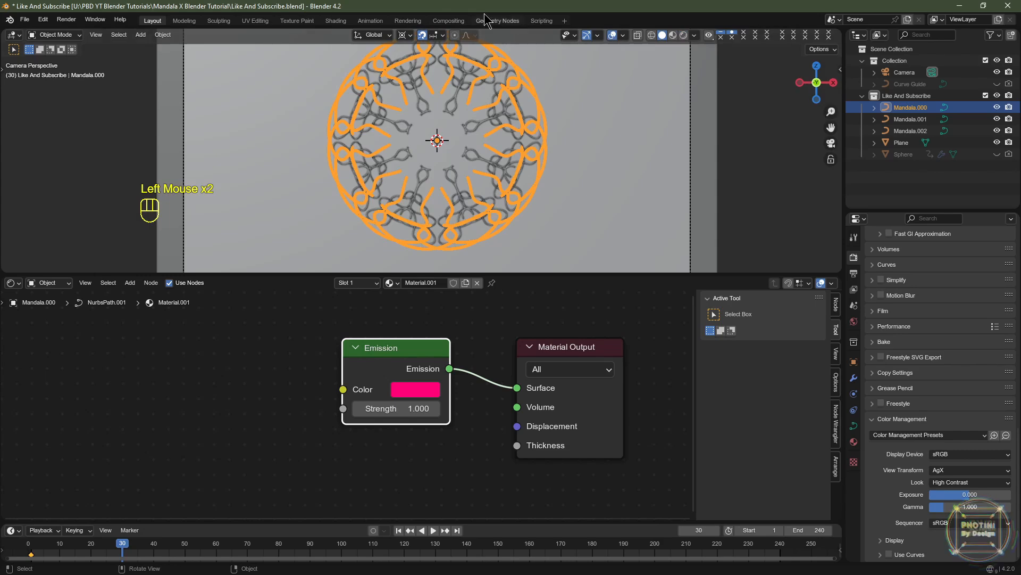
left_click(456, 21)
scroll(446, 320, "up", 5)
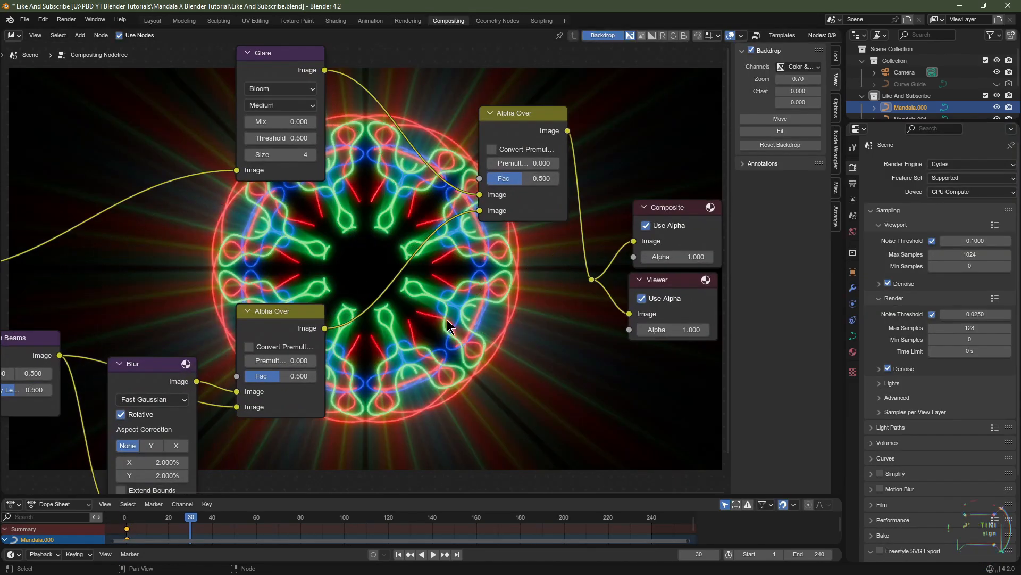
left_click(418, 269)
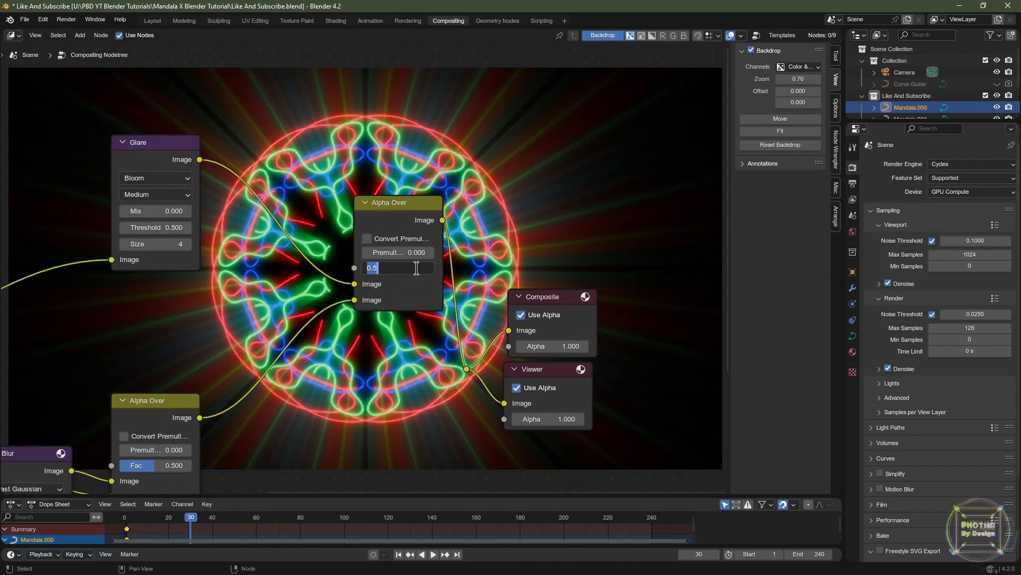
key("Return")
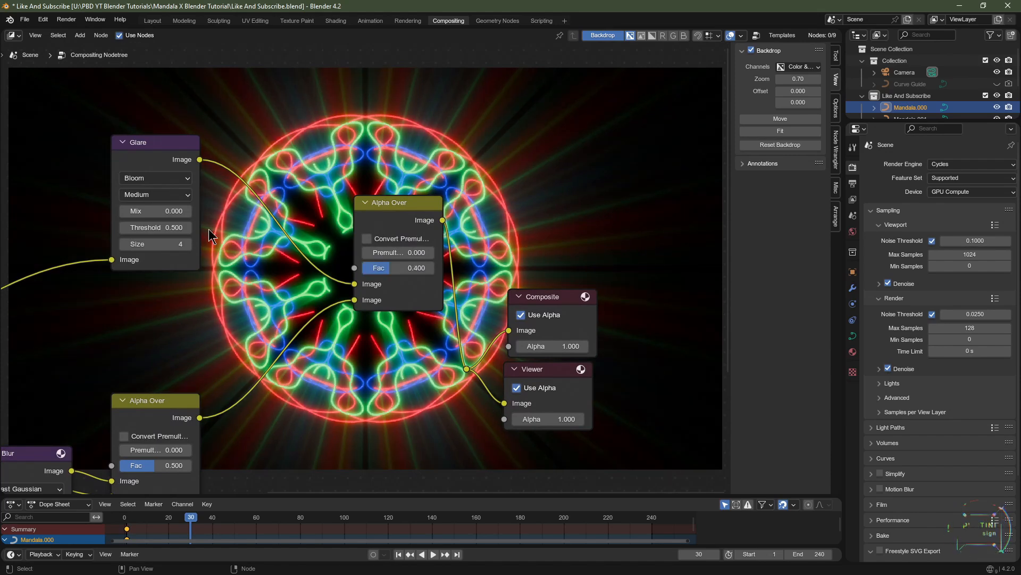
Step: Lower the mix of the Bloom Glare node to -0.2
left_click(124, 211)
left_click(124, 212)
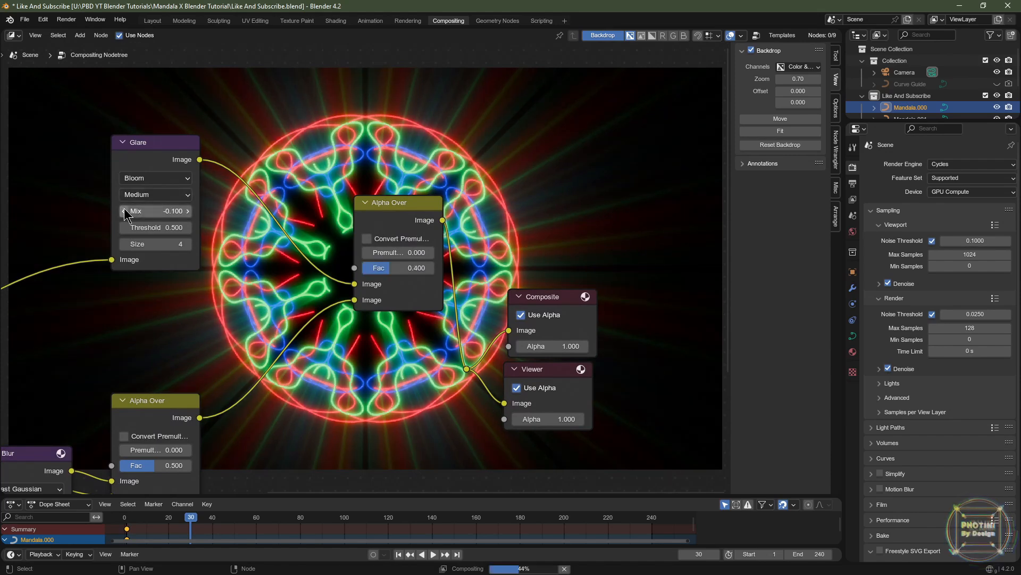
scroll(419, 286, "down", 2)
middle_click_drag(419, 286, 364, 374)
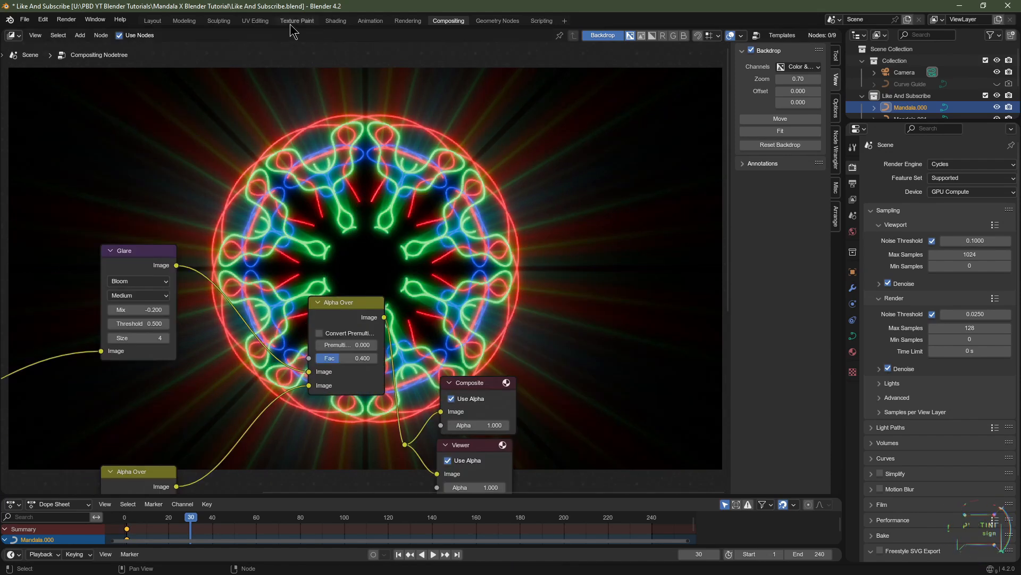
Step: Preview frame 116 in rendered shading in the Layout workspace, return to solid shading and render that frame as a still
left_click(153, 21)
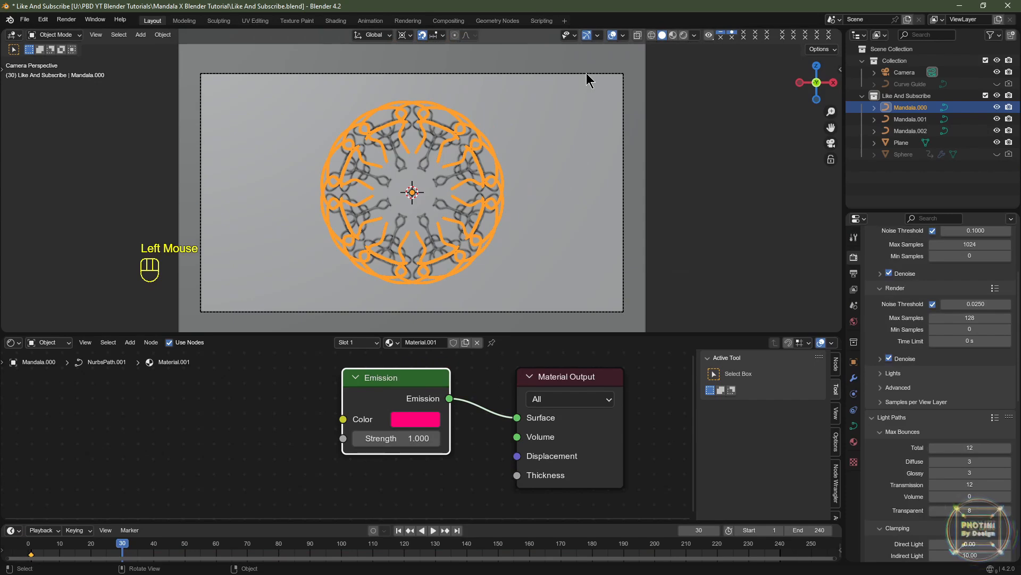
left_click(585, 71)
left_click(585, 72)
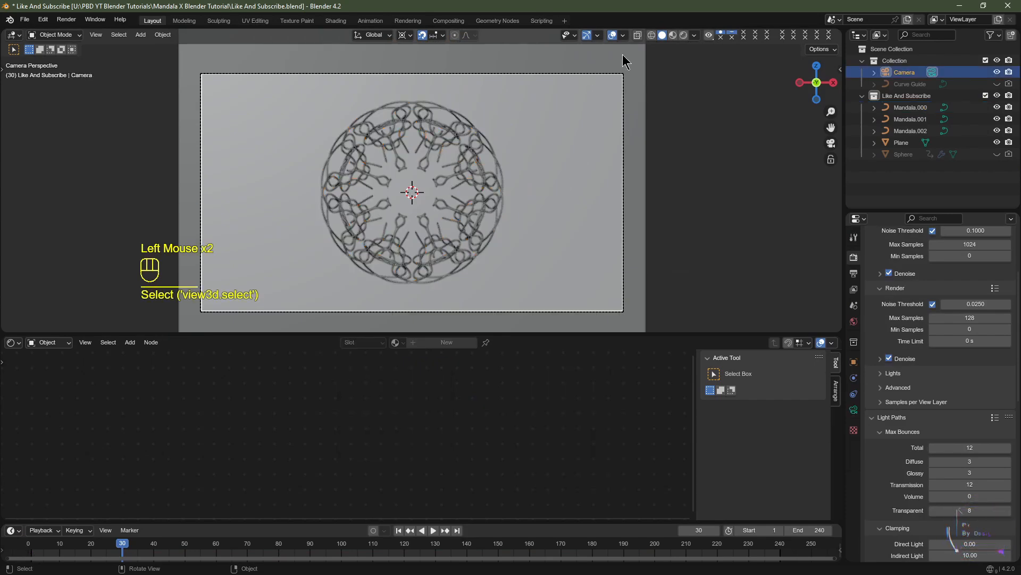
left_click(684, 35)
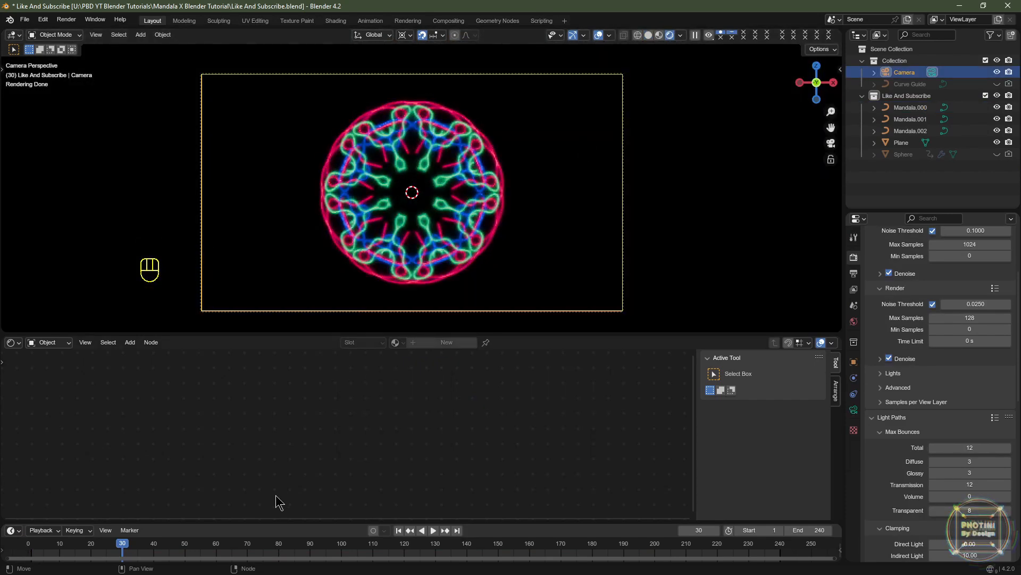
left_click_drag(258, 542, 392, 546)
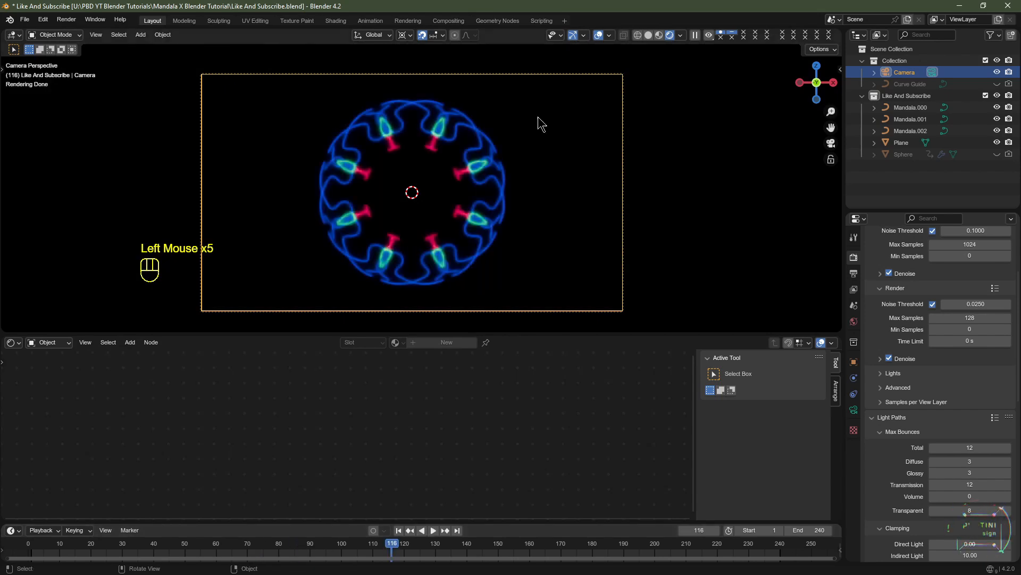
left_click(649, 35)
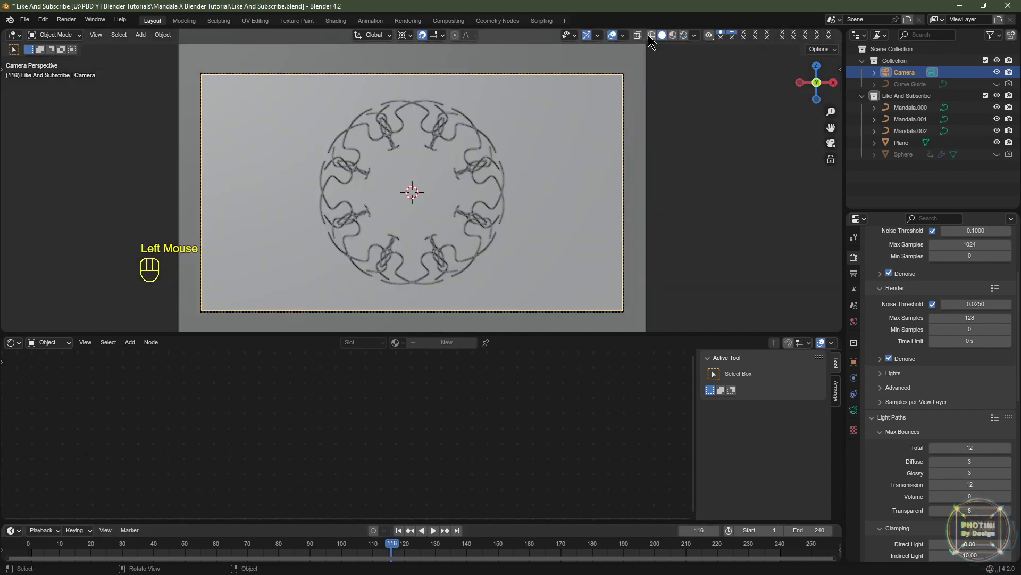
key("F12")
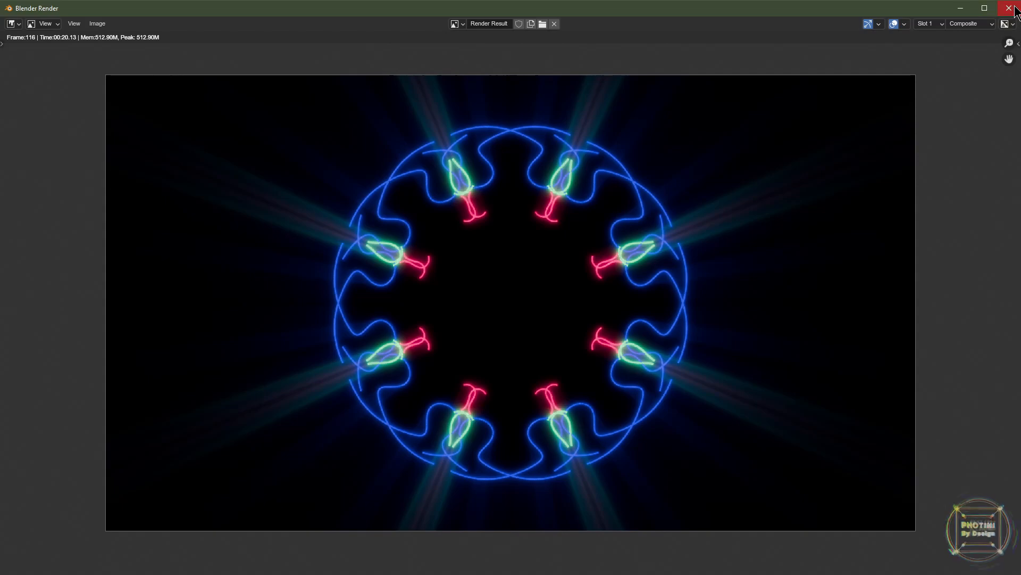
left_click(1009, 8)
Step: Move the timeline to frame 186 and render it as a still
left_click(467, 549)
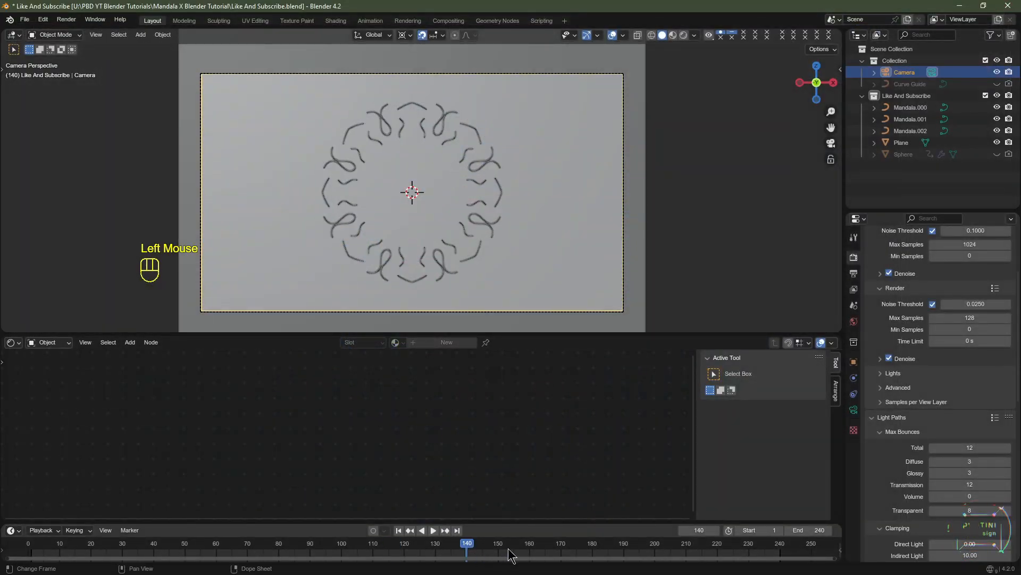
key("F12")
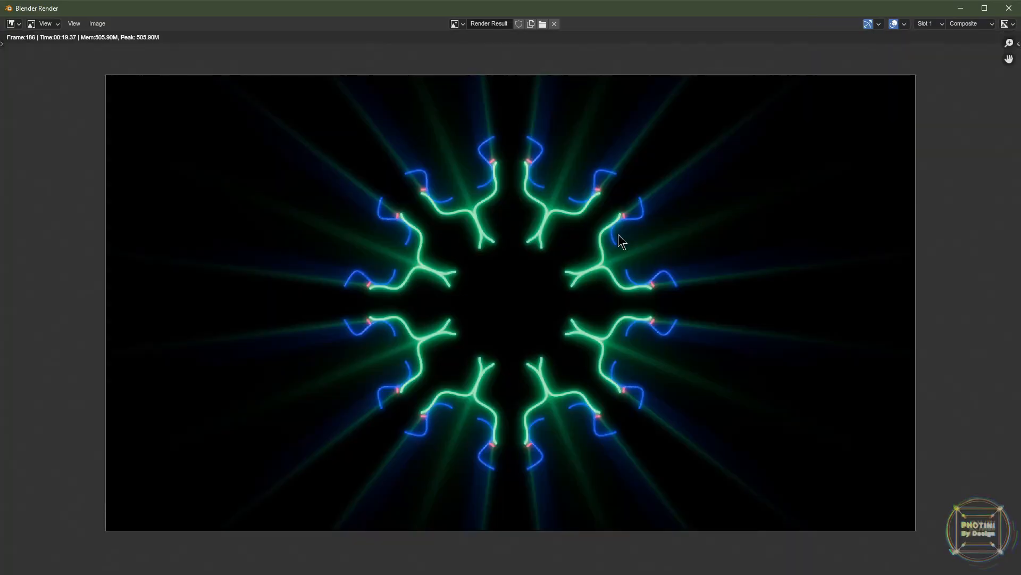
left_click(1009, 10)
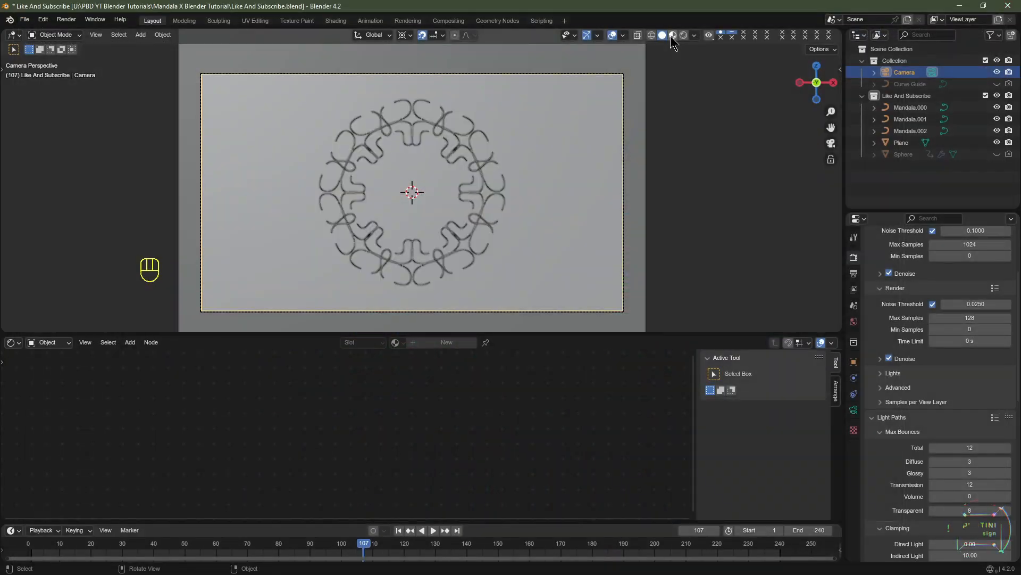
Step: Switch the viewport to material preview shading and save the Blender file
left_click(672, 36)
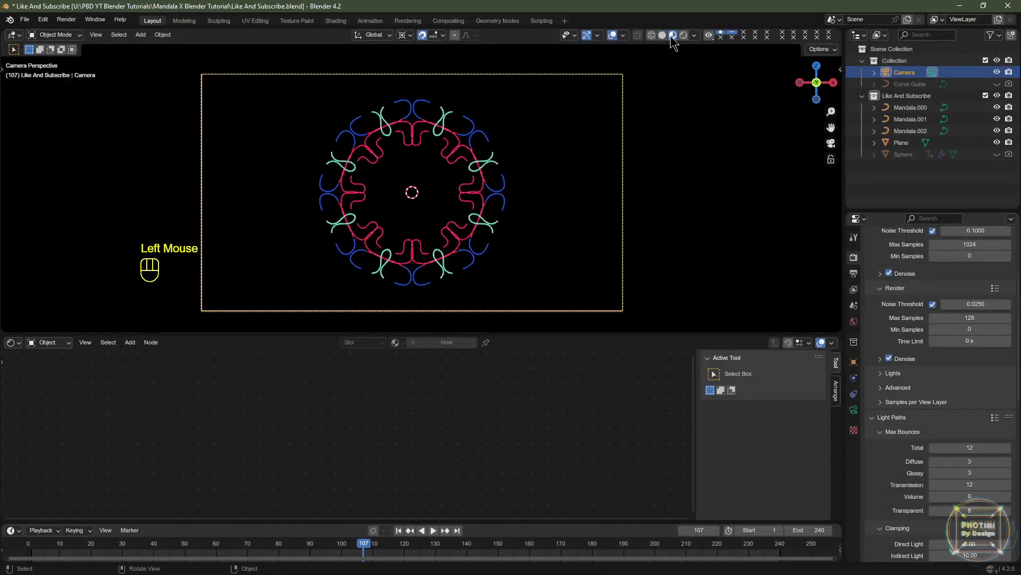
key("ctrl+s")
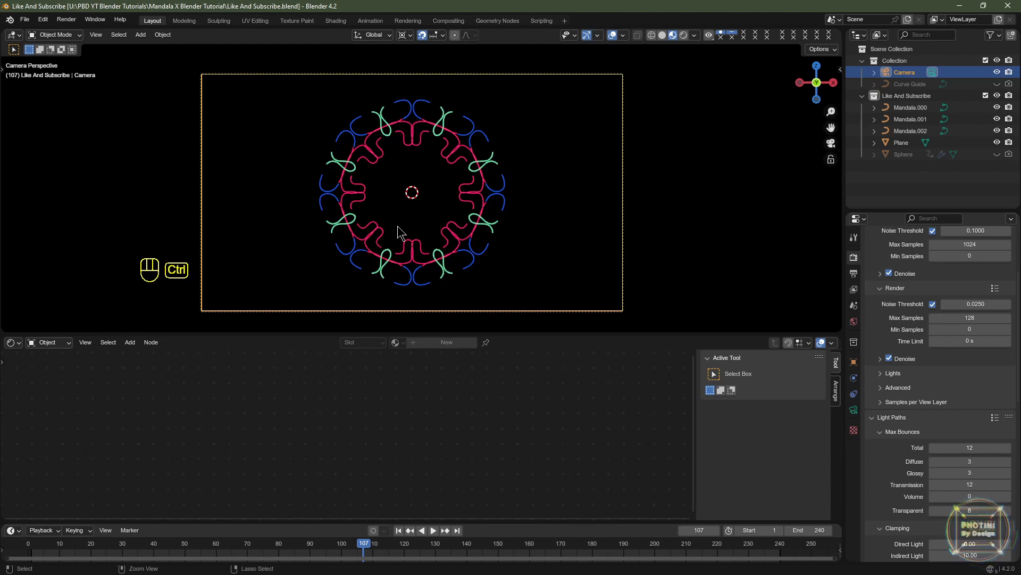
key("ctrl+s")
left_click(324, 188)
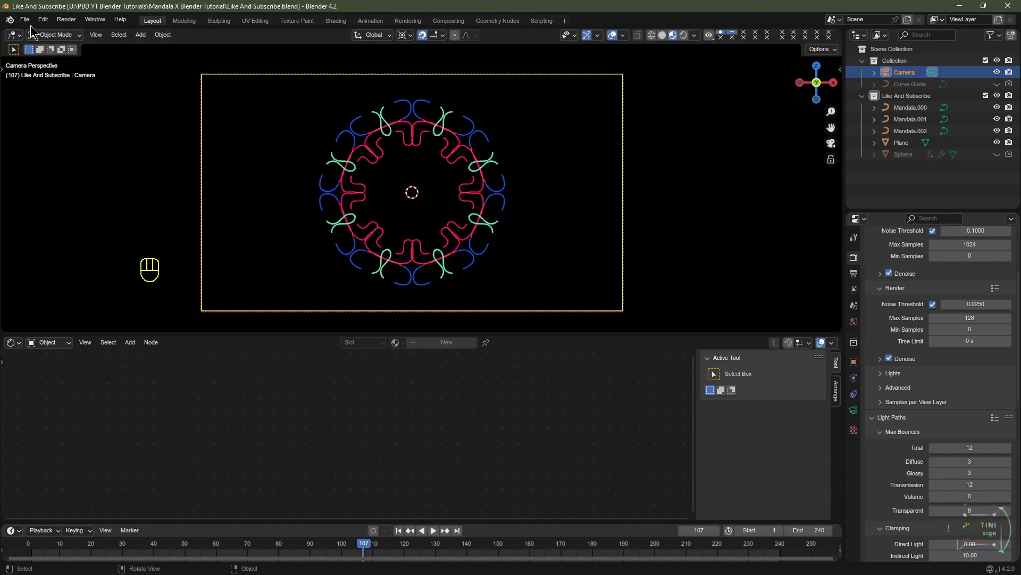
left_click(25, 19)
left_click(37, 118)
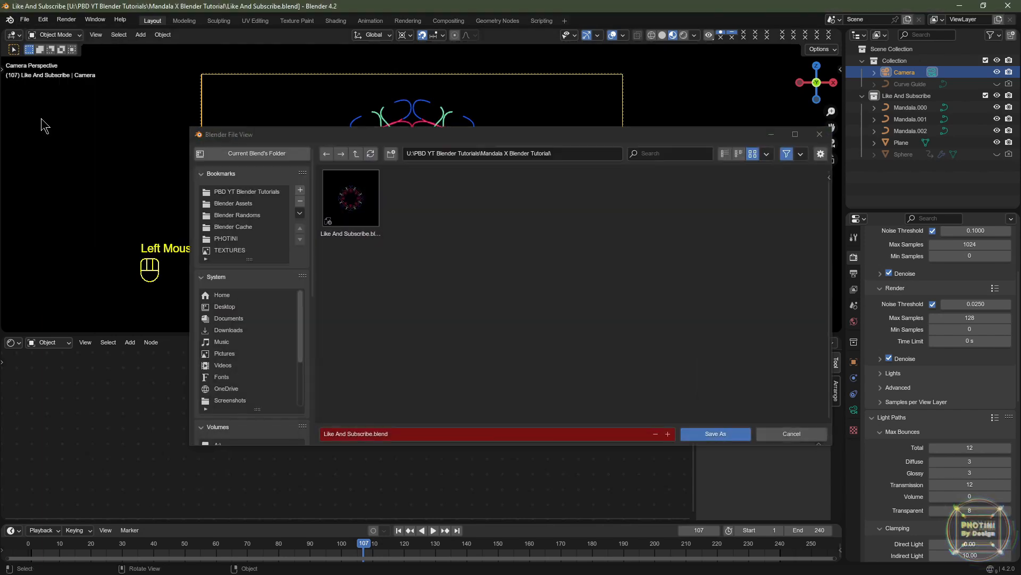
left_click(791, 435)
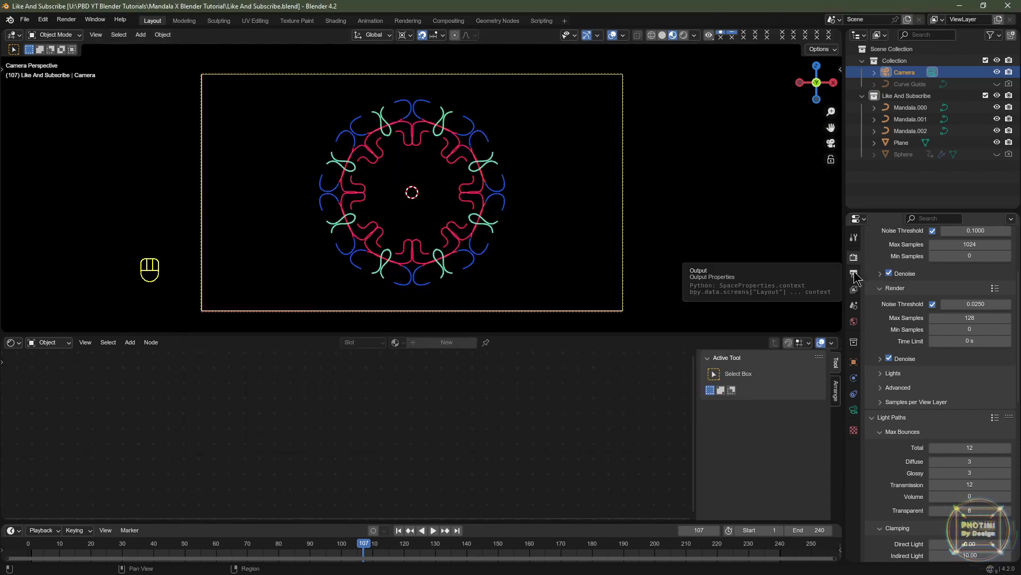
Step: Set the render output folder to U:\Blender Cache\Like And Subscribe\ with PNG as the file format
left_click(855, 274)
left_click(1006, 405)
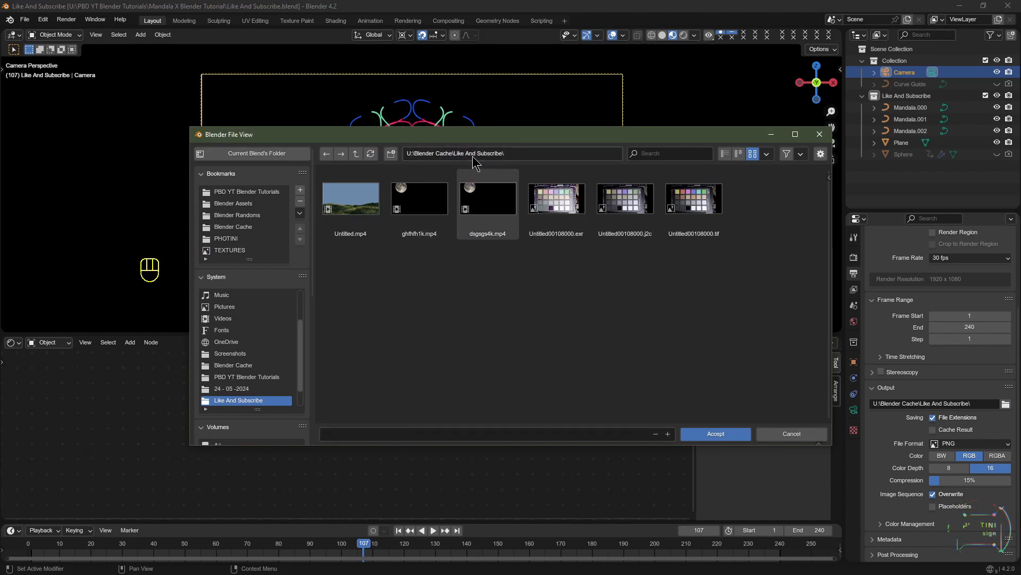
left_click(716, 434)
scroll(965, 450, "down", 2)
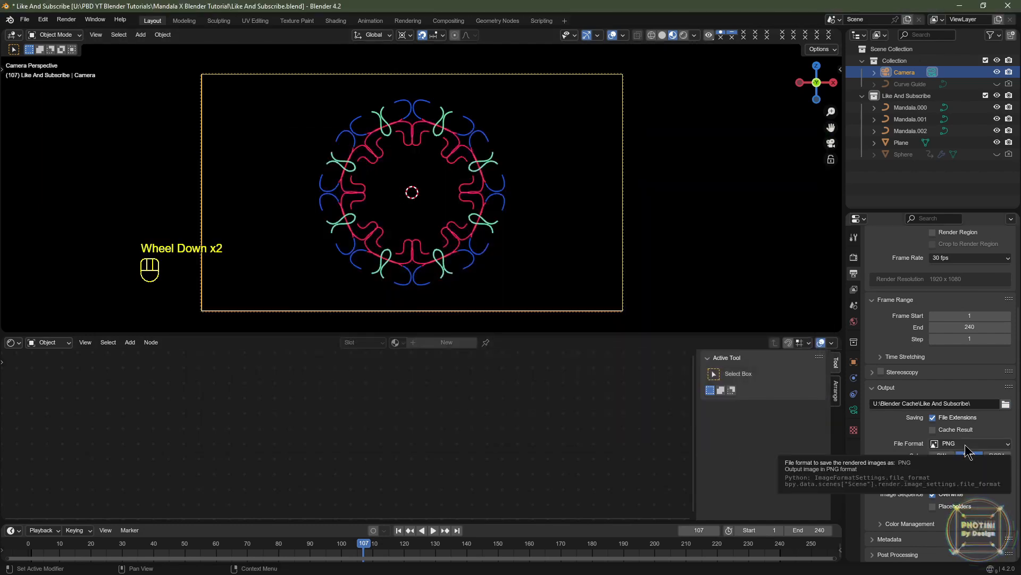
left_click(966, 444)
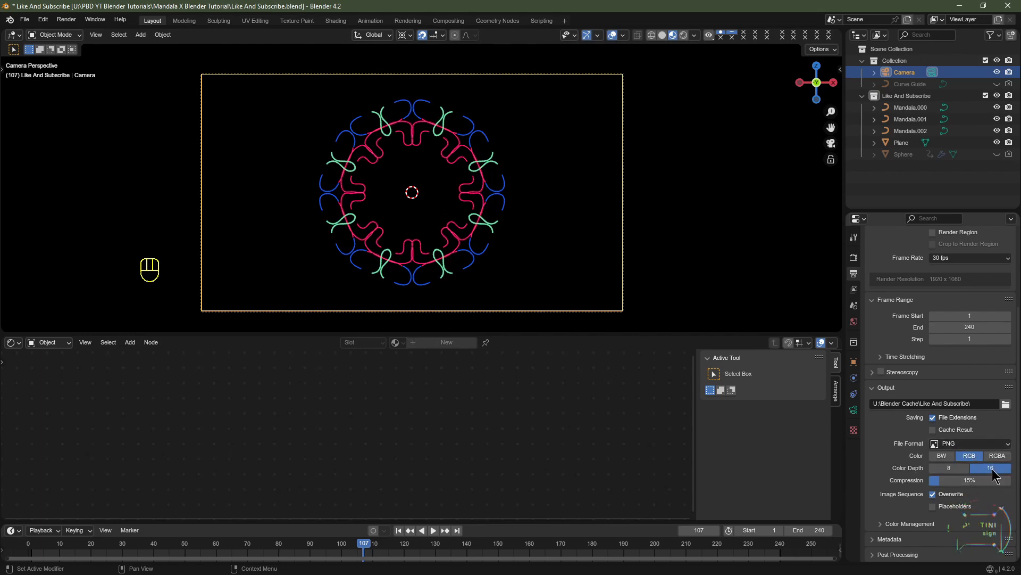
Step: Set the PNG compression to 25% and start rendering the full animation
left_click(971, 481)
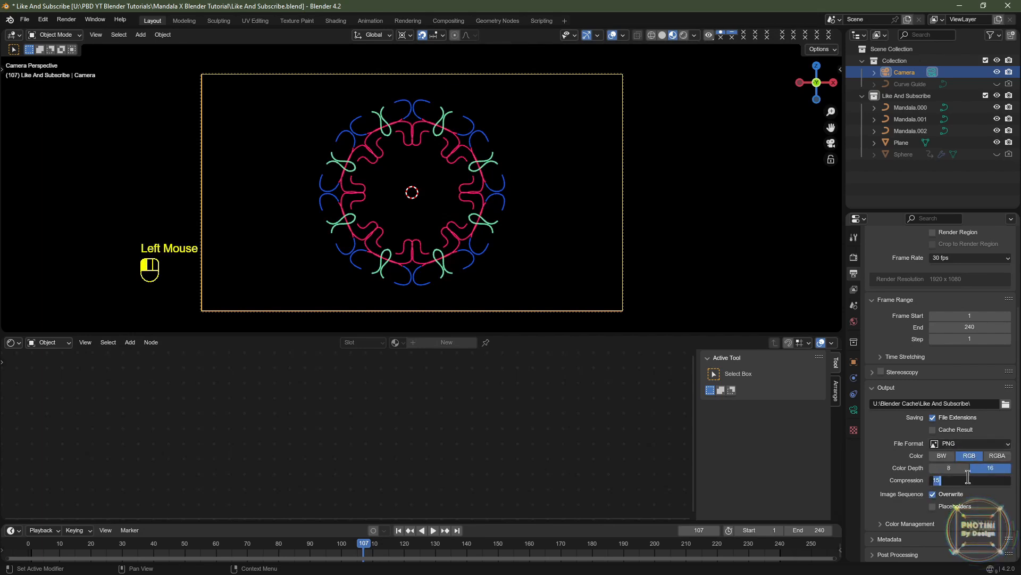
key("Return")
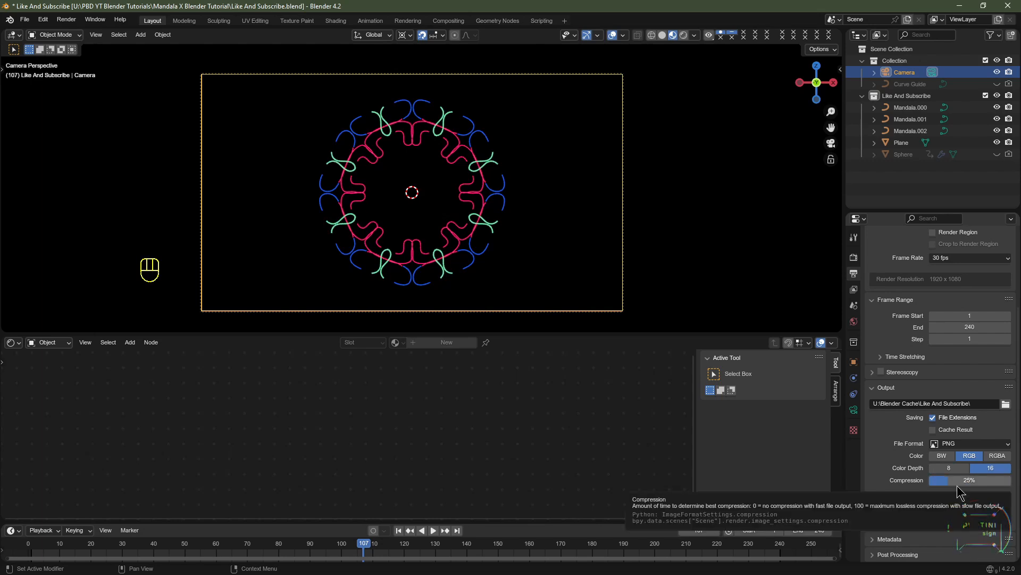
scroll(934, 310, "up", 1)
scroll(934, 311, "down", 1)
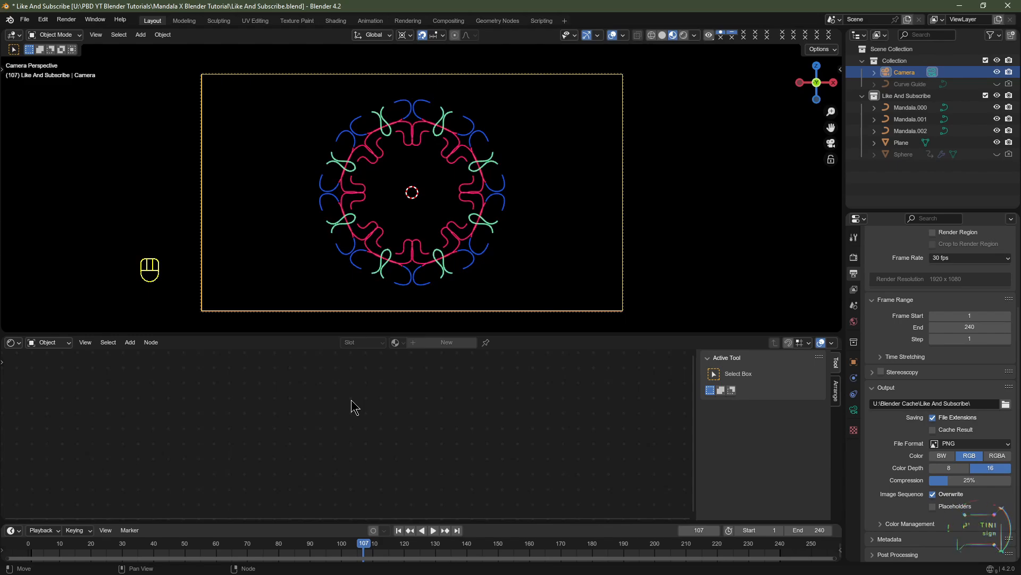
key("ctrl+F12")
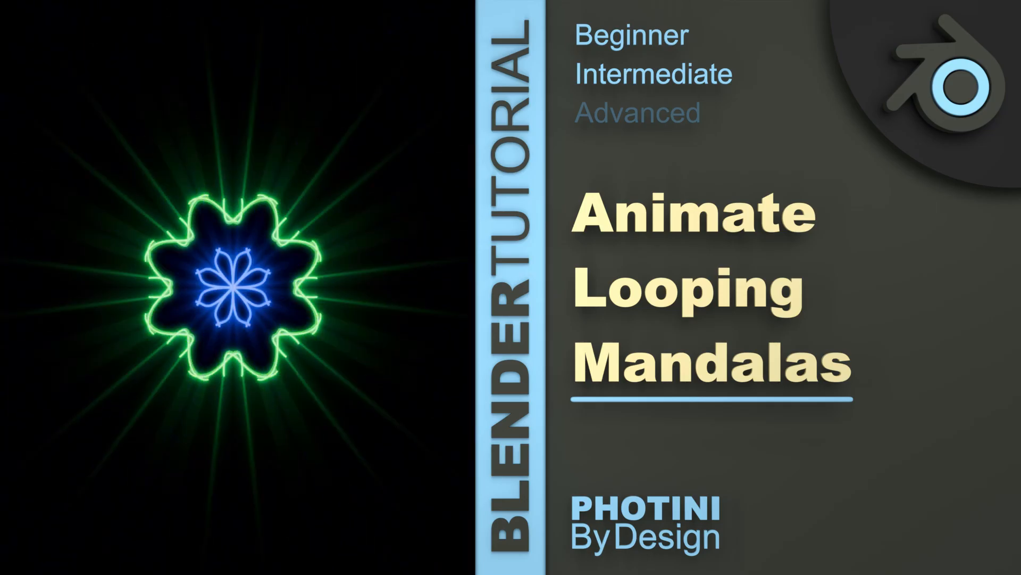